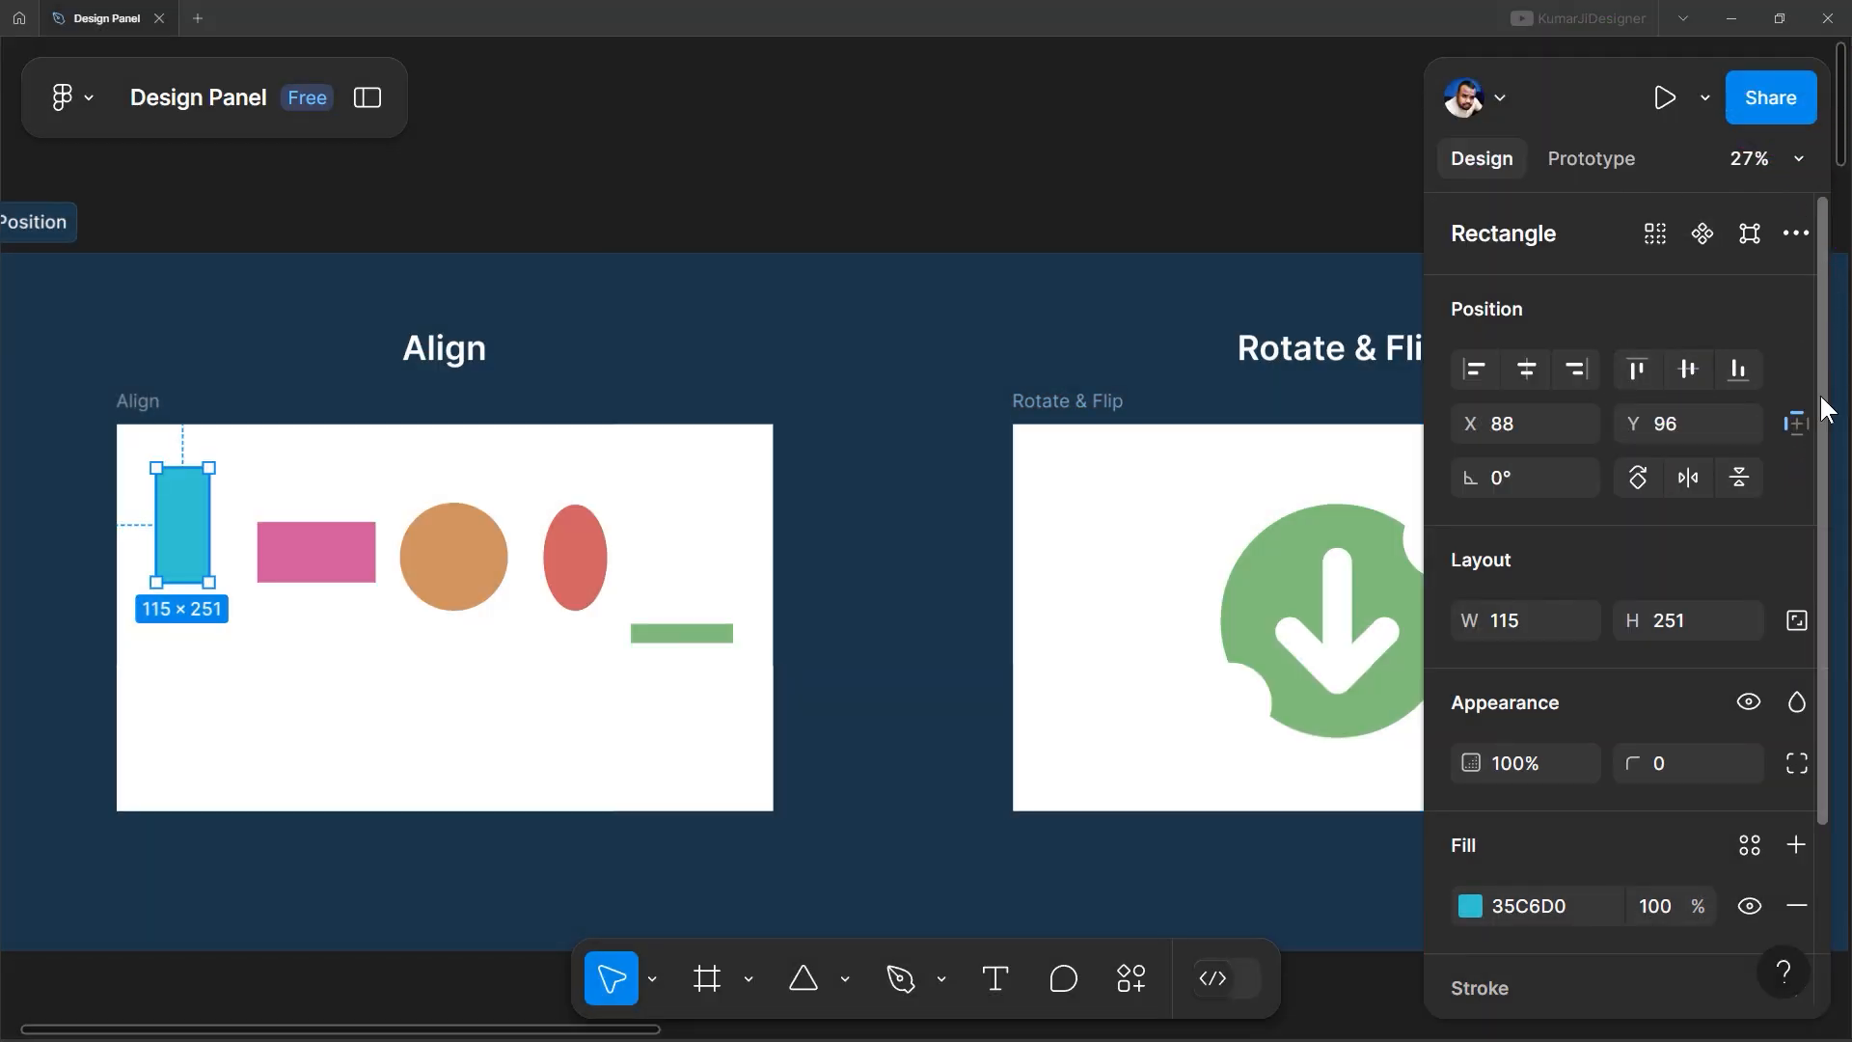
# Select all five shapes in the Align frame and examine the available spacing distribution options
pyautogui.moveTo(1822, 396); pyautogui.dragTo(1826, 449)
pyautogui.moveTo(1827, 449); pyautogui.dragTo(1830, 202)
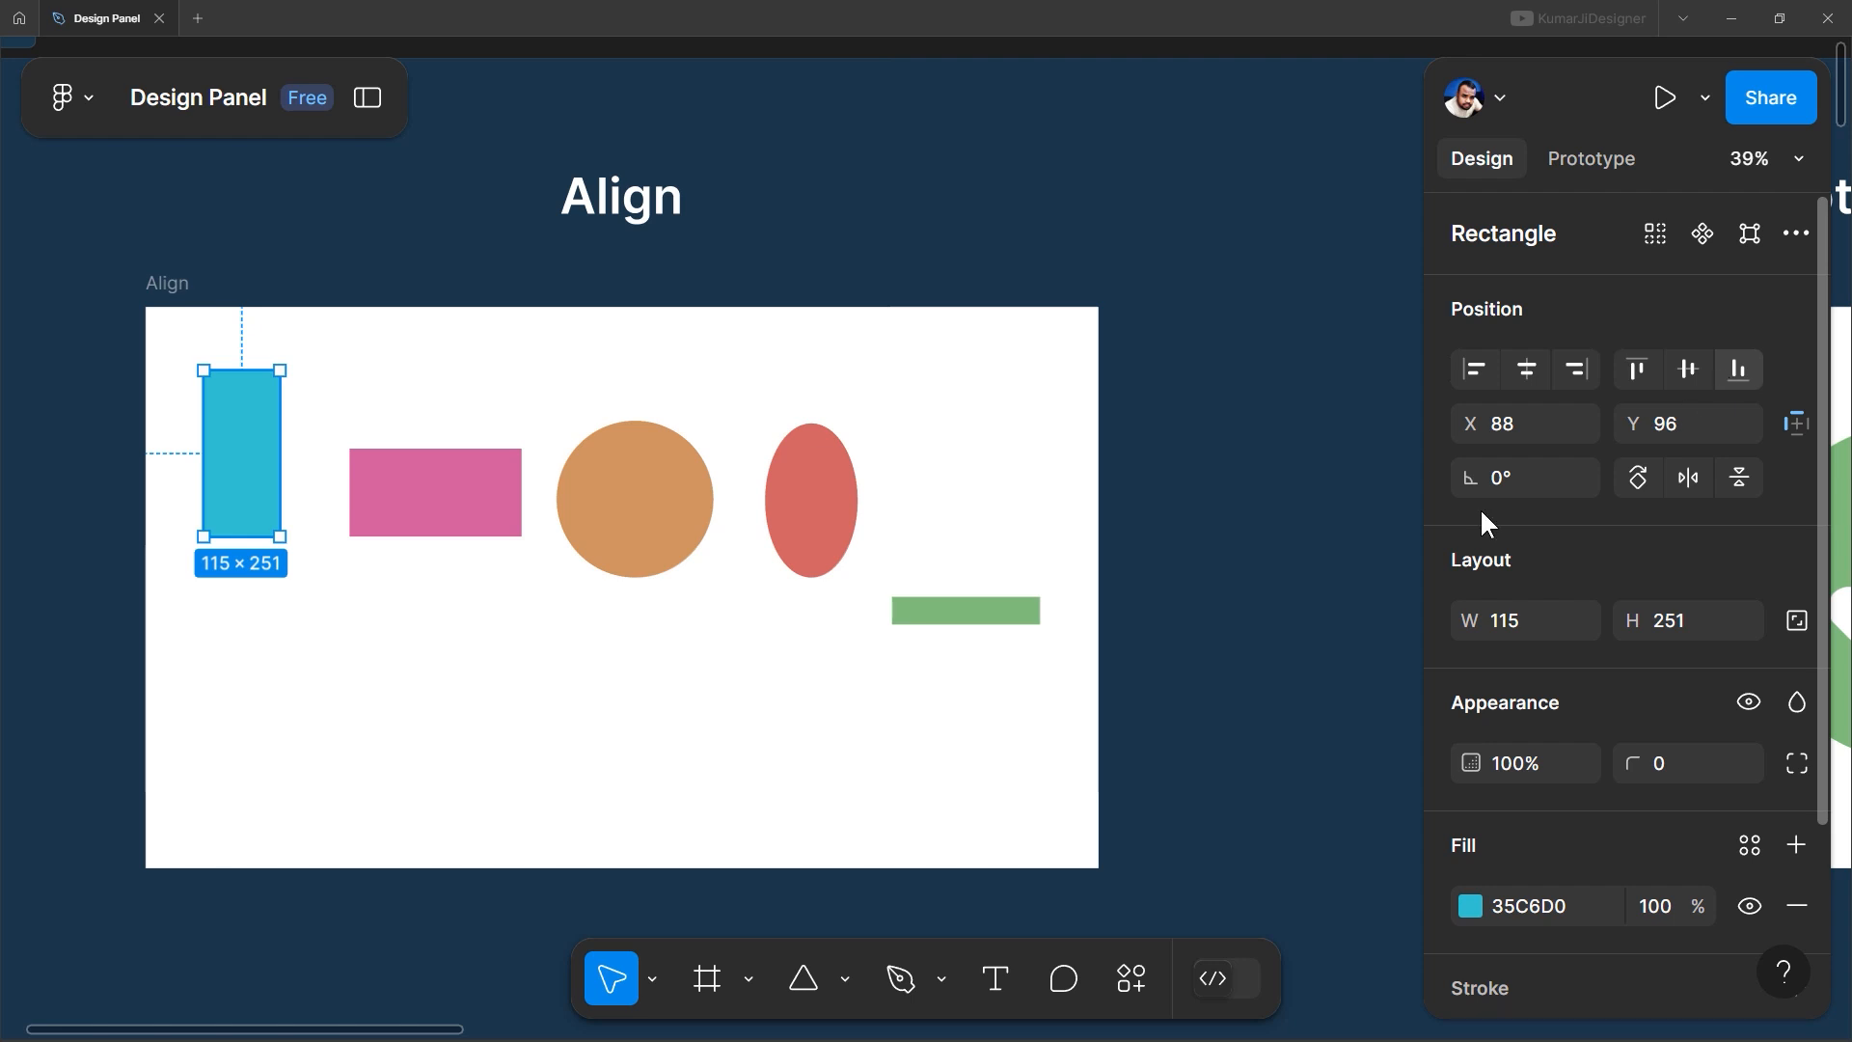
pyautogui.moveTo(229, 342); pyautogui.dragTo(1026, 633)
pyautogui.click(1798, 375)
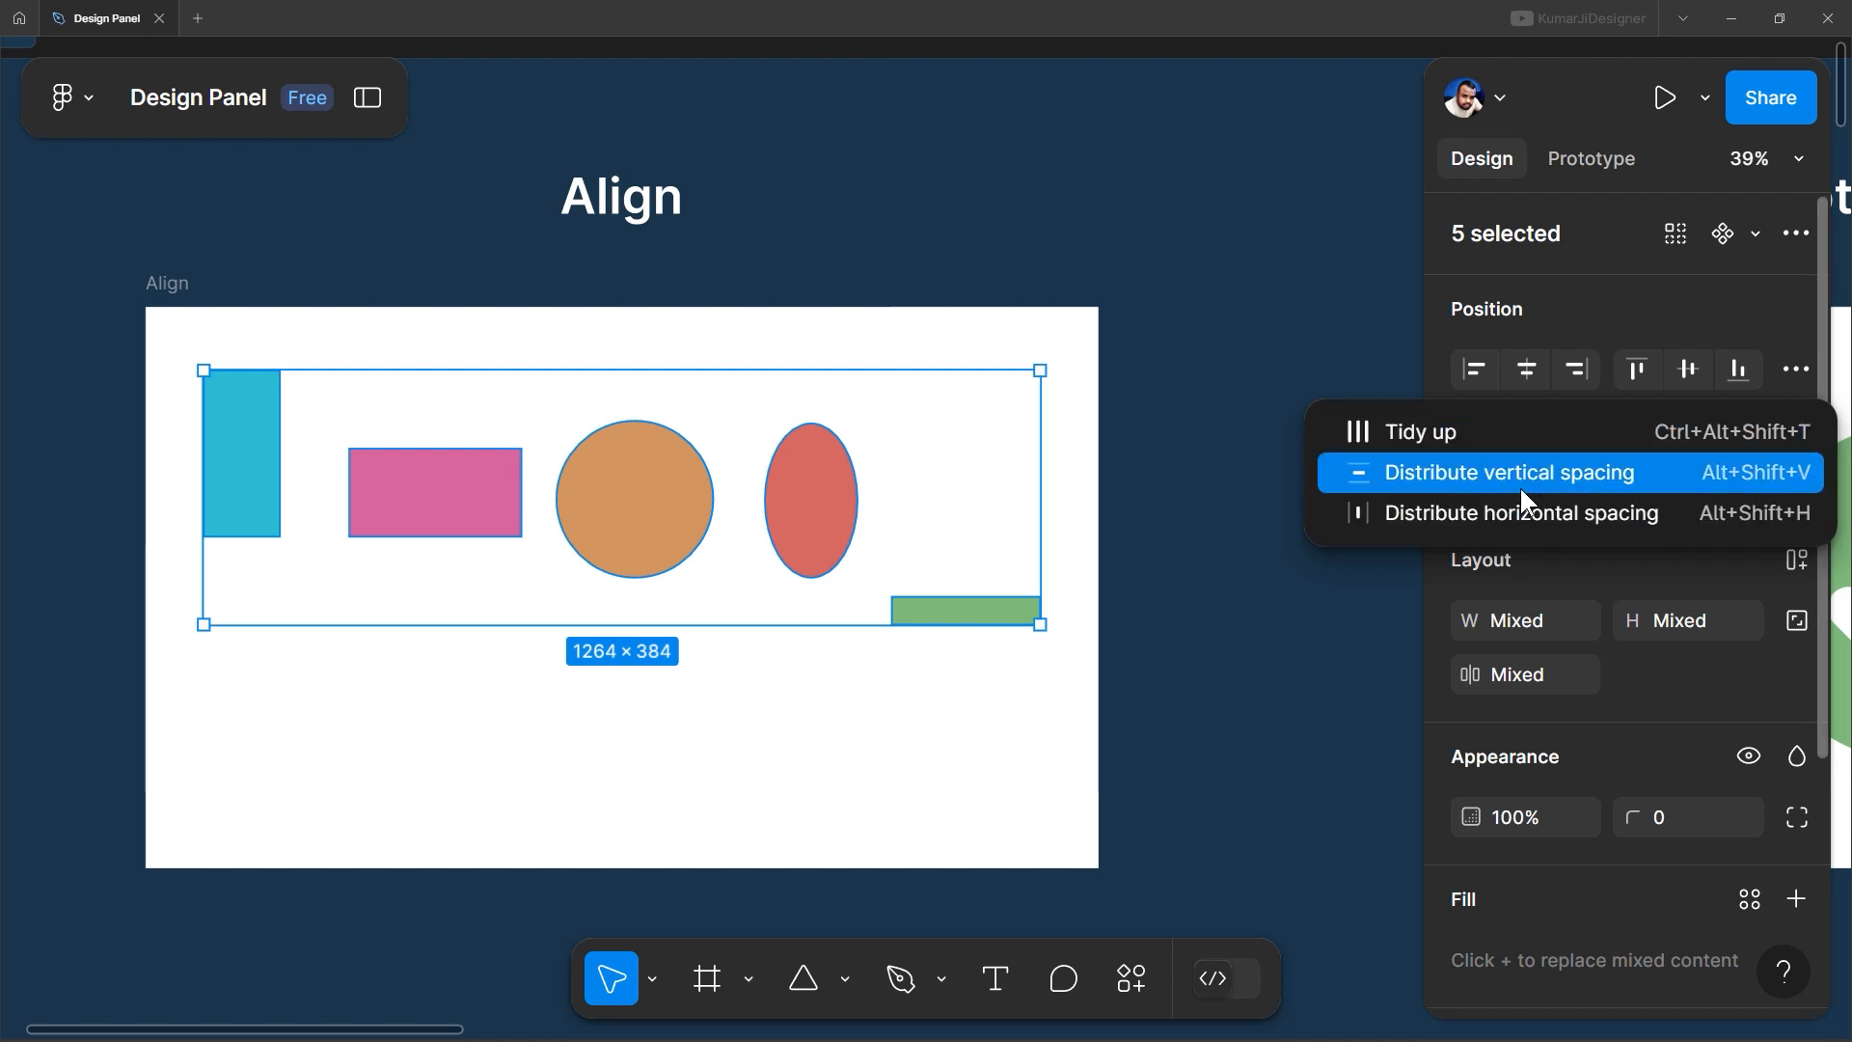
pyautogui.click(1590, 315)
# Align the cyan rectangle to the left edge of the Align frame, then to its bottom center
pyautogui.click(446, 596)
pyautogui.click(242, 415)
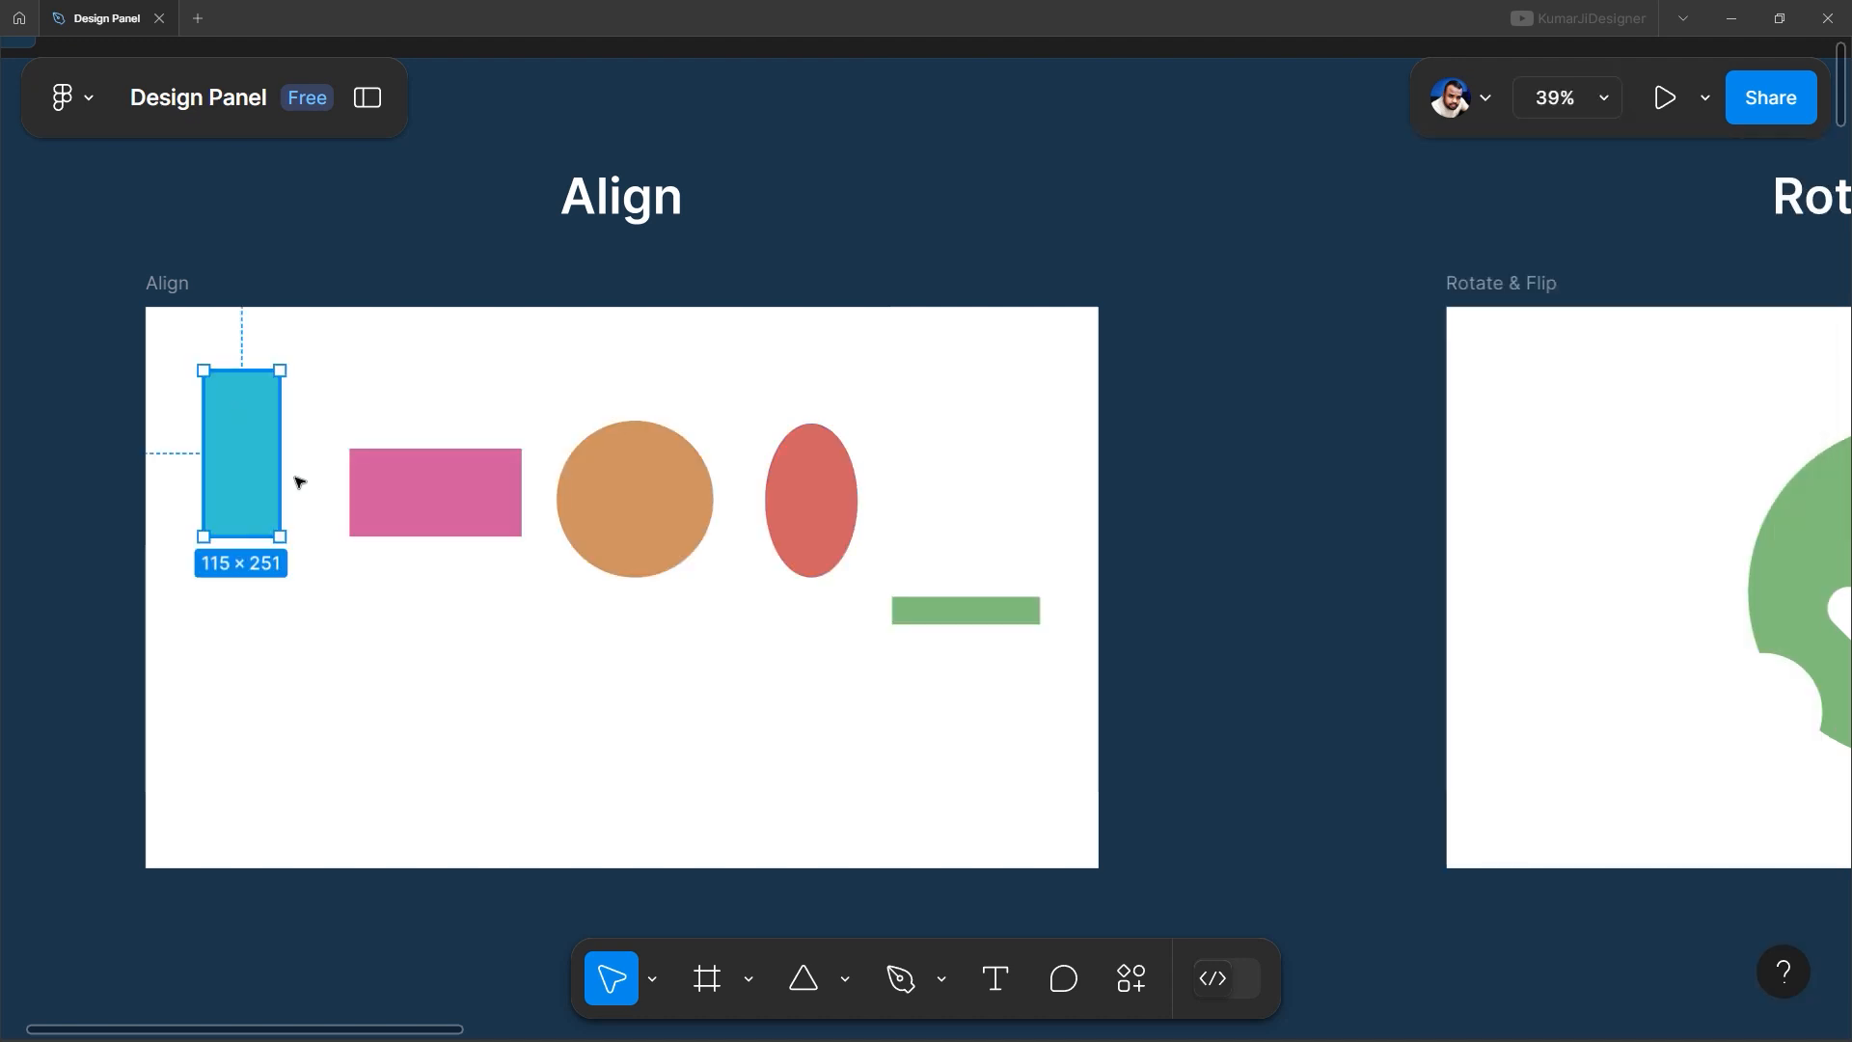
pyautogui.moveTo(392, 650); pyautogui.dragTo(394, 621)
pyautogui.moveTo(322, 337); pyautogui.dragTo(232, 420)
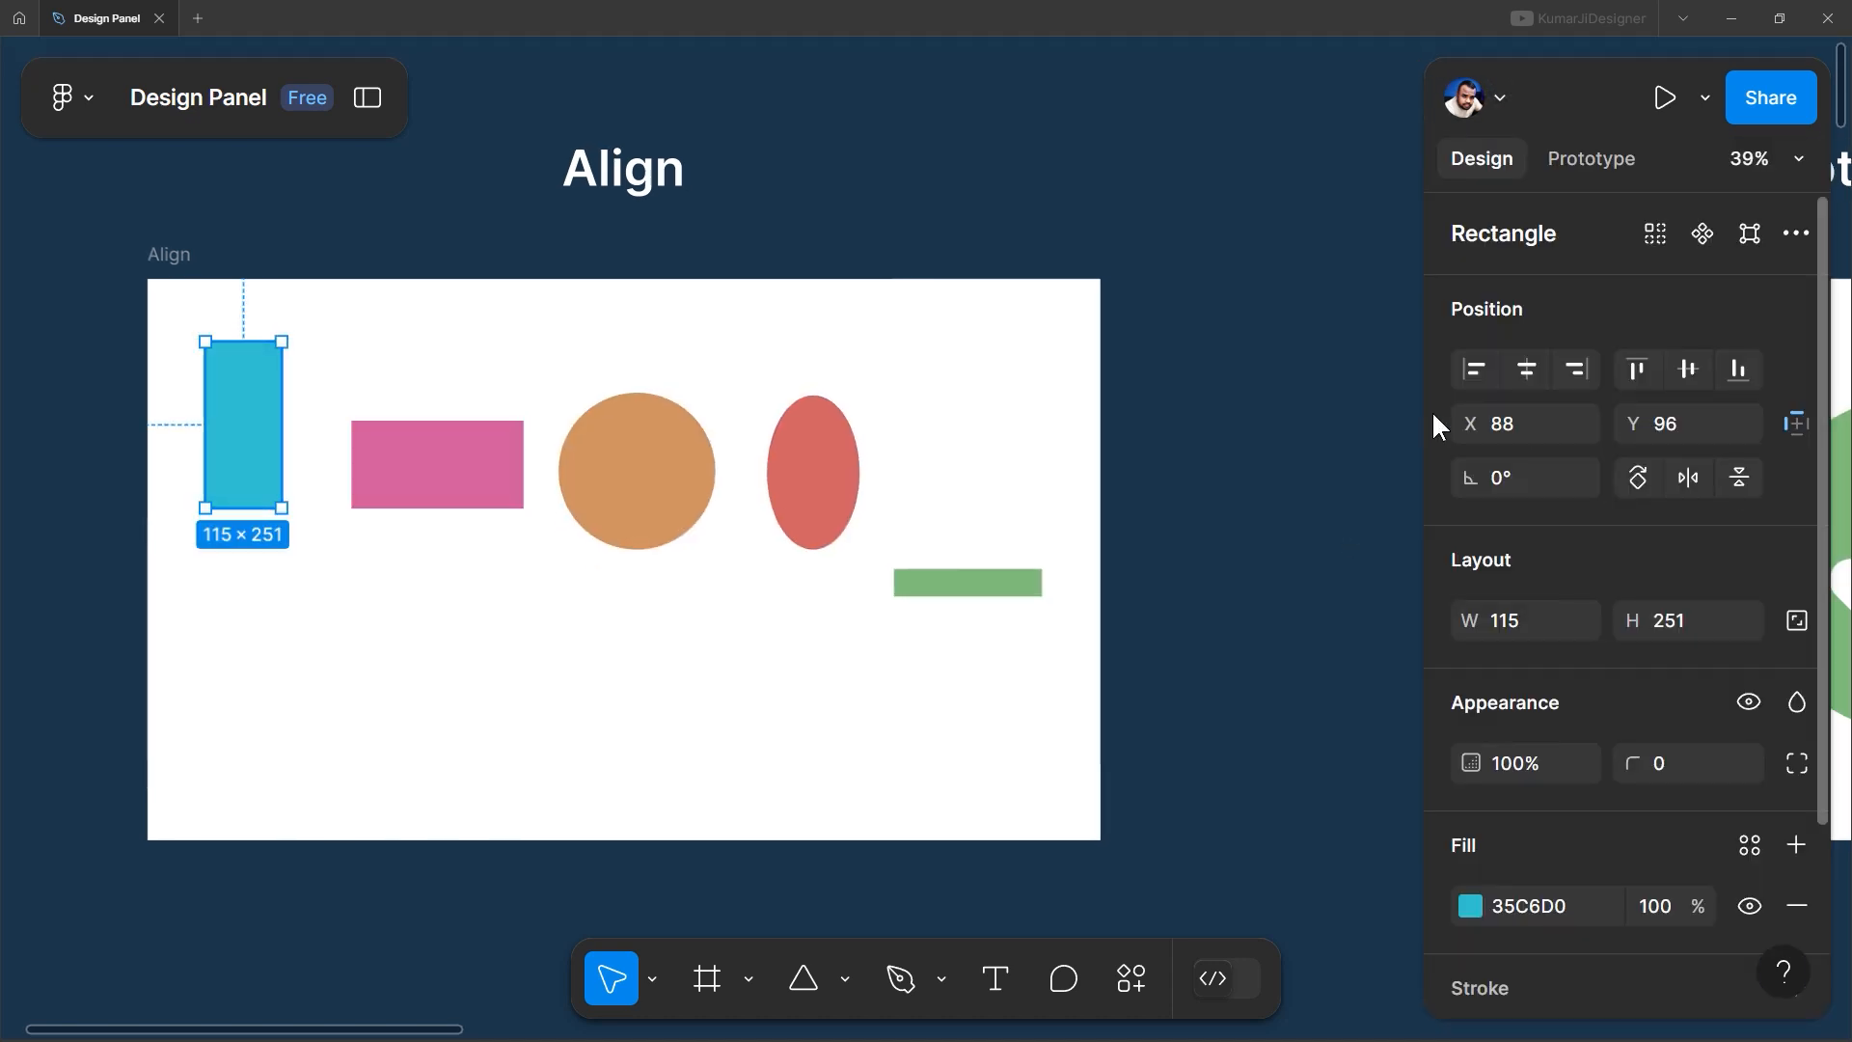
pyautogui.click(1480, 363)
pyautogui.click(1522, 368)
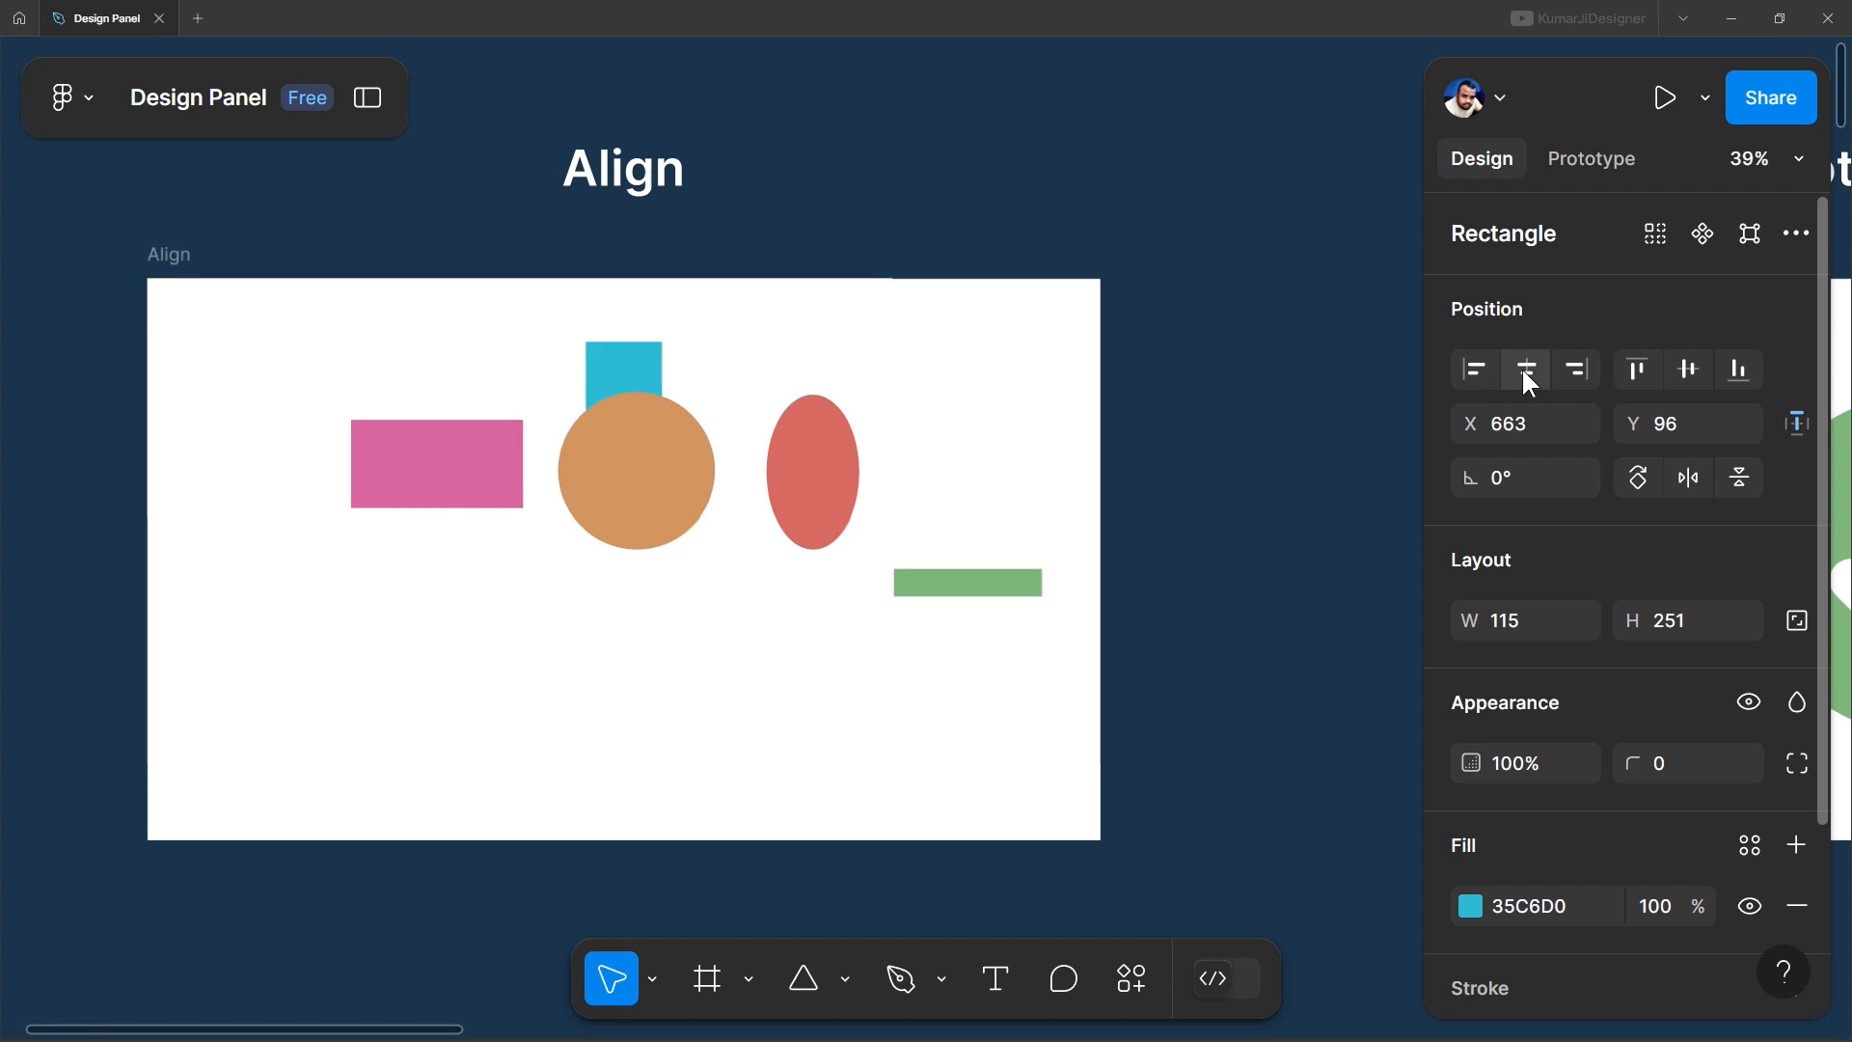
pyautogui.click(1732, 384)
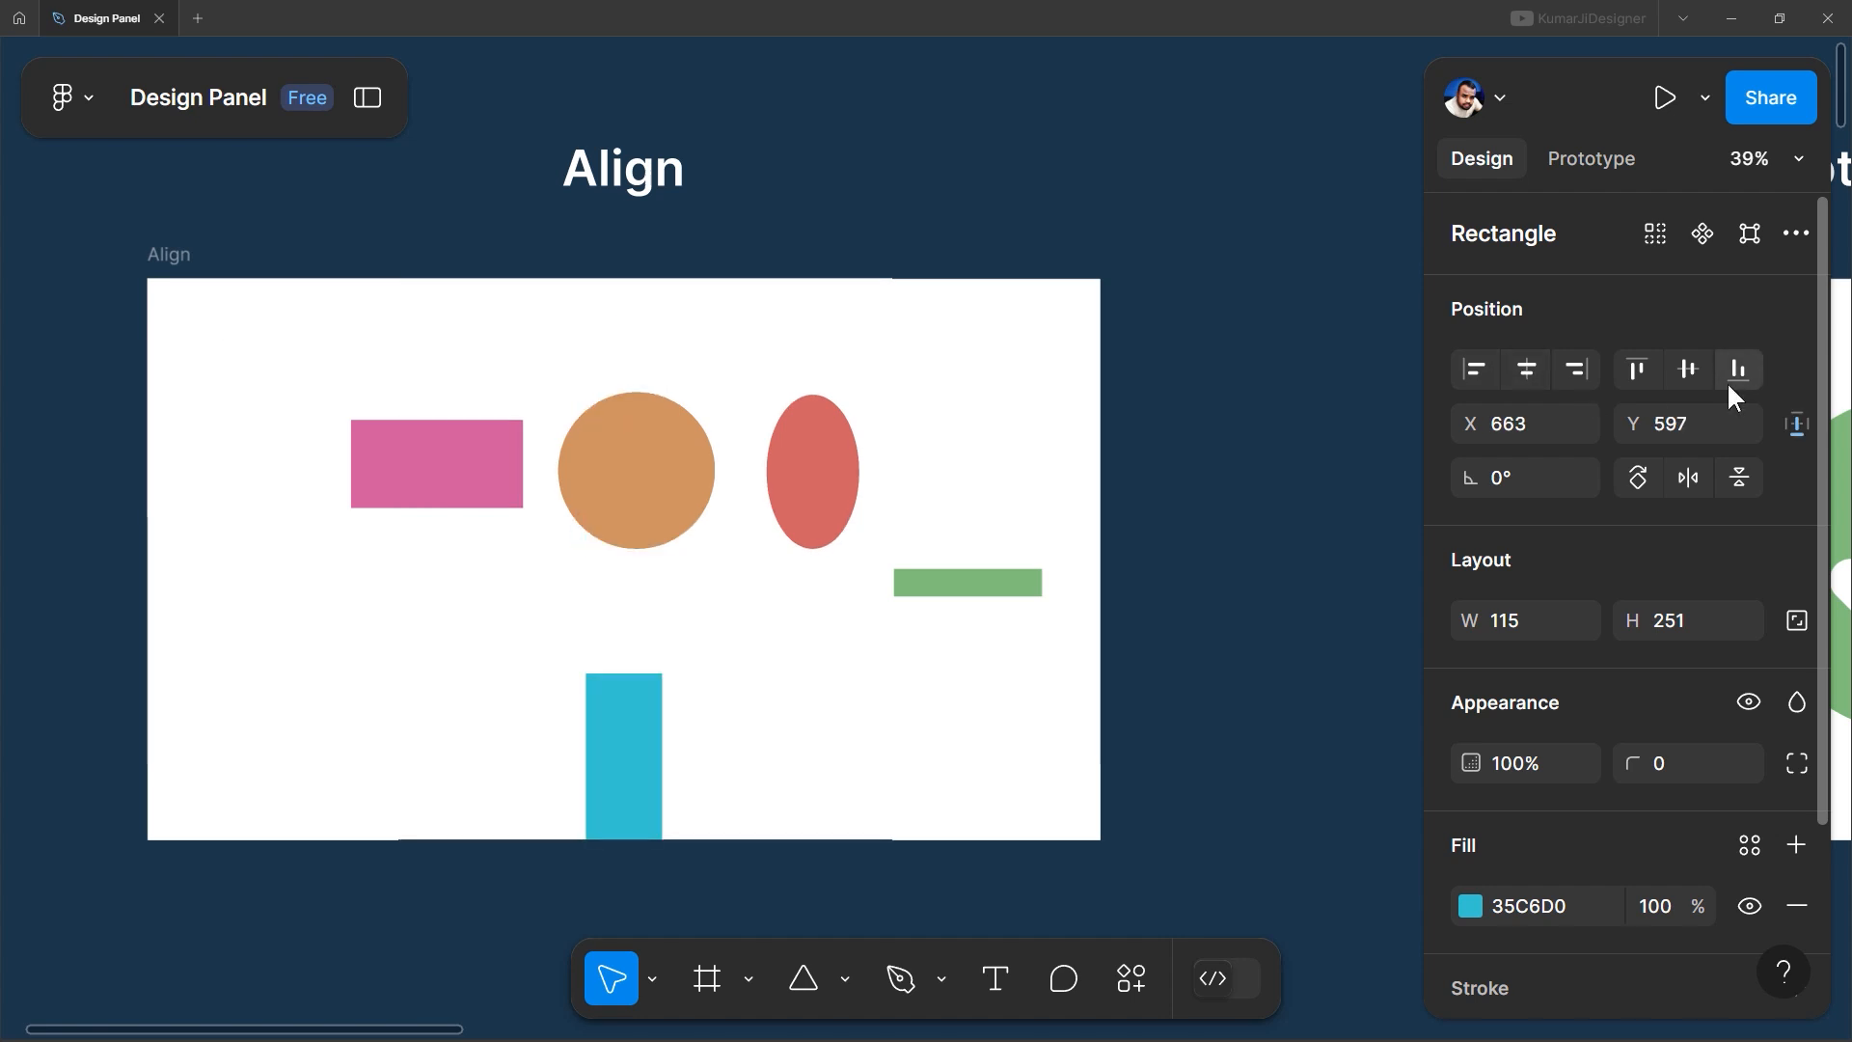
# Align the cyan rectangle to the frame's top-right corner, then center it both vertically and horizontally
pyautogui.click(1578, 389)
pyautogui.click(1640, 382)
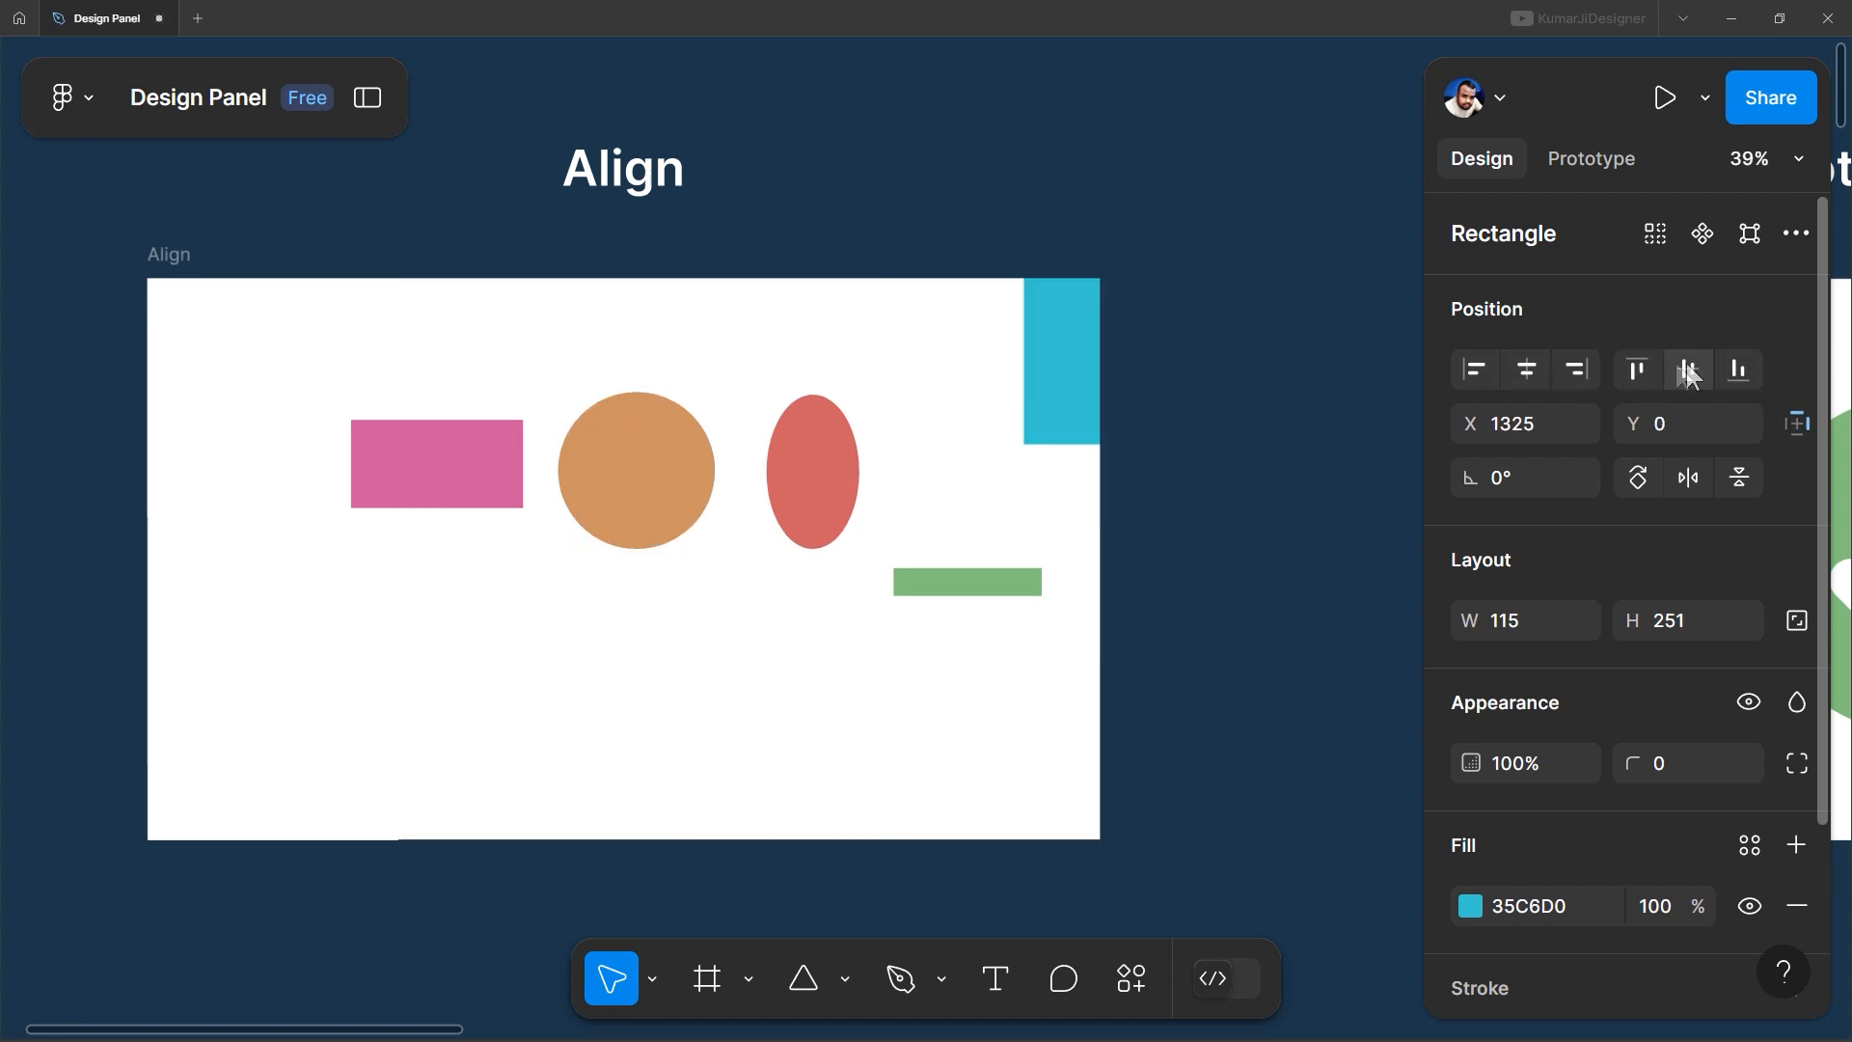
pyautogui.click(1685, 380)
pyautogui.click(1530, 374)
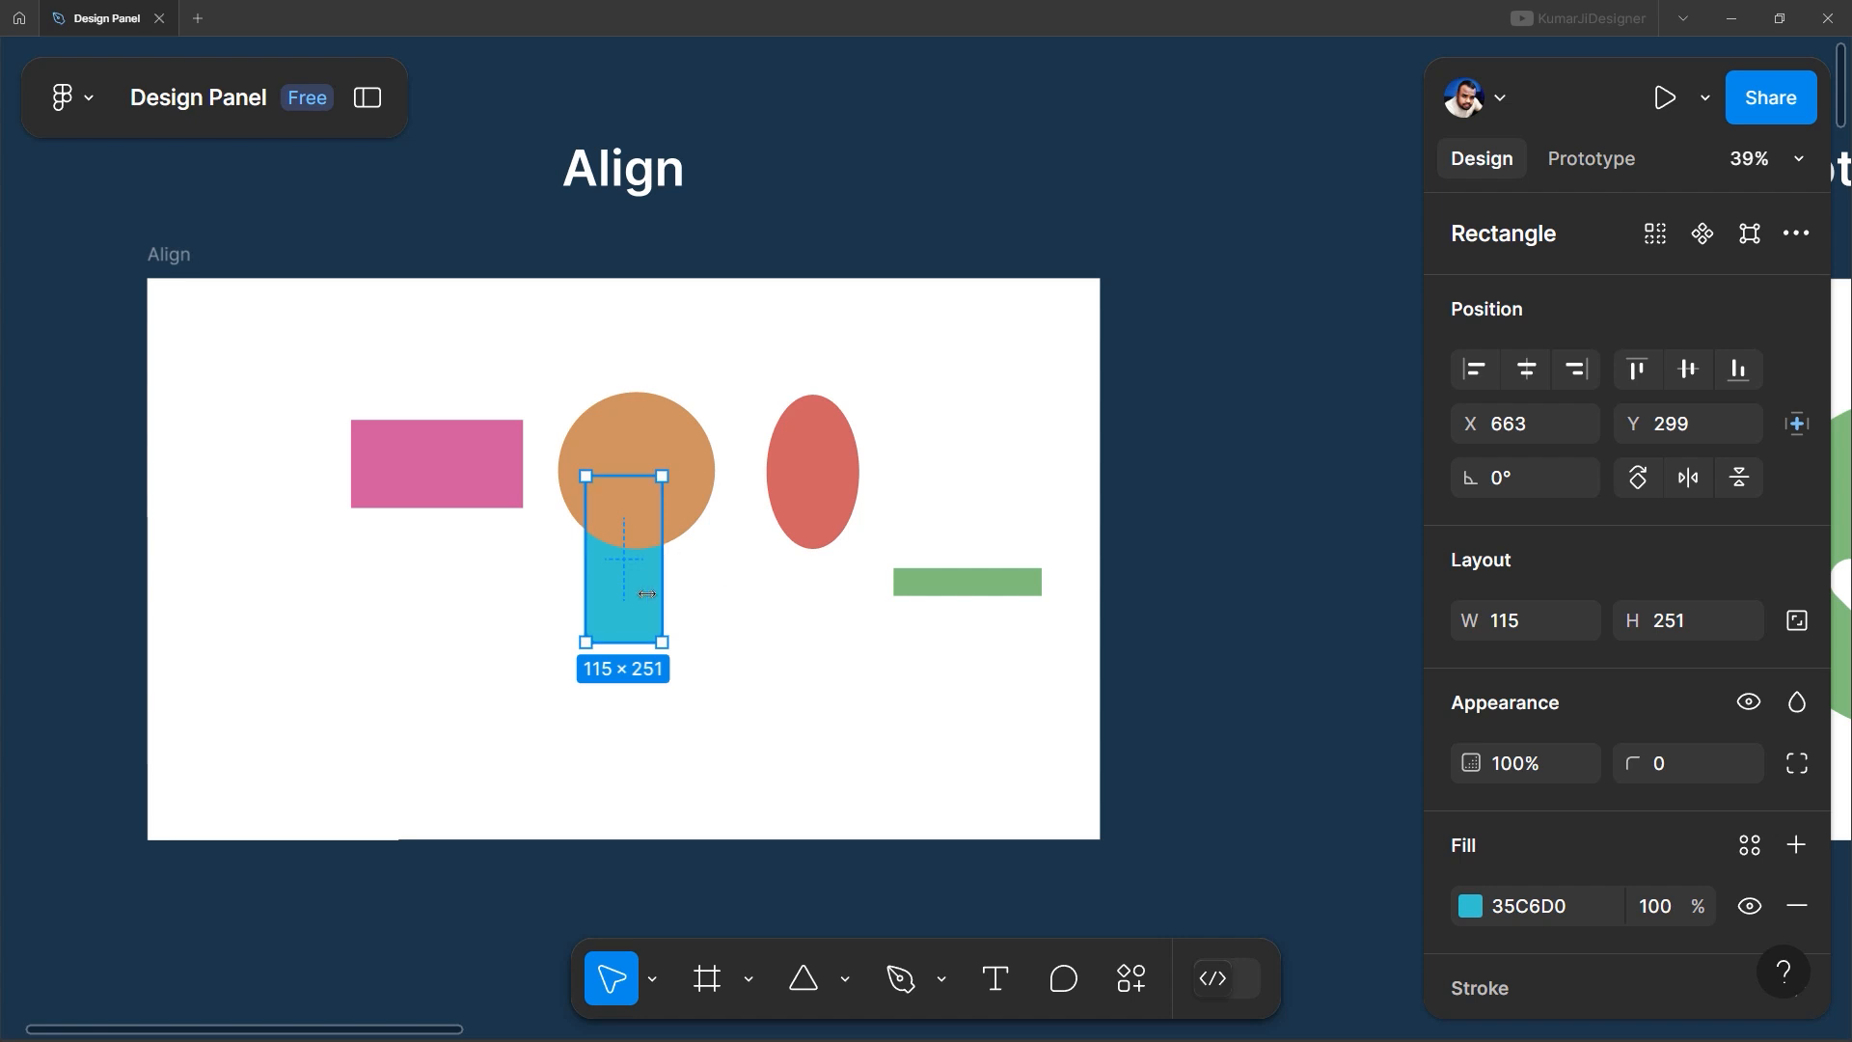
# Place the cyan rectangle at about X 71, Y 187 and align it flush with the frame's left edge
pyautogui.click(1476, 369)
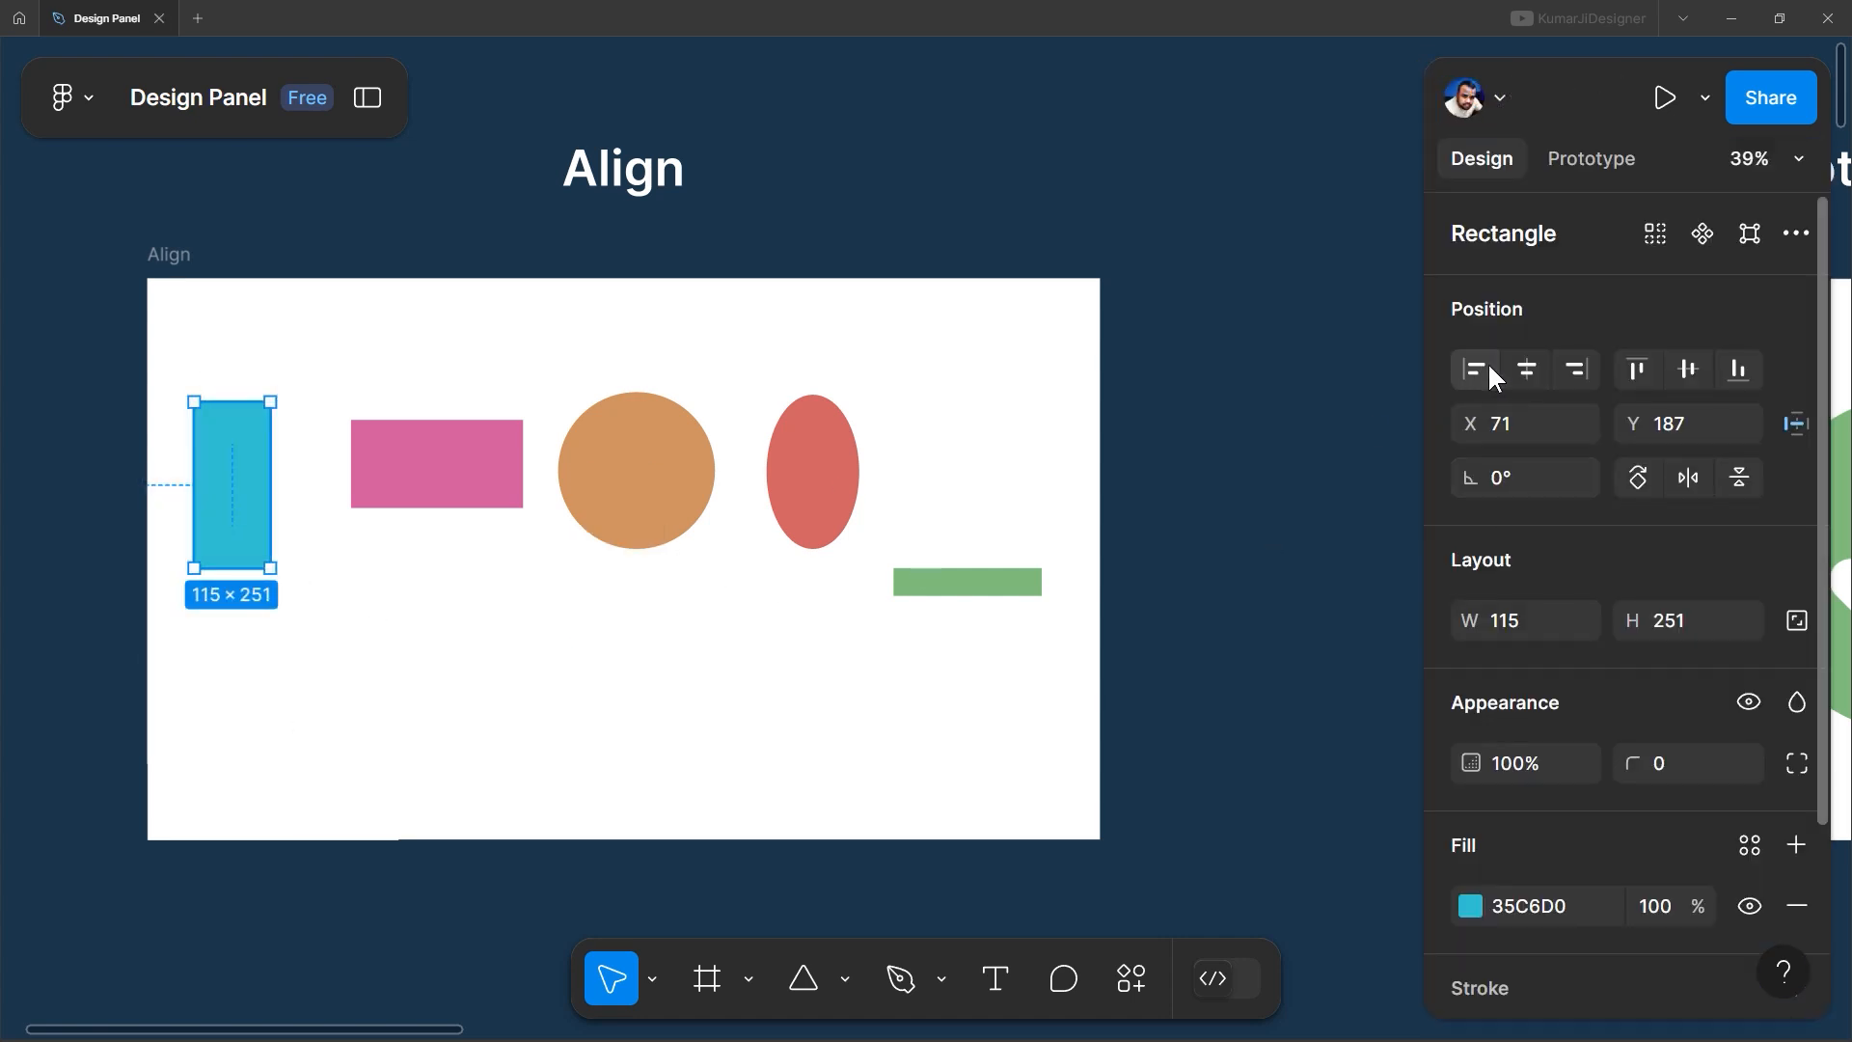
pyautogui.click(1485, 365)
pyautogui.click(1582, 372)
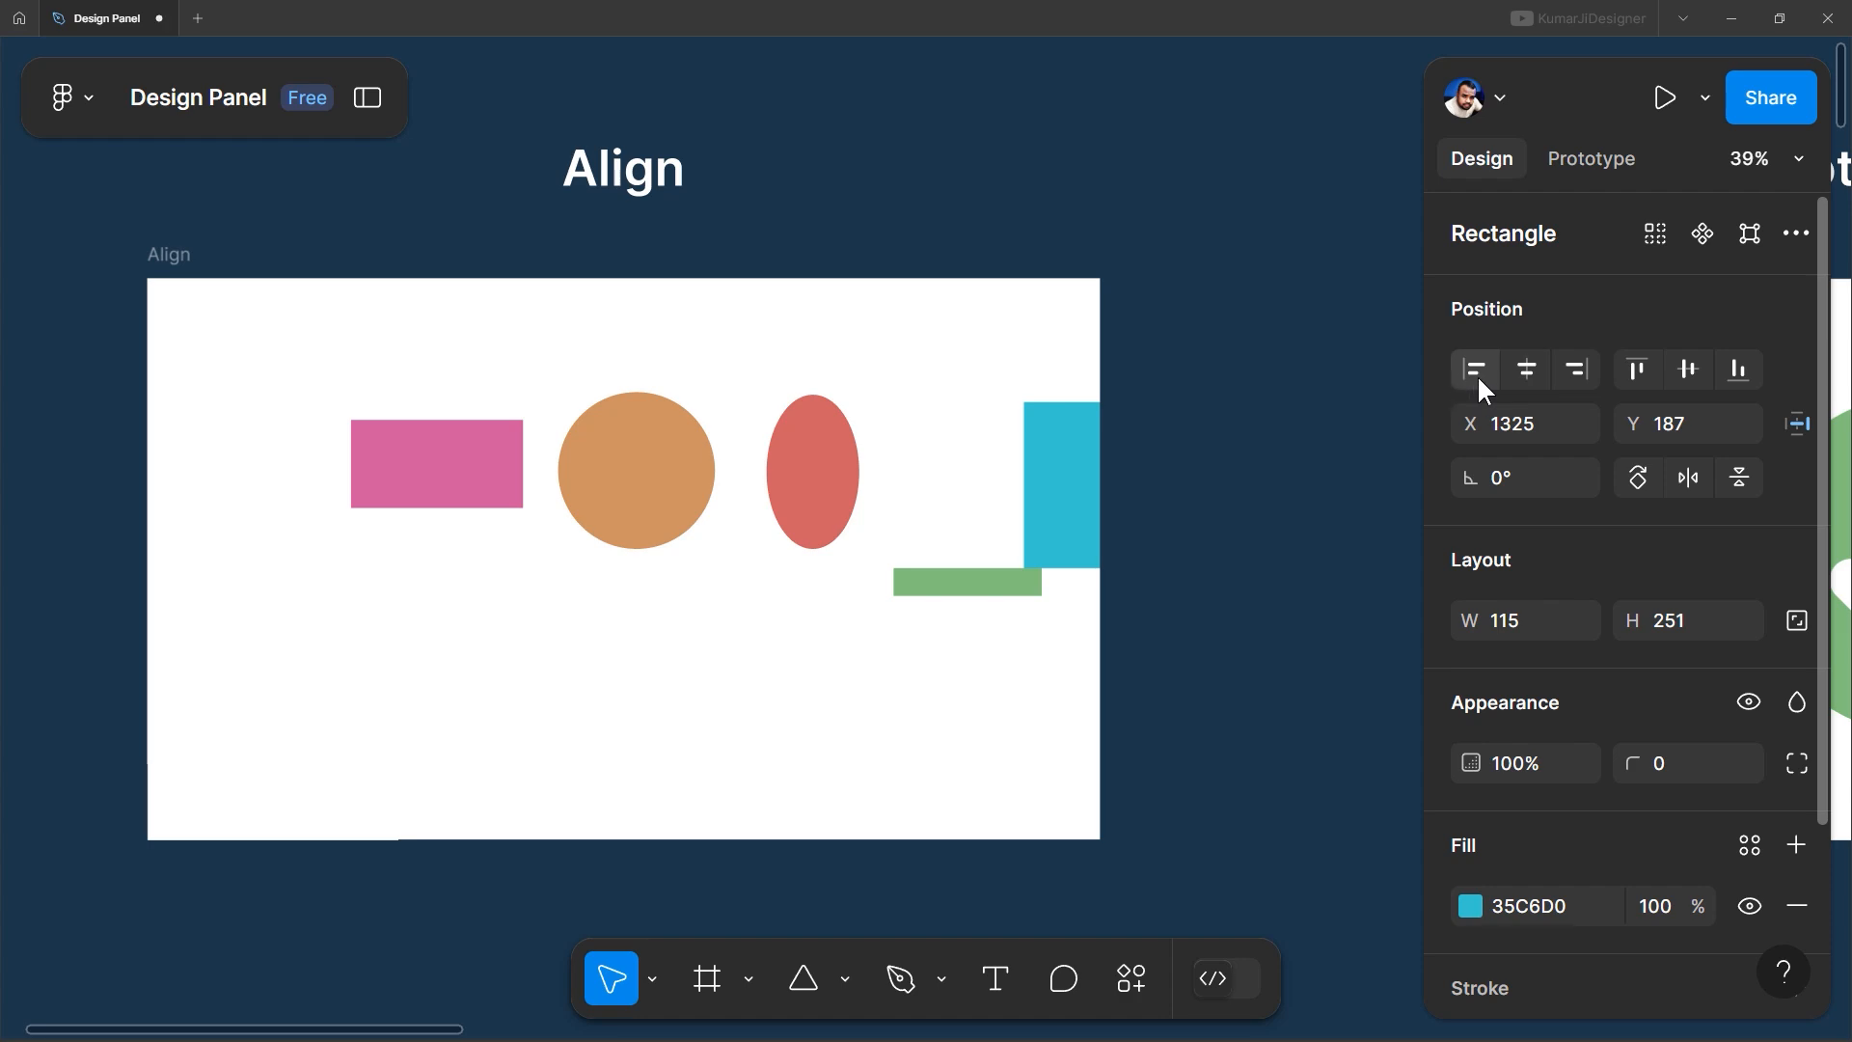
pyautogui.click(1478, 371)
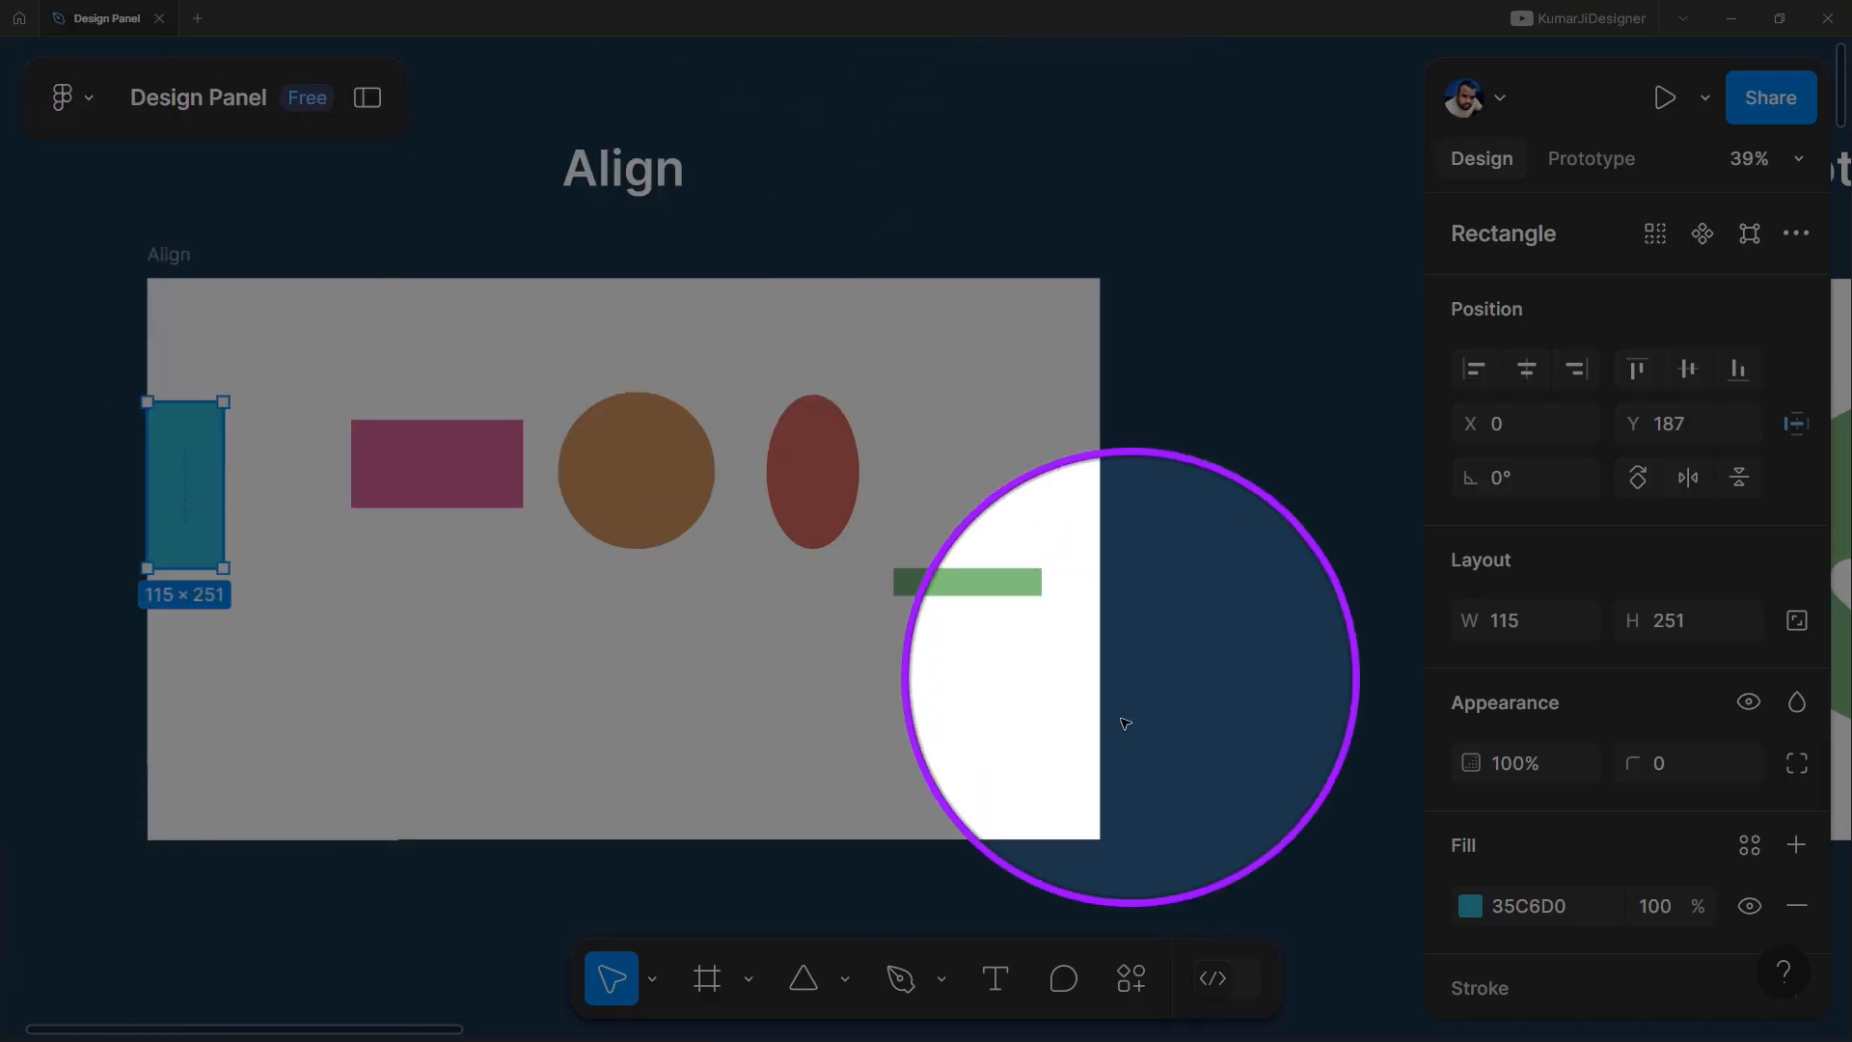
# Select all five shapes, try a bottom alignment and undo it, and align their top edges instead
pyautogui.hotkey('ctrl', 'a')
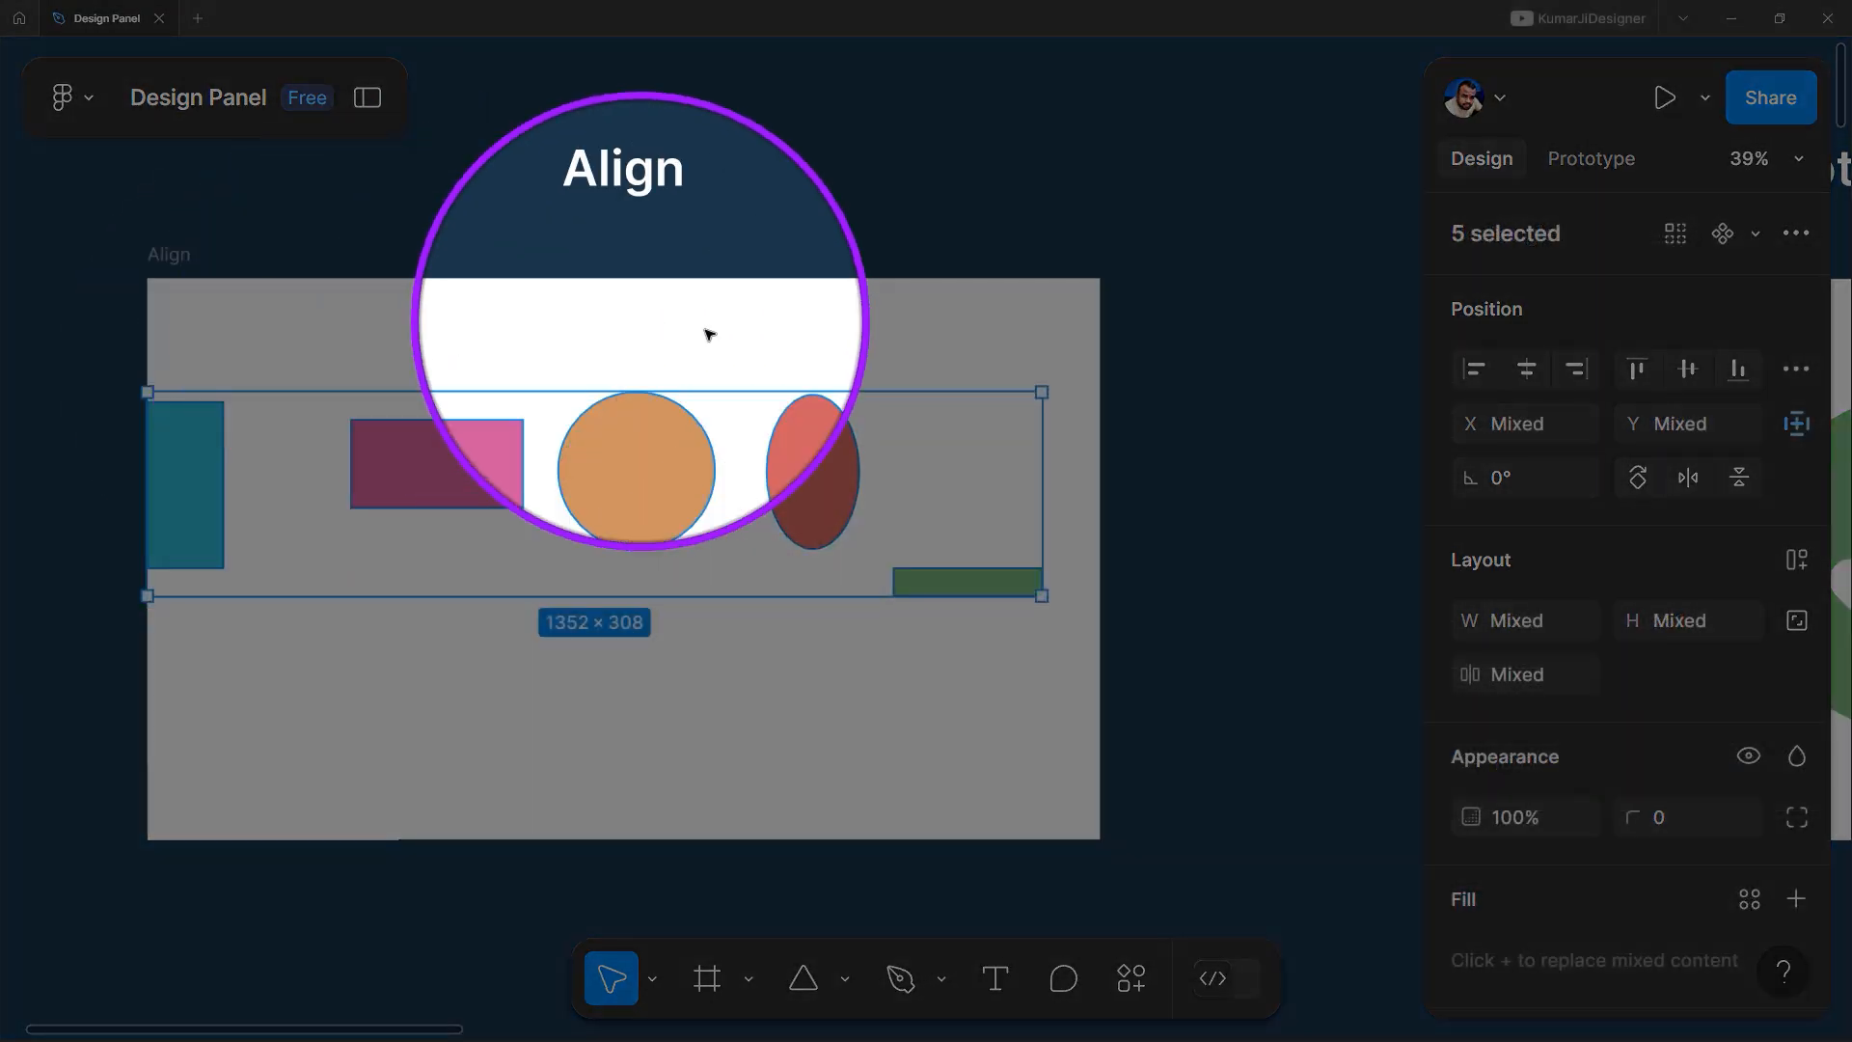
pyautogui.scroll(2, 154, 534)
pyautogui.hscroll(-1, 694, 595)
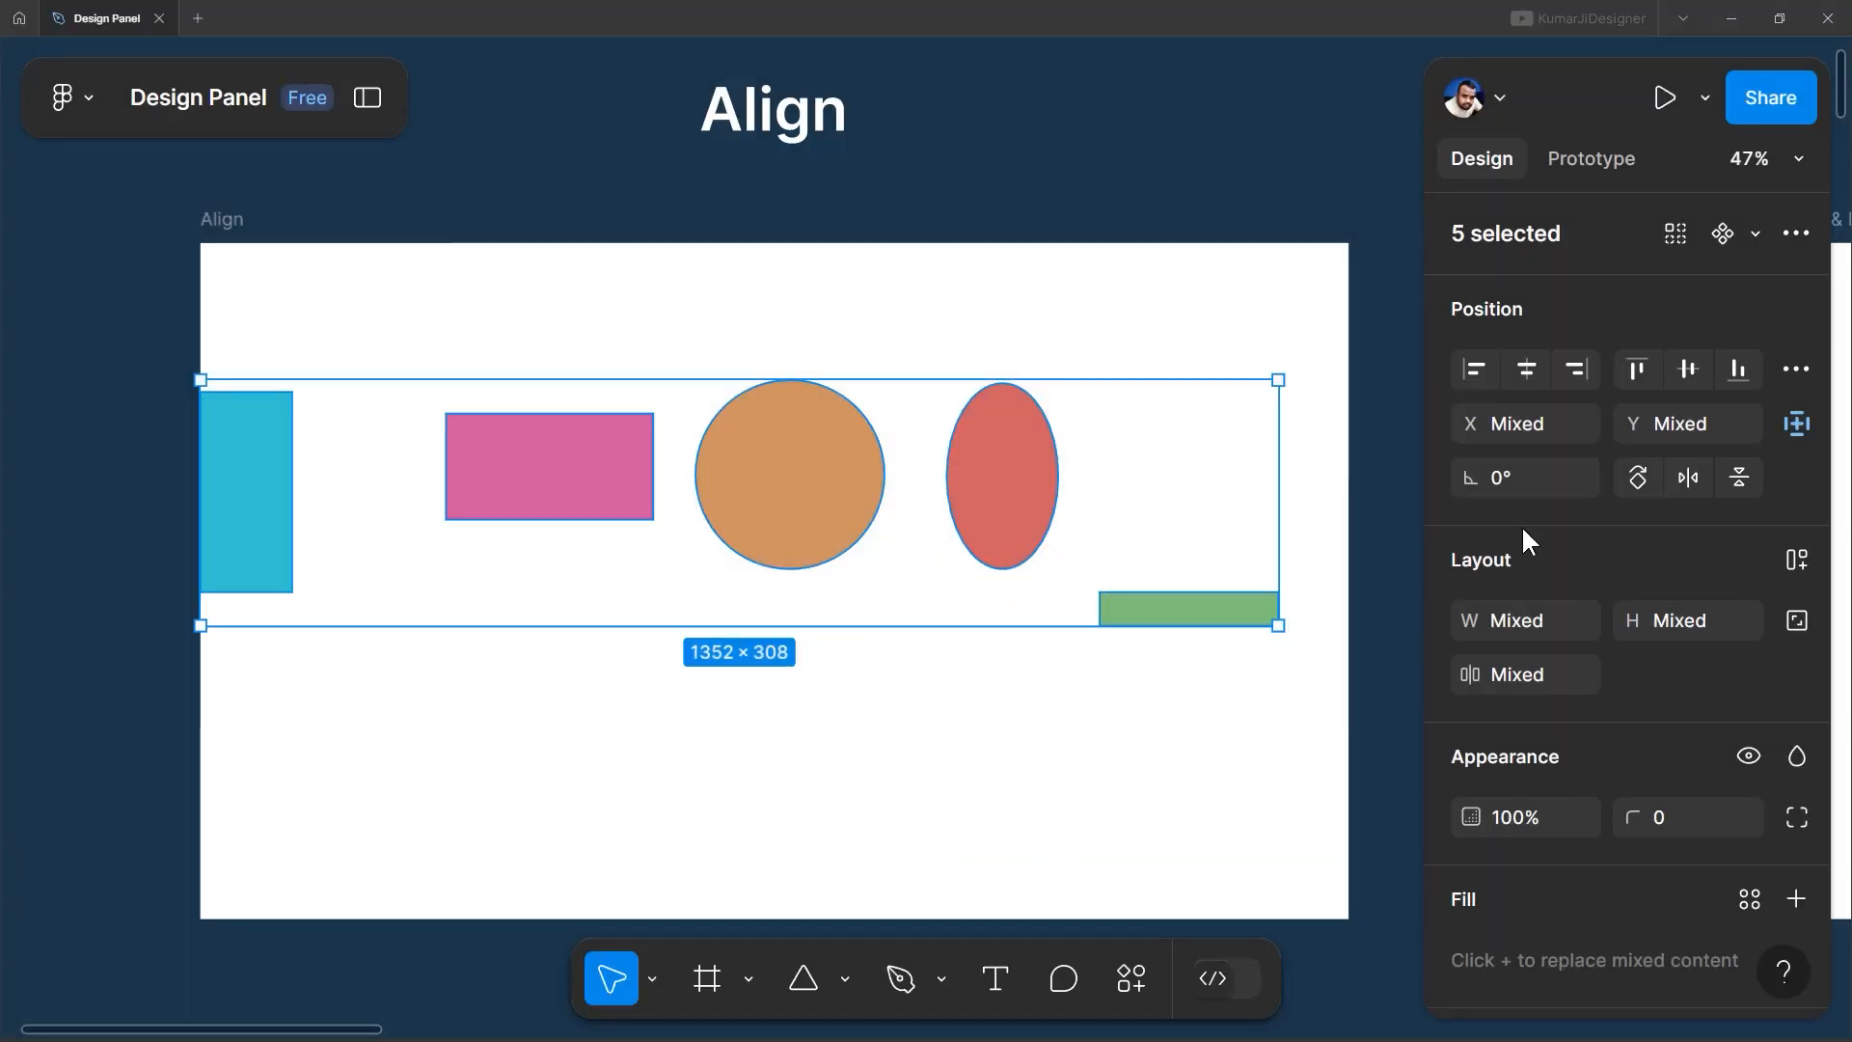
pyautogui.click(1738, 367)
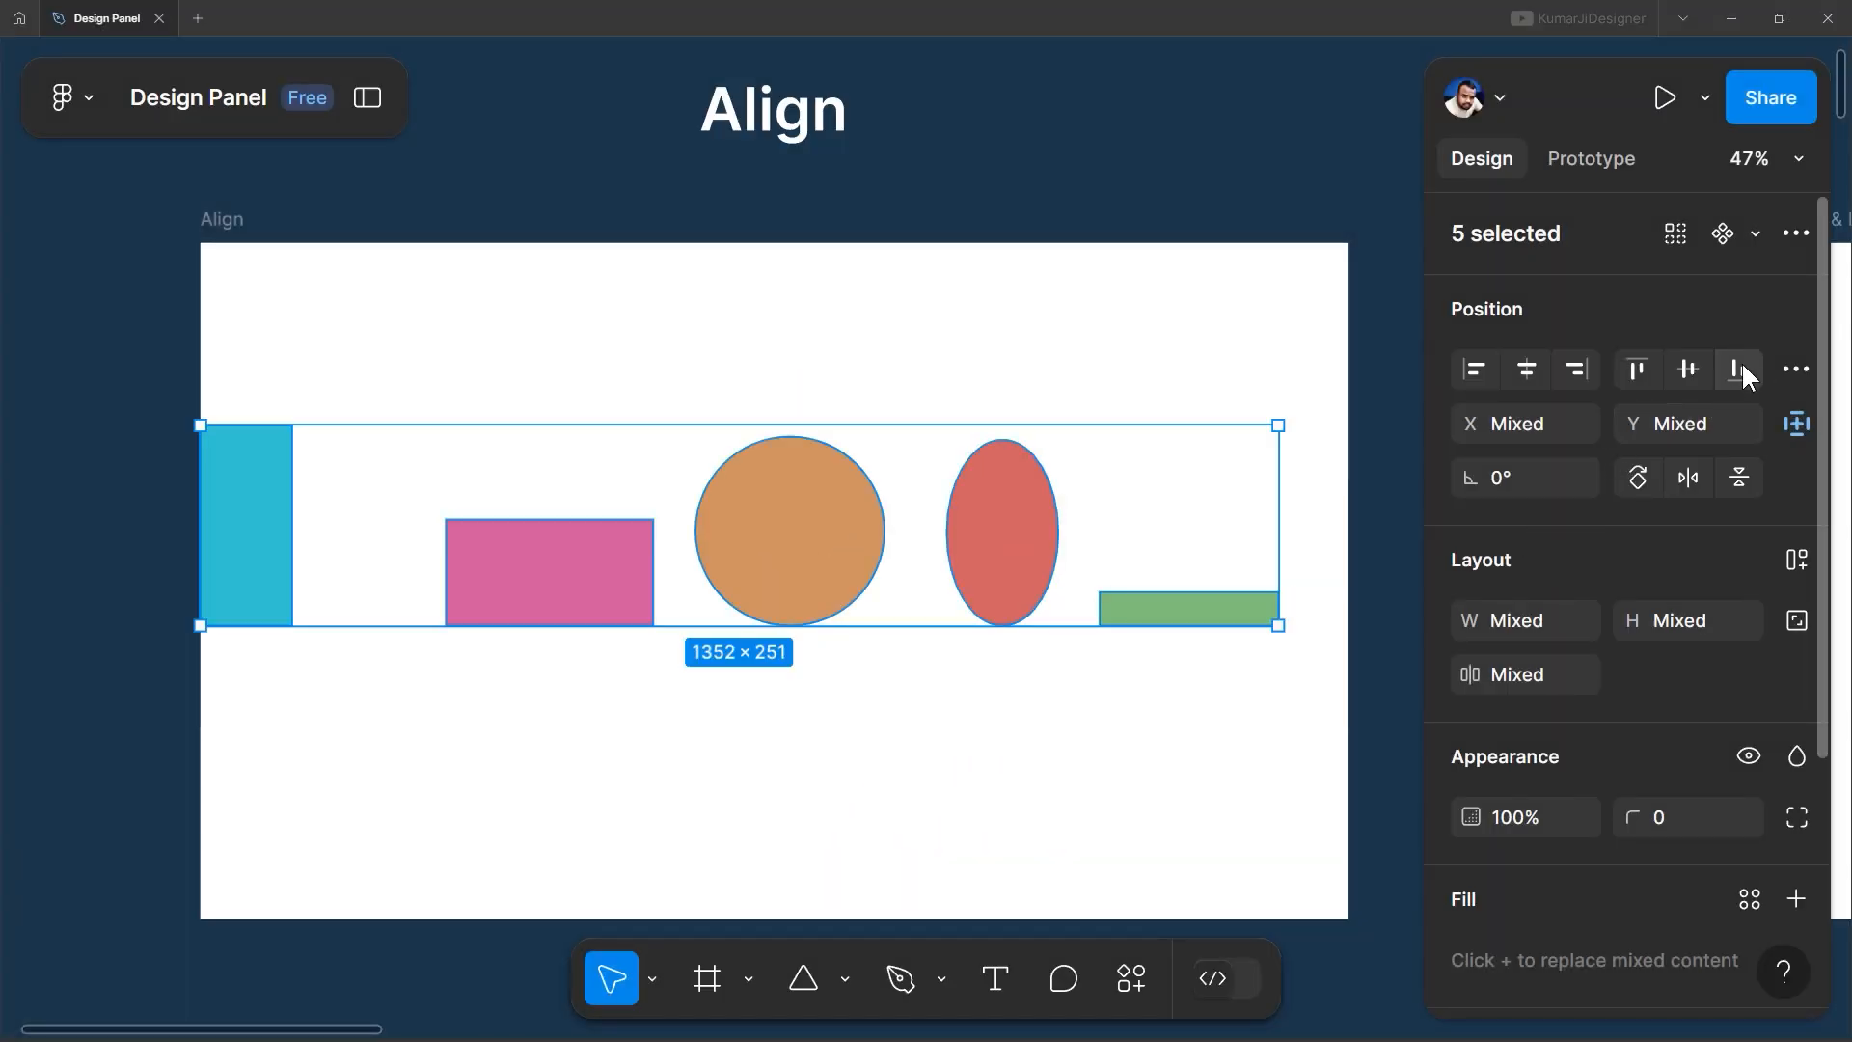
pyautogui.hotkey('ctrl', 'z')
pyautogui.click(1637, 369)
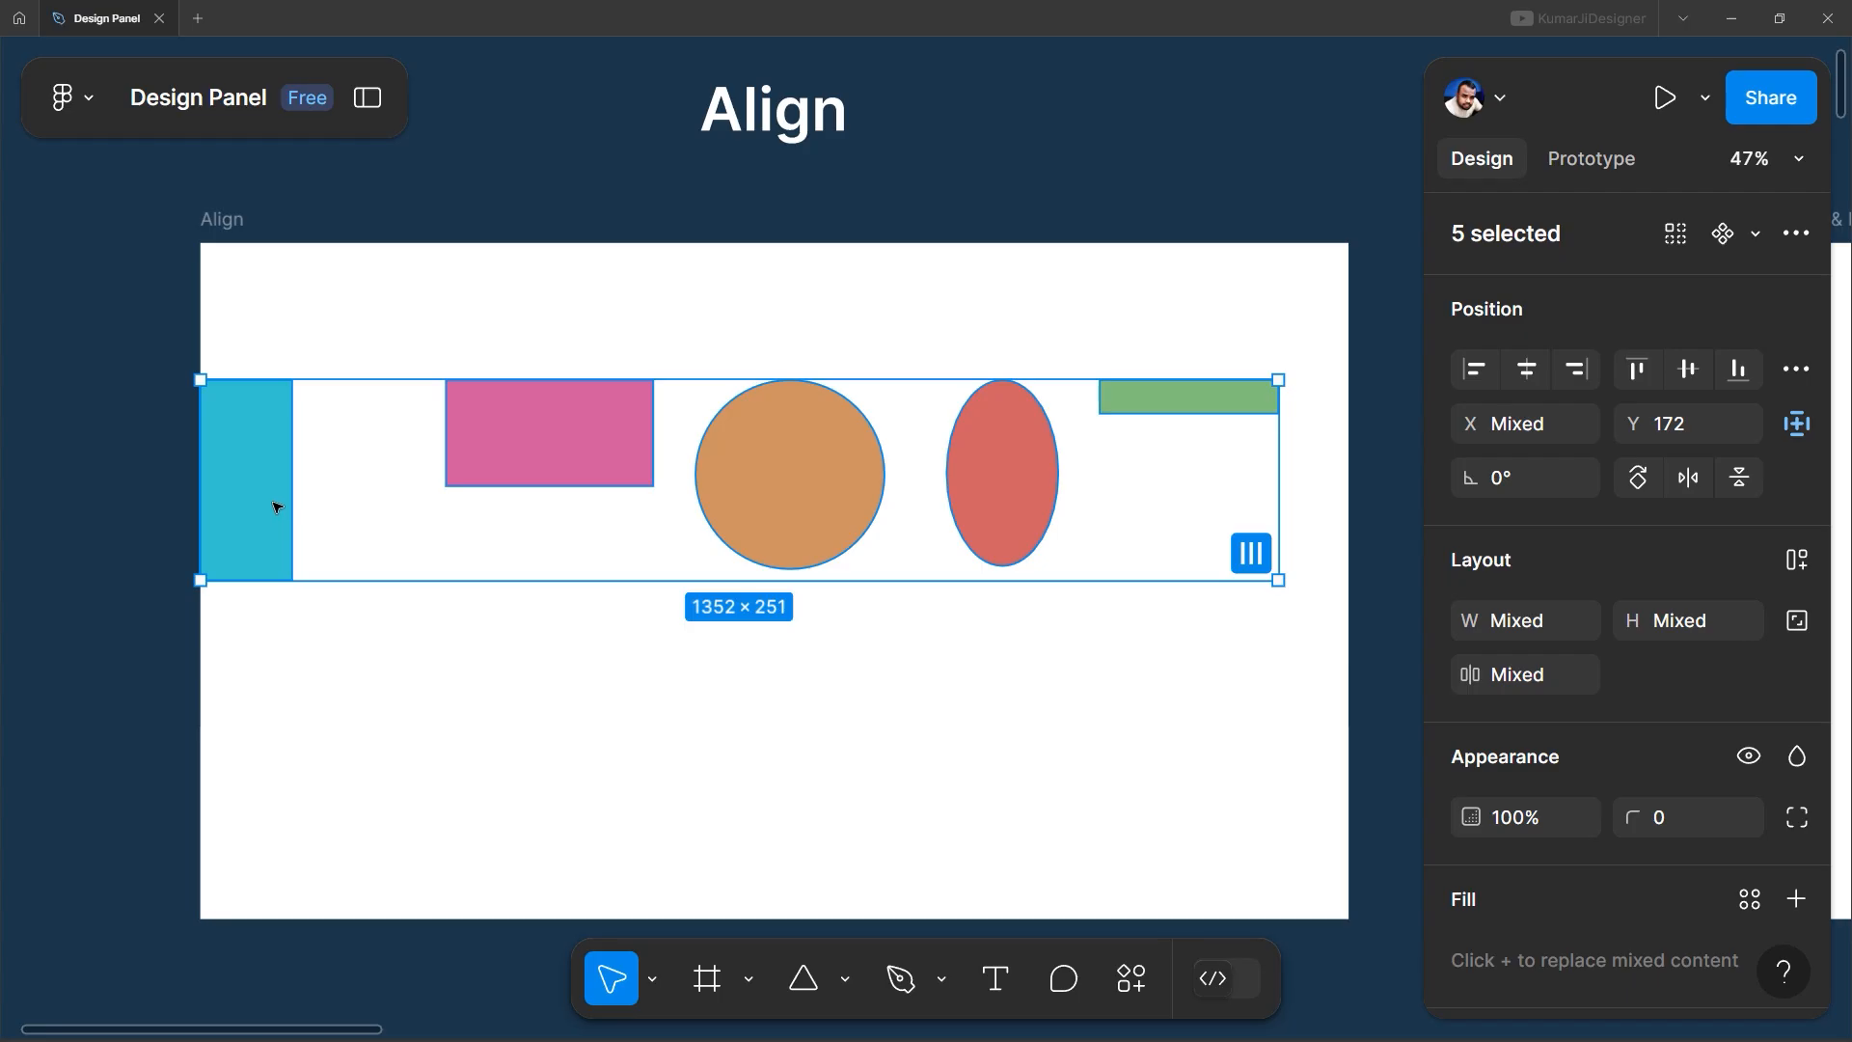
# Switch the five selected shapes from top alignment to alignment along their bottom edges
pyautogui.click(1739, 372)
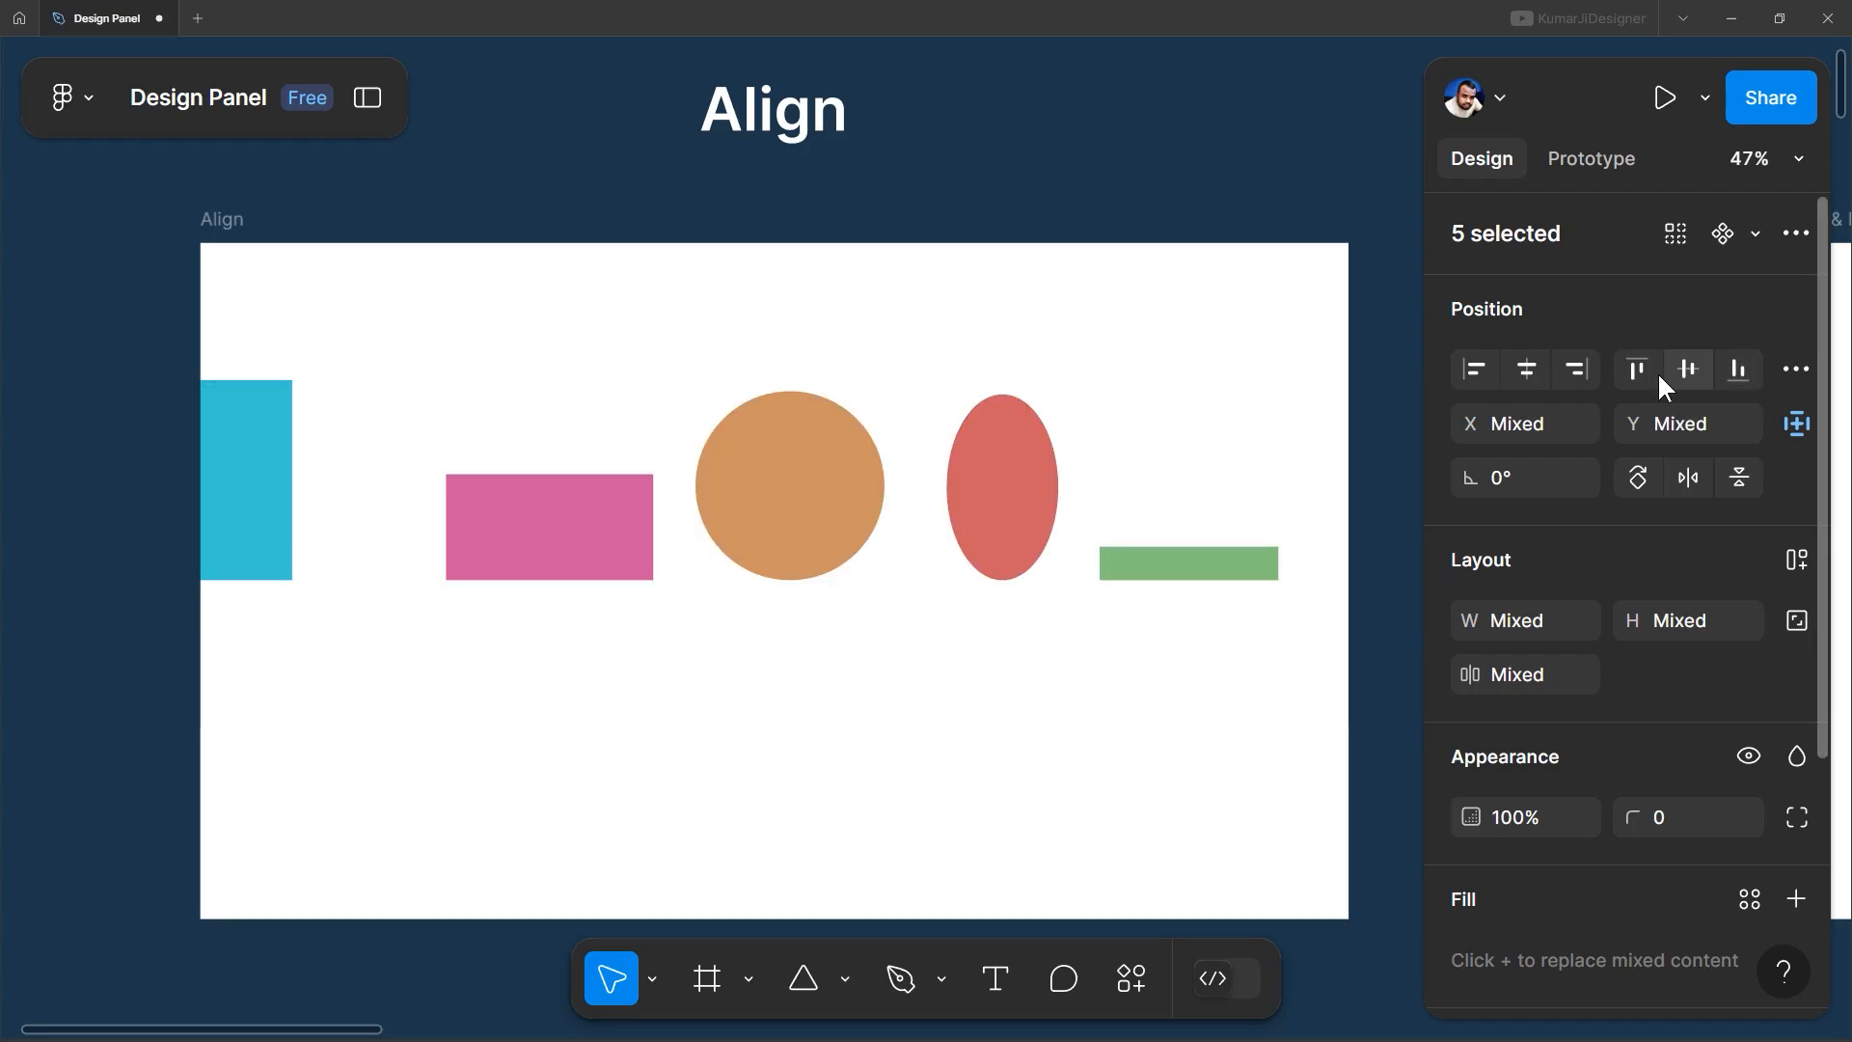
pyautogui.click(1646, 372)
pyautogui.click(1737, 370)
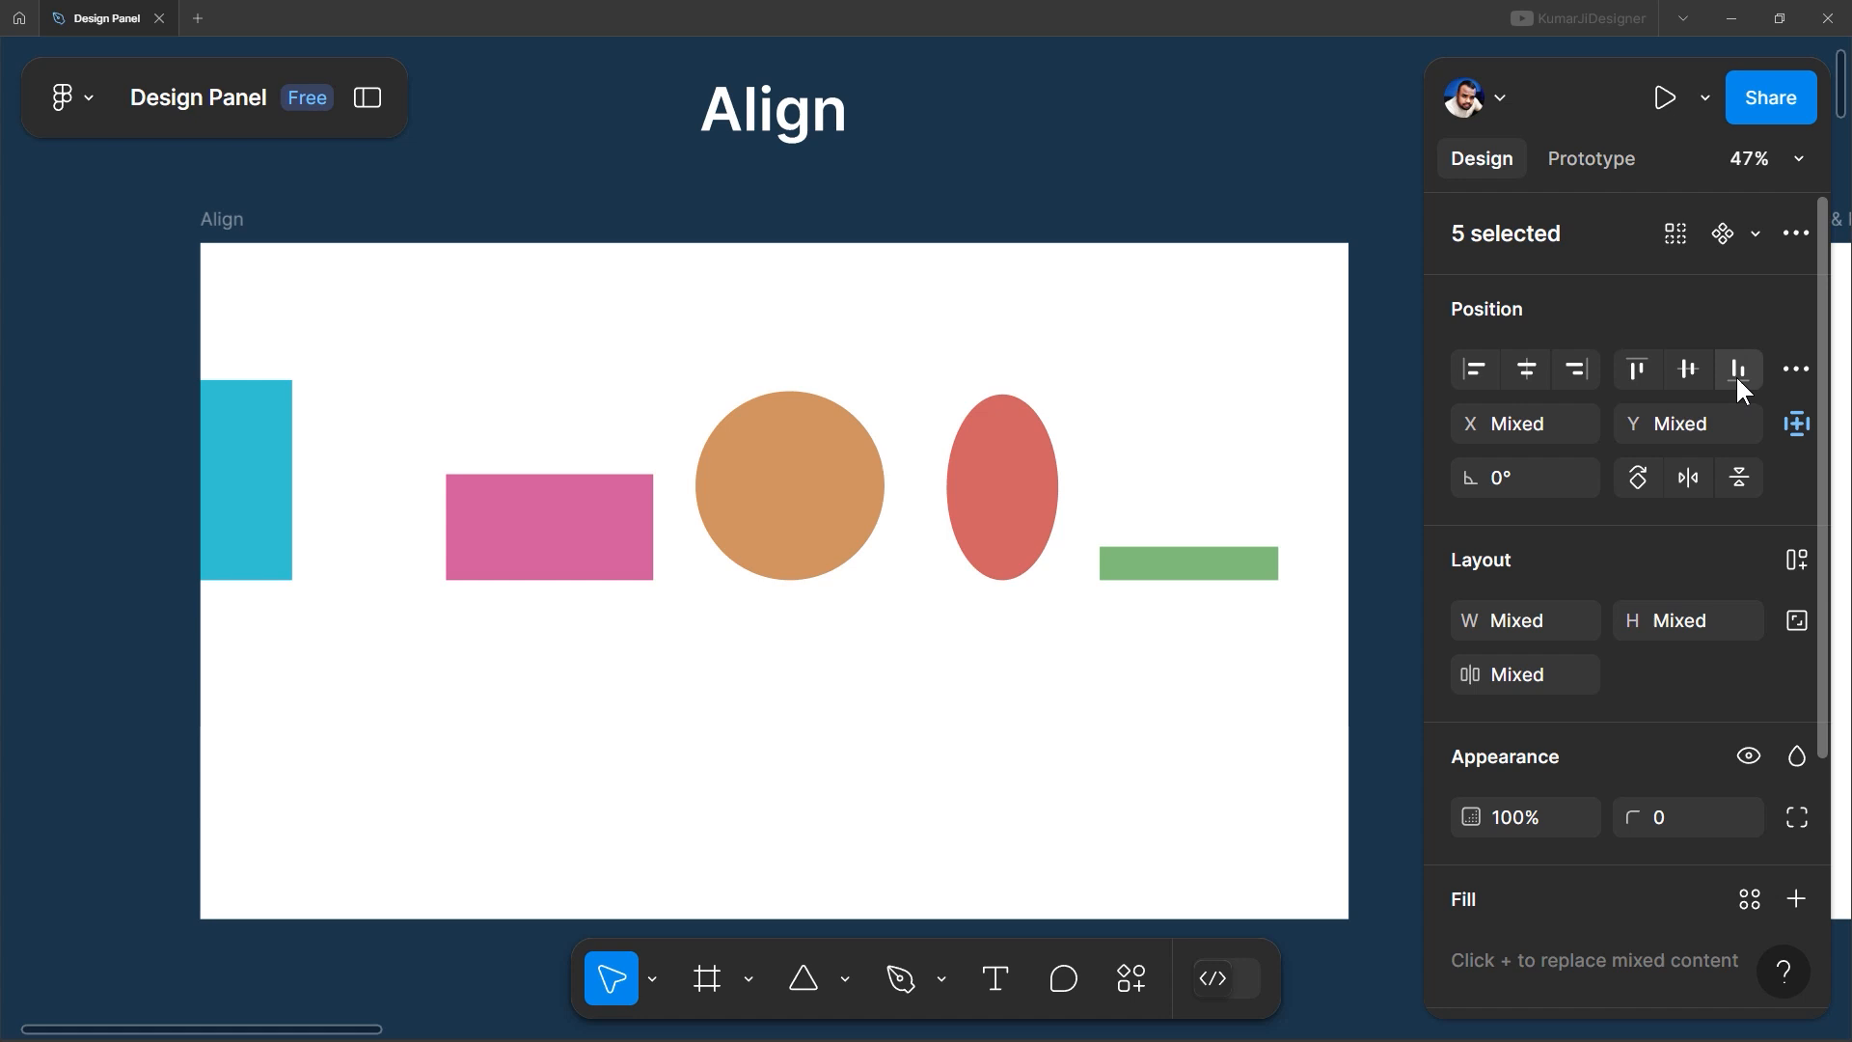
# Try aligning the five shapes along their right edges and undo that alignment
pyautogui.click(1578, 369)
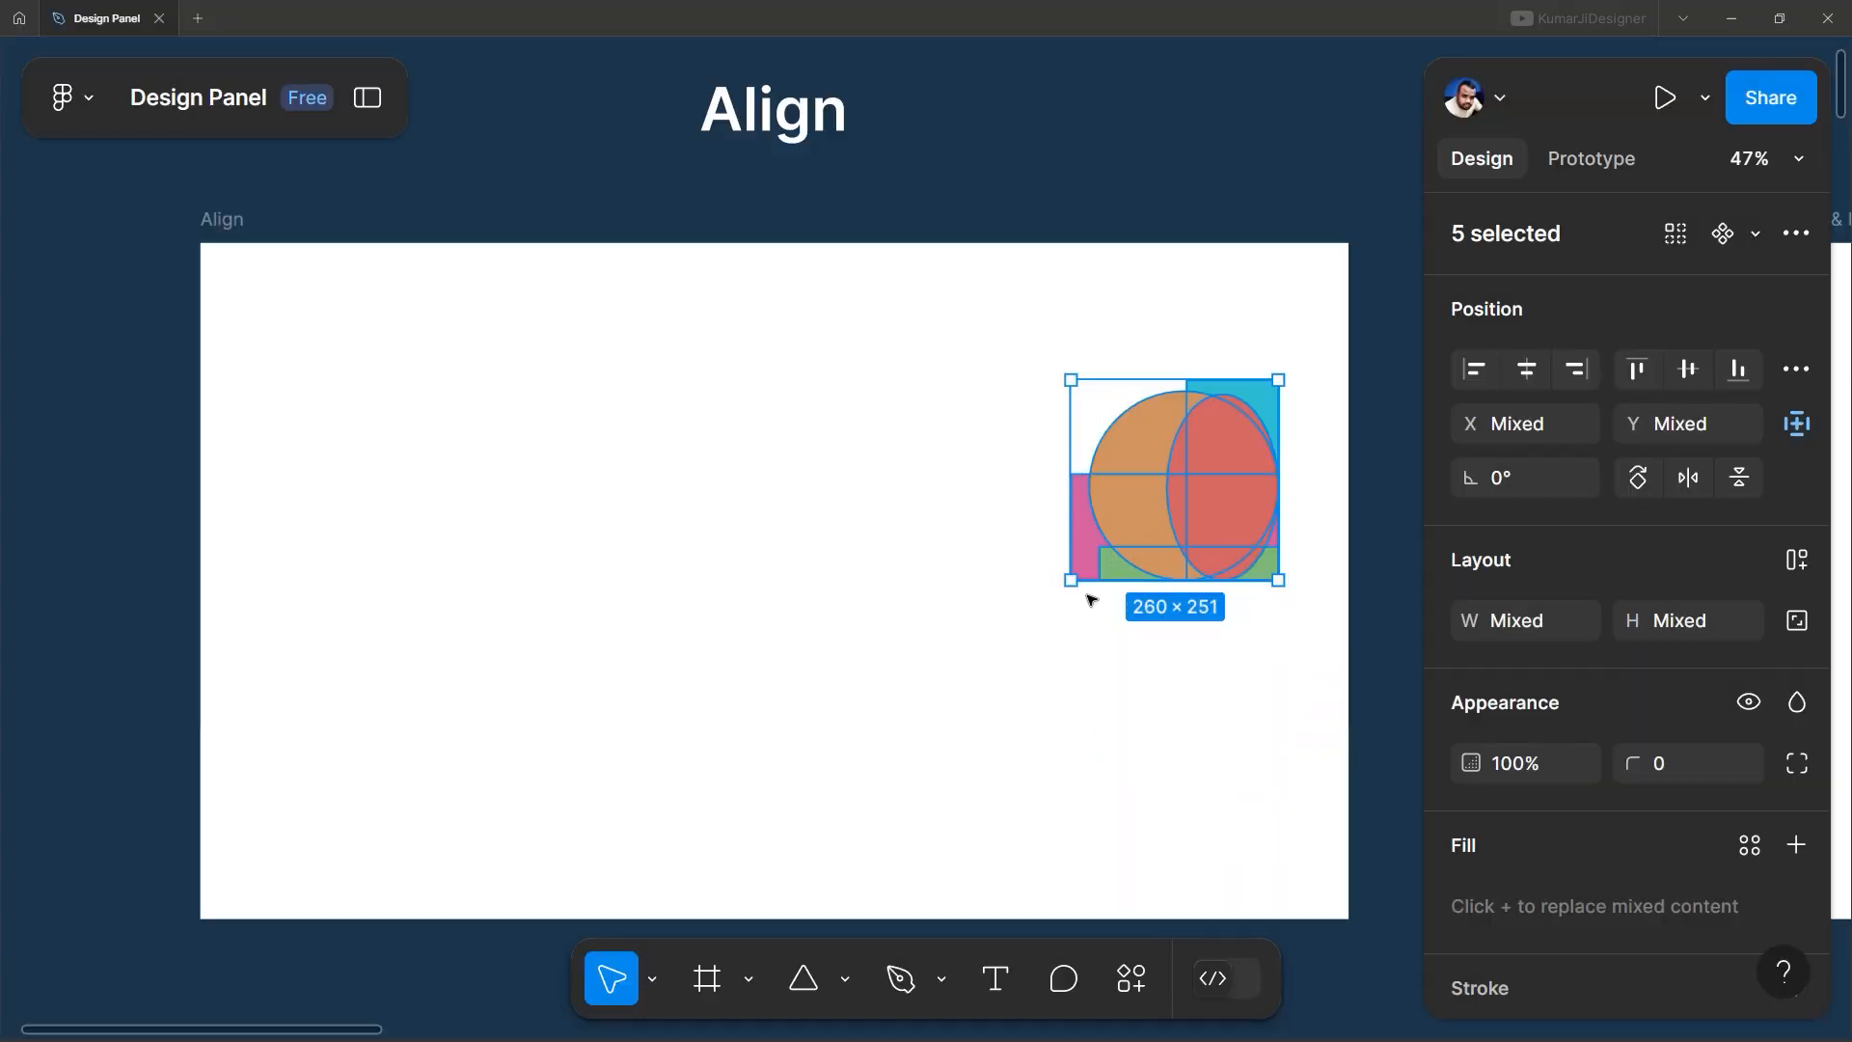
pyautogui.hotkey('ctrl', 'z')
# Group the five shapes and align the group to the bottom edge of the Align frame
pyautogui.moveTo(273, 331); pyautogui.dragTo(1270, 628)
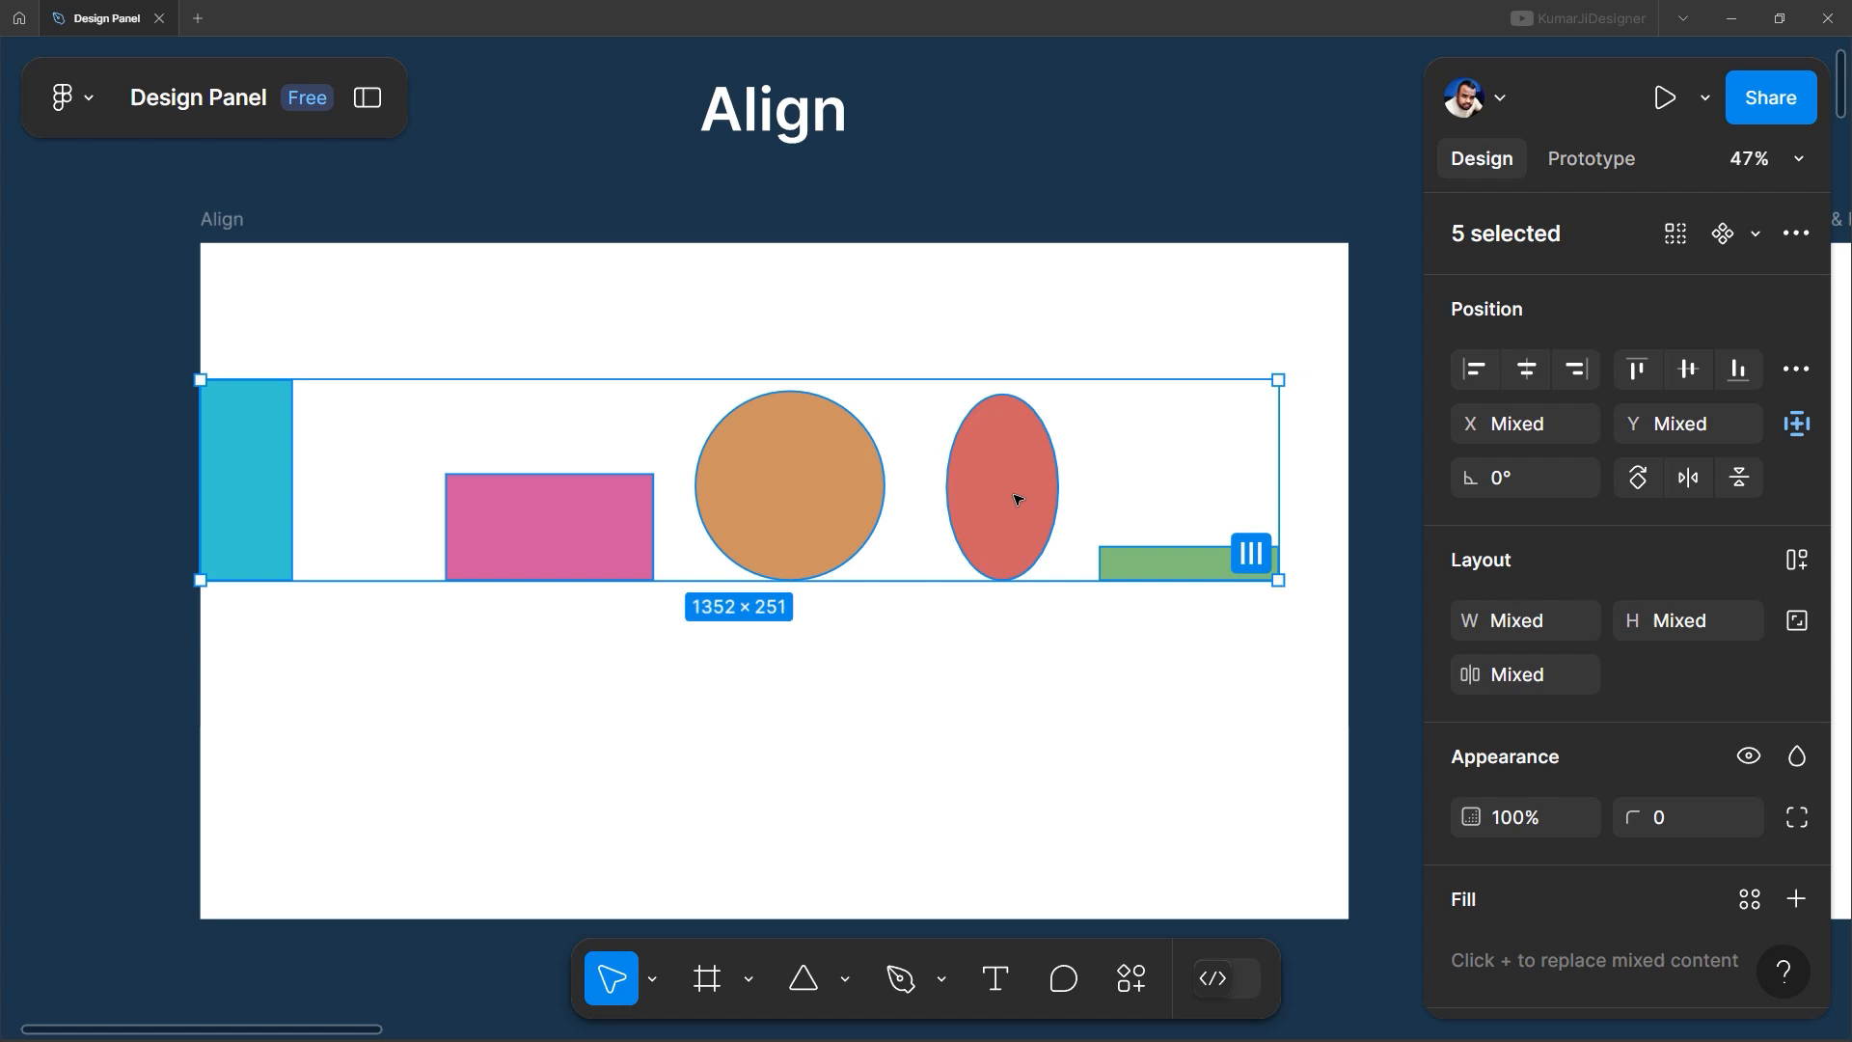
pyautogui.rightClick(1019, 497)
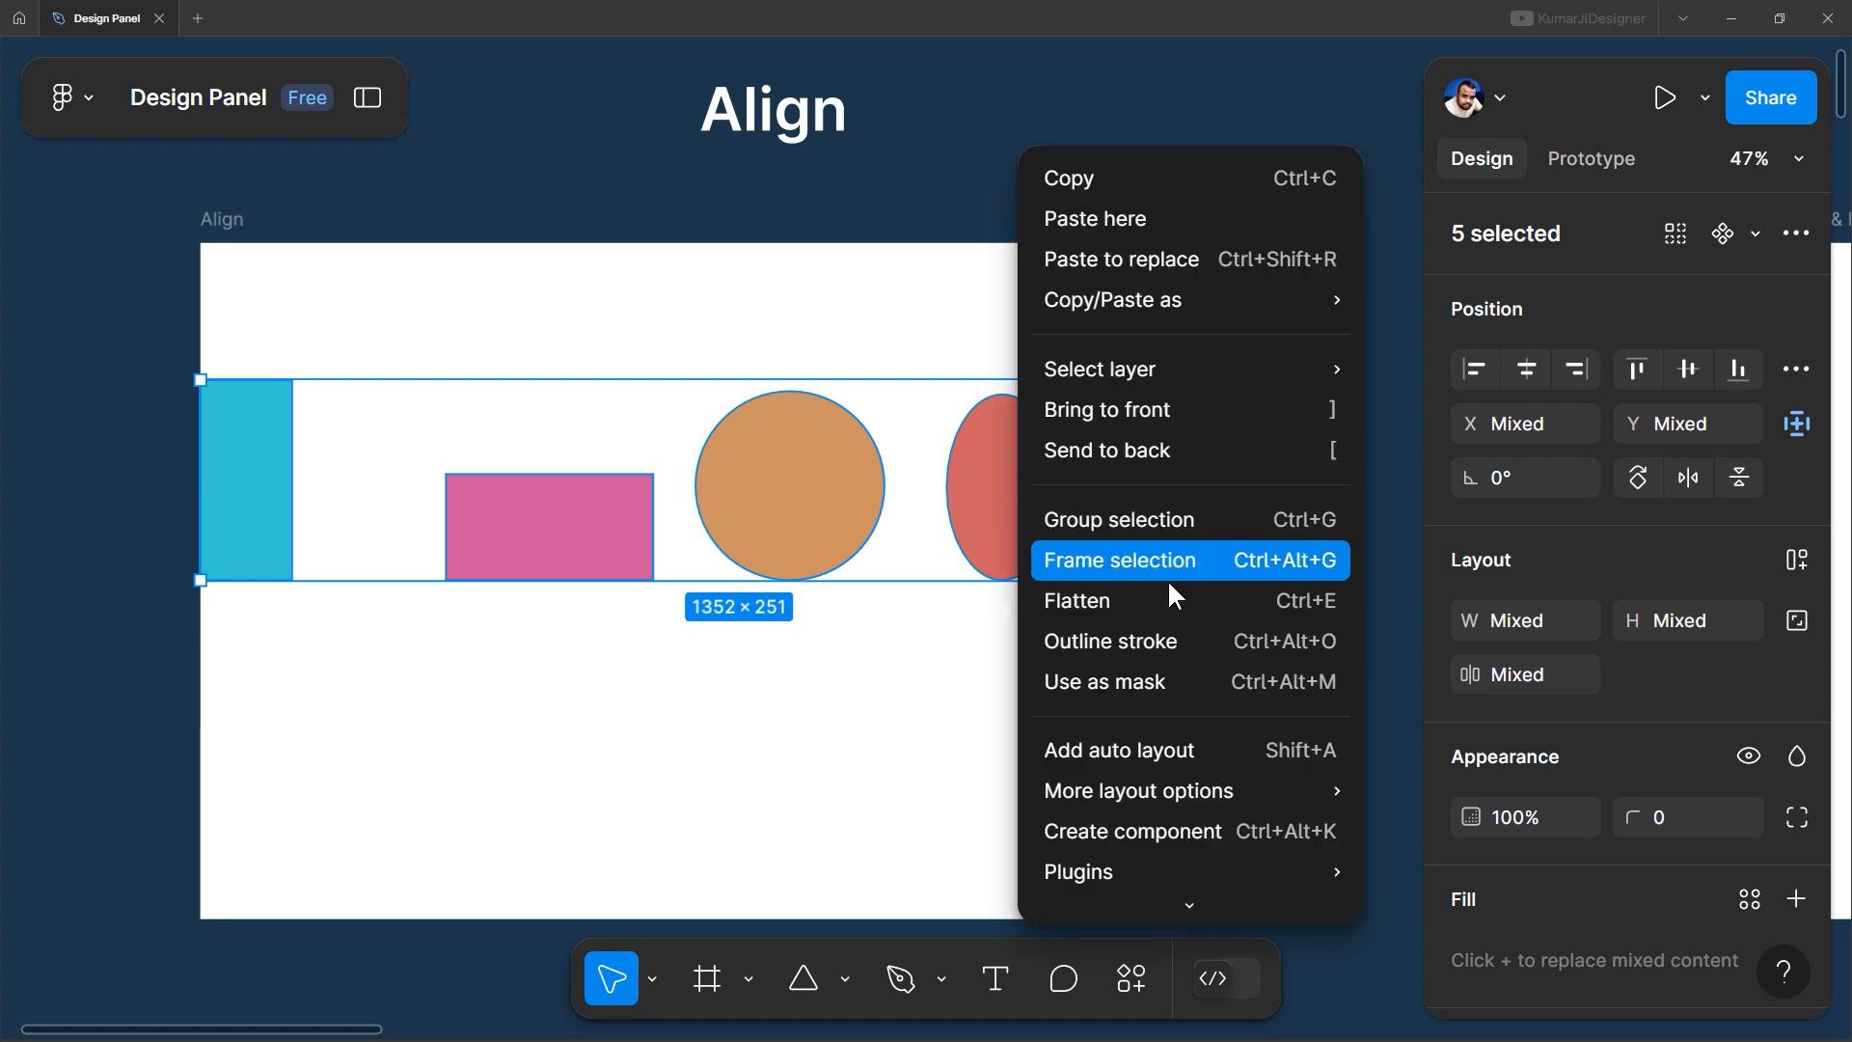
pyautogui.click(1187, 522)
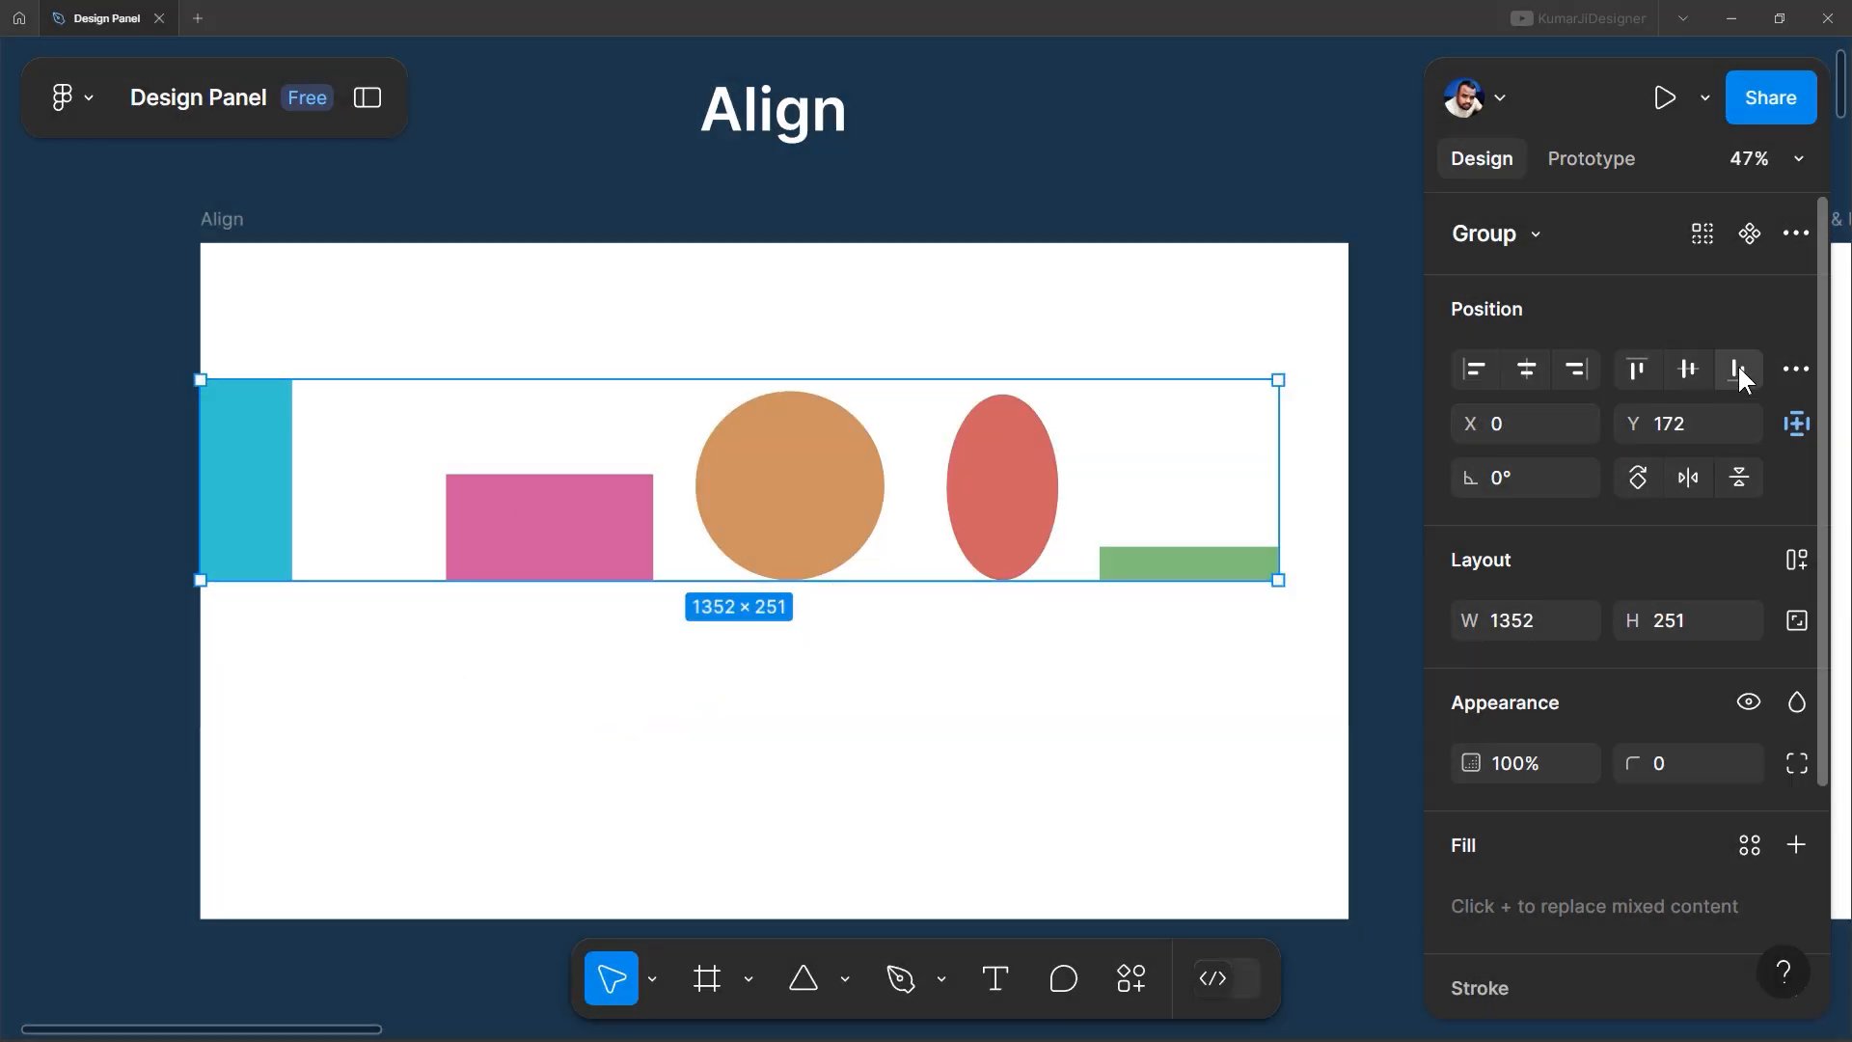
pyautogui.click(1738, 369)
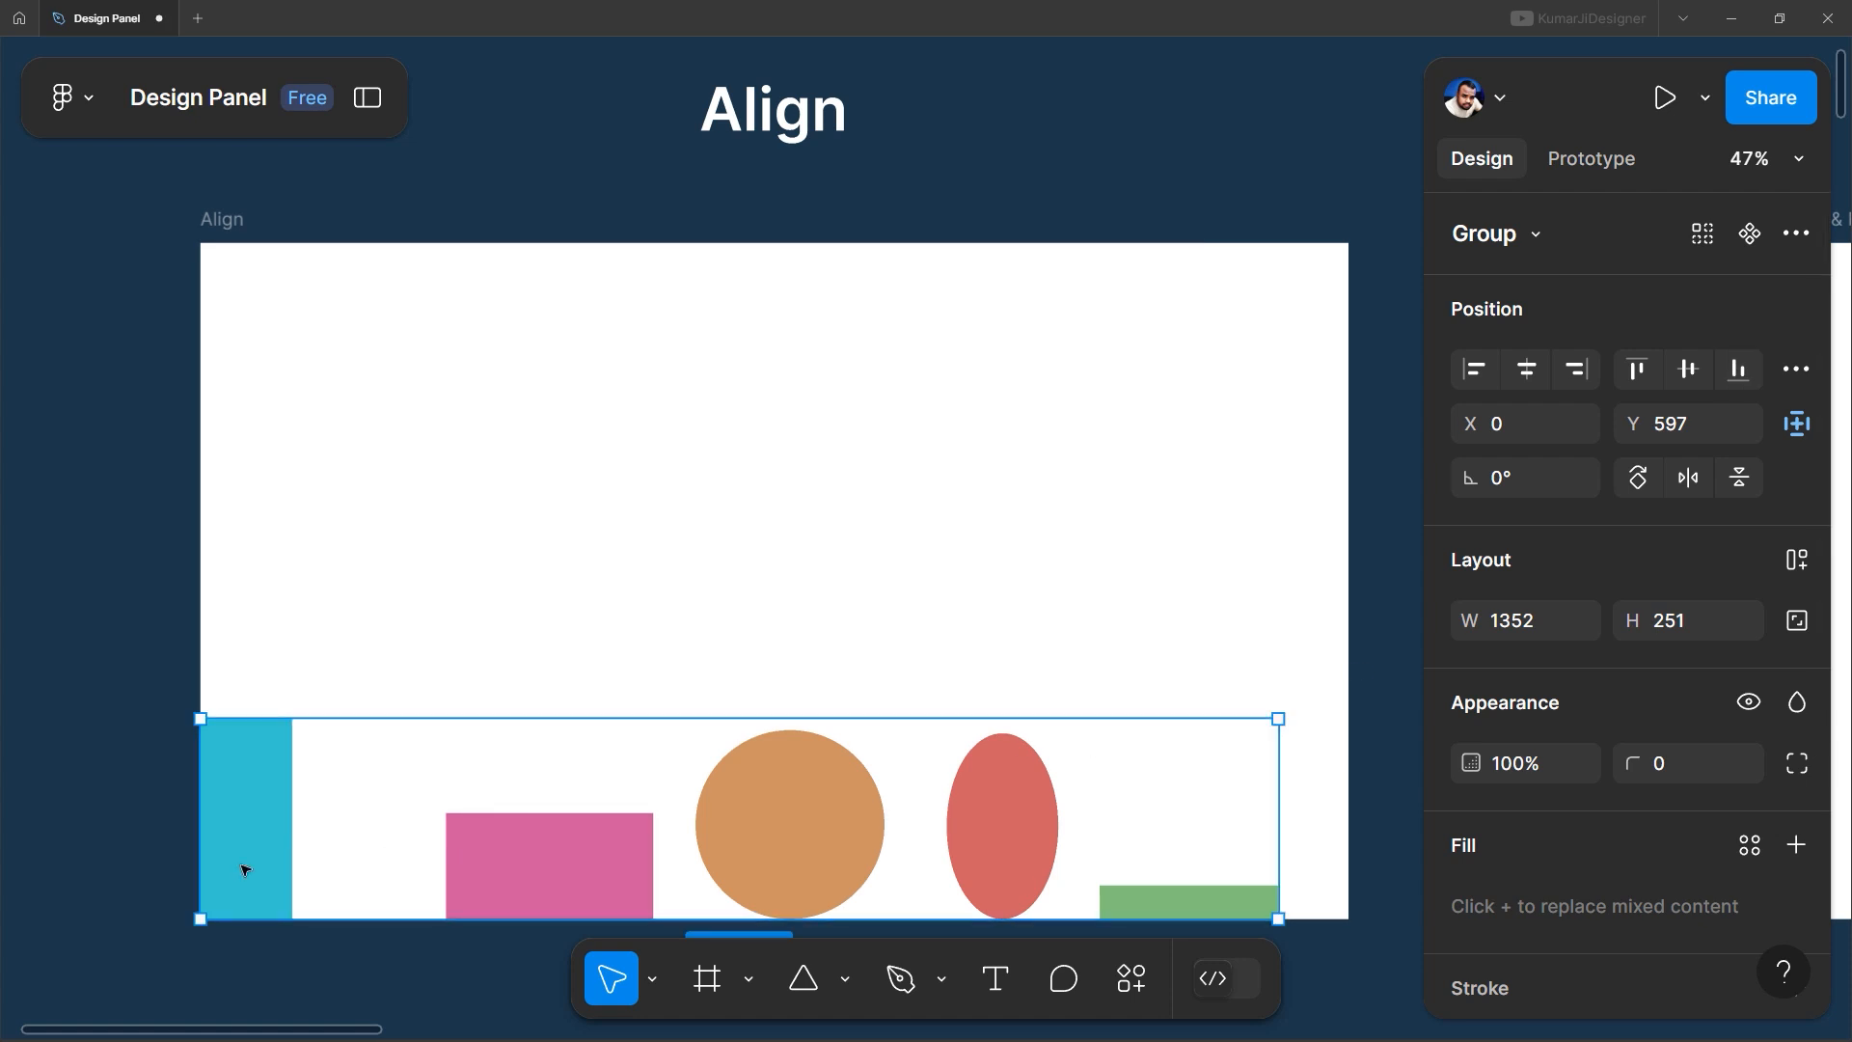
pyautogui.scroll(-2, 875, 733)
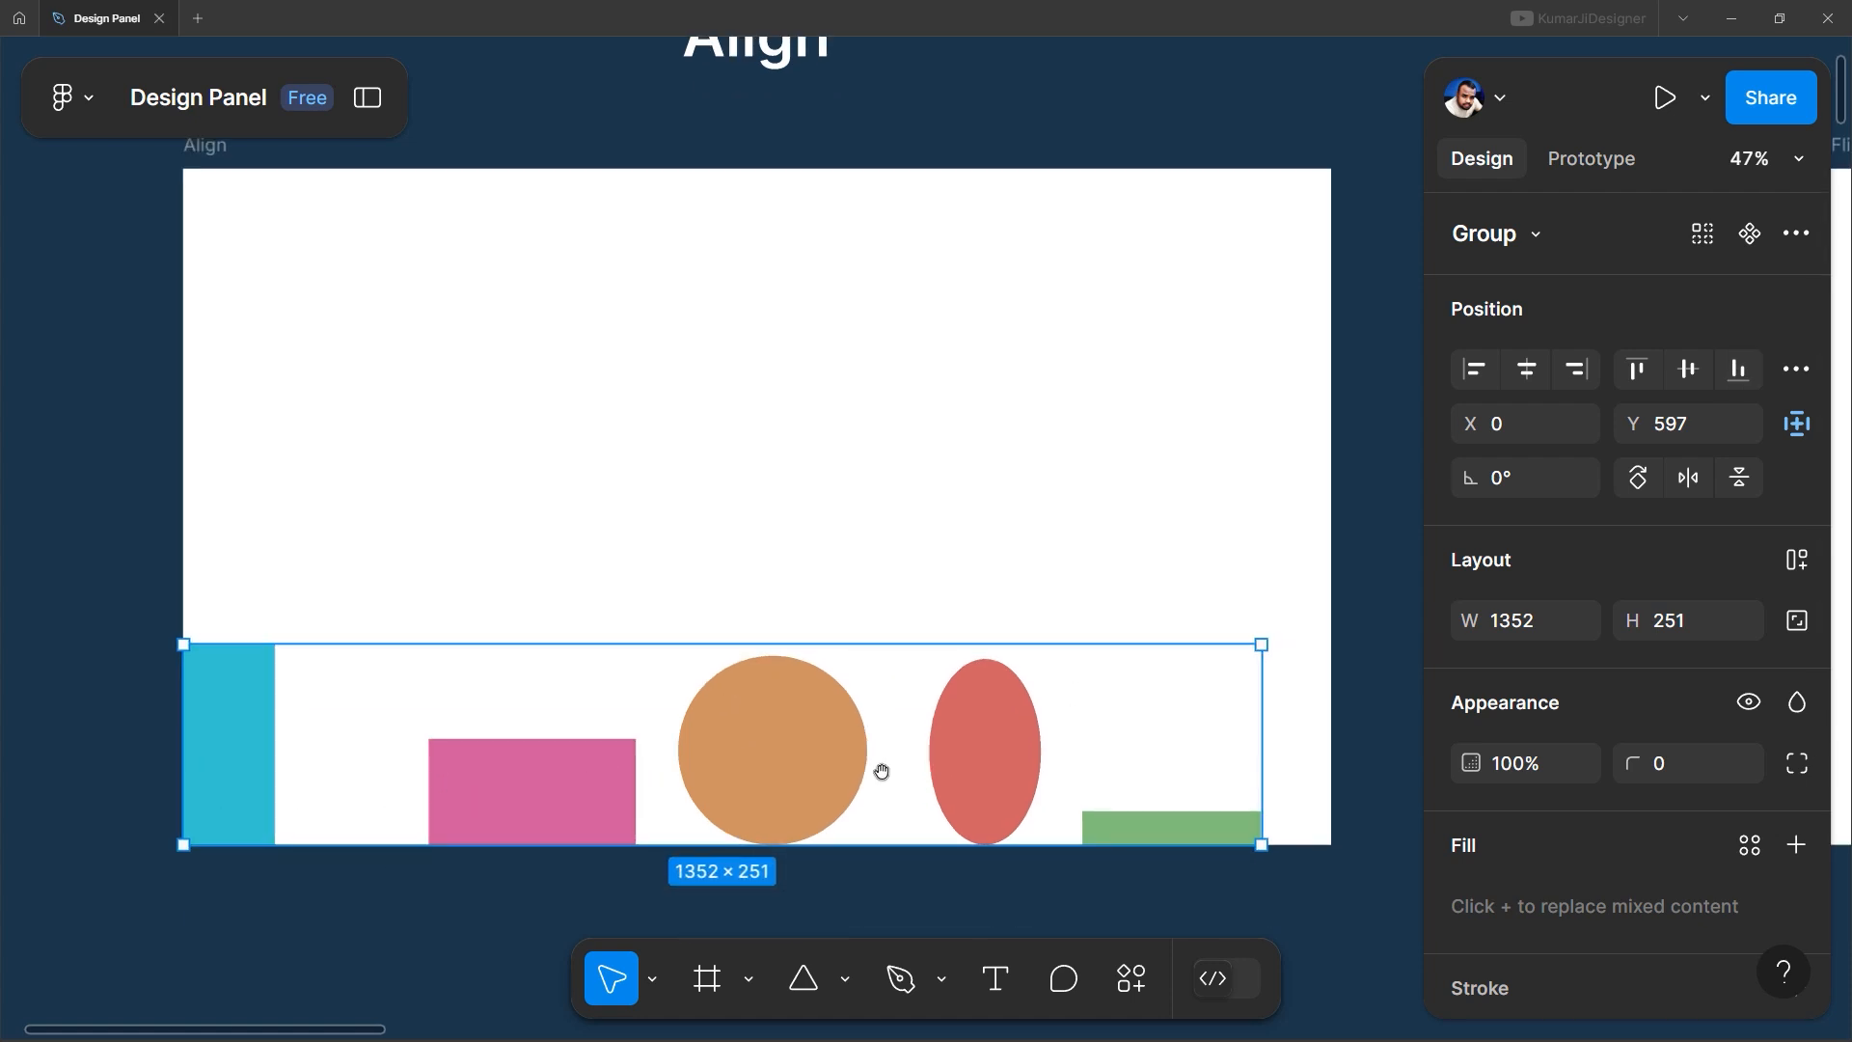
# Align the group to the frame's top and right edges, then center it horizontally and vertically in the frame
pyautogui.click(1637, 369)
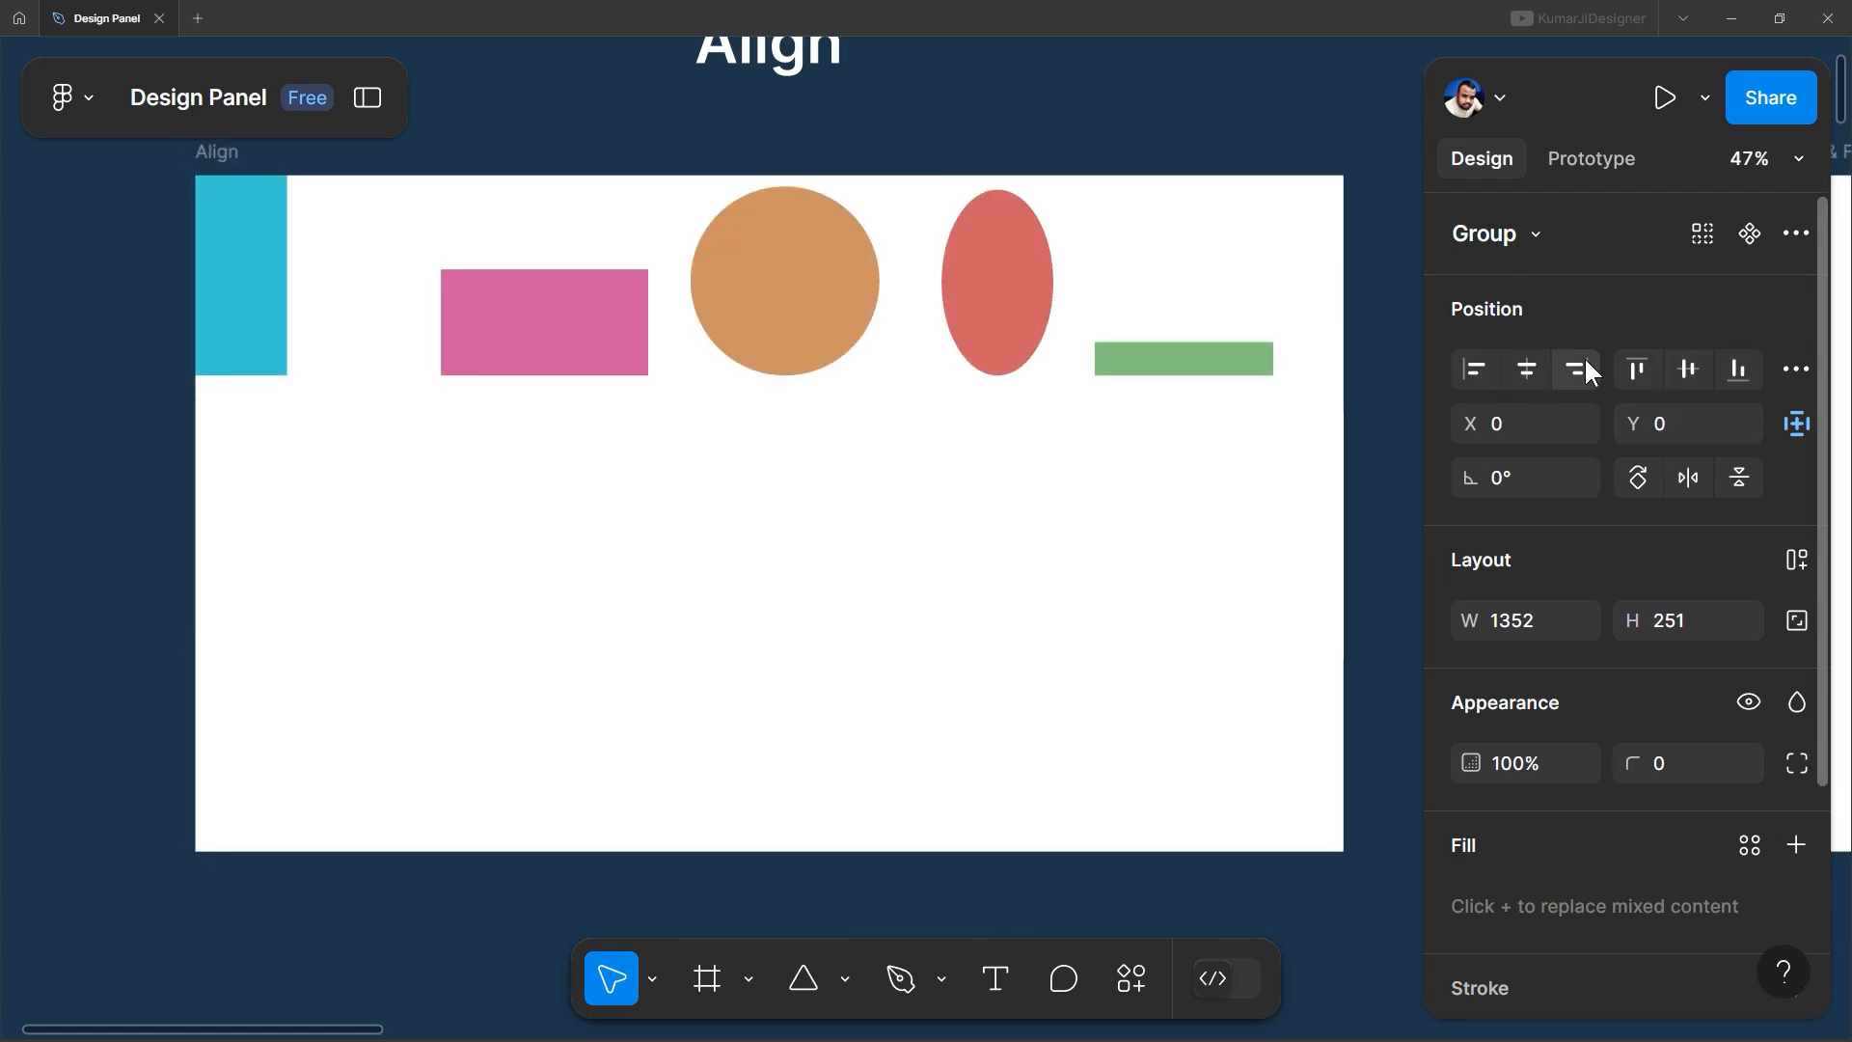
pyautogui.click(1579, 369)
pyautogui.click(1527, 369)
pyautogui.click(1688, 369)
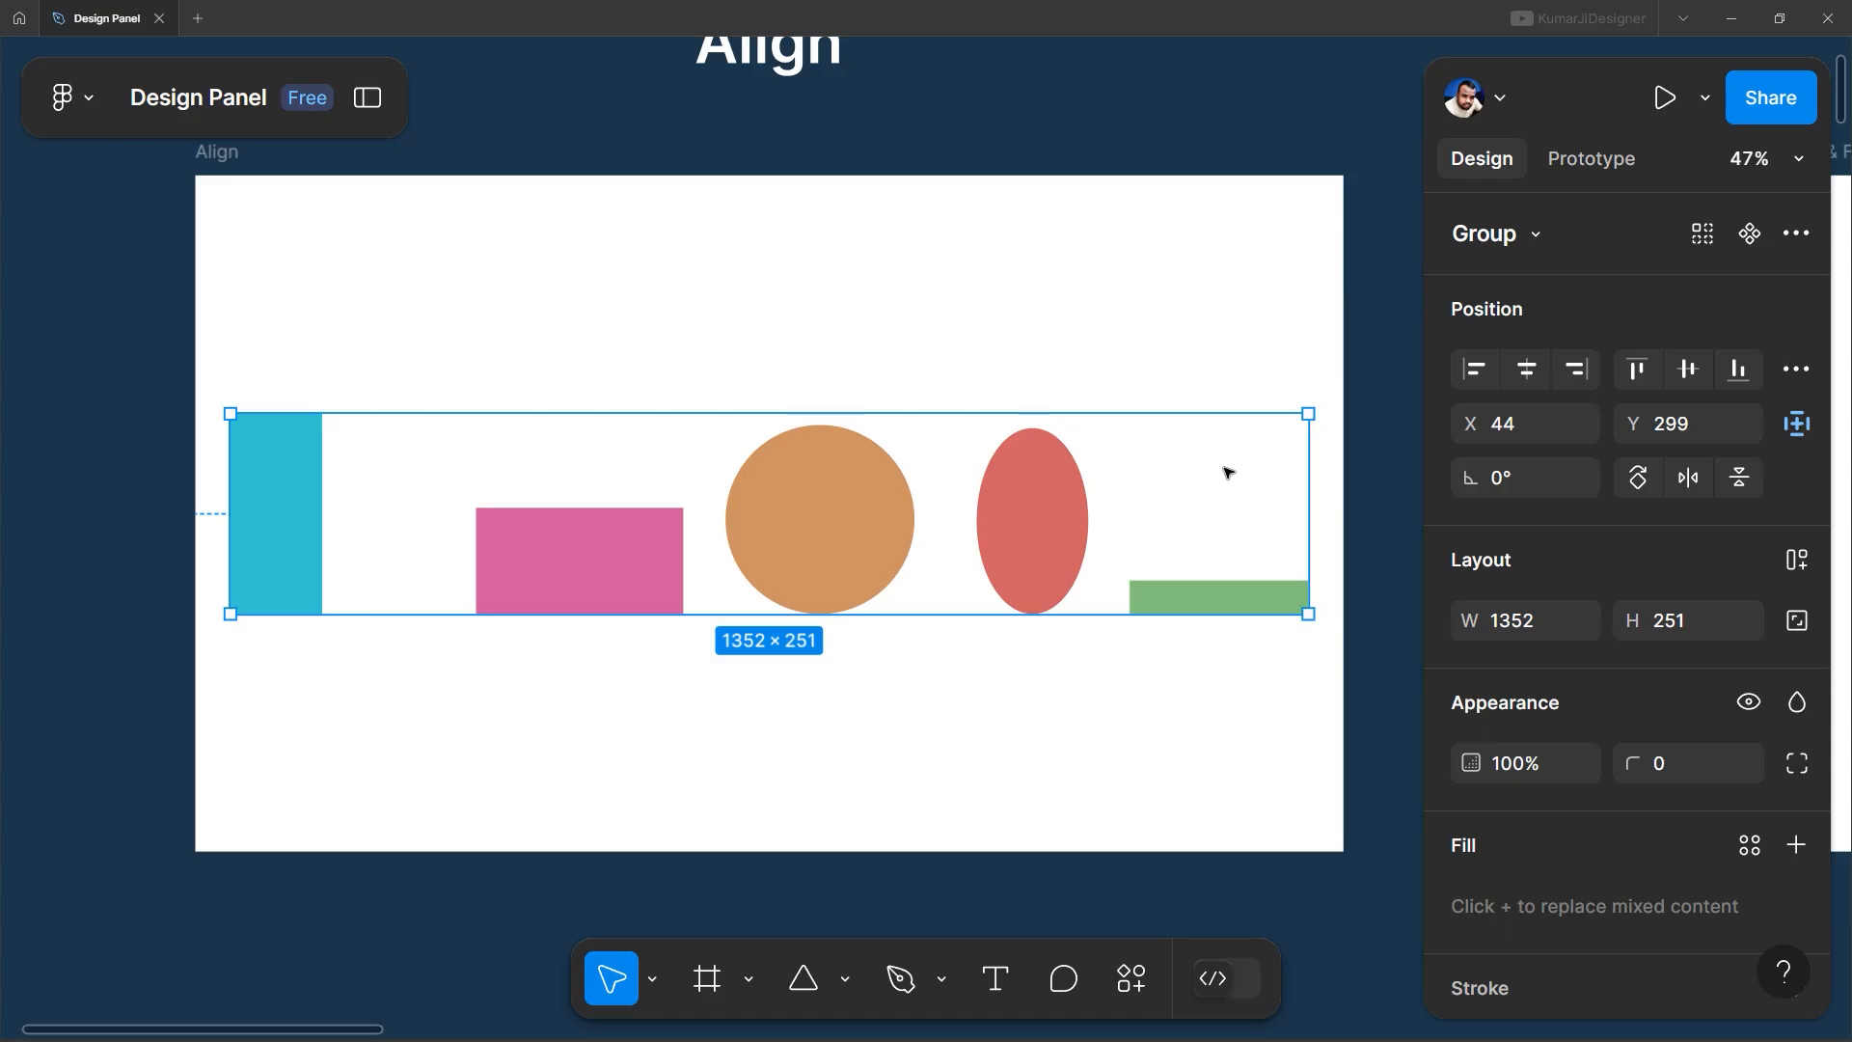
# Ungroup the five shapes and clear the selection
pyautogui.rightClick(882, 521)
pyautogui.click(1023, 602)
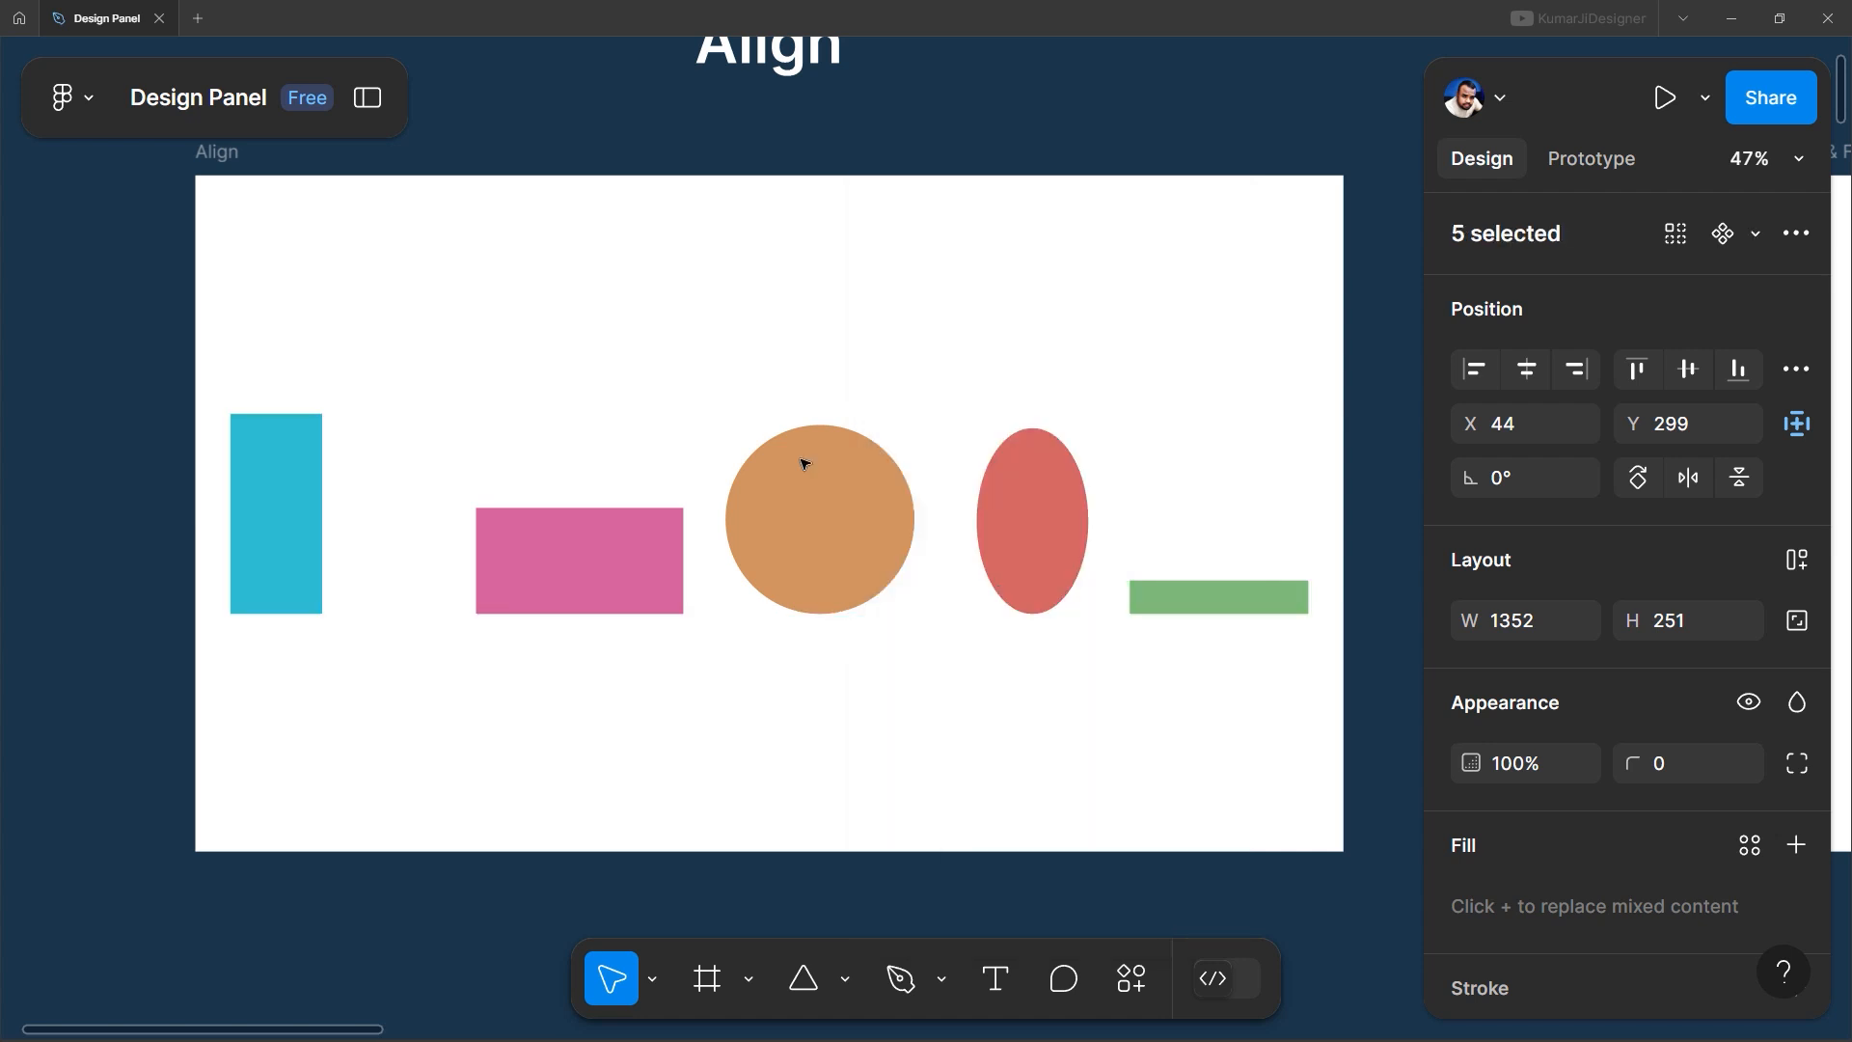
pyautogui.click(703, 281)
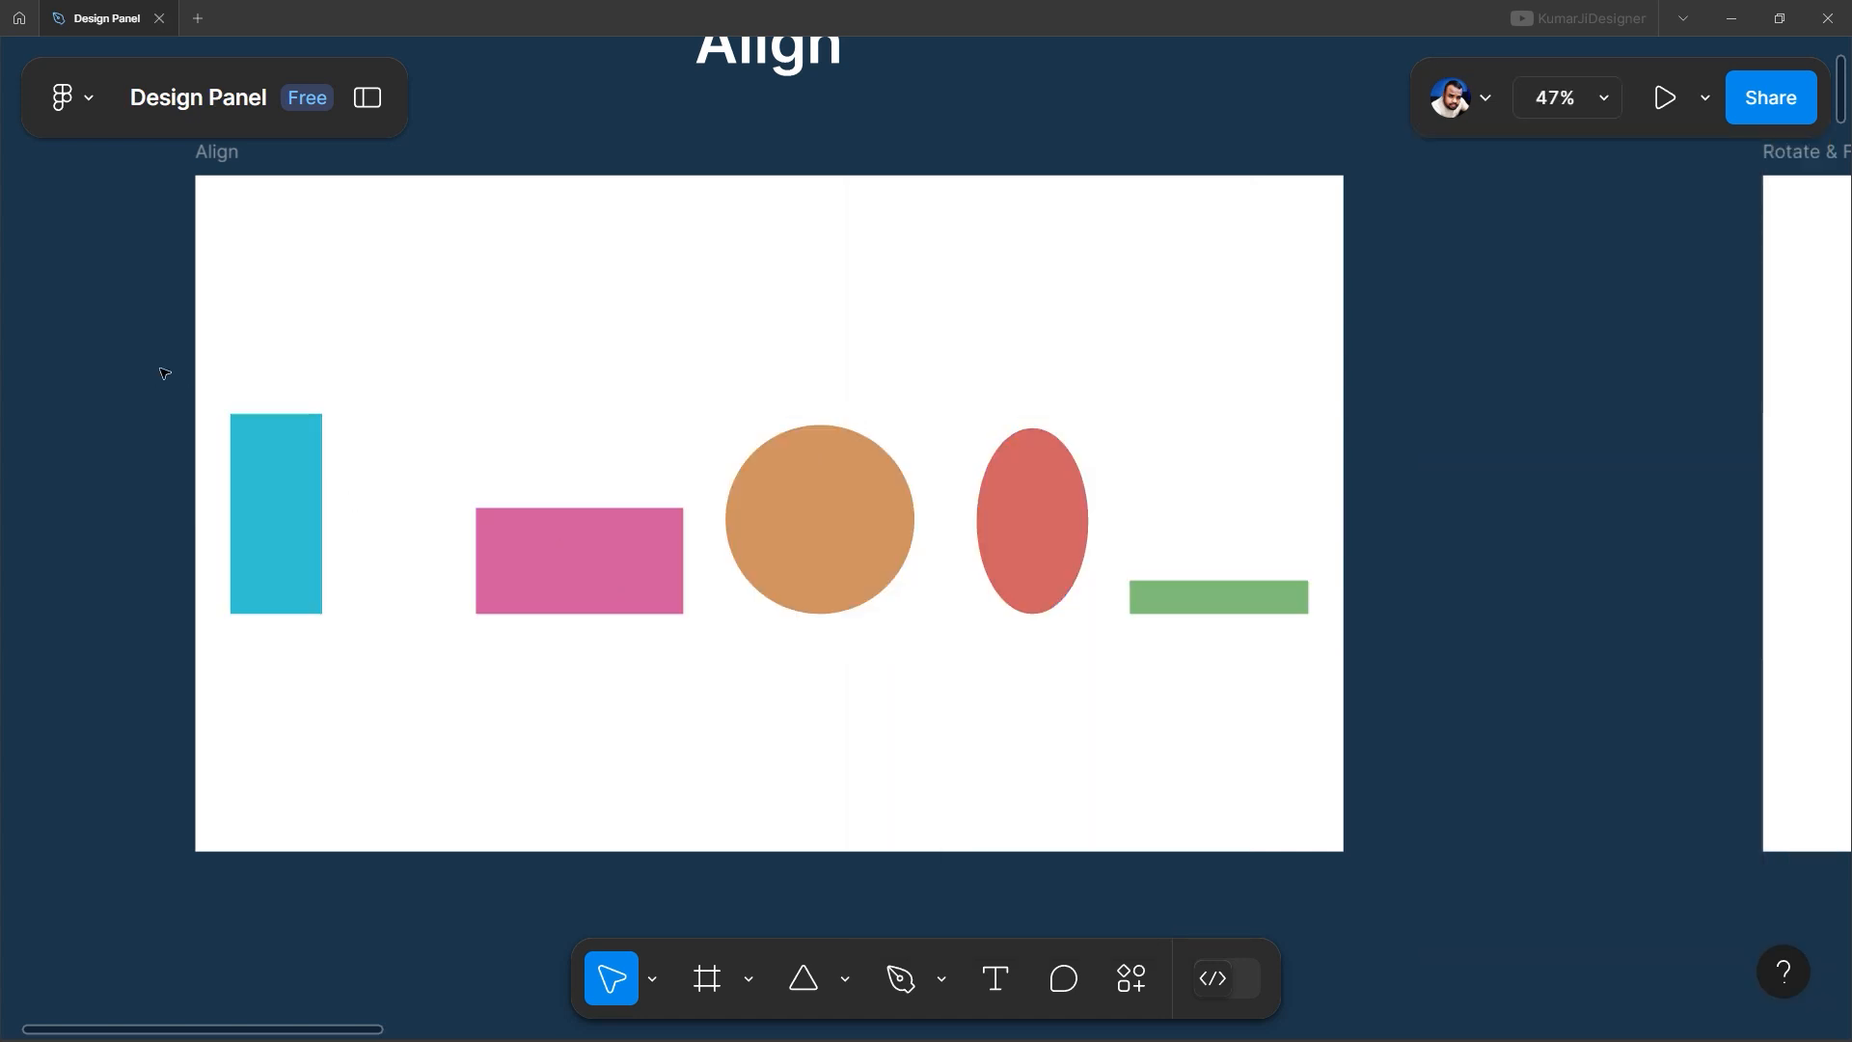
# Distribute the five shapes with equal horizontal spacing and set the gap between them to 50
pyautogui.moveTo(232, 358); pyautogui.dragTo(284, 397)
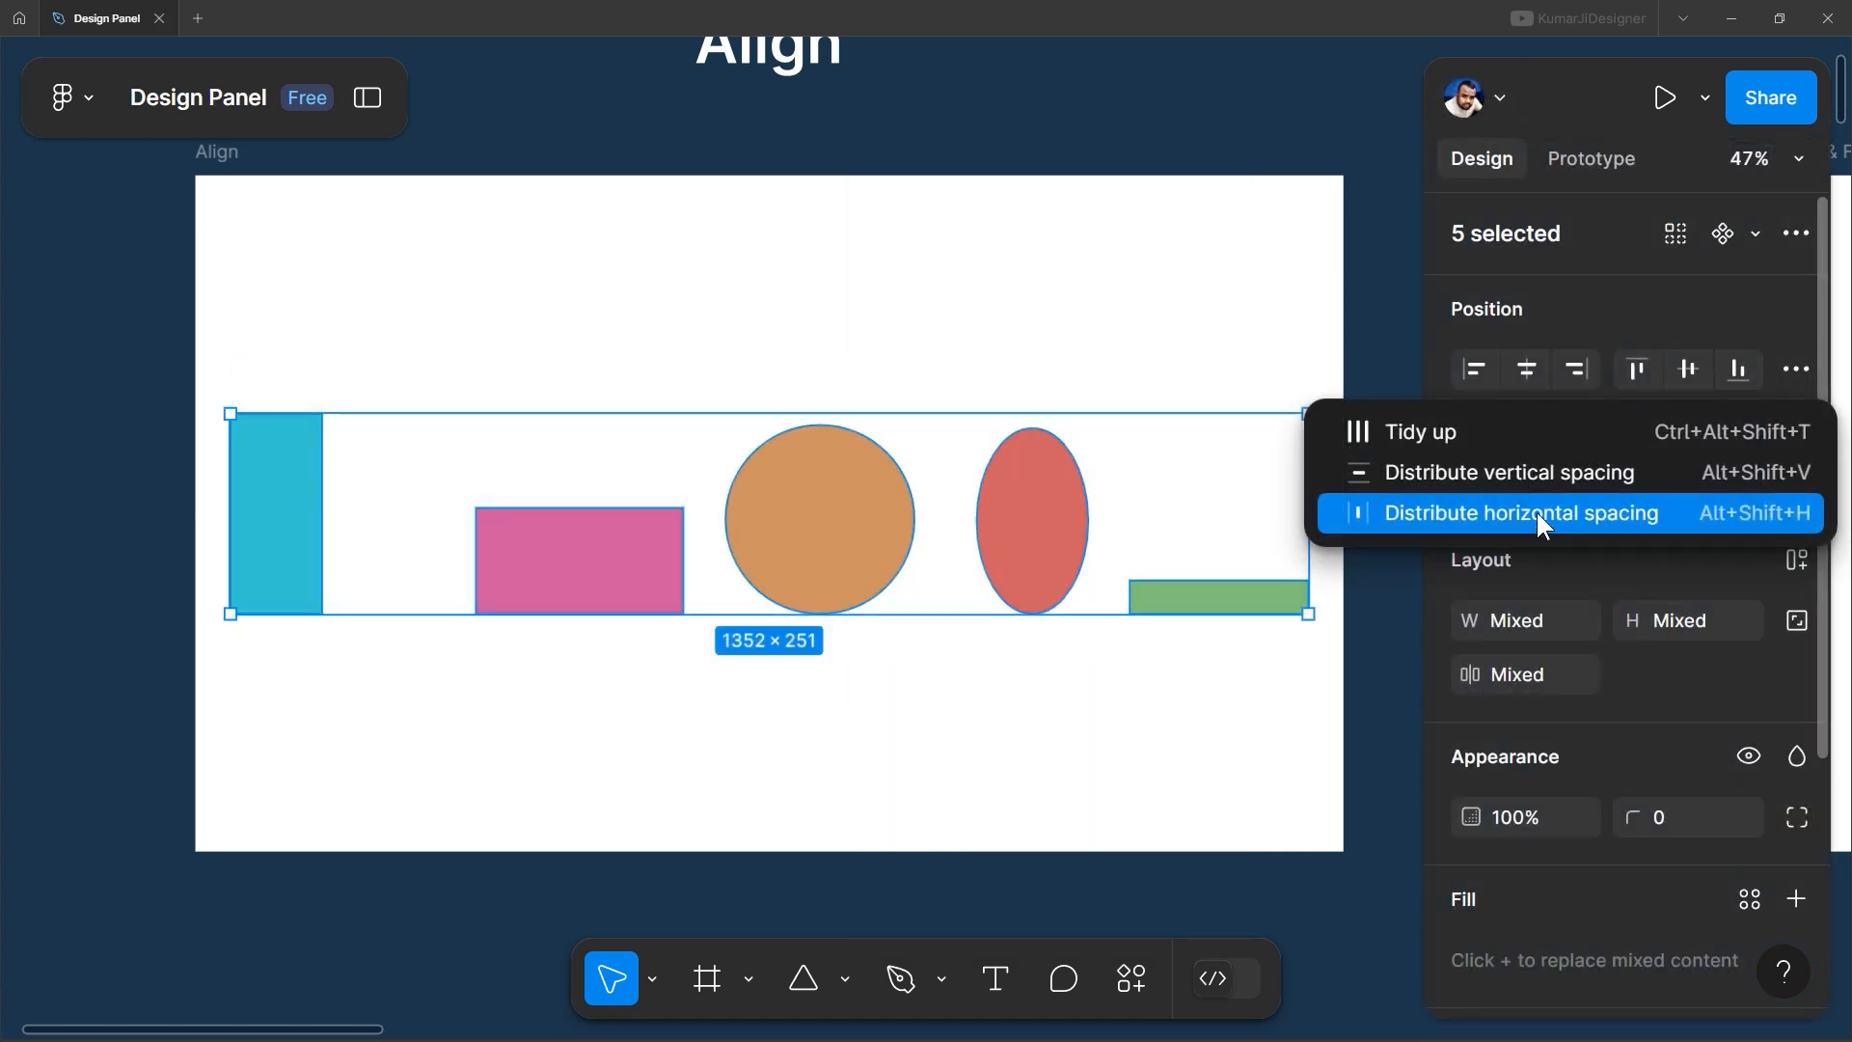
pyautogui.click(1537, 512)
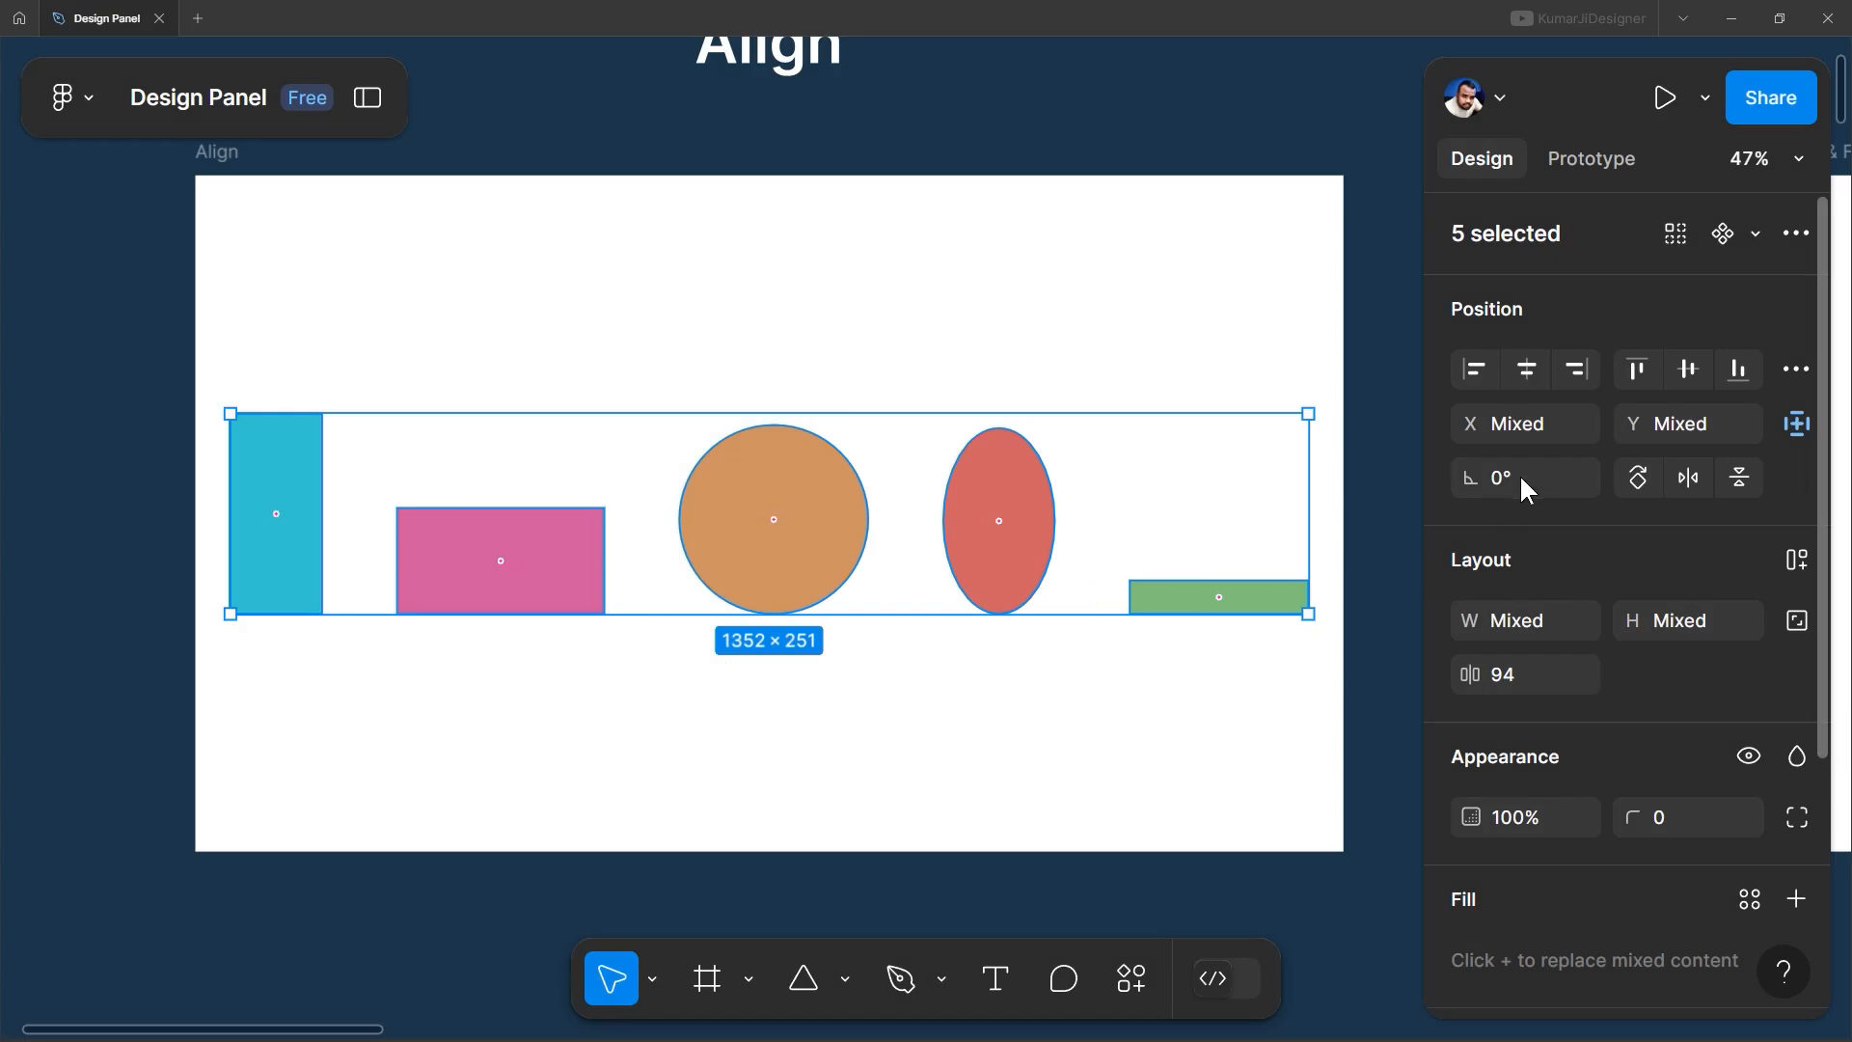
pyautogui.moveTo(1470, 675); pyautogui.dragTo(1505, 645)
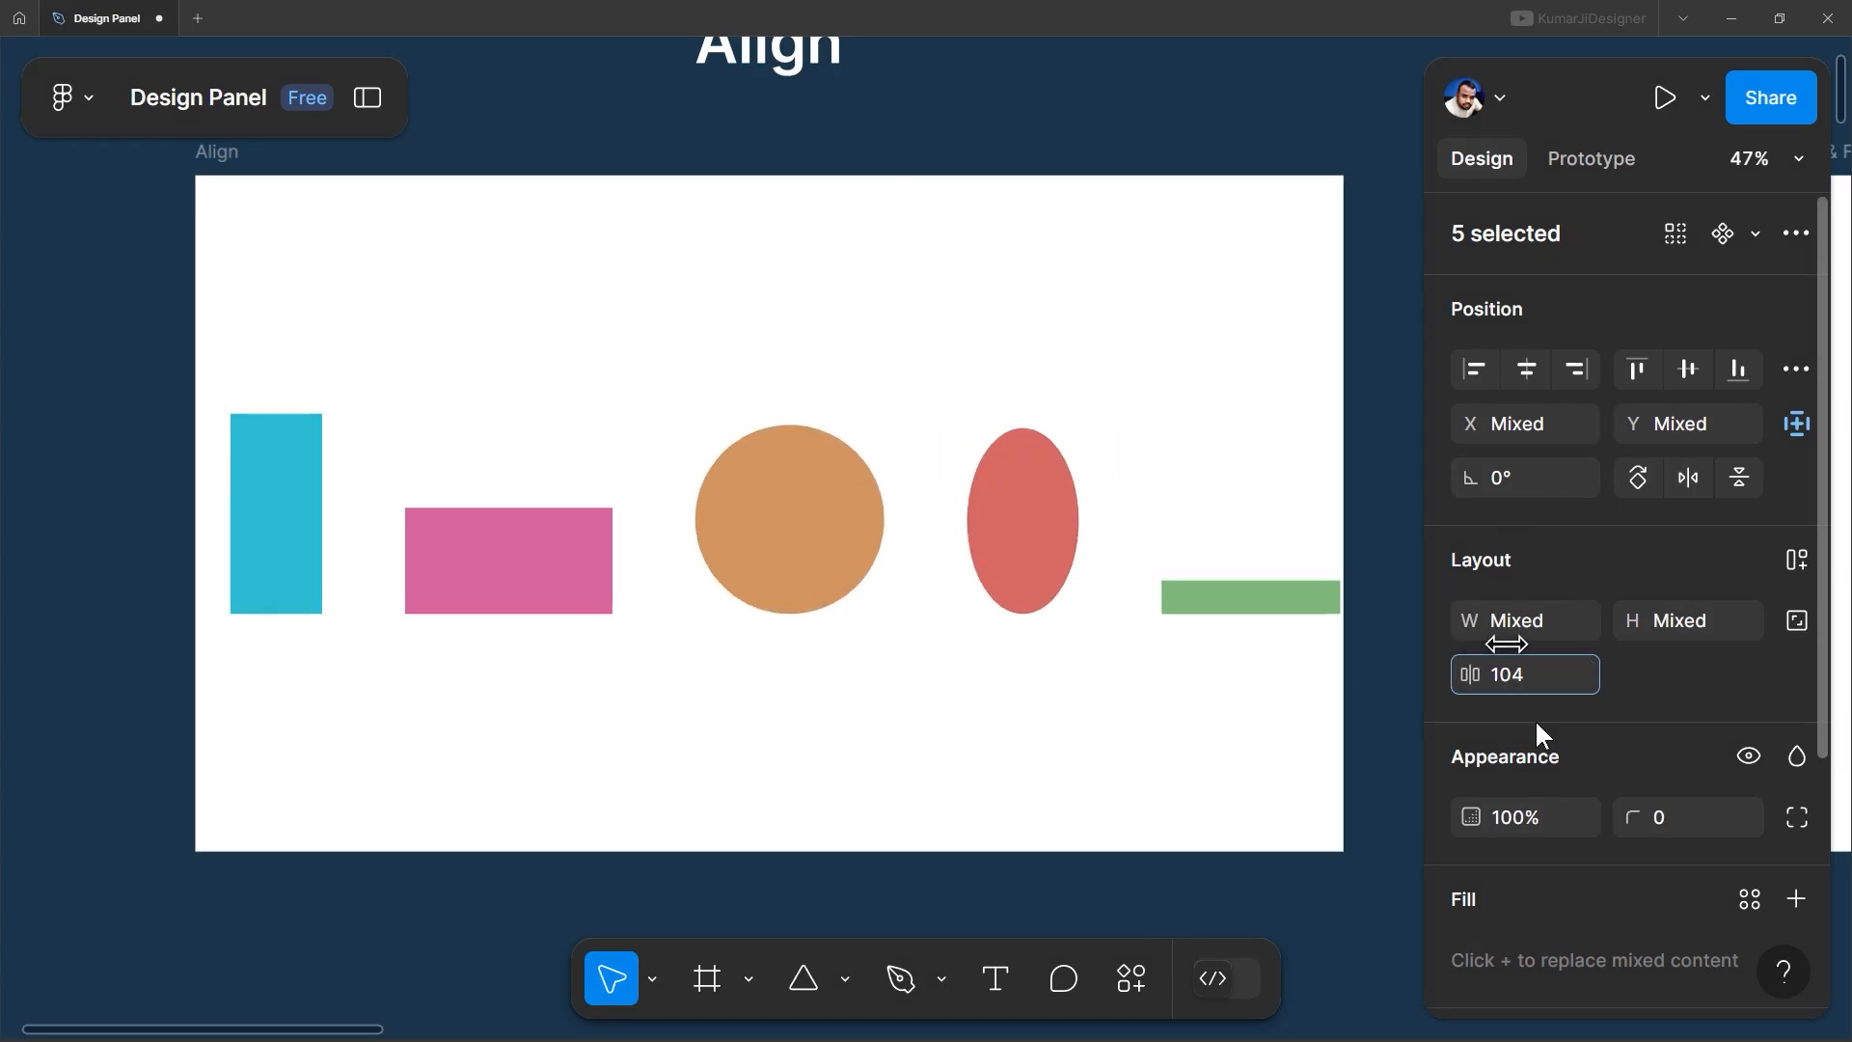
pyautogui.hotkey('ctrl', 'z')
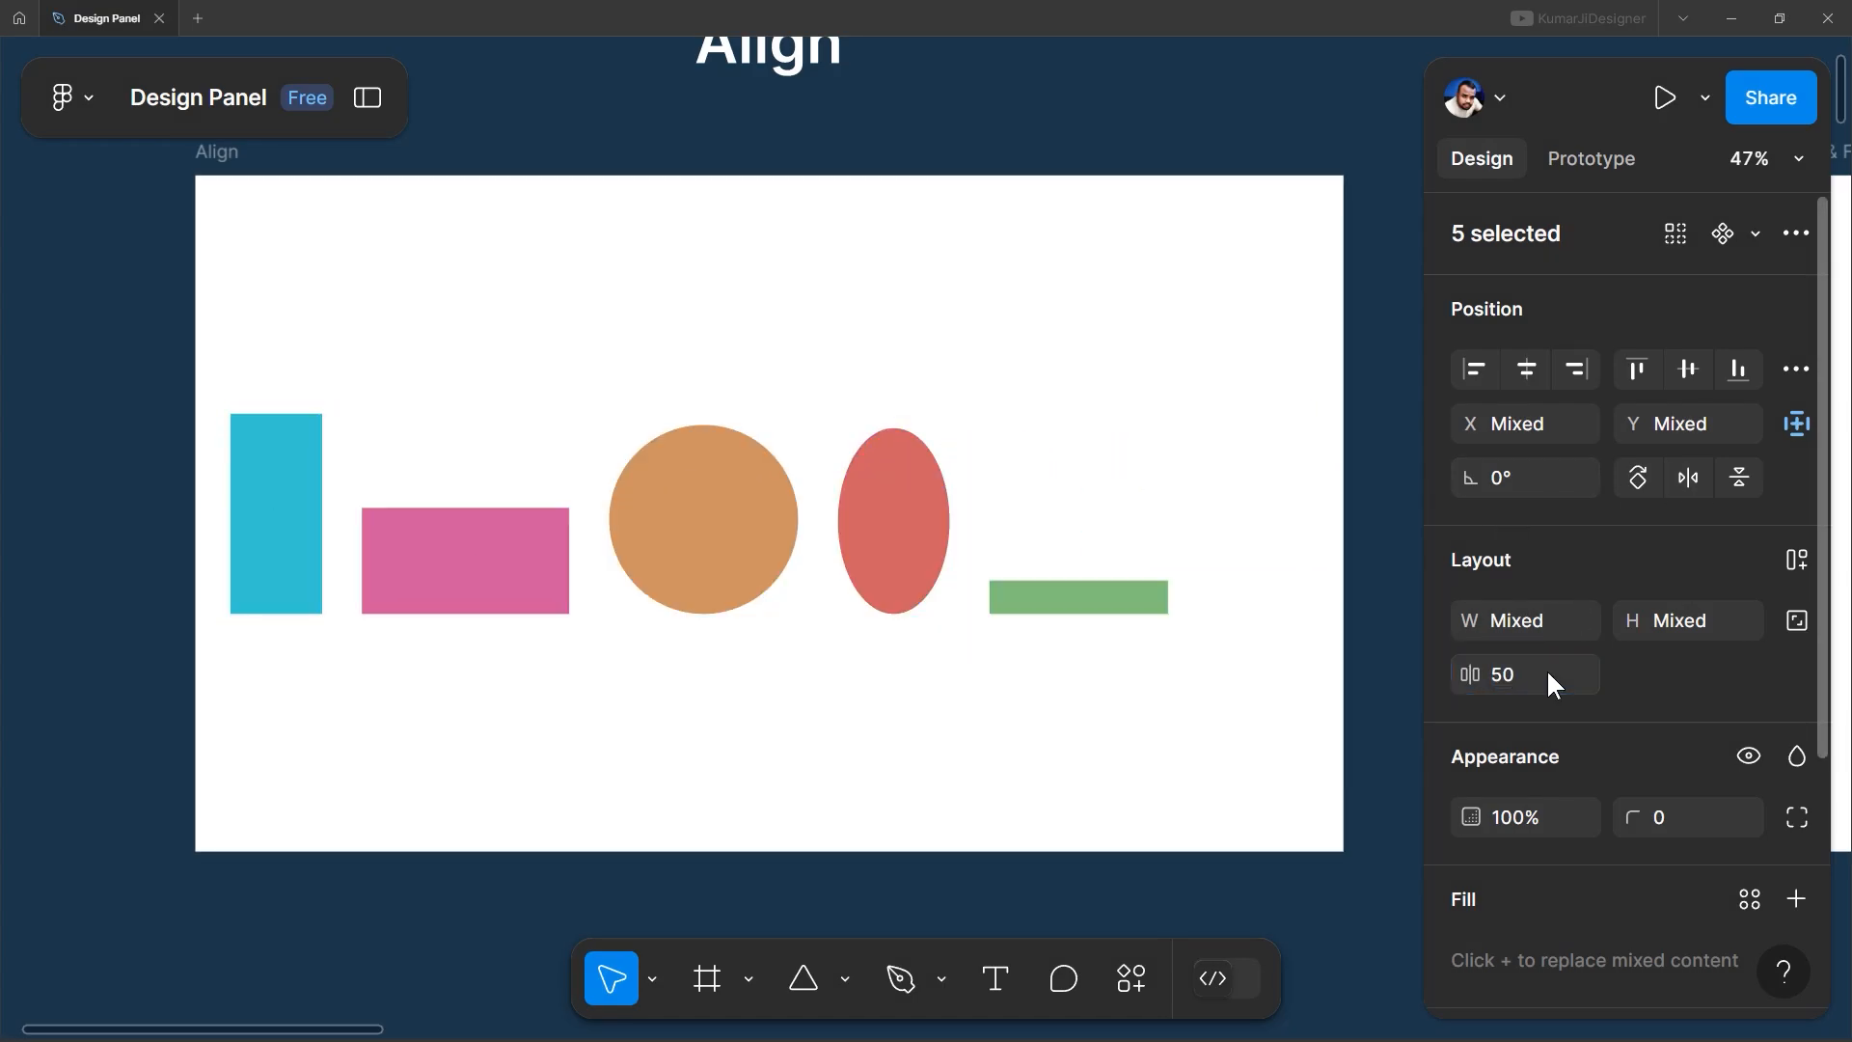
pyautogui.press('Return')
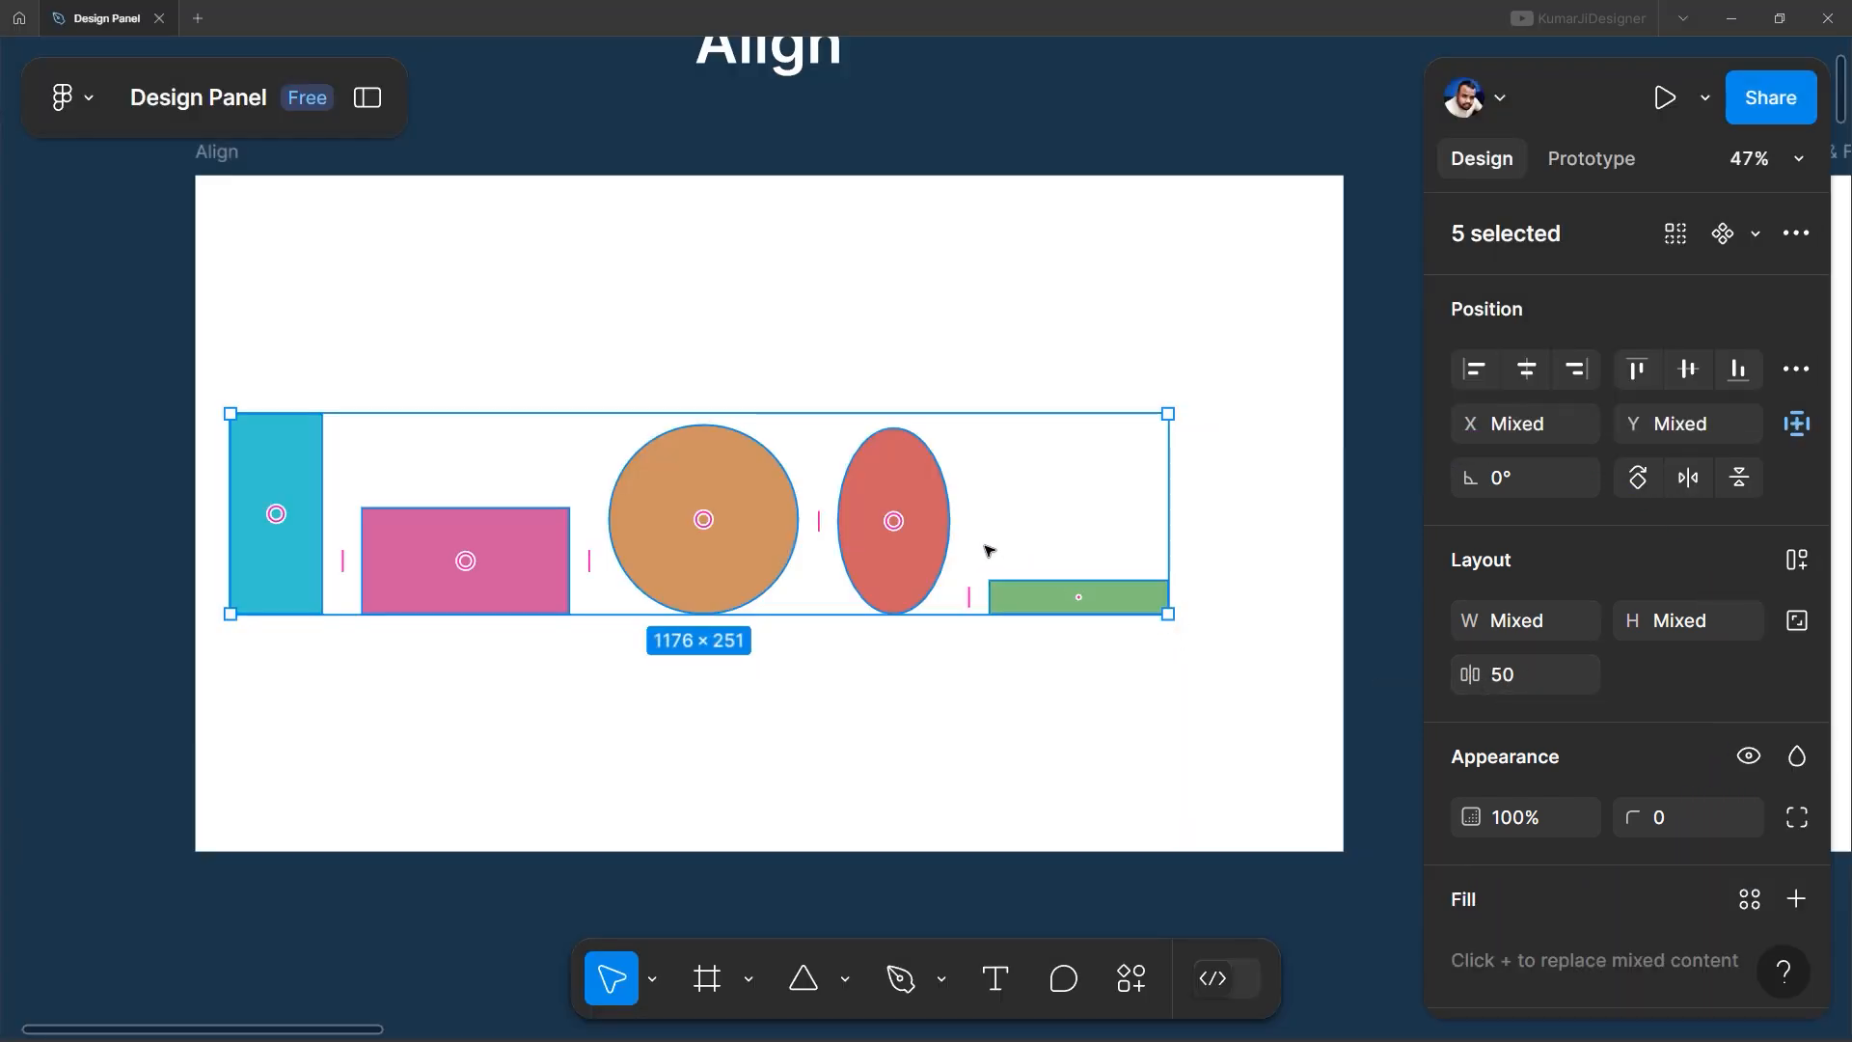
pyautogui.moveTo(978, 610); pyautogui.dragTo(989, 609)
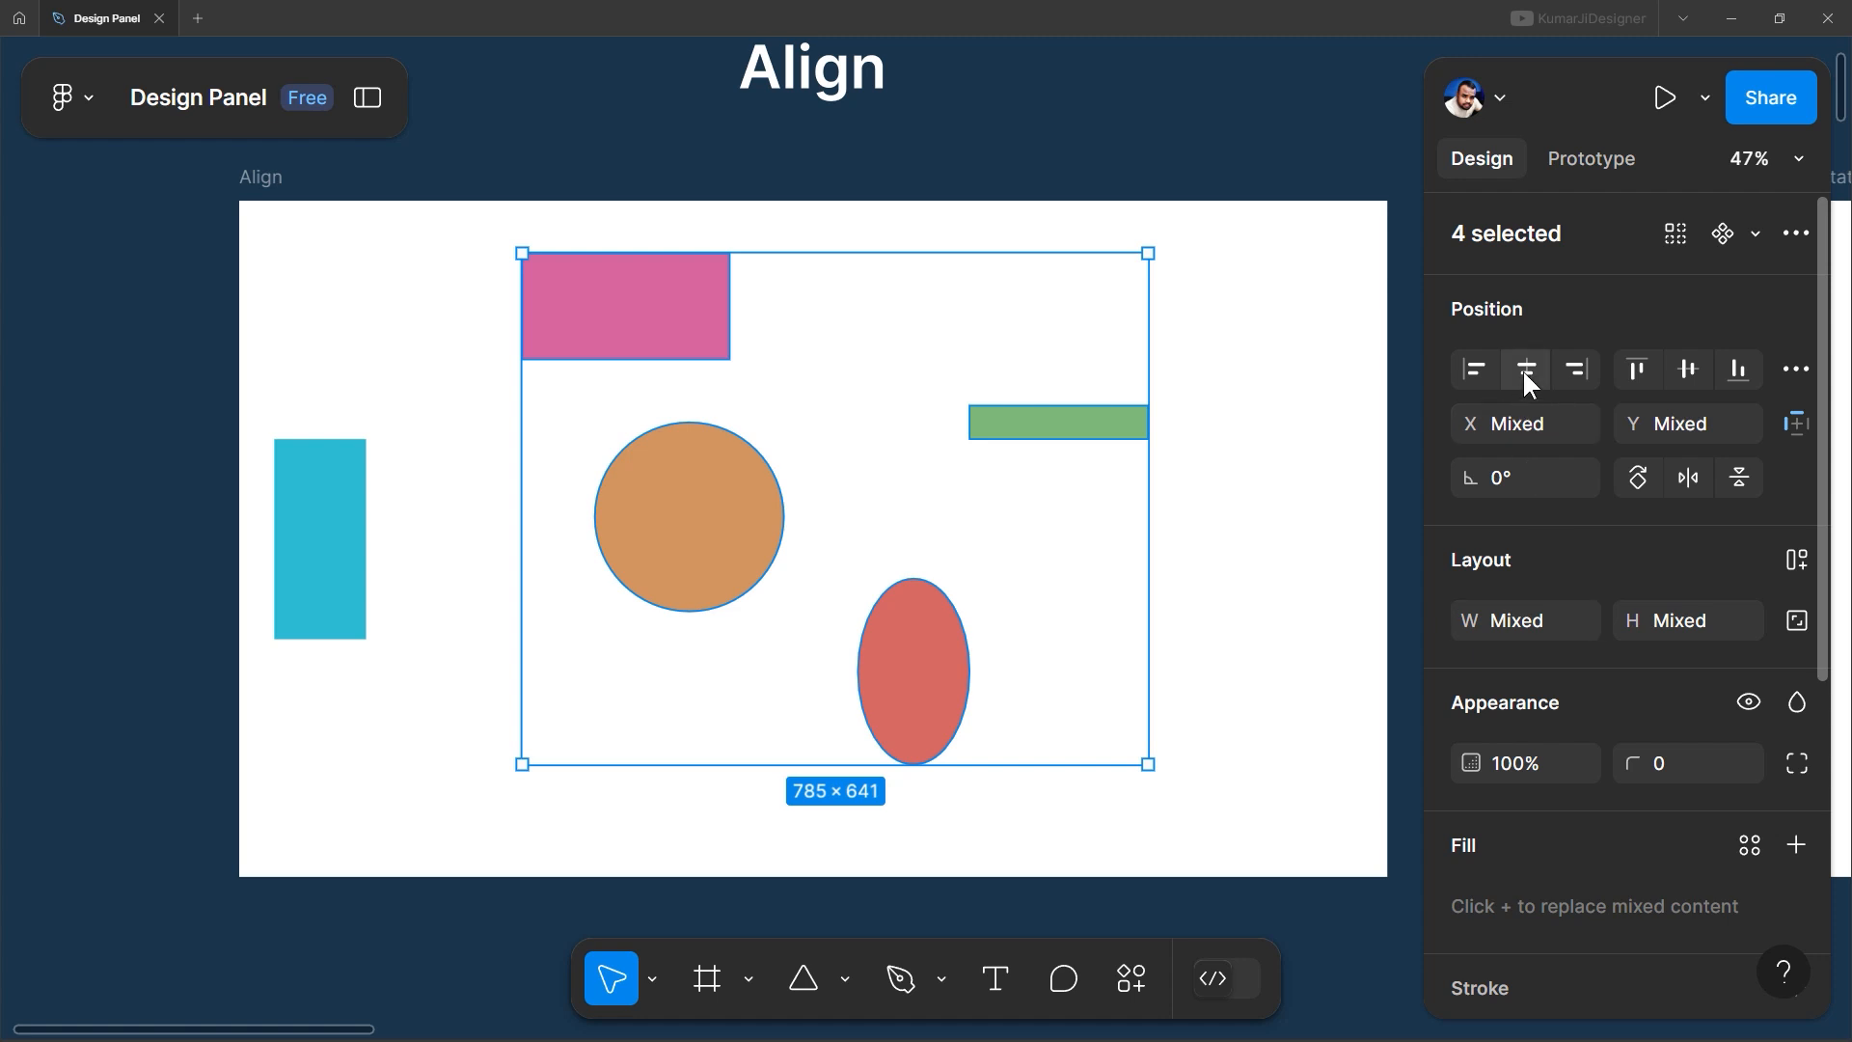
# Align the pink, green, orange and red shapes on their horizontal centers and distribute them vertically with a gap of 22
pyautogui.click(1526, 371)
pyautogui.click(1796, 368)
pyautogui.click(1486, 472)
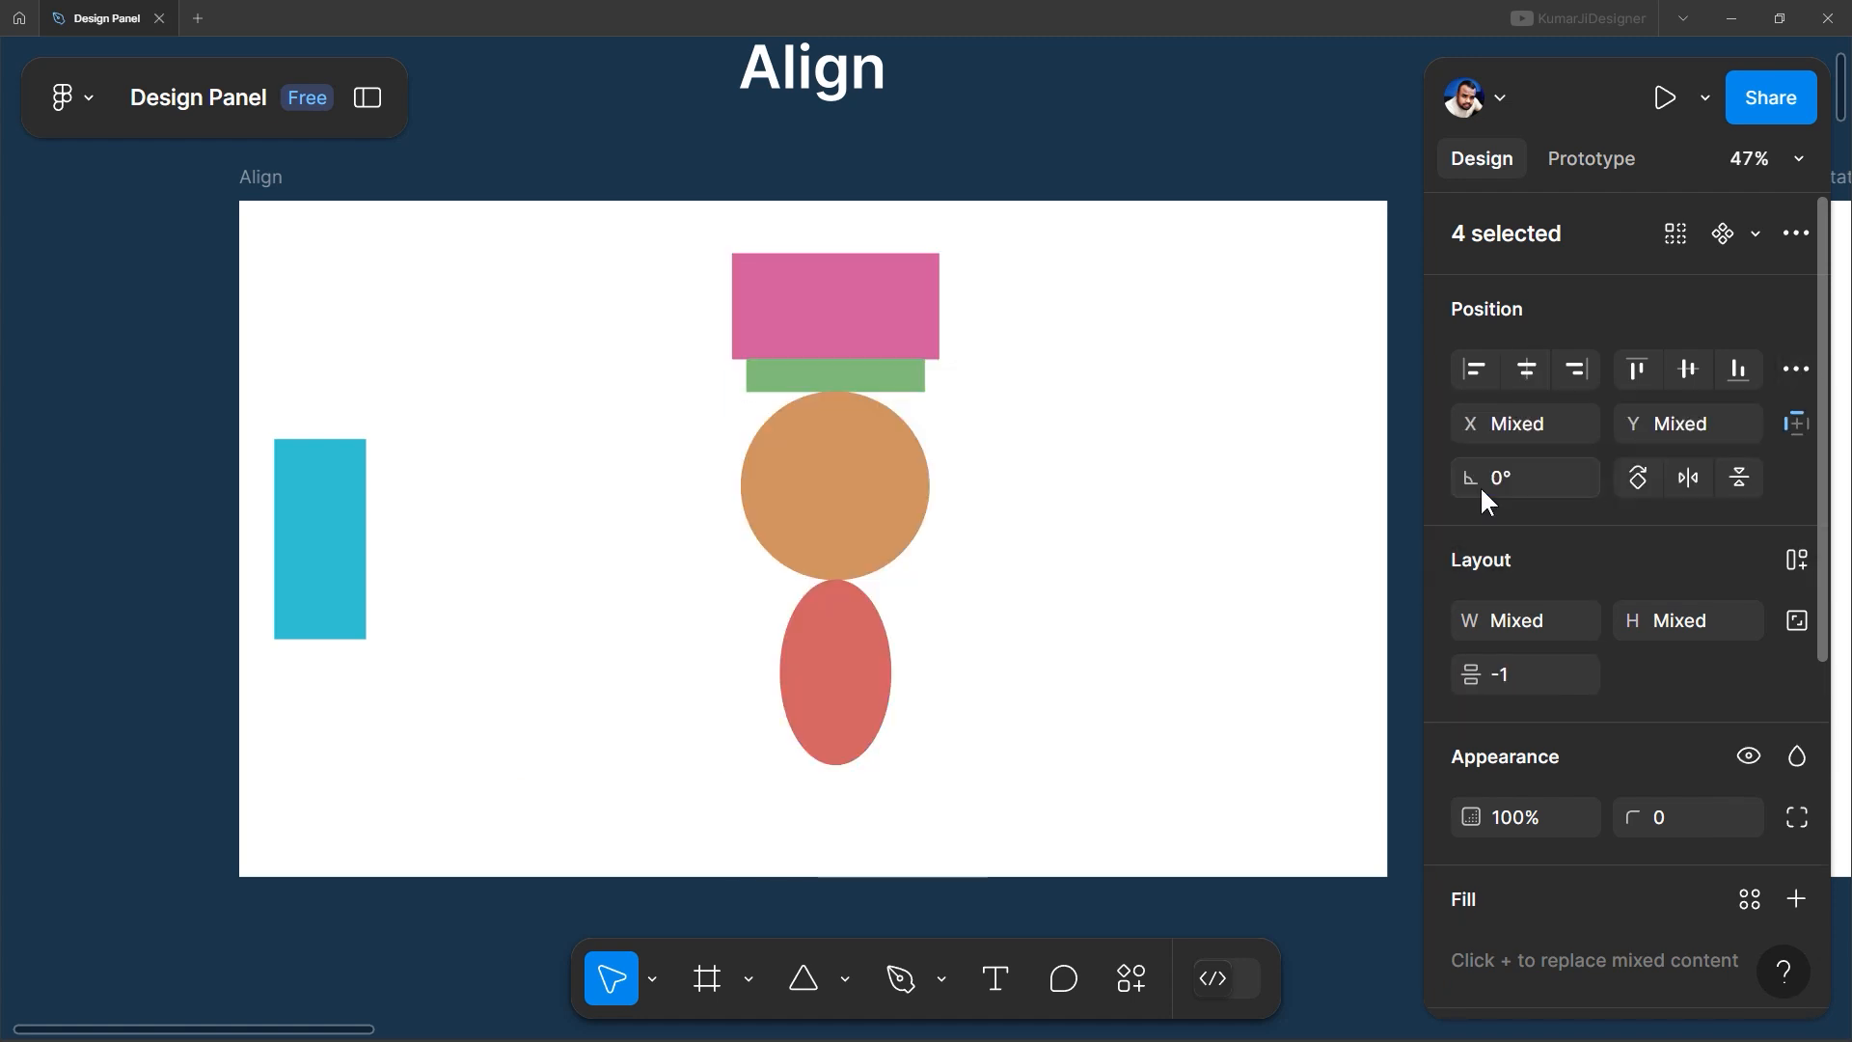
pyautogui.moveTo(836, 581); pyautogui.dragTo(851, 612)
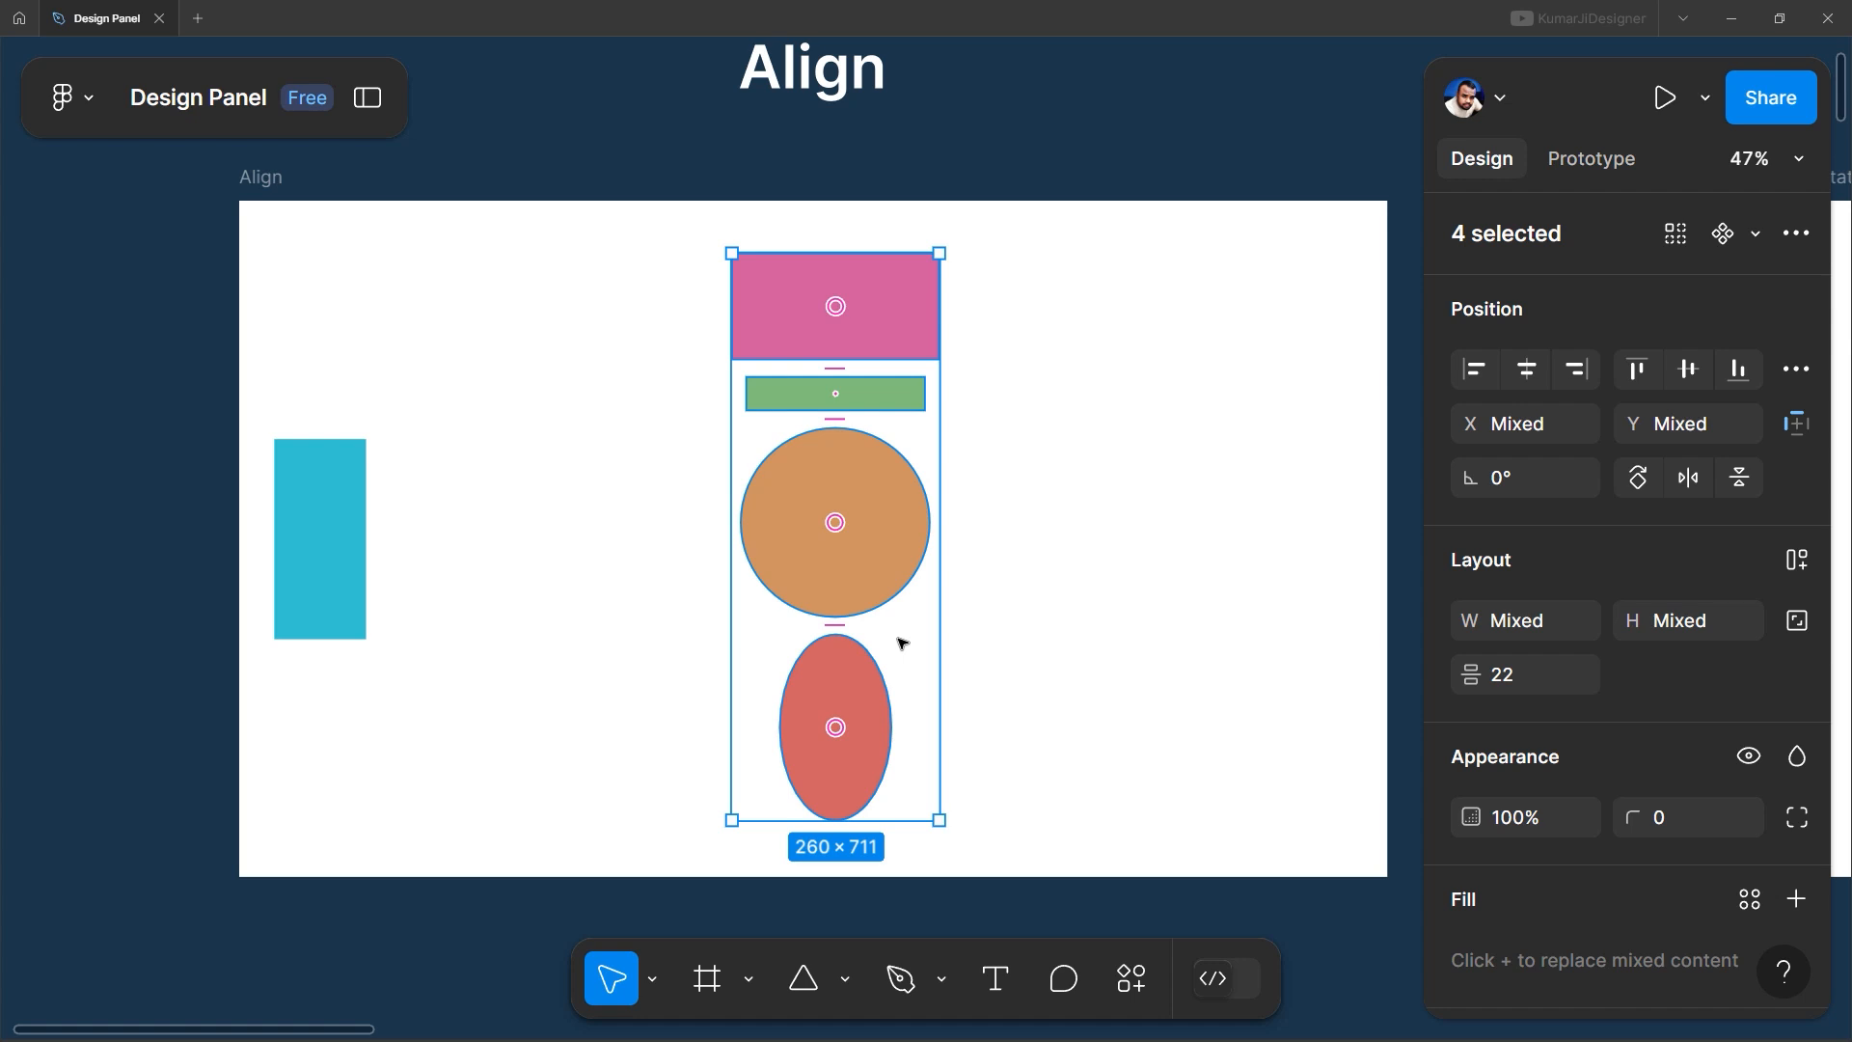
# Clear the selection in the Align frame and go to the Rotate & Flip frame
pyautogui.click(1114, 461)
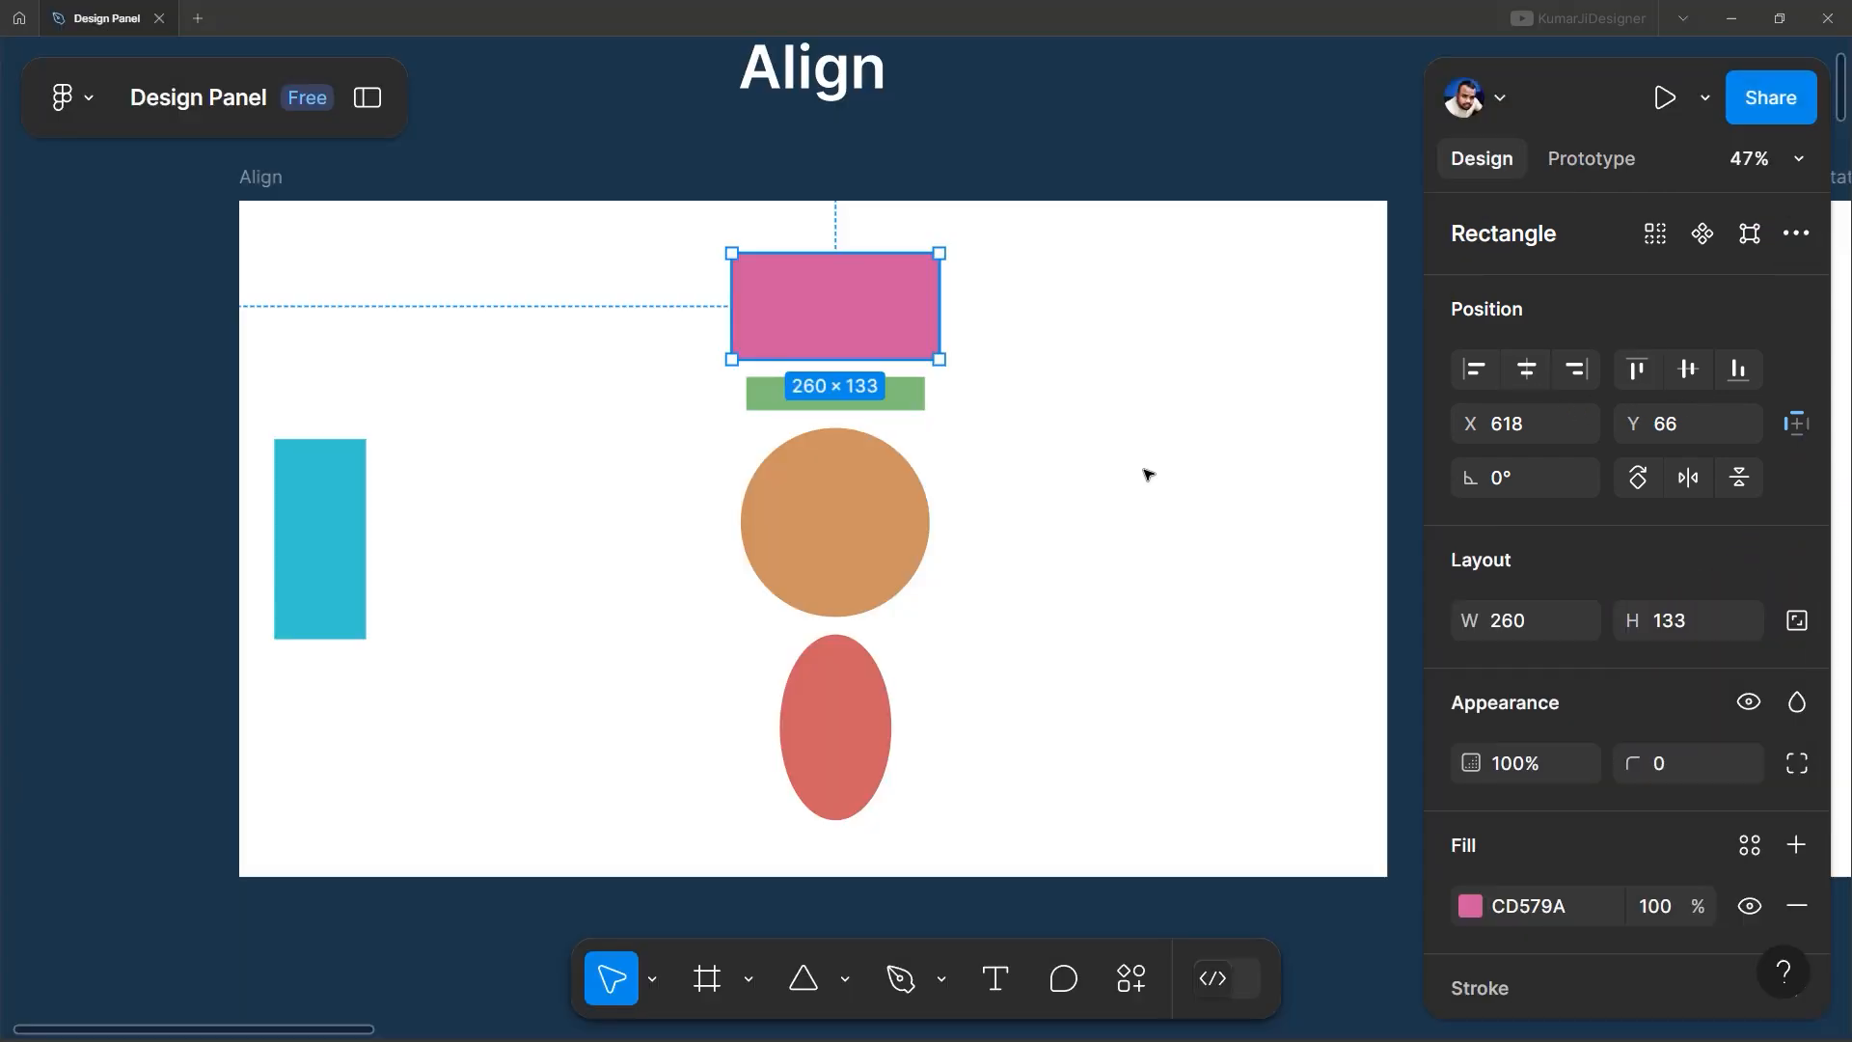
pyautogui.click(1142, 474)
pyautogui.scroll(-5, 473, 418)
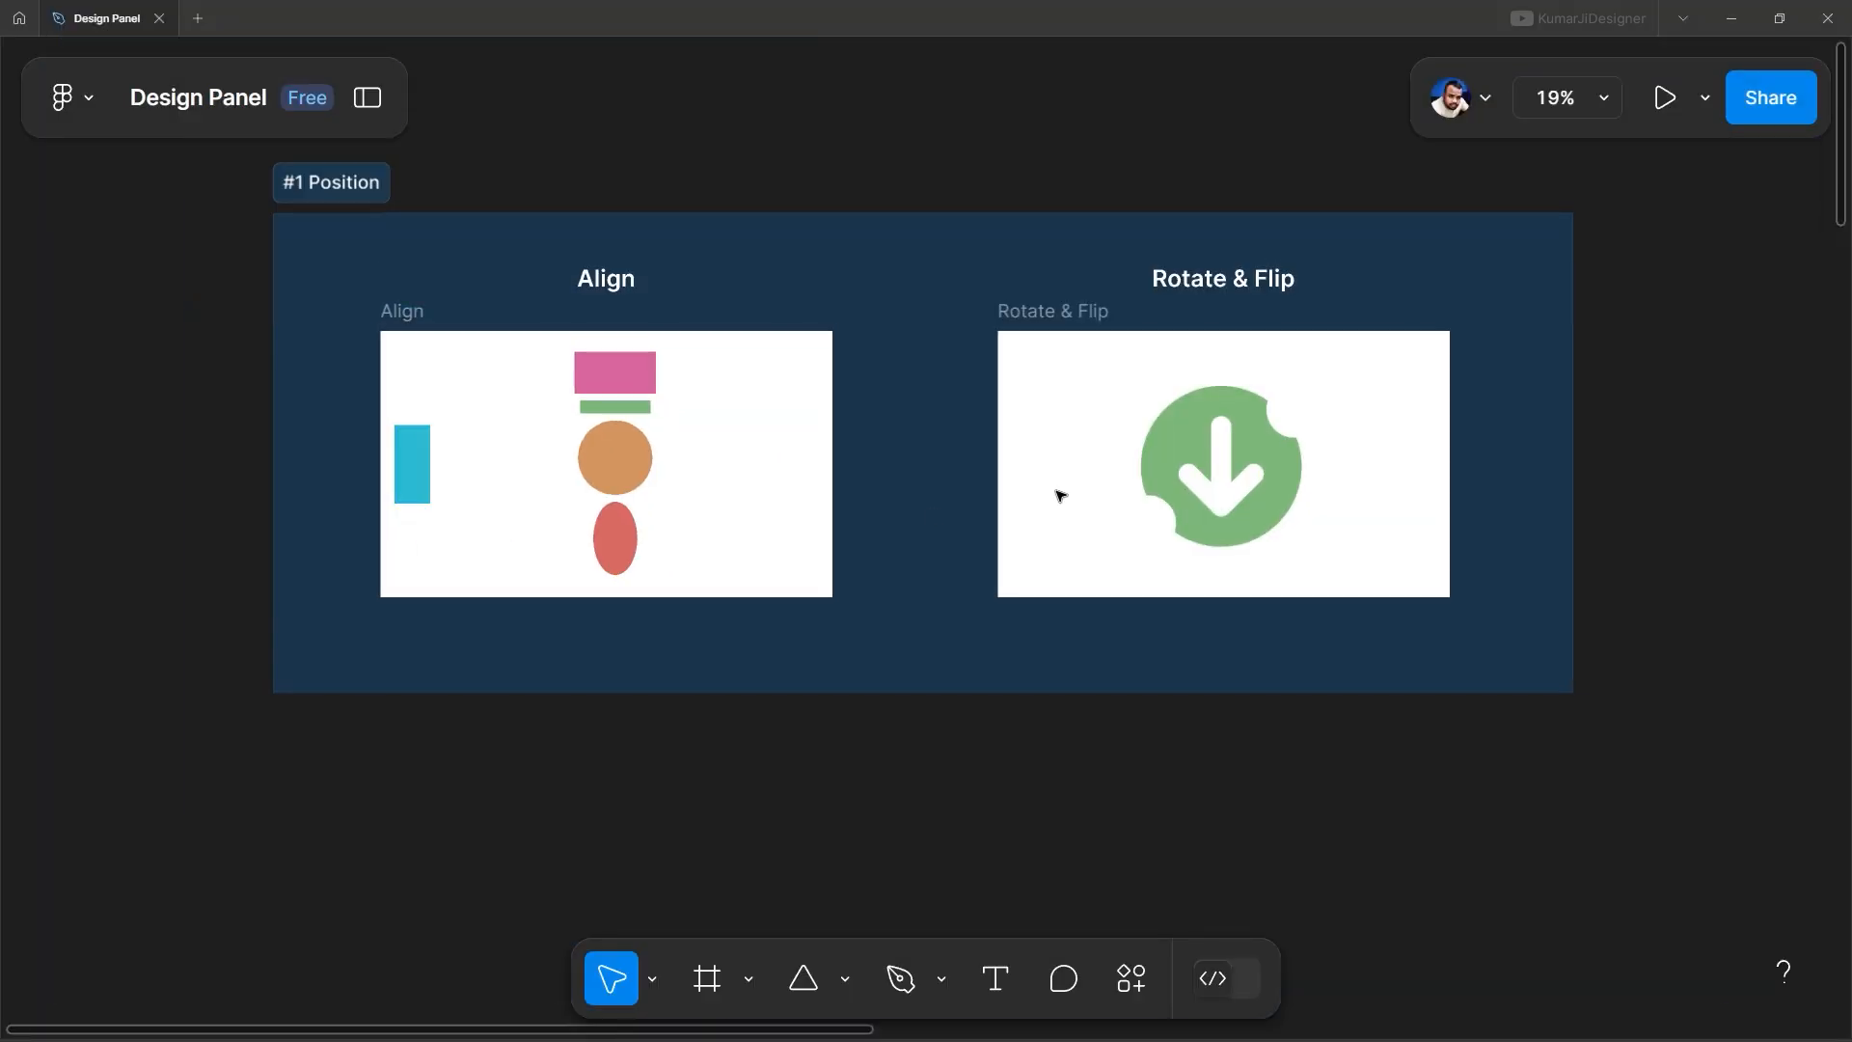
pyautogui.moveTo(1285, 410); pyautogui.dragTo(889, 472)
pyautogui.scroll(4, 808, 453)
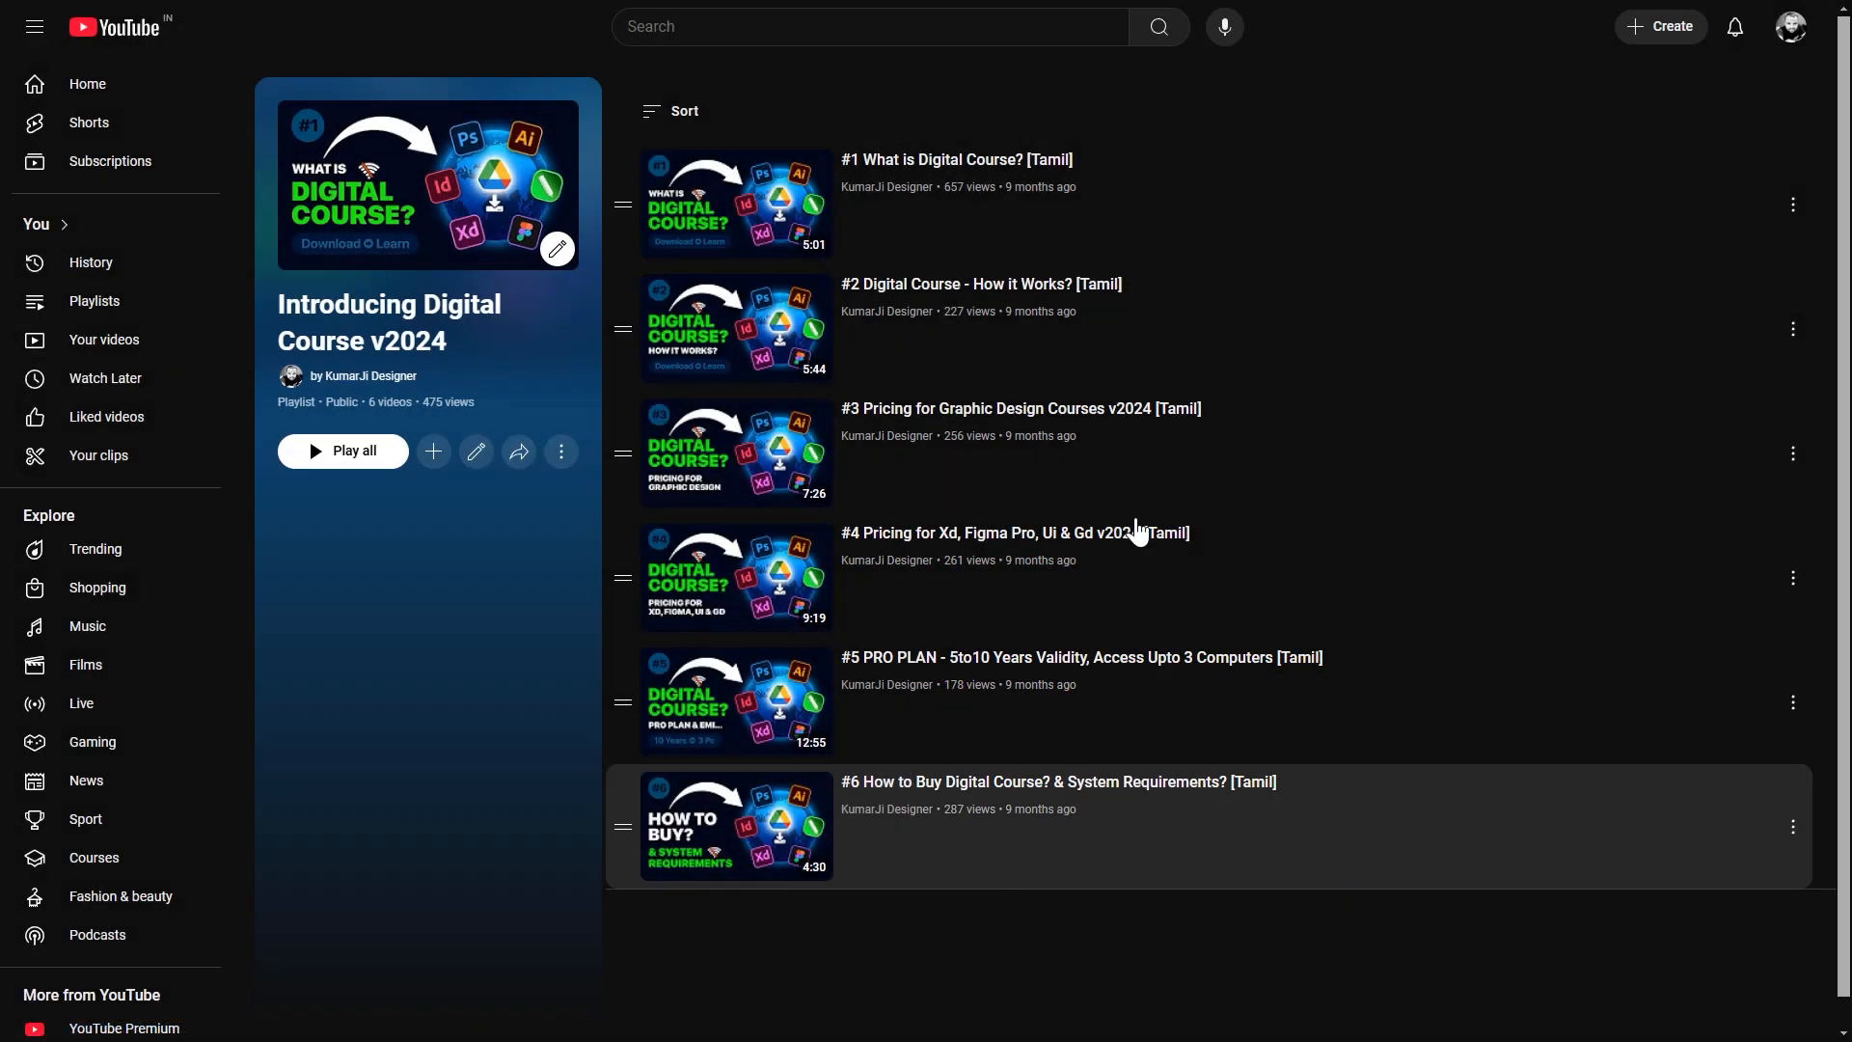
pyautogui.click(953, 845)
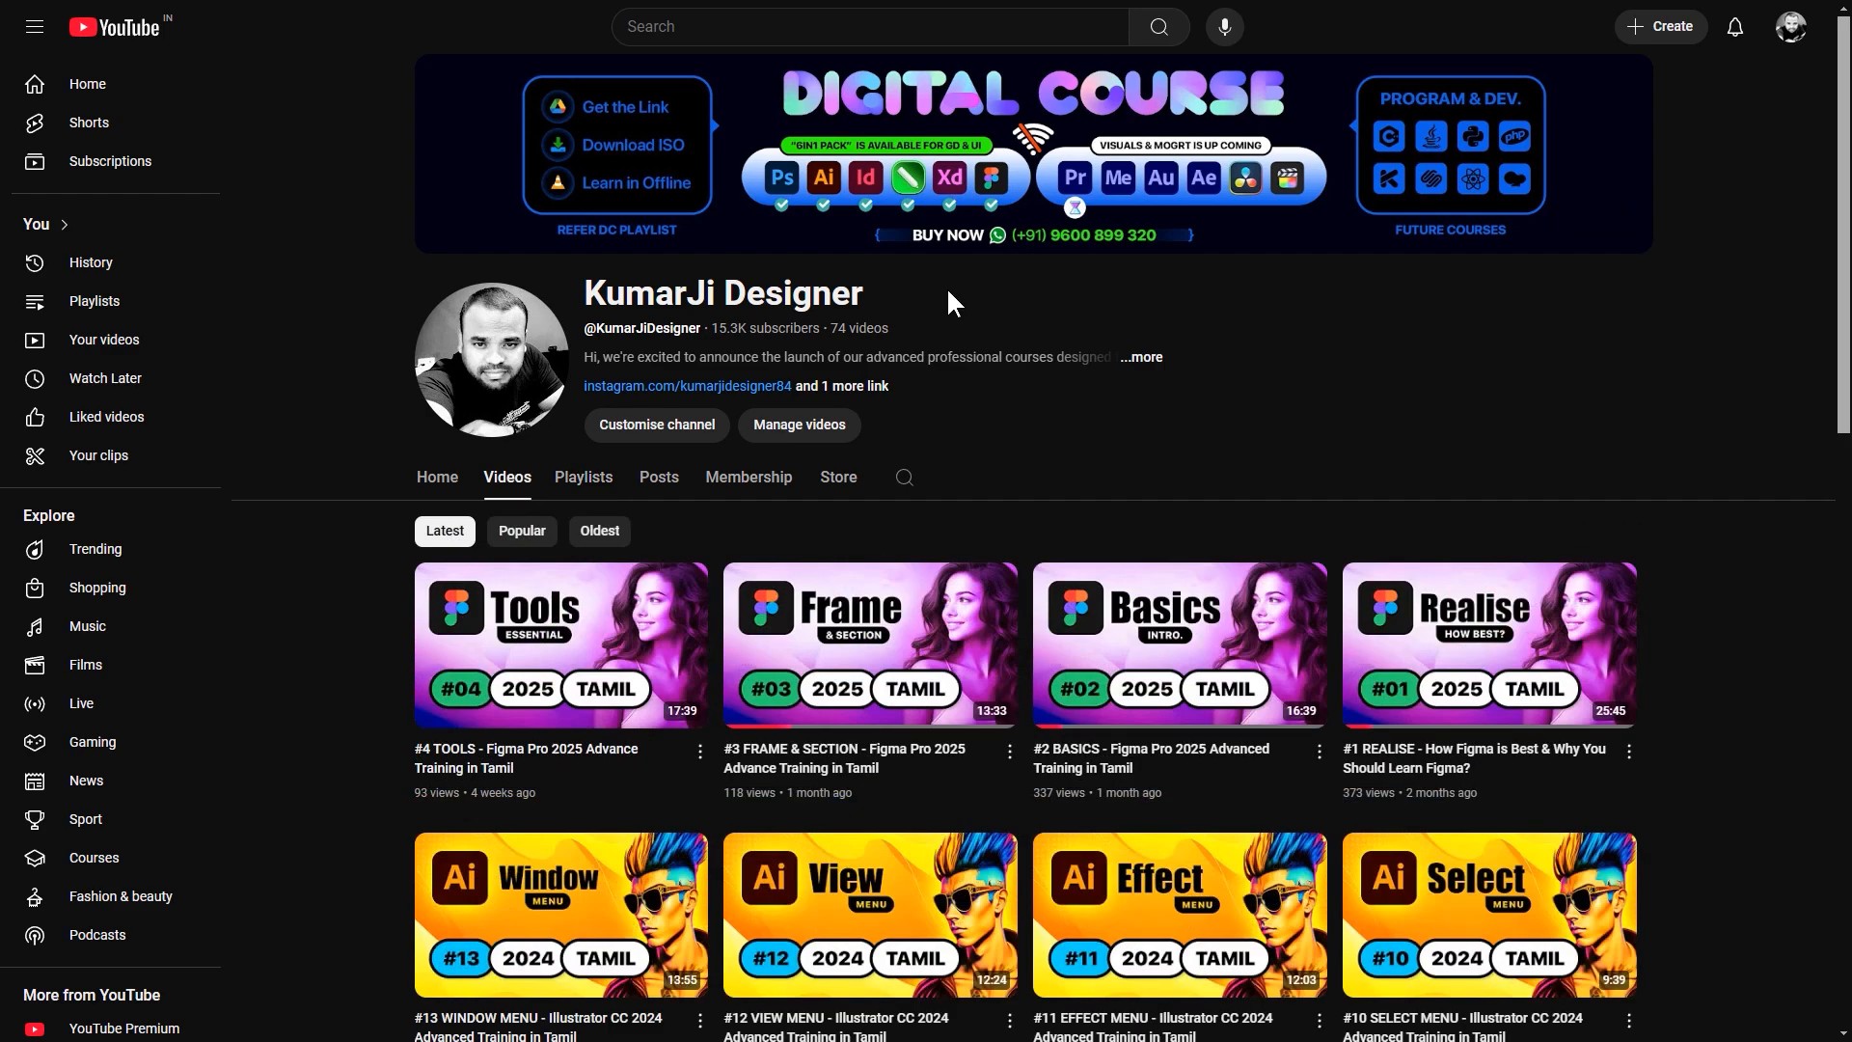
pyautogui.moveTo(994, 622)
pyautogui.moveTo(863, 709)
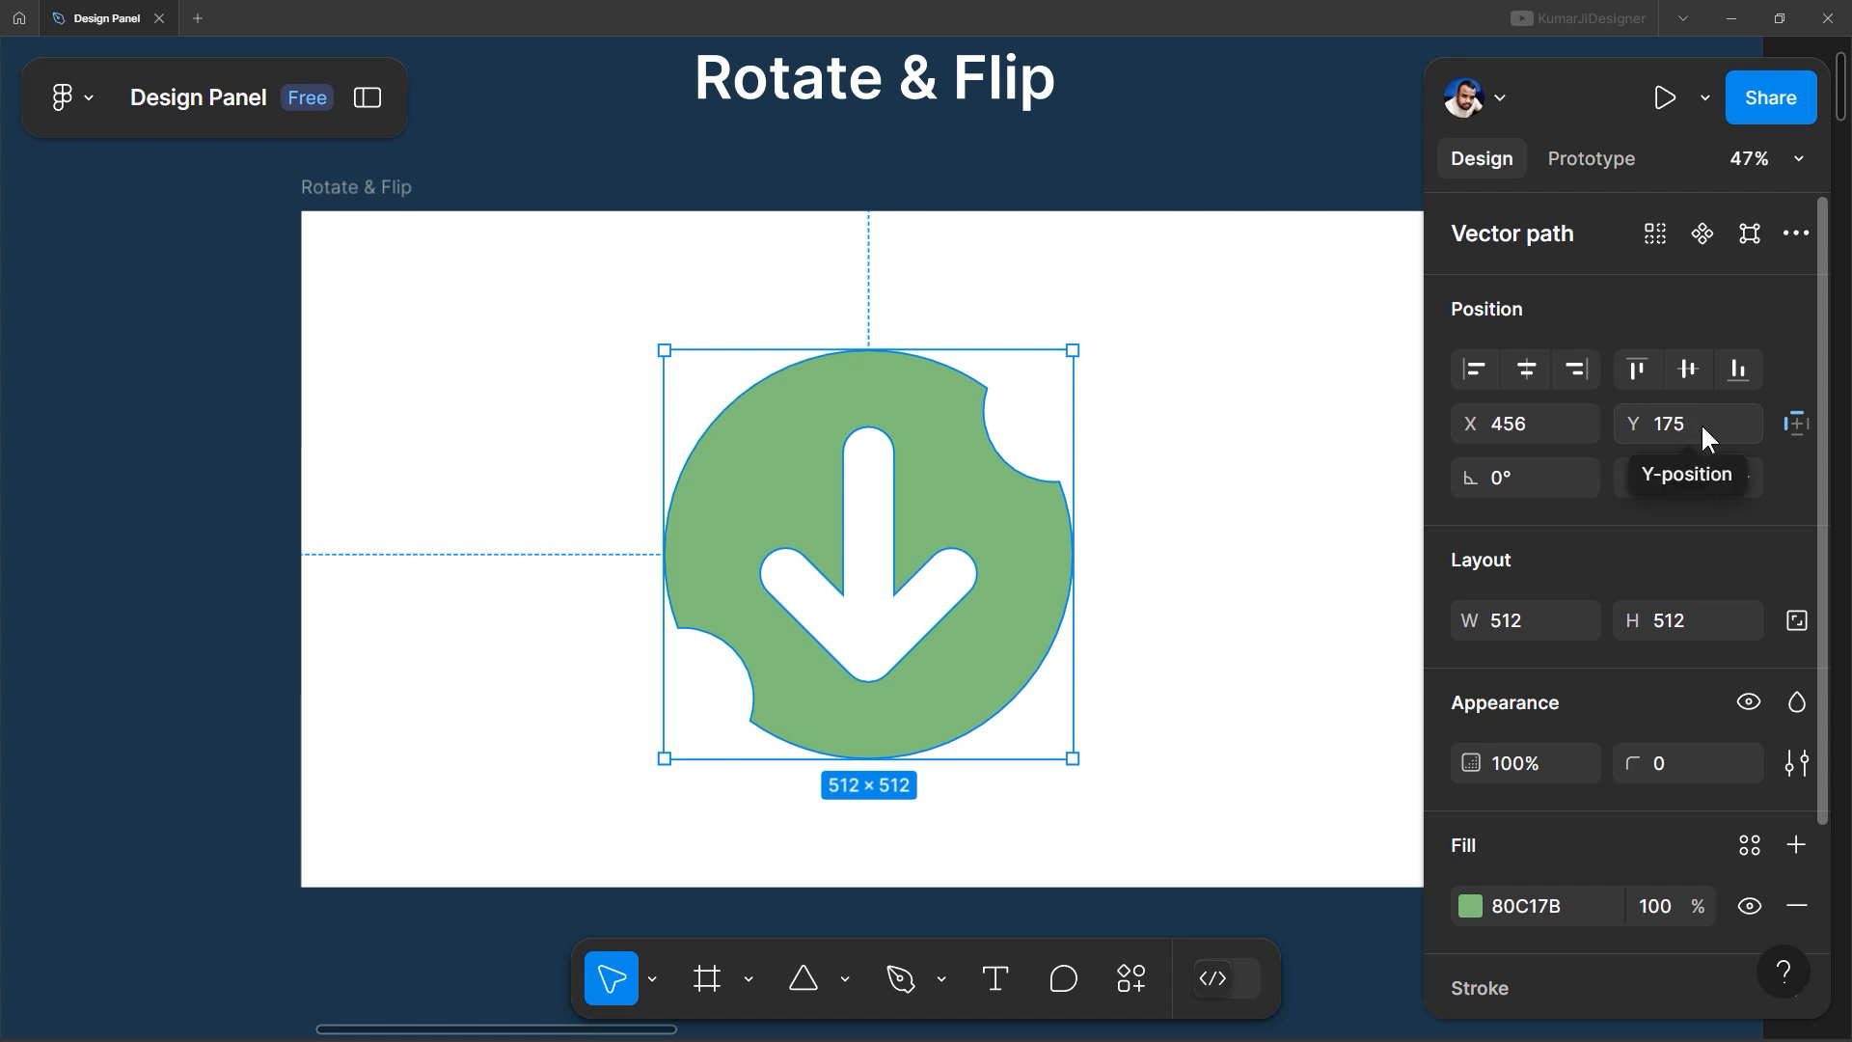
# Try setting the green arrow graphic's X and Y position to 0 in the Rotate & Flip frame
pyautogui.click(1530, 426)
pyautogui.write('0')
pyautogui.press('Tab')
pyautogui.write('0')
pyautogui.press('Tab')
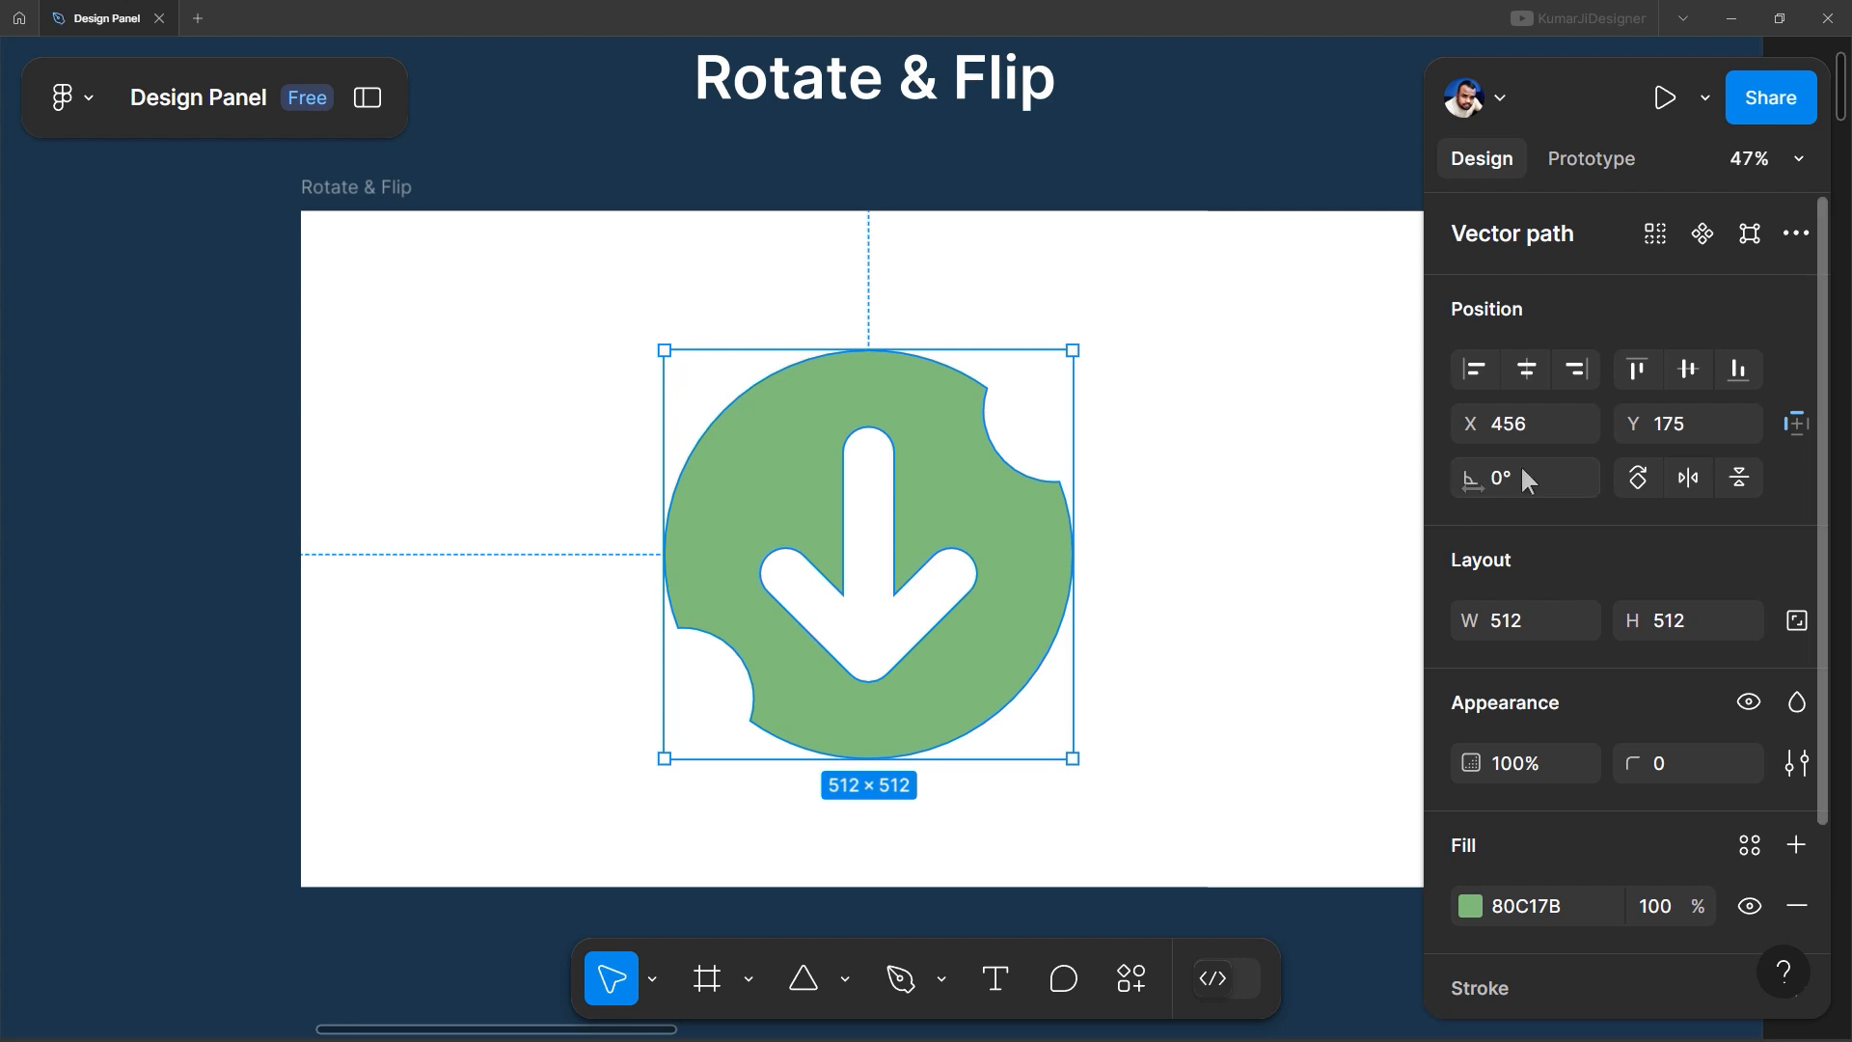
# Try rotating the green arrow graphic freehand, both by scrubbing its angle value and by turning its corner on the canvas
pyautogui.moveTo(1473, 485); pyautogui.dragTo(1563, 443)
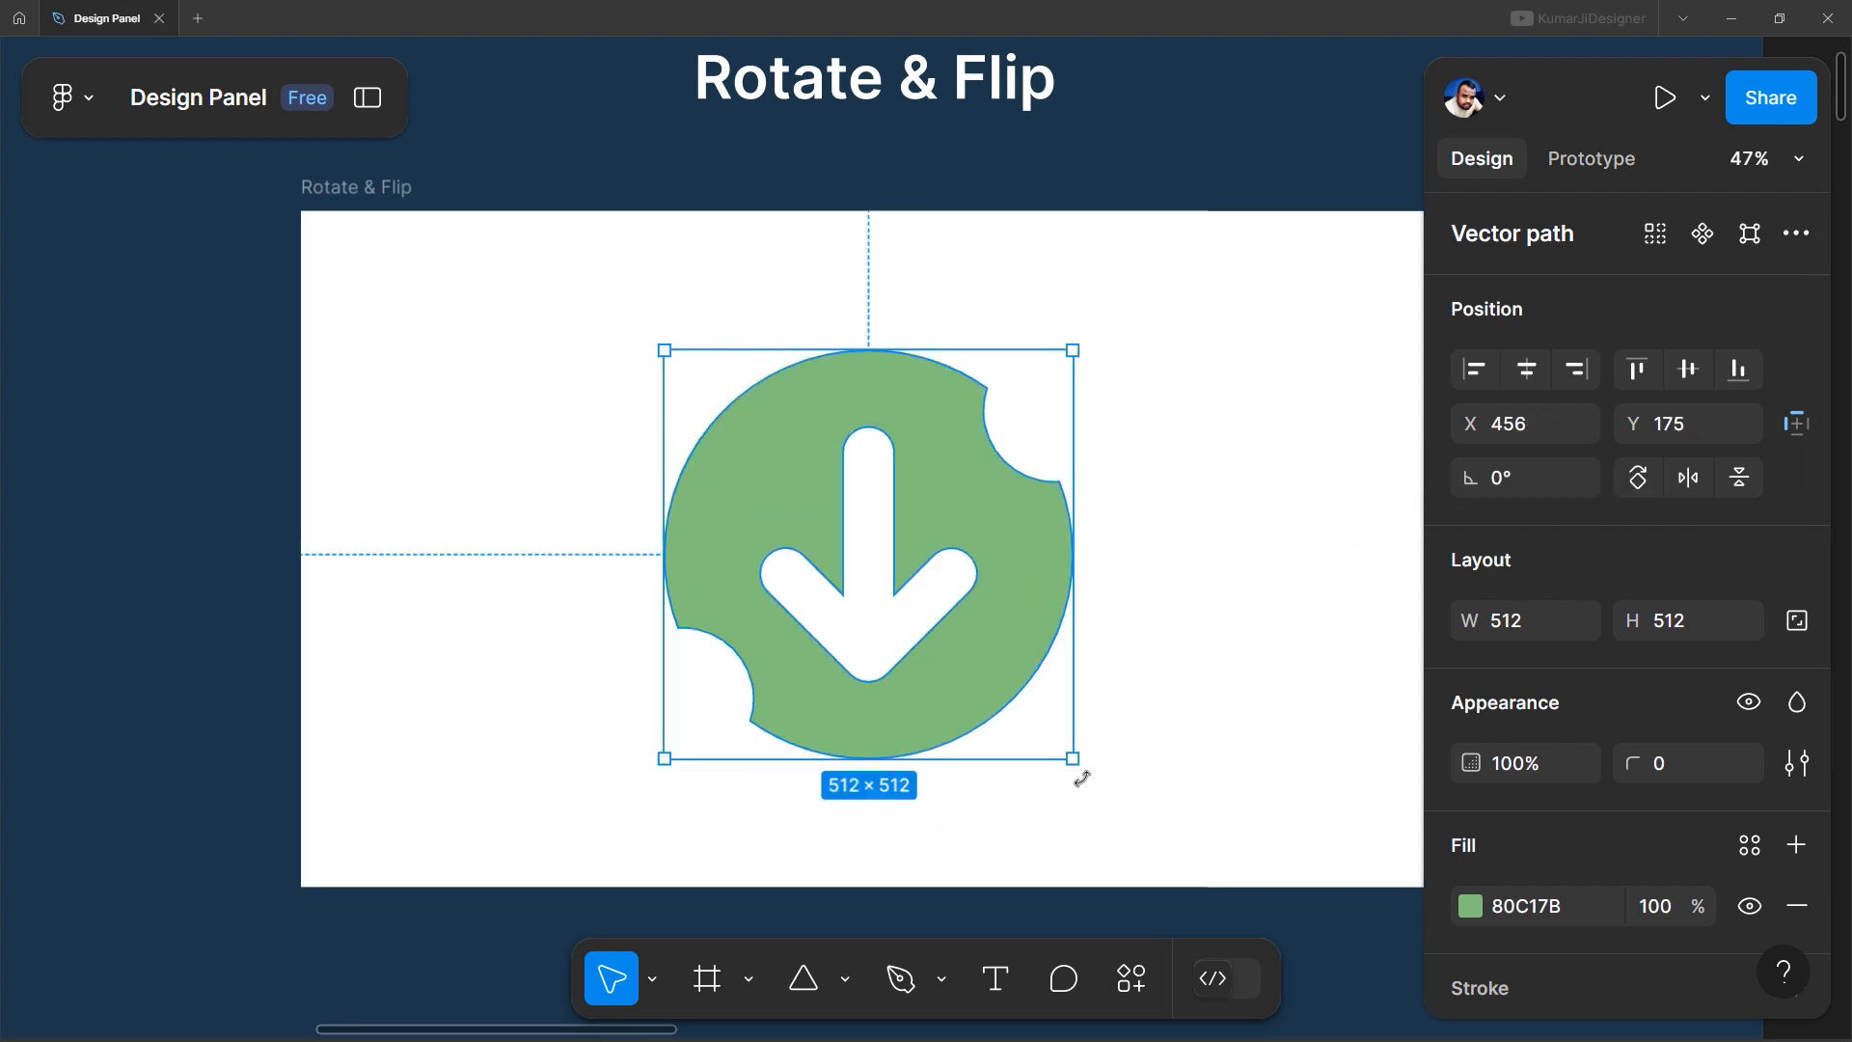
pyautogui.moveTo(1083, 777); pyautogui.dragTo(1134, 557)
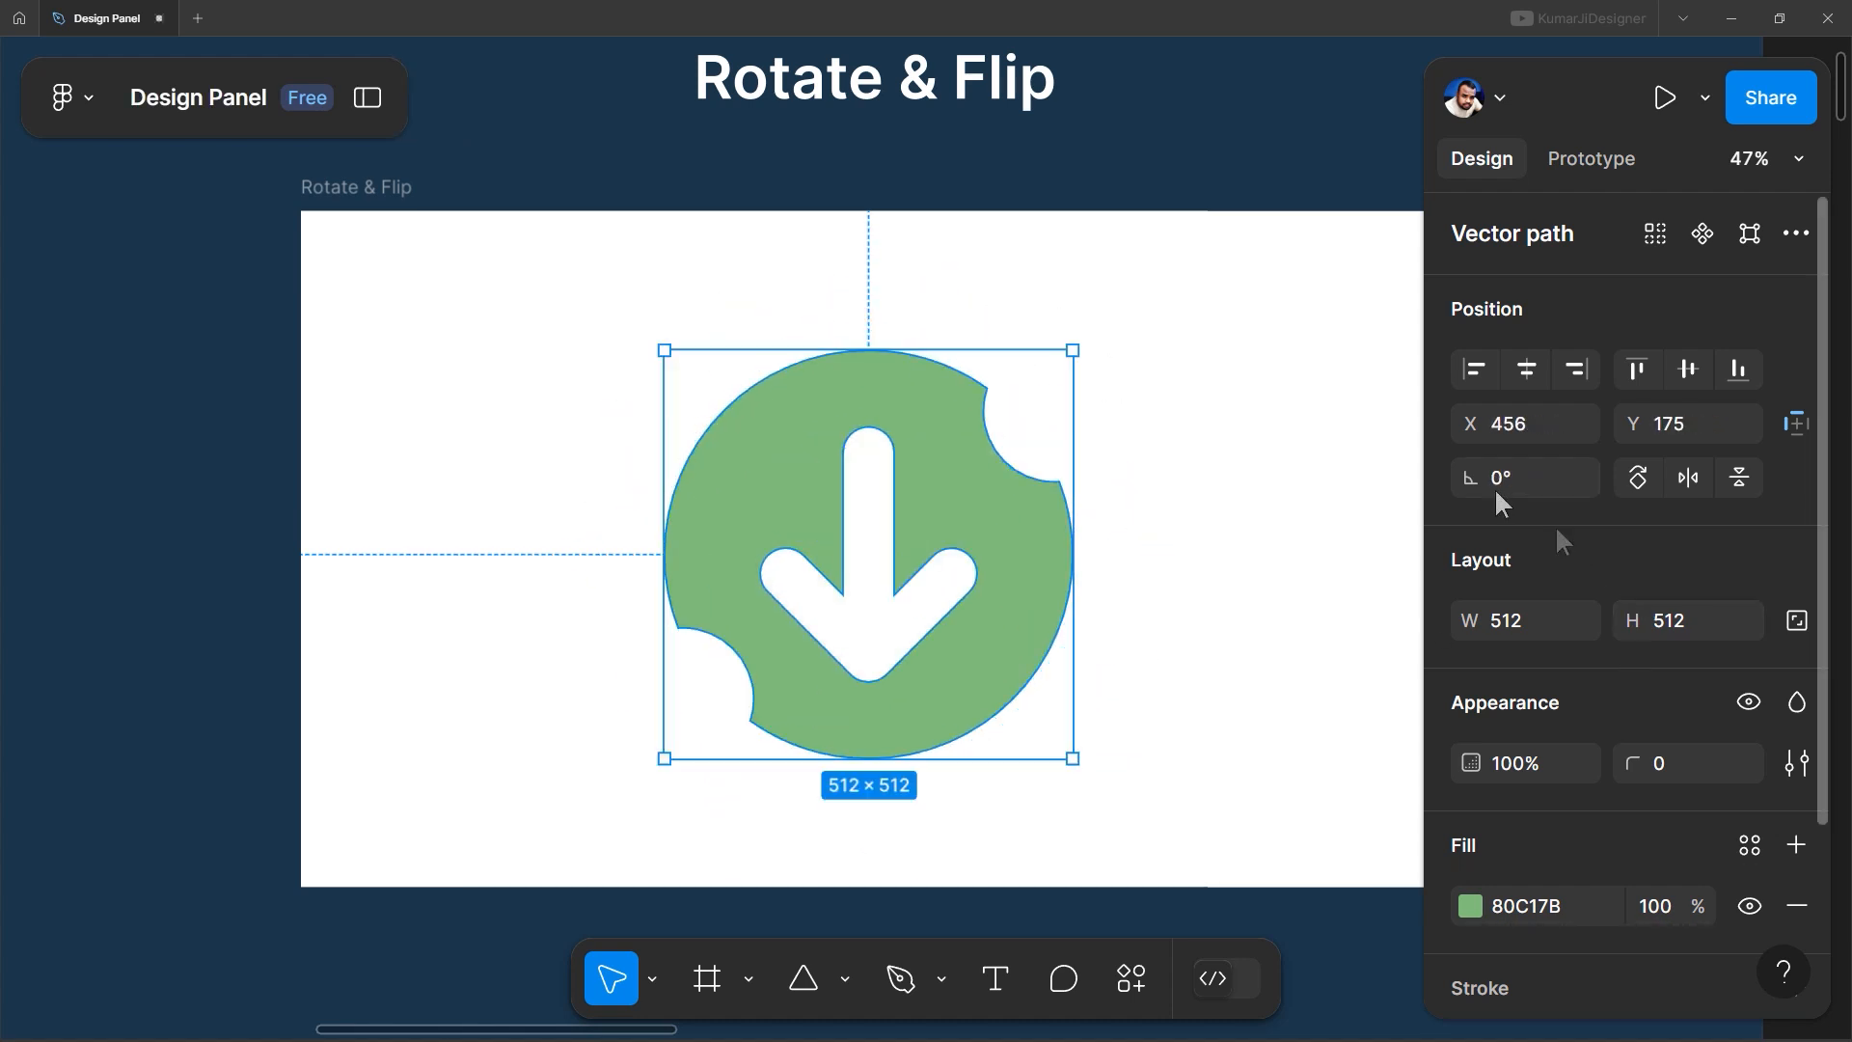
pyautogui.moveTo(1505, 492)
pyautogui.mouseDown()
pyautogui.moveTo(1583, 476)
pyautogui.moveTo(1497, 513)
pyautogui.mouseUp()
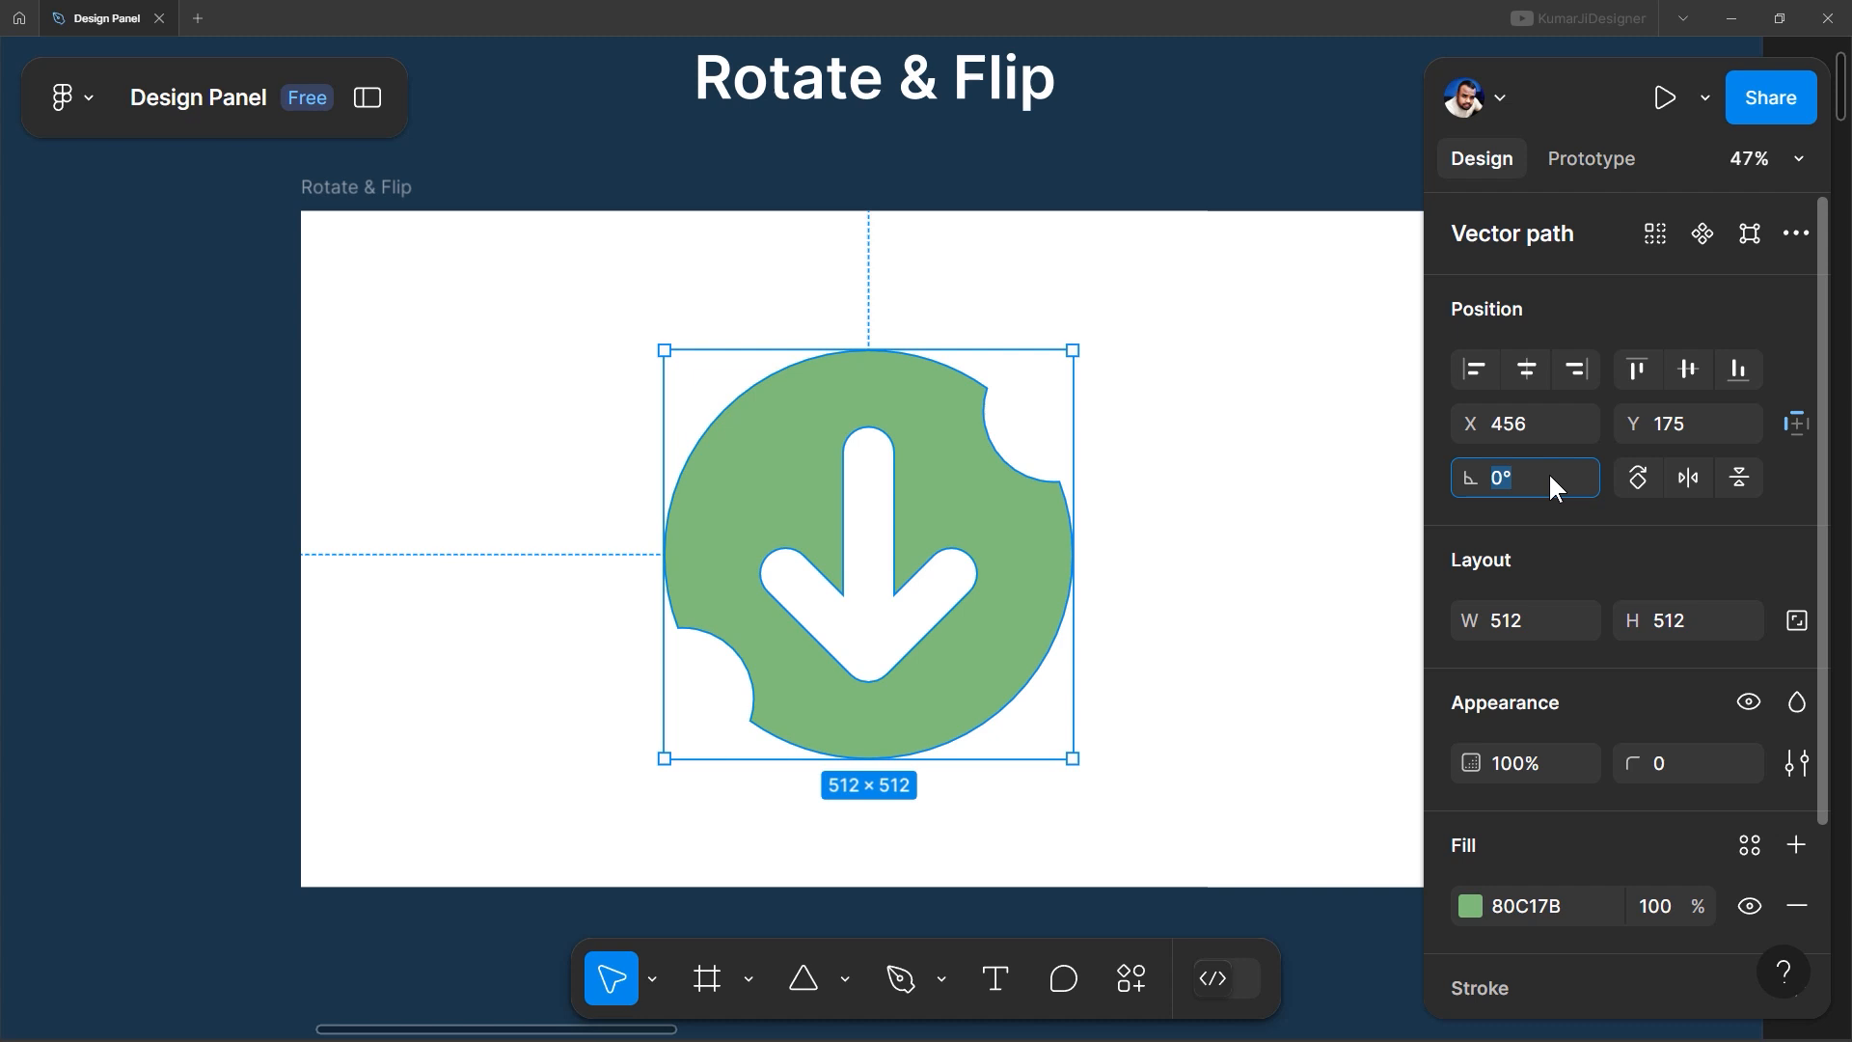
# Set the green arrow graphic's rotation to 15°, 30° and 45° in turn
pyautogui.moveTo(1555, 484); pyautogui.dragTo(1555, 487)
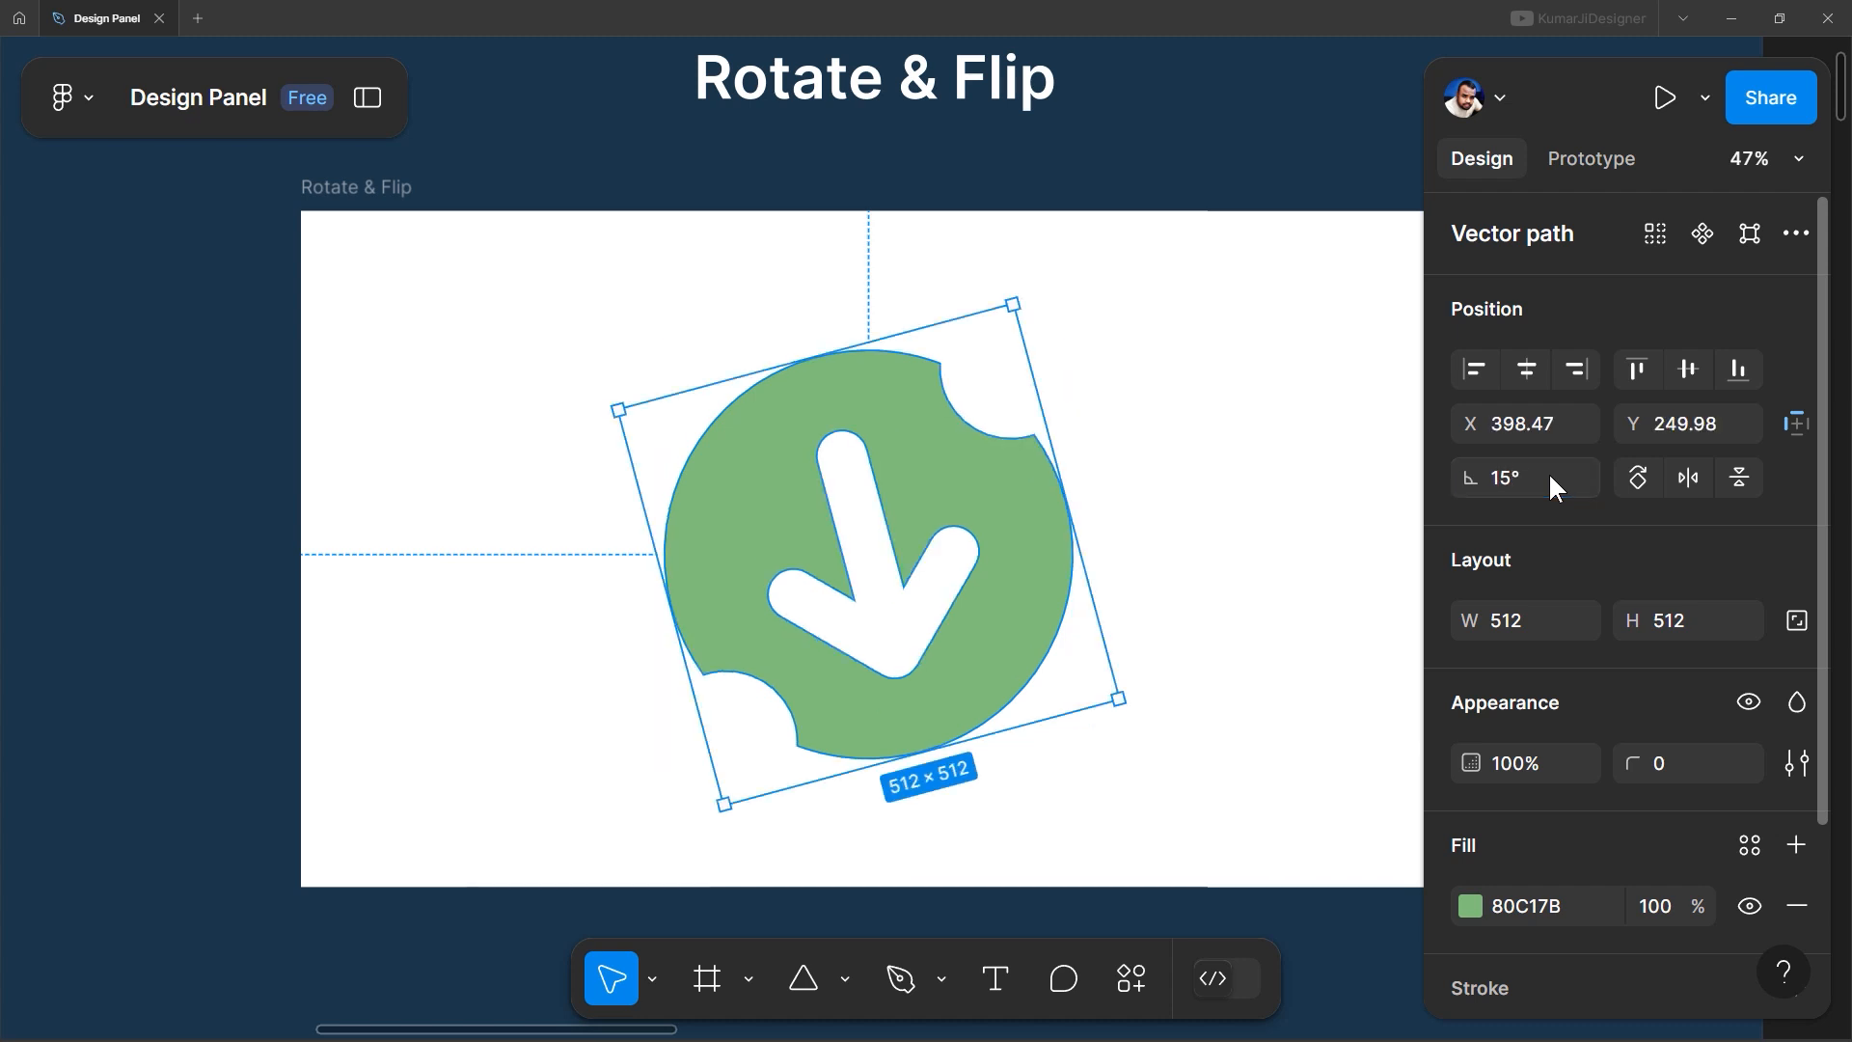
pyautogui.click(1549, 475)
pyautogui.write('30')
pyautogui.press('Return')
pyautogui.click(1550, 475)
pyautogui.write('45')
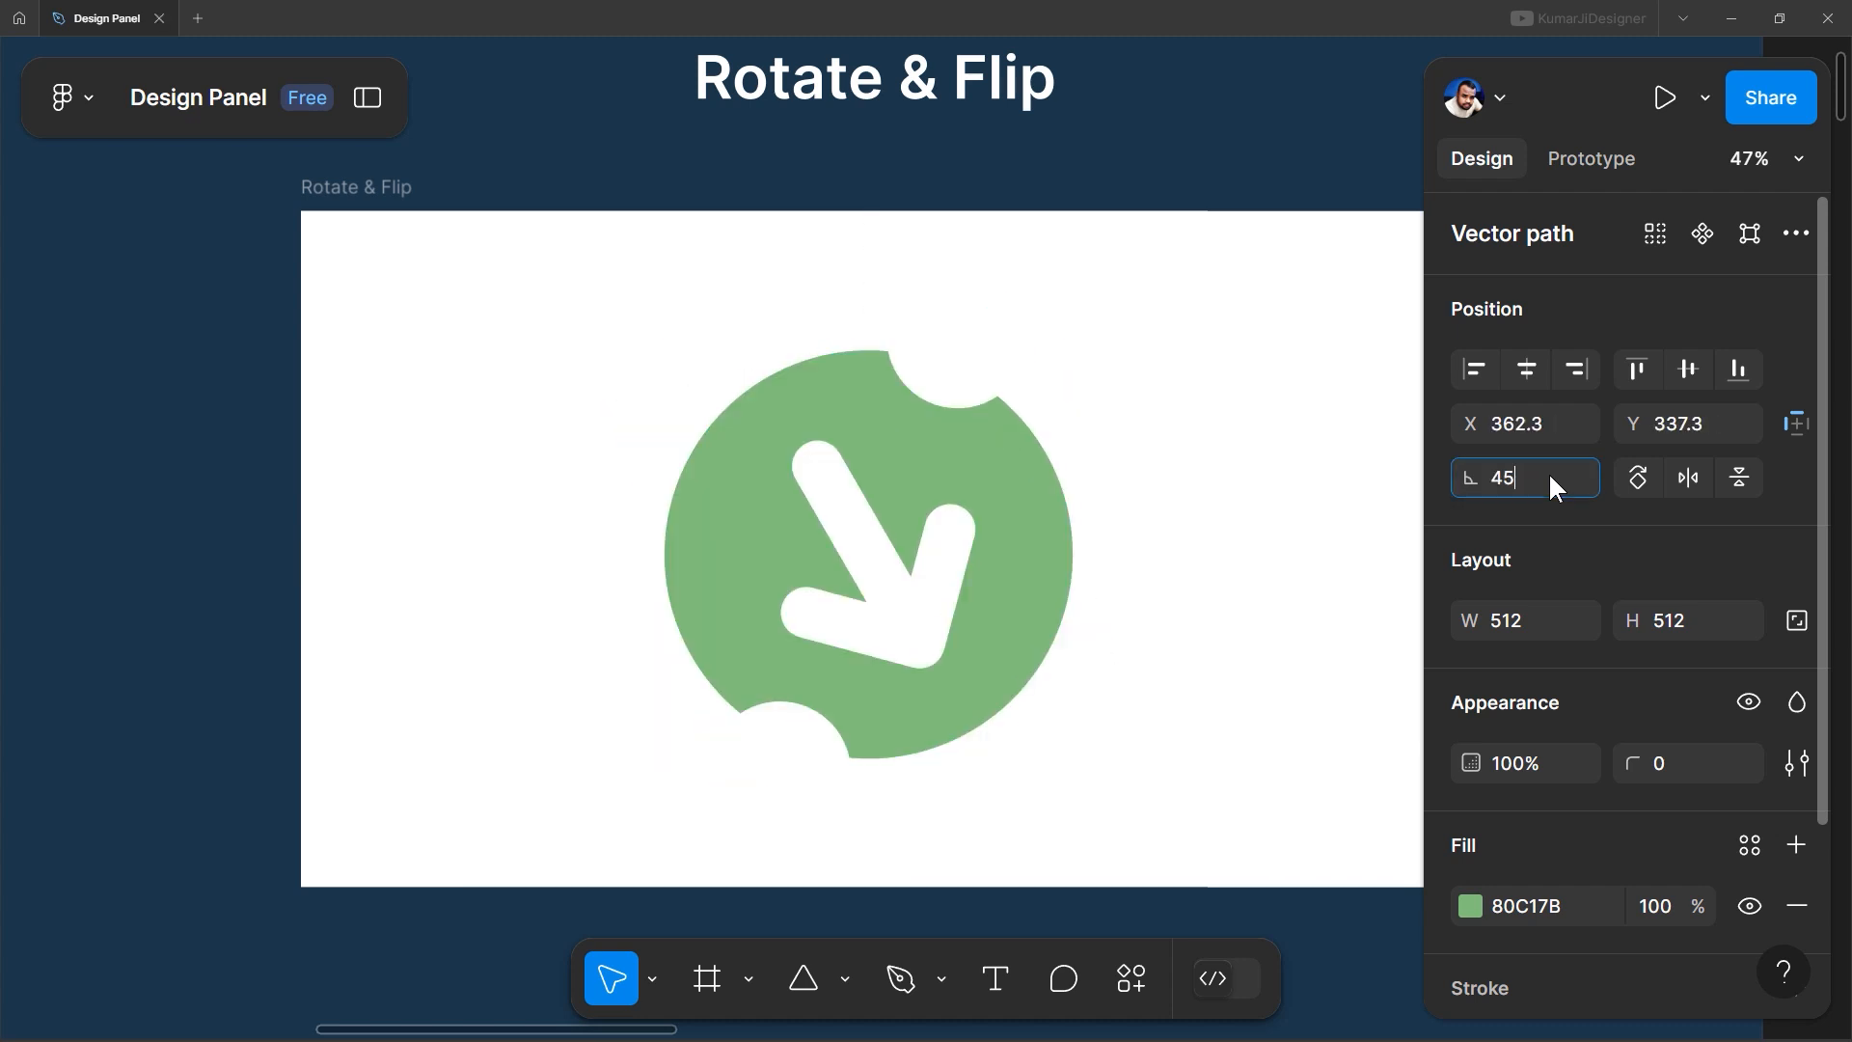
pyautogui.press('Return')
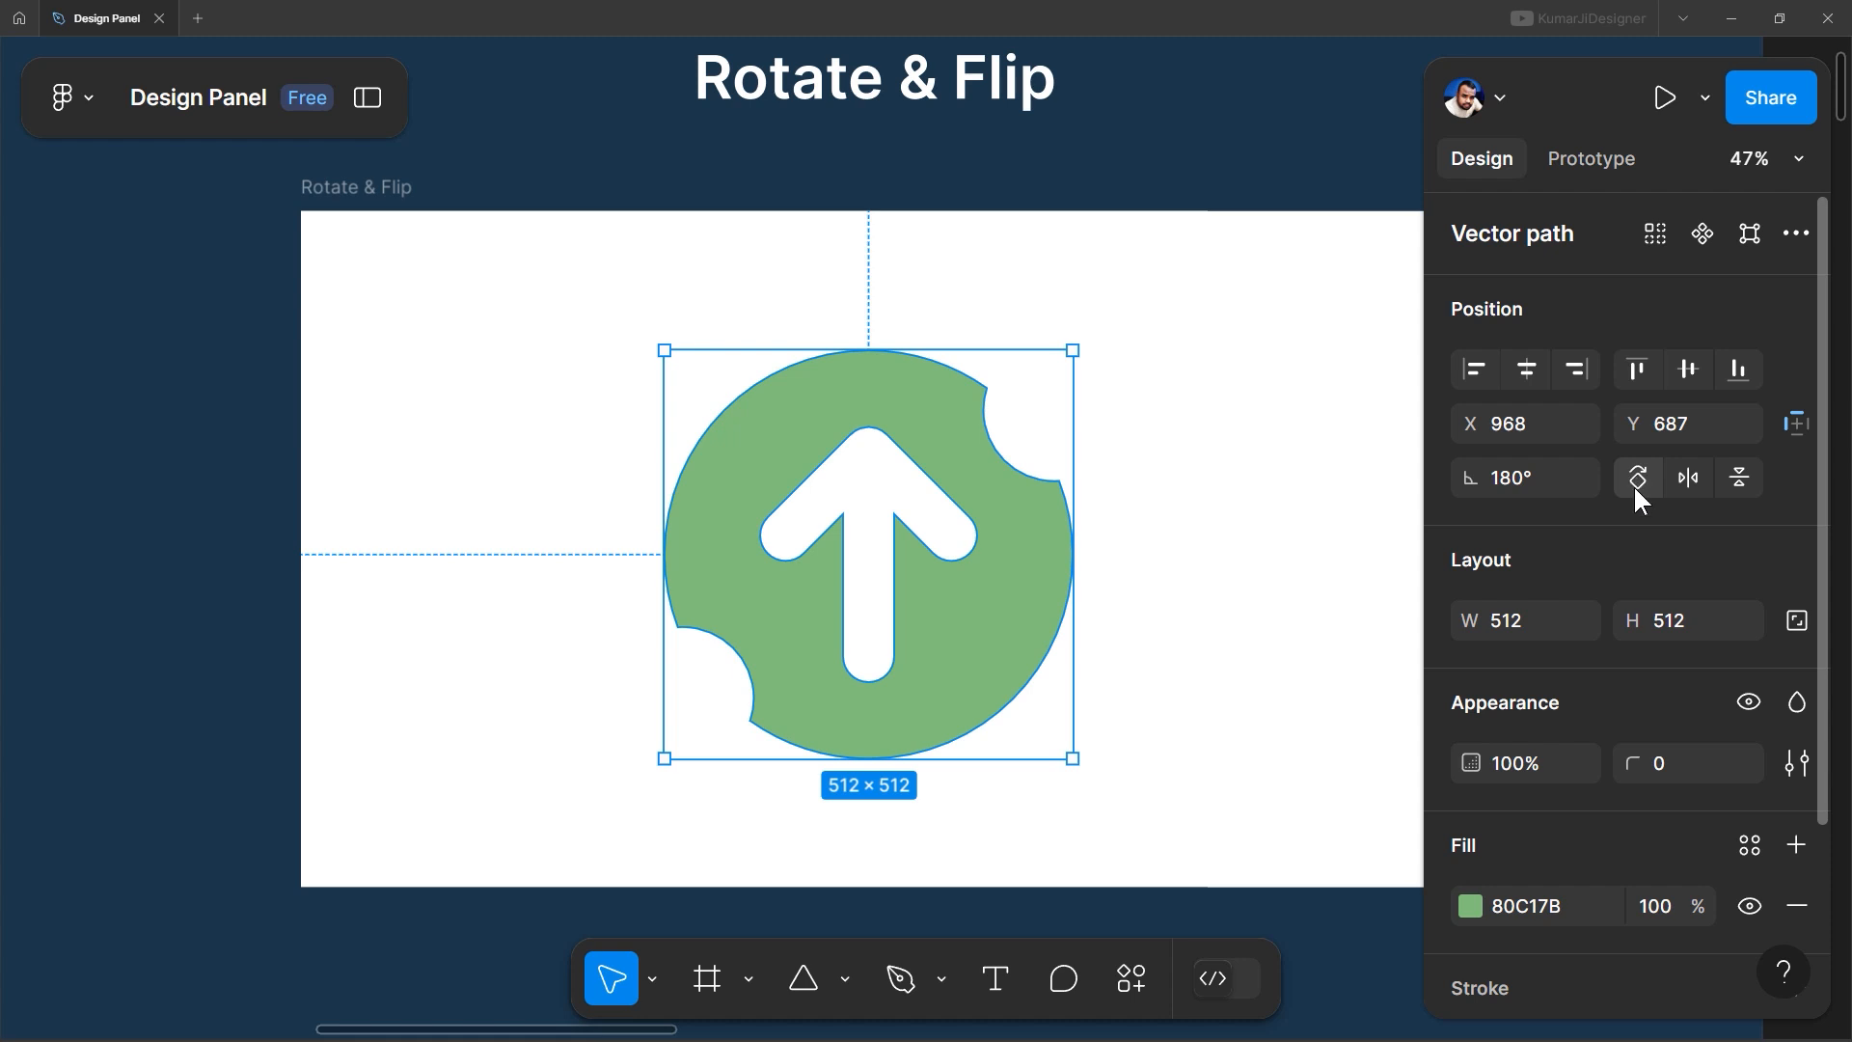
# Rotate the green arrow graphic in 90° increments four times for a full turn
pyautogui.click(1638, 487)
pyautogui.click(1637, 487)
pyautogui.click(1637, 487)
pyautogui.click(1637, 488)
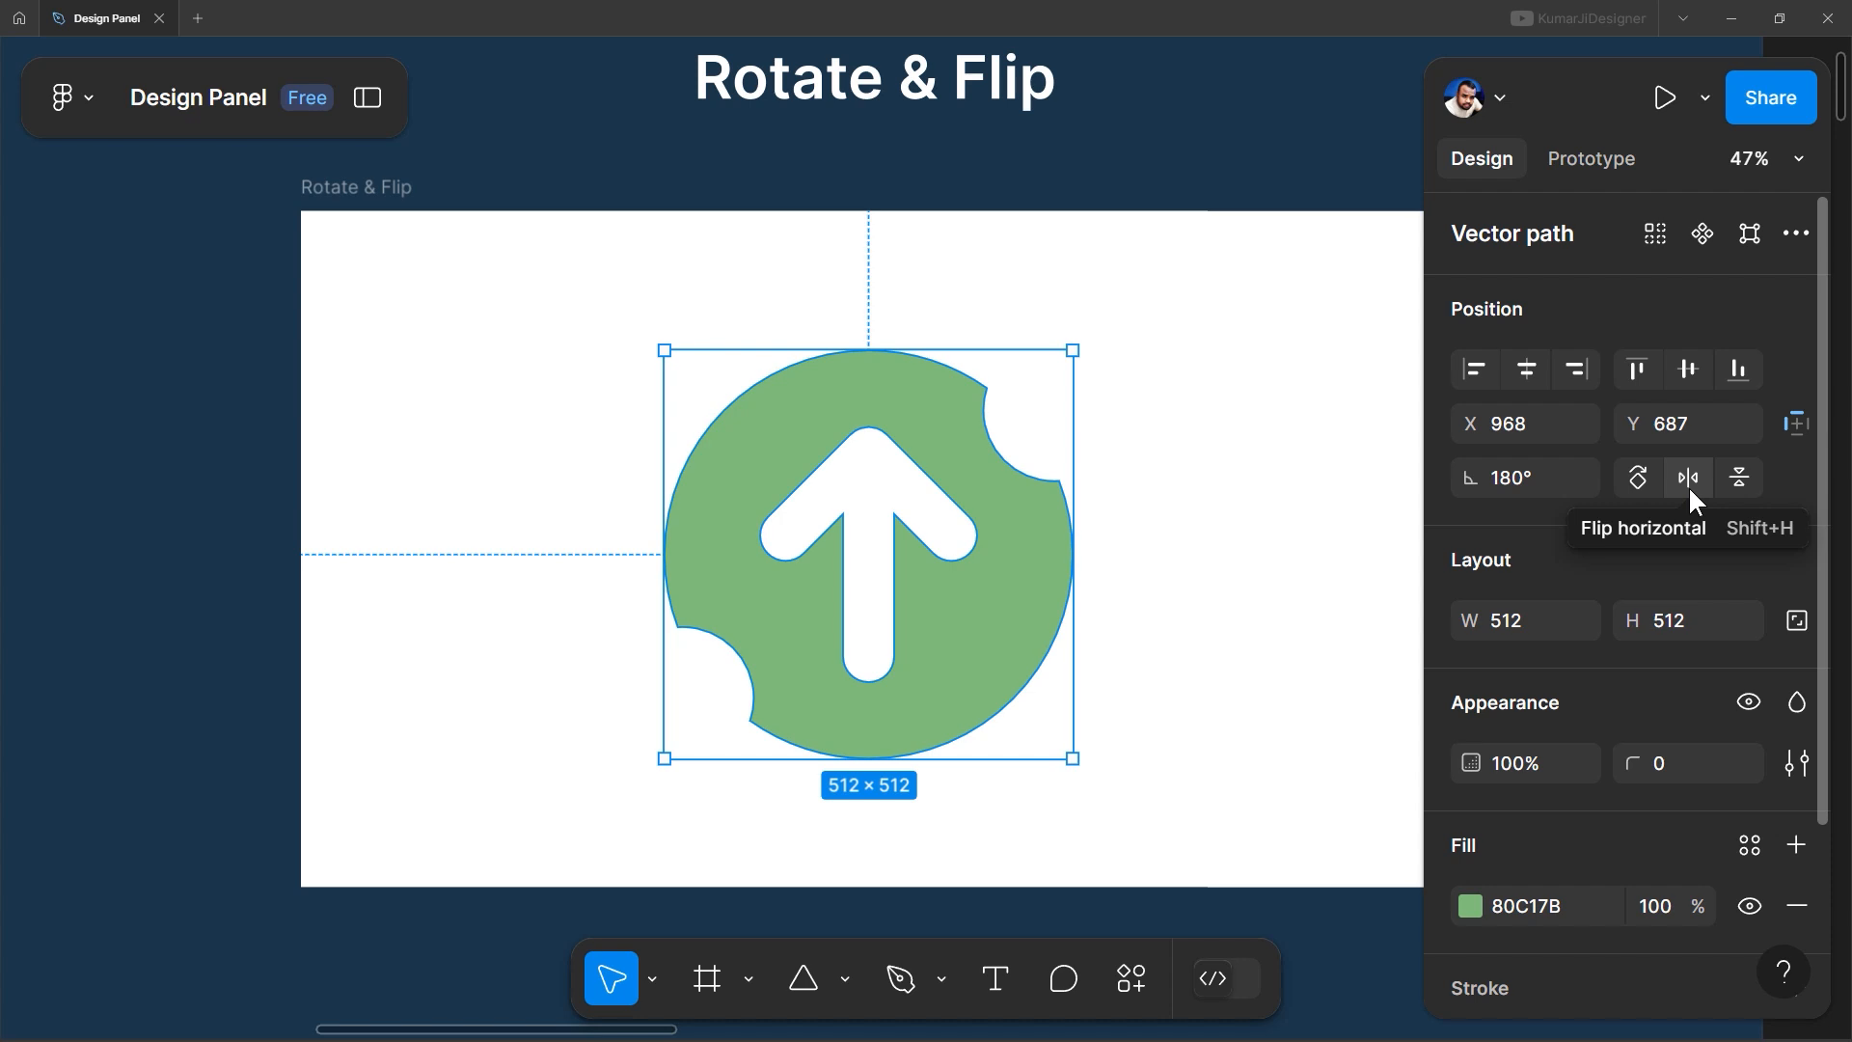
# Reselect the green arrow graphic, flip it horizontally once and flip it vertically twice
pyautogui.click(1253, 498)
pyautogui.click(923, 607)
pyautogui.hotkey('shift', 'h')
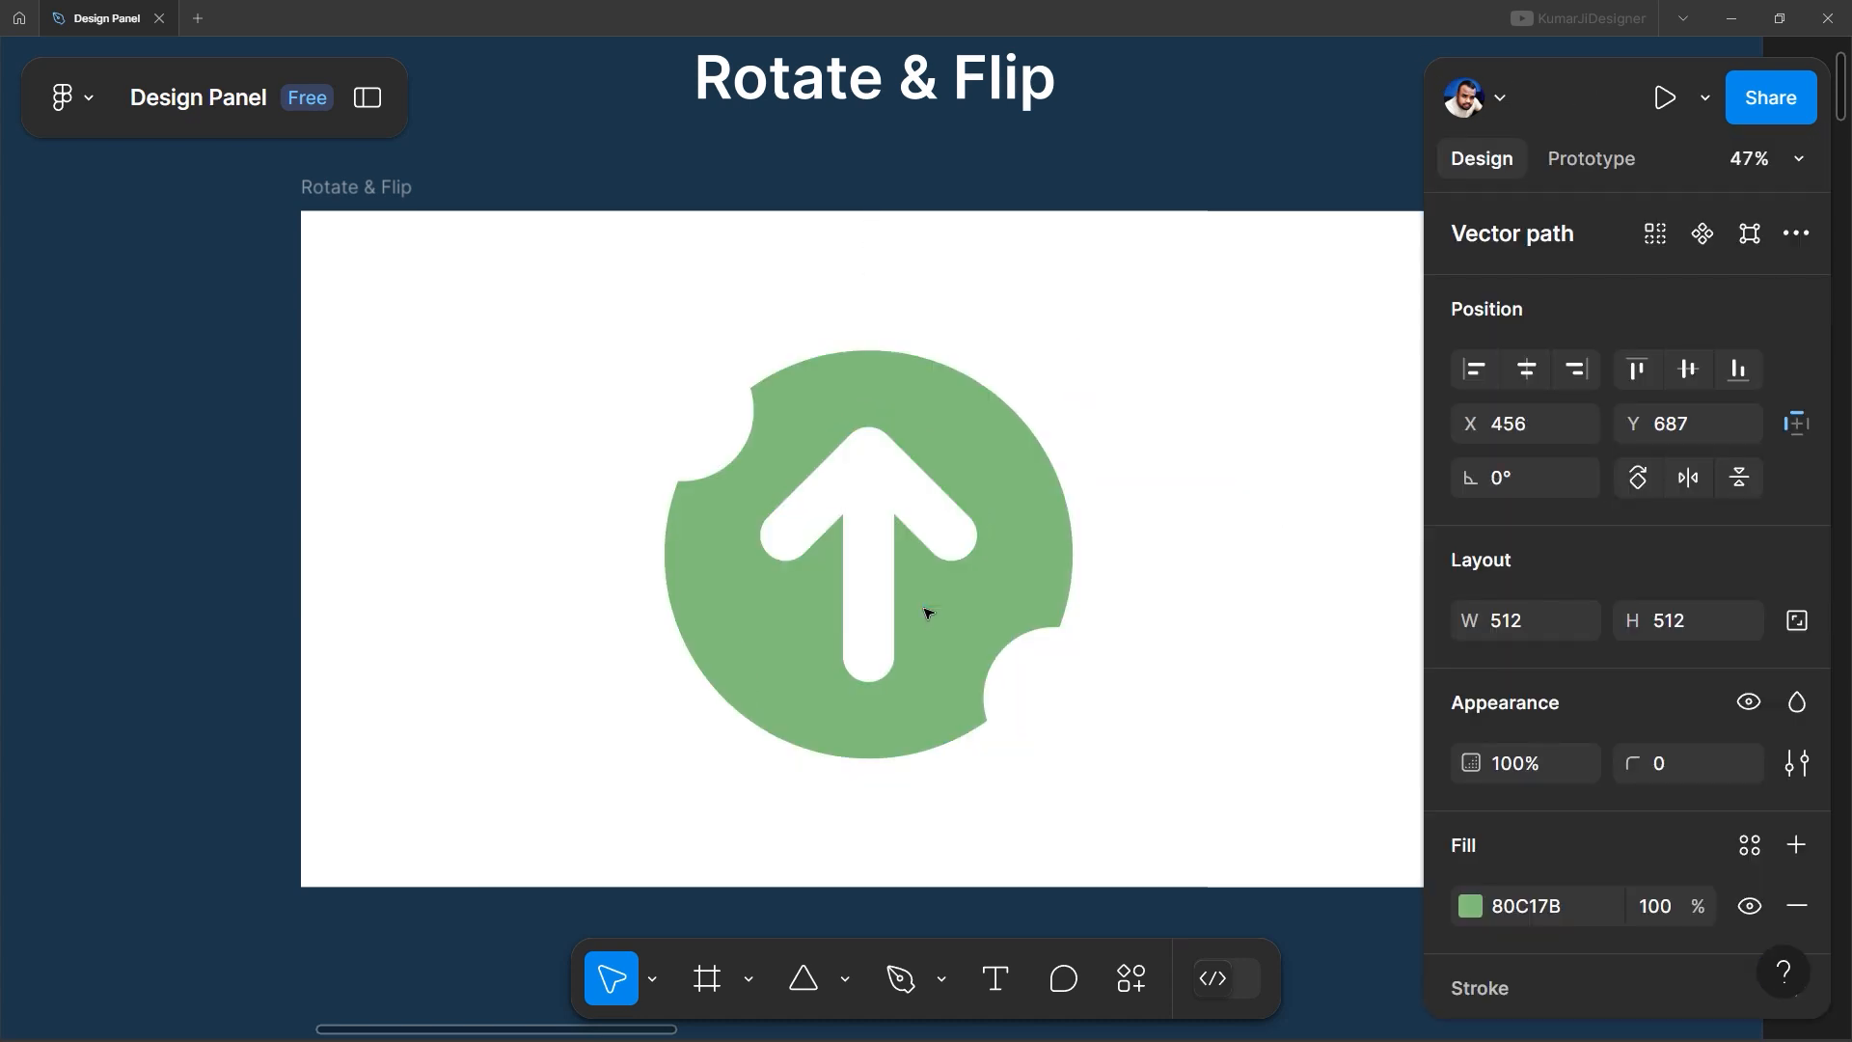
pyautogui.hotkey('shift', 'v')
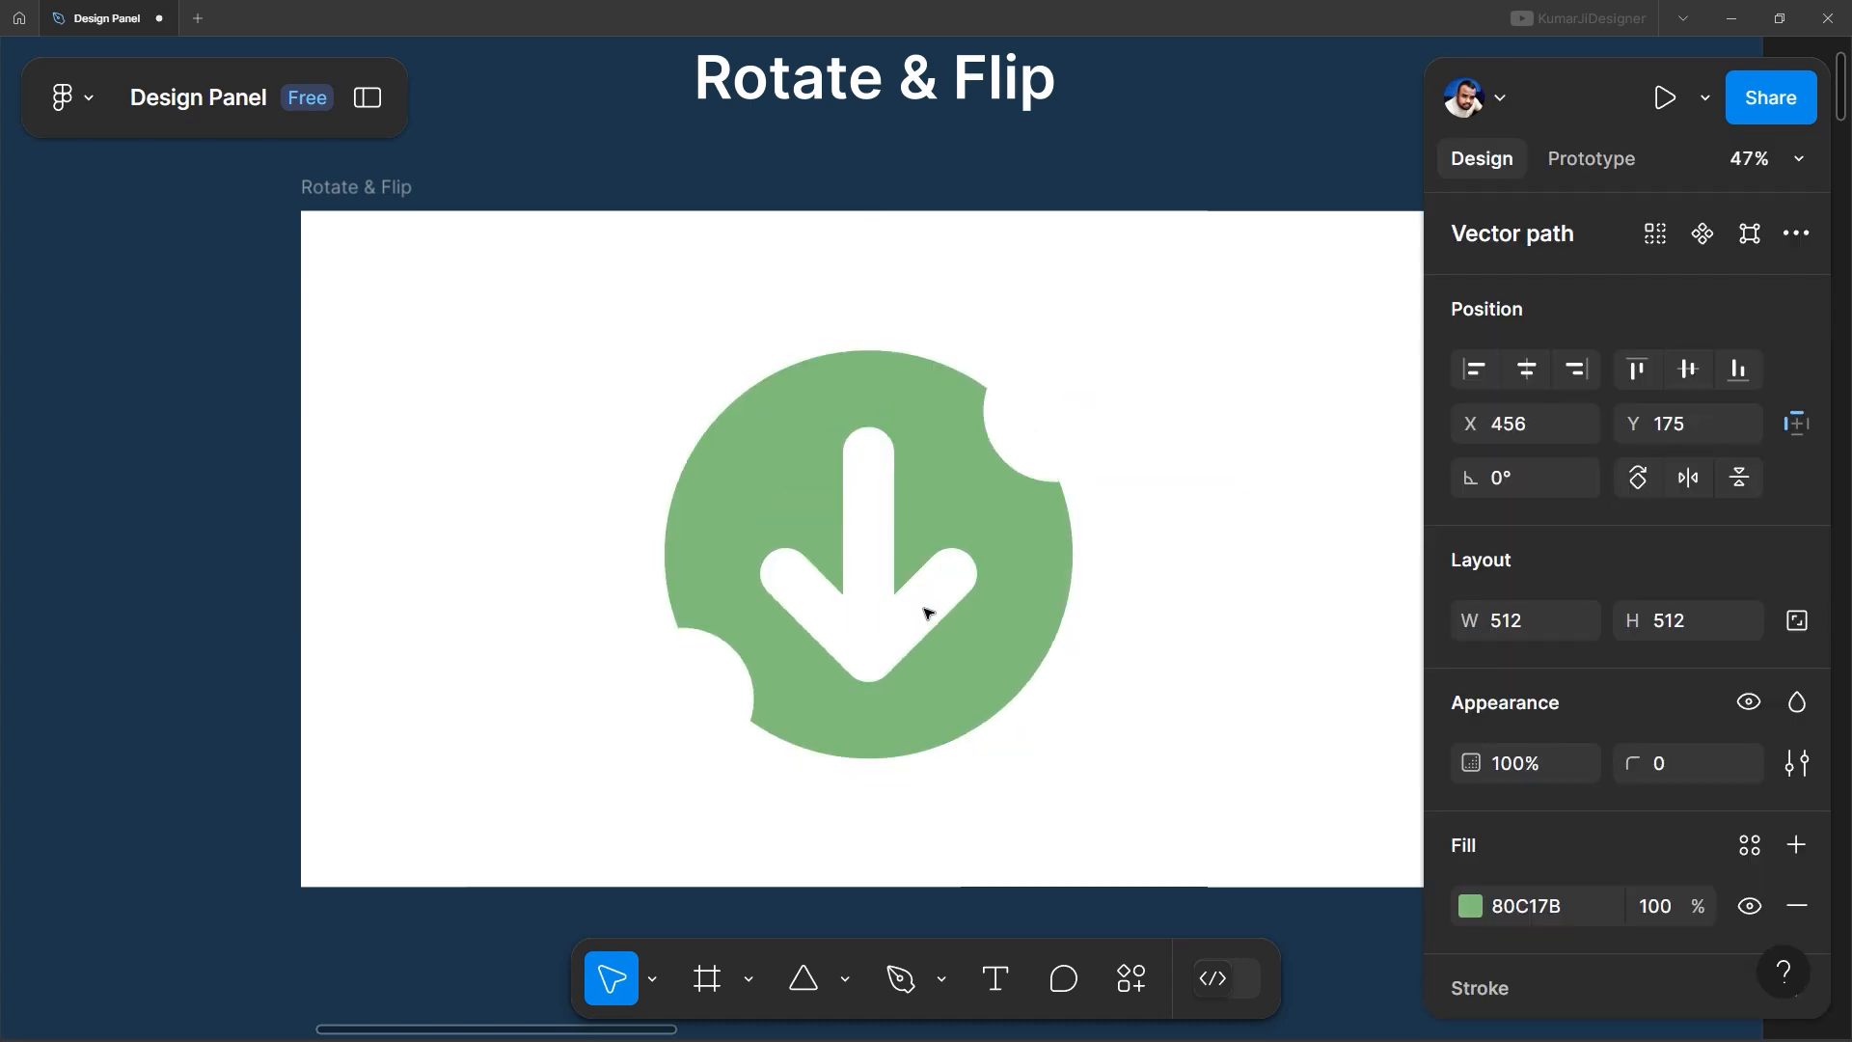
pyautogui.hotkey('shift', 'v')
# Flip the green arrow graphic horizontally four times and vertically once
pyautogui.click(1699, 475)
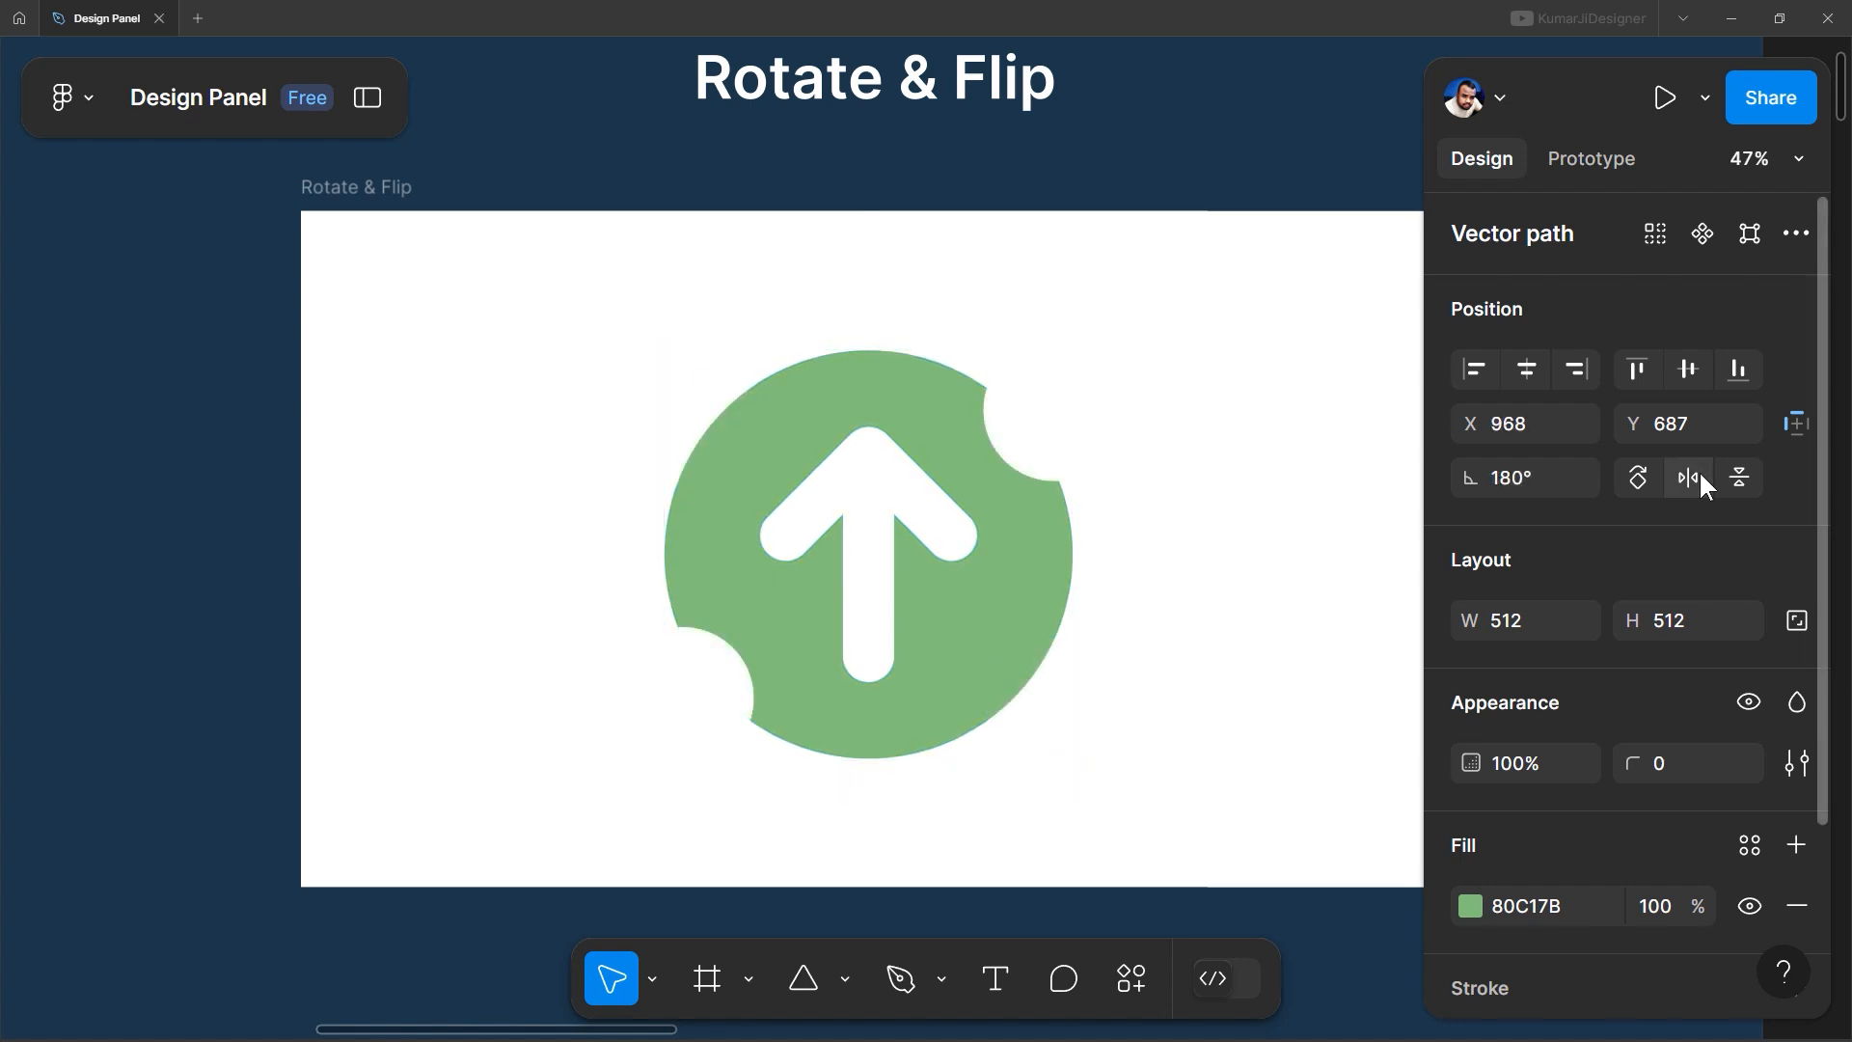
pyautogui.click(1699, 474)
pyautogui.click(1699, 474)
pyautogui.click(1699, 473)
pyautogui.click(1725, 477)
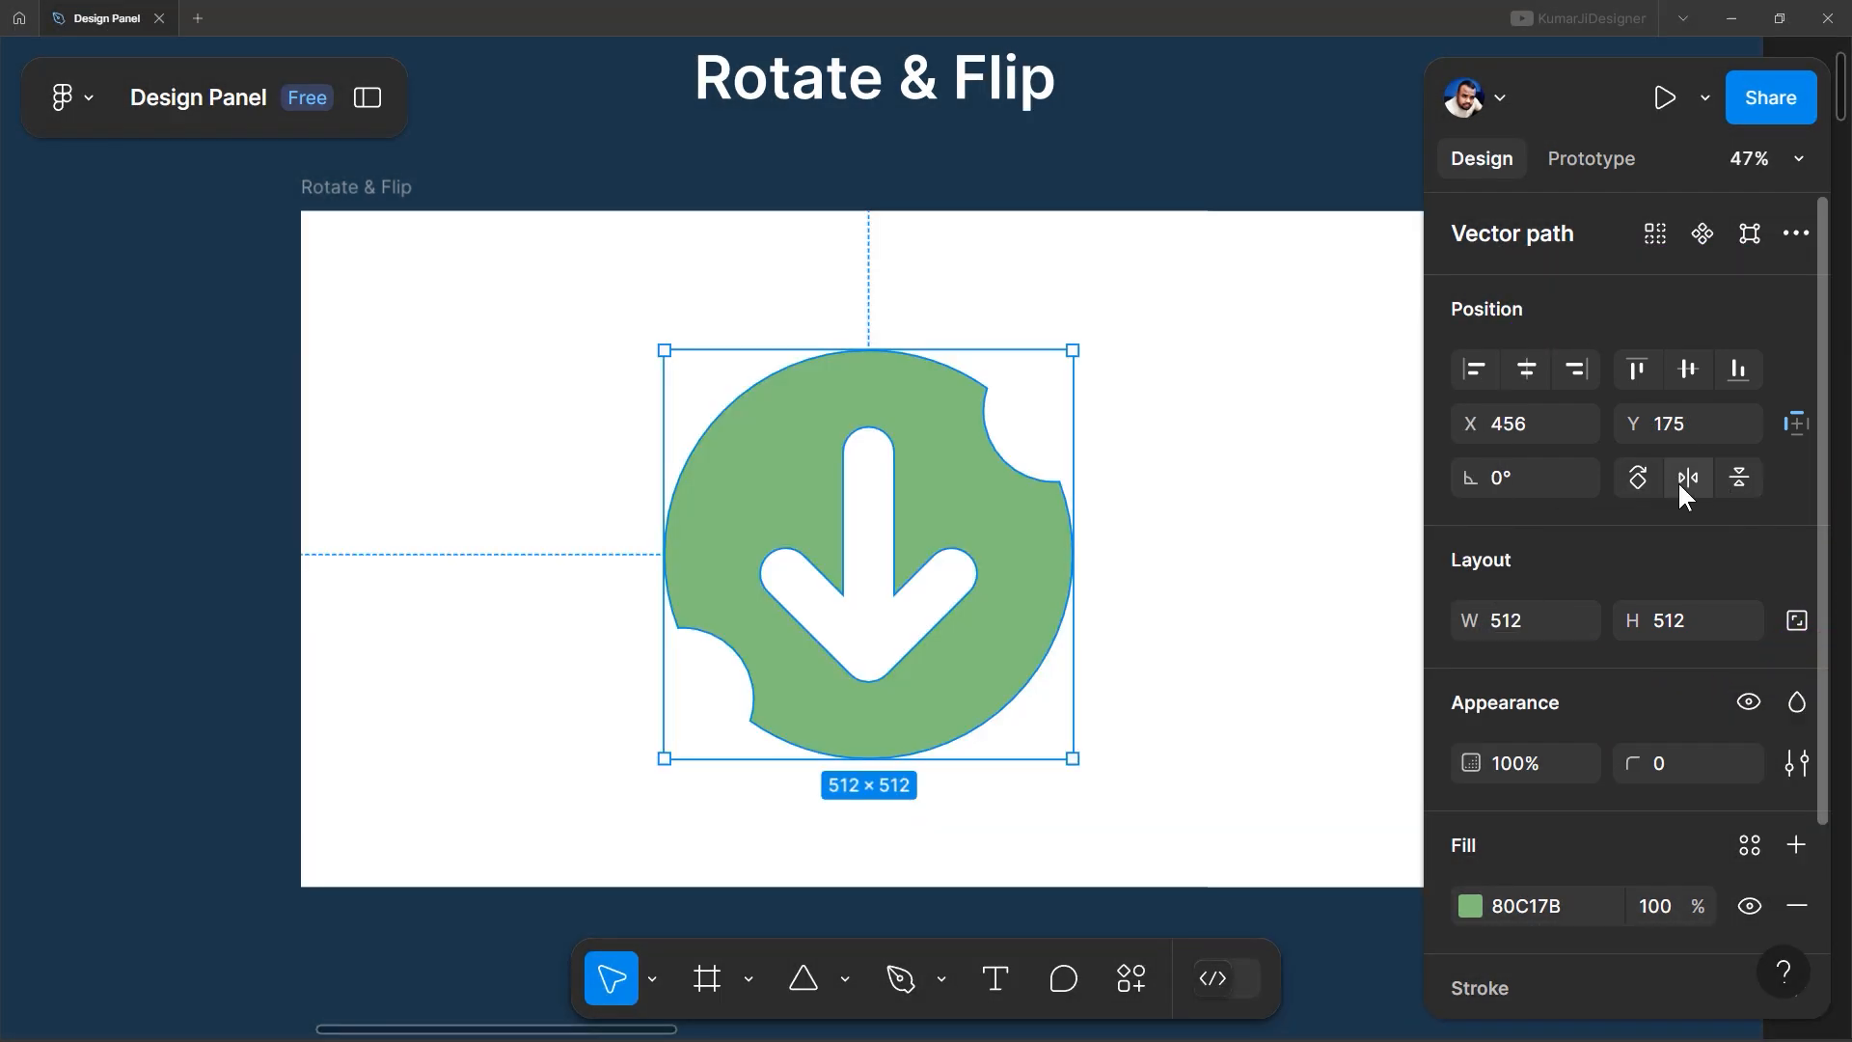
# Flip the green arrow graphic once on each axis, and again three times horizontally and once vertically
pyautogui.click(1687, 476)
pyautogui.click(1735, 479)
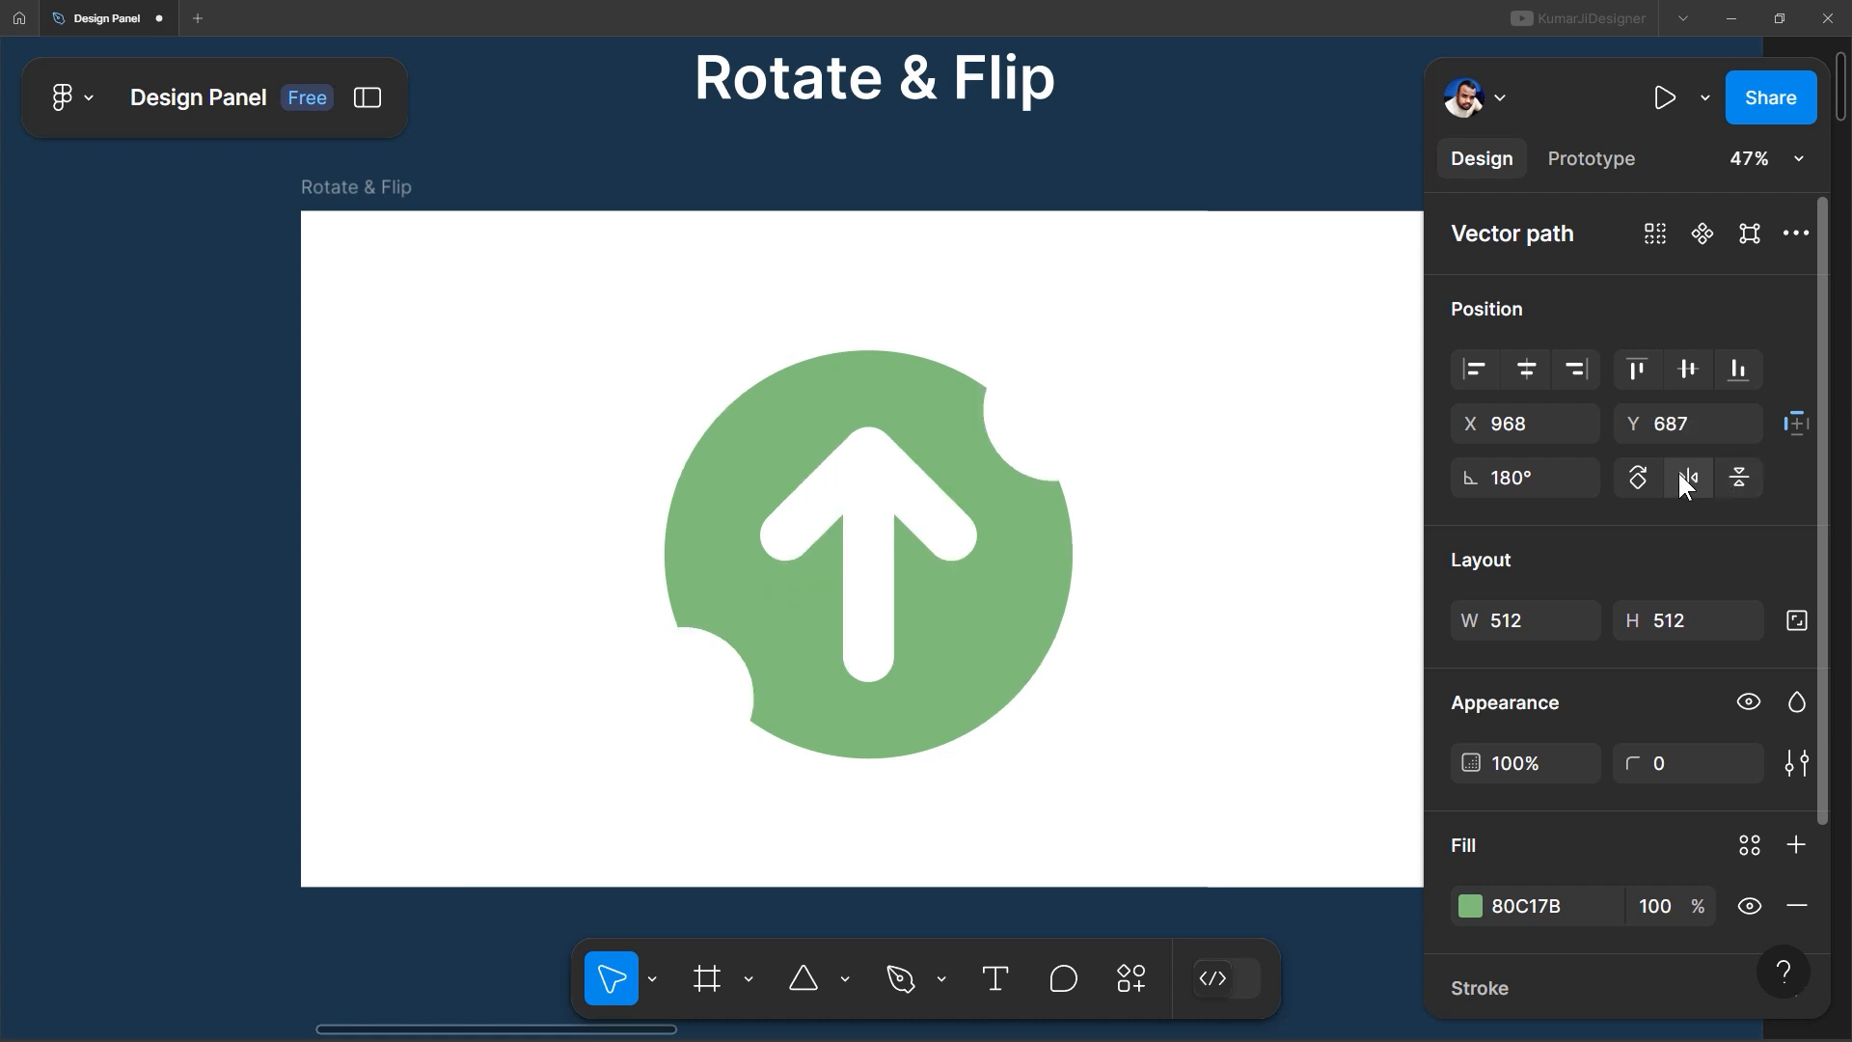
pyautogui.click(1683, 474)
pyautogui.click(1687, 475)
pyautogui.click(1687, 474)
pyautogui.click(1741, 475)
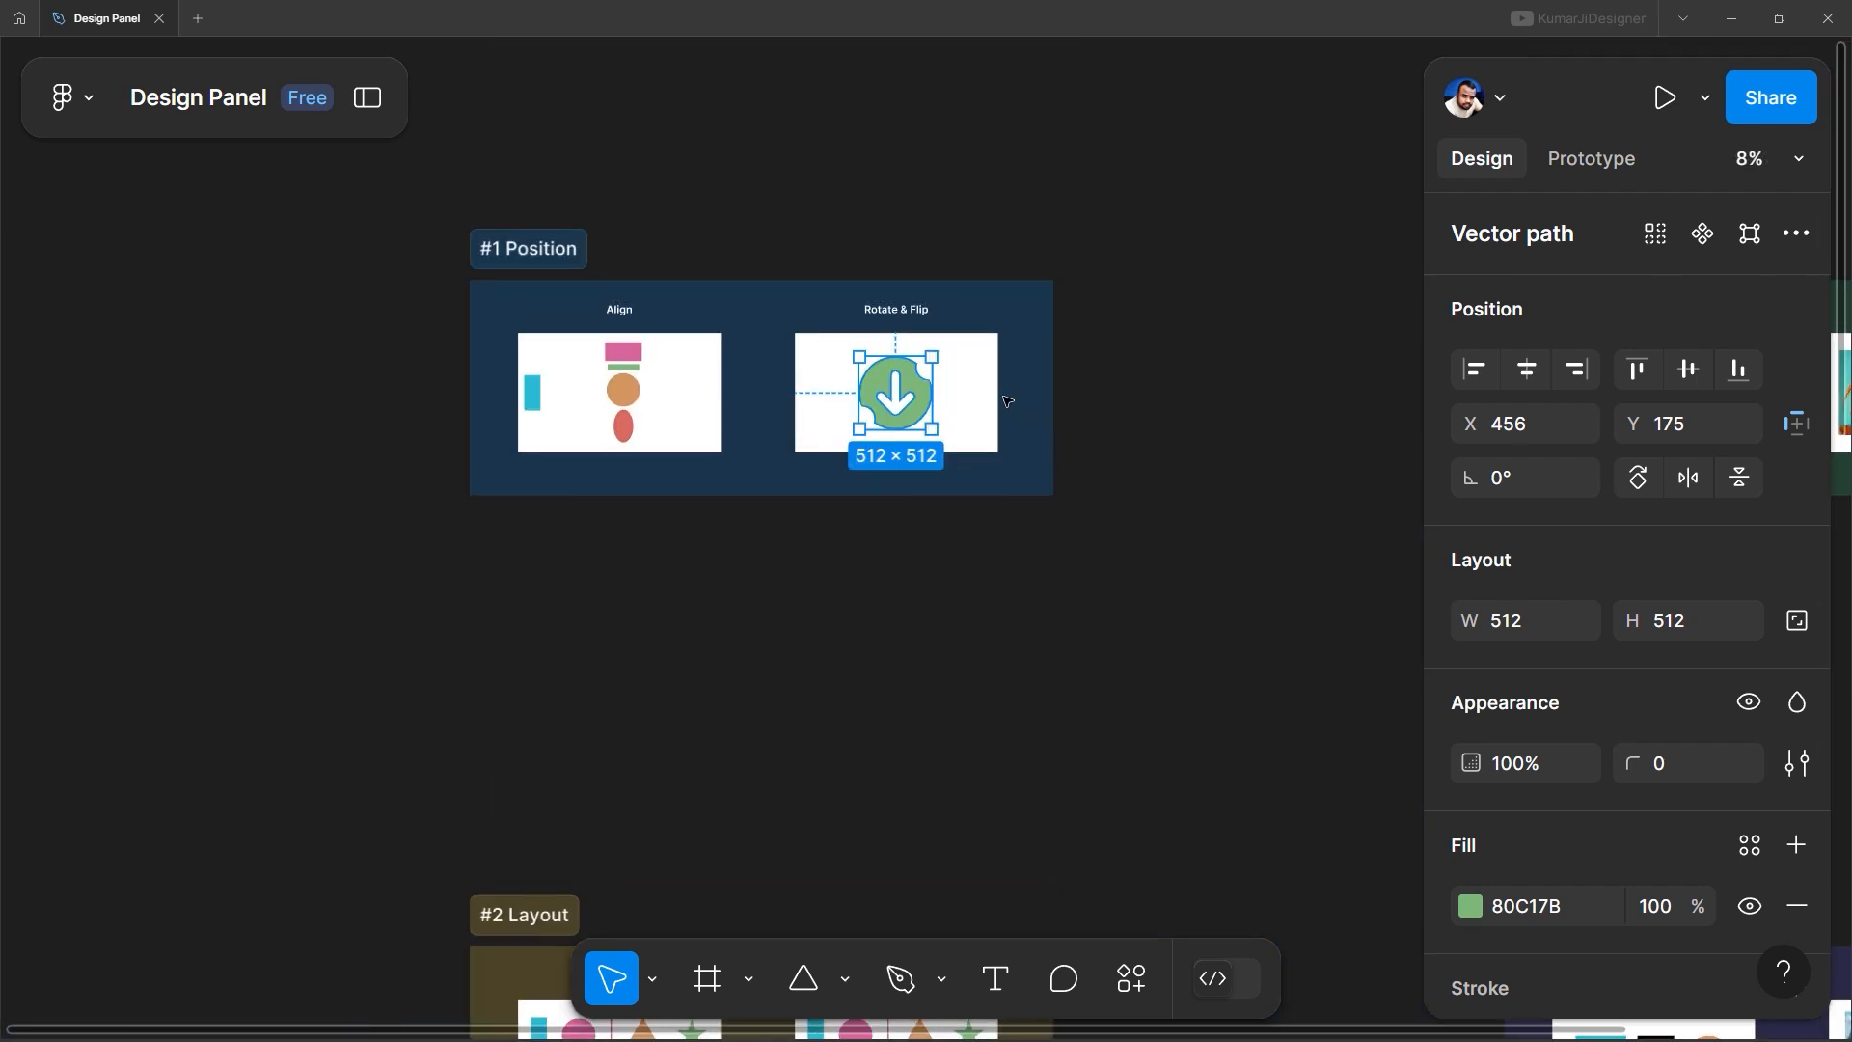
# Go to the Width & Height frame and select the cyan rectangle
pyautogui.scroll(3, 968, 377)
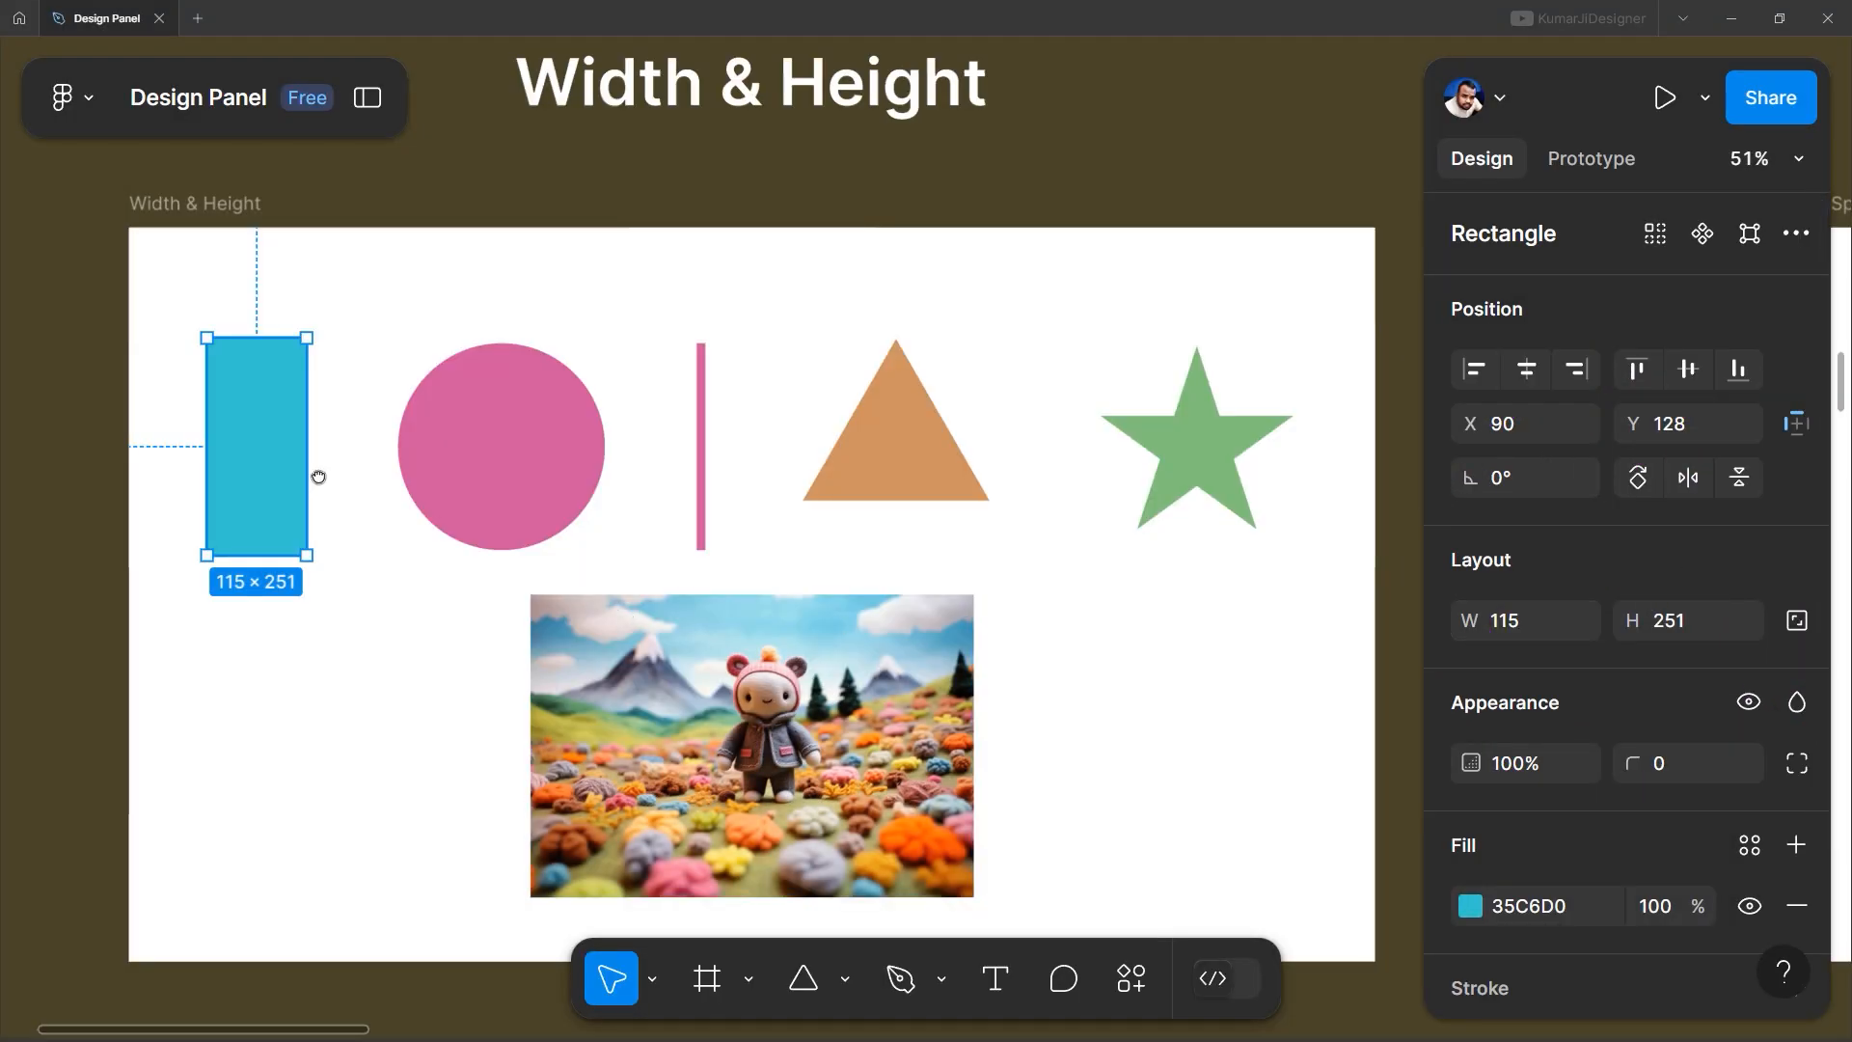
pyautogui.moveTo(319, 476); pyautogui.dragTo(312, 503)
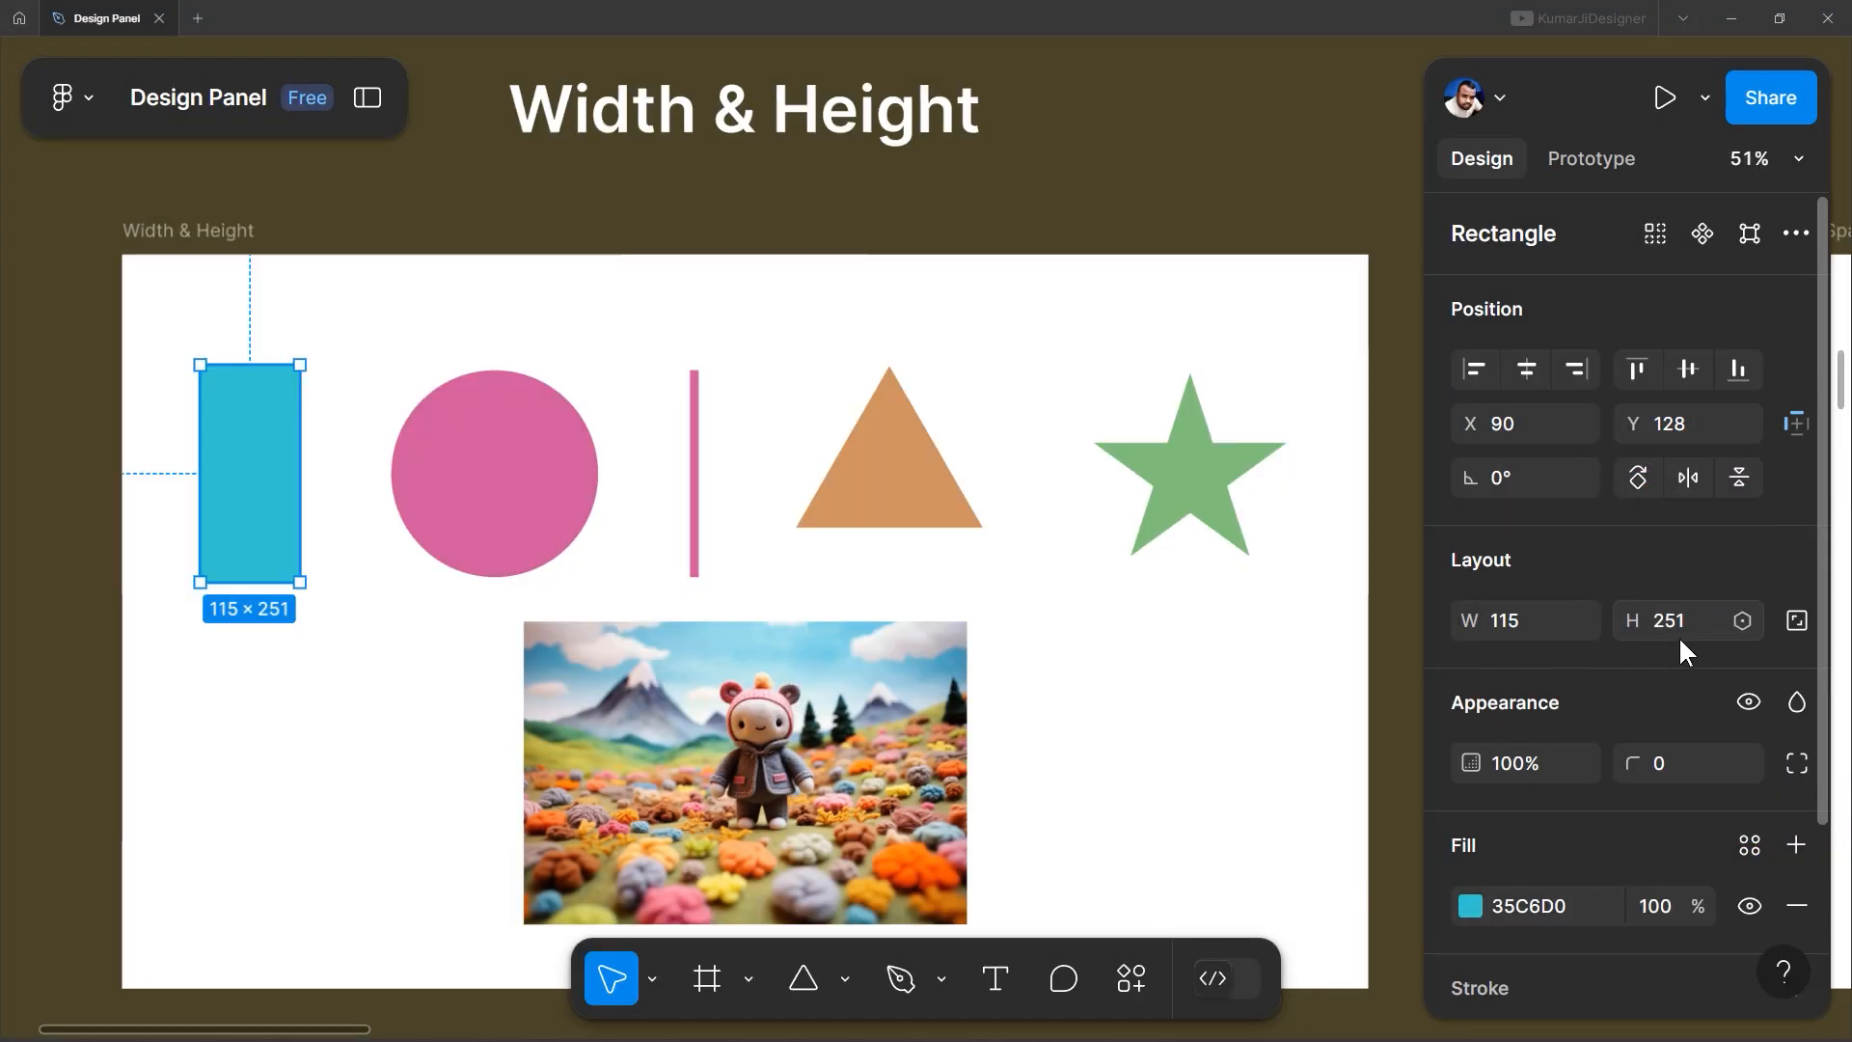
# Try resizing the cyan rectangle by scrubbing its width and by setting width and height to 200, undoing each change
pyautogui.moveTo(1471, 620); pyautogui.dragTo(1549, 628)
pyautogui.hotkey('ctrl', 'z')
pyautogui.click(1534, 624)
pyautogui.write('200')
pyautogui.press('Return')
pyautogui.click(1687, 622)
pyautogui.write('200')
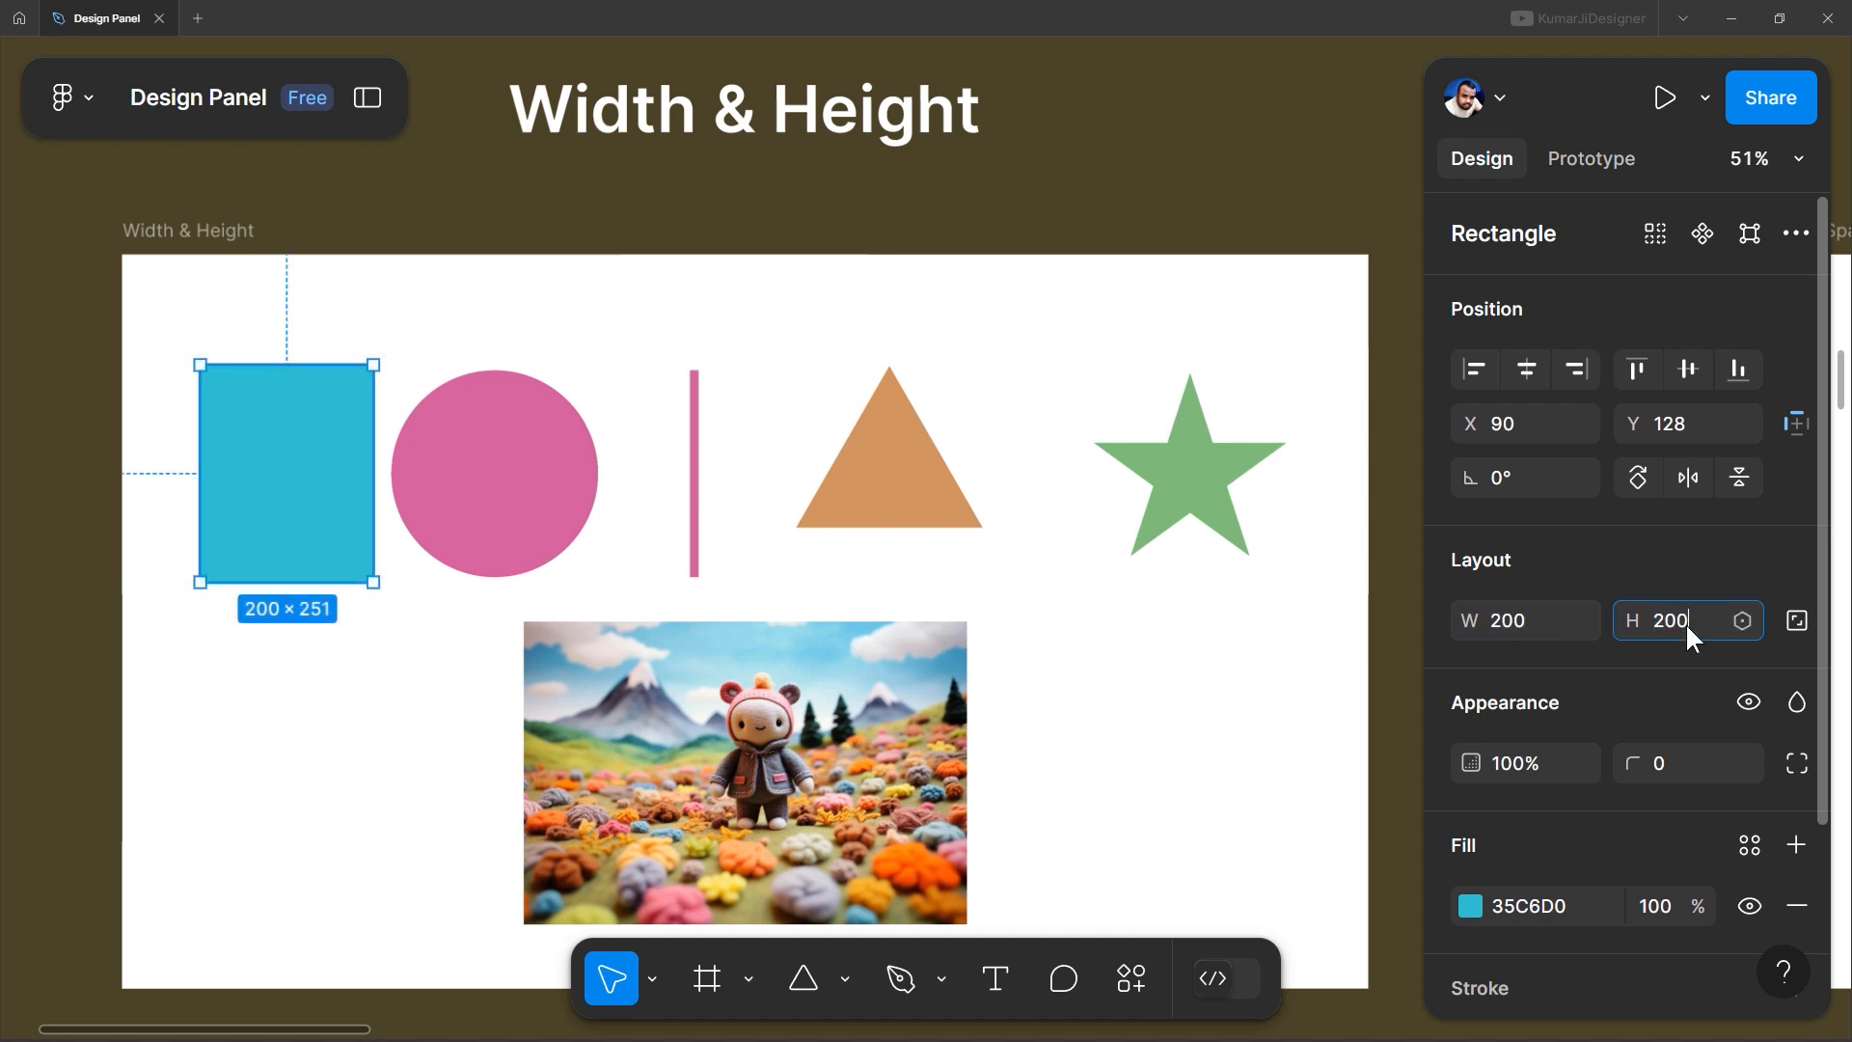
pyautogui.press('Return')
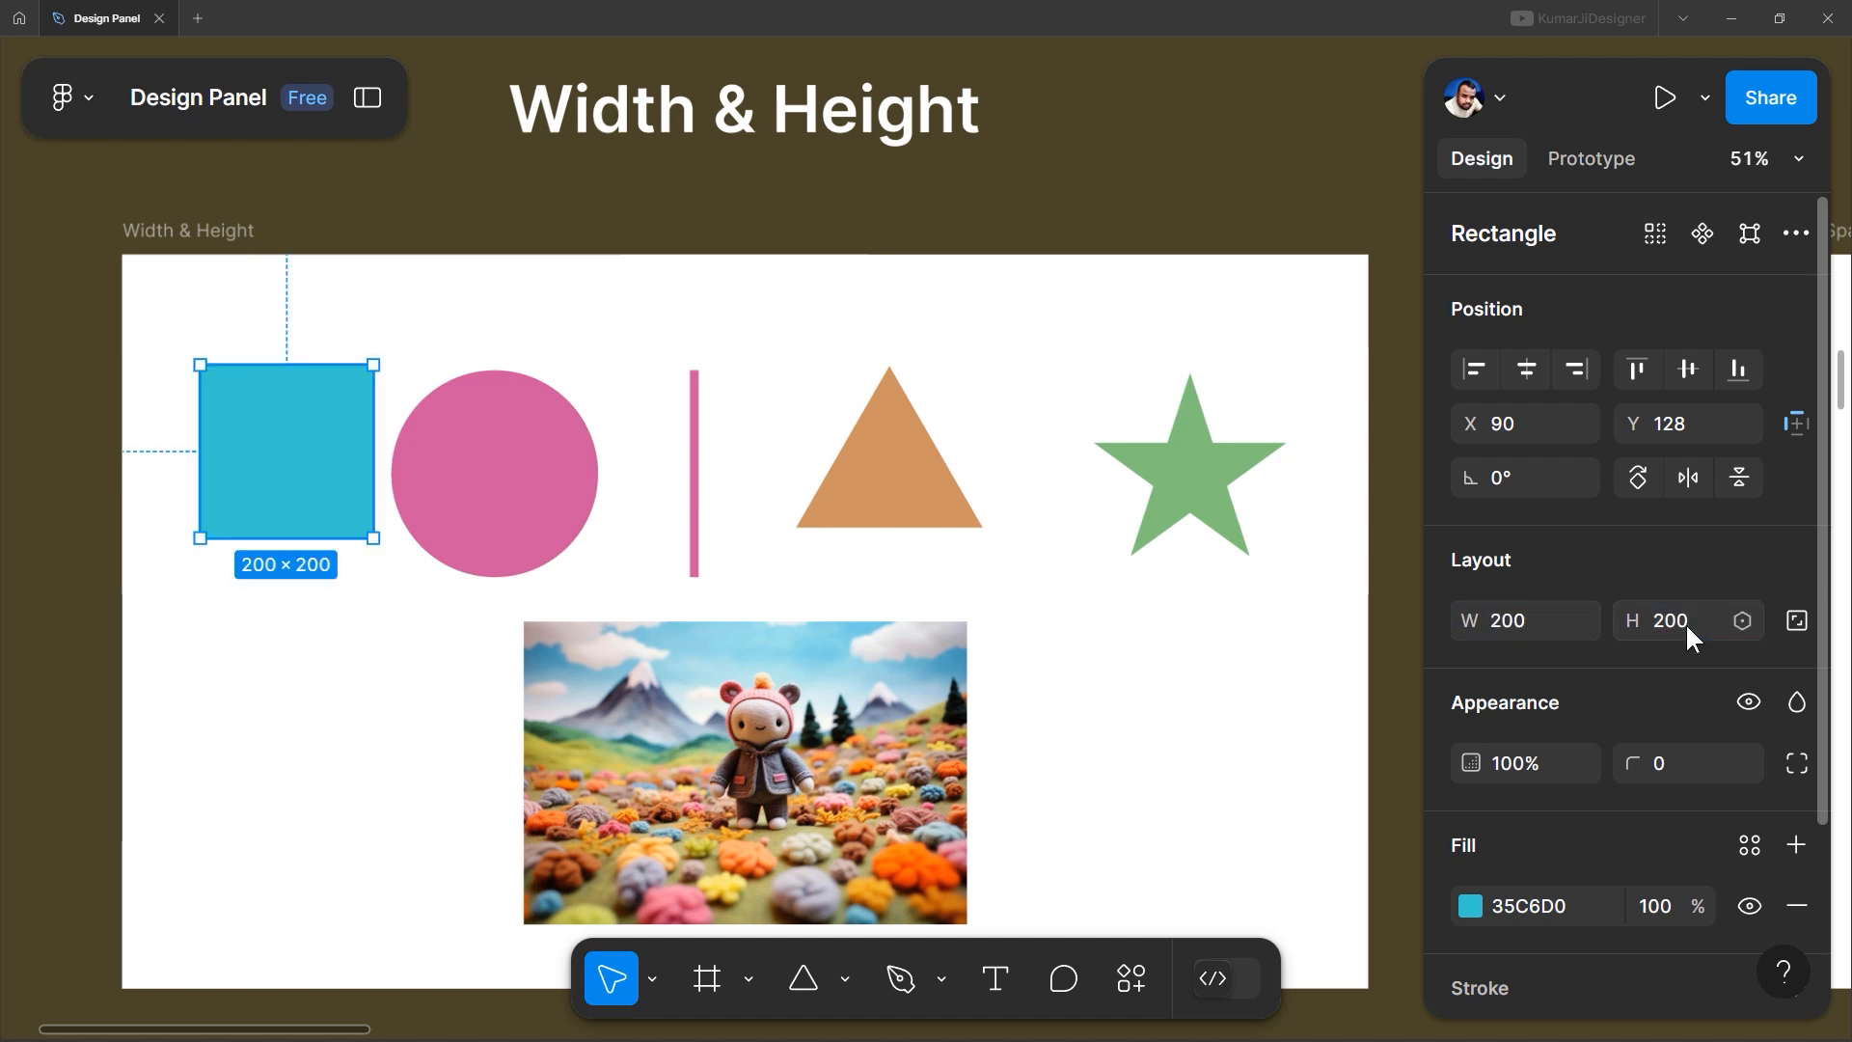
pyautogui.hotkey('ctrl', 'z')
pyautogui.hotkey('ctrl', 'z')
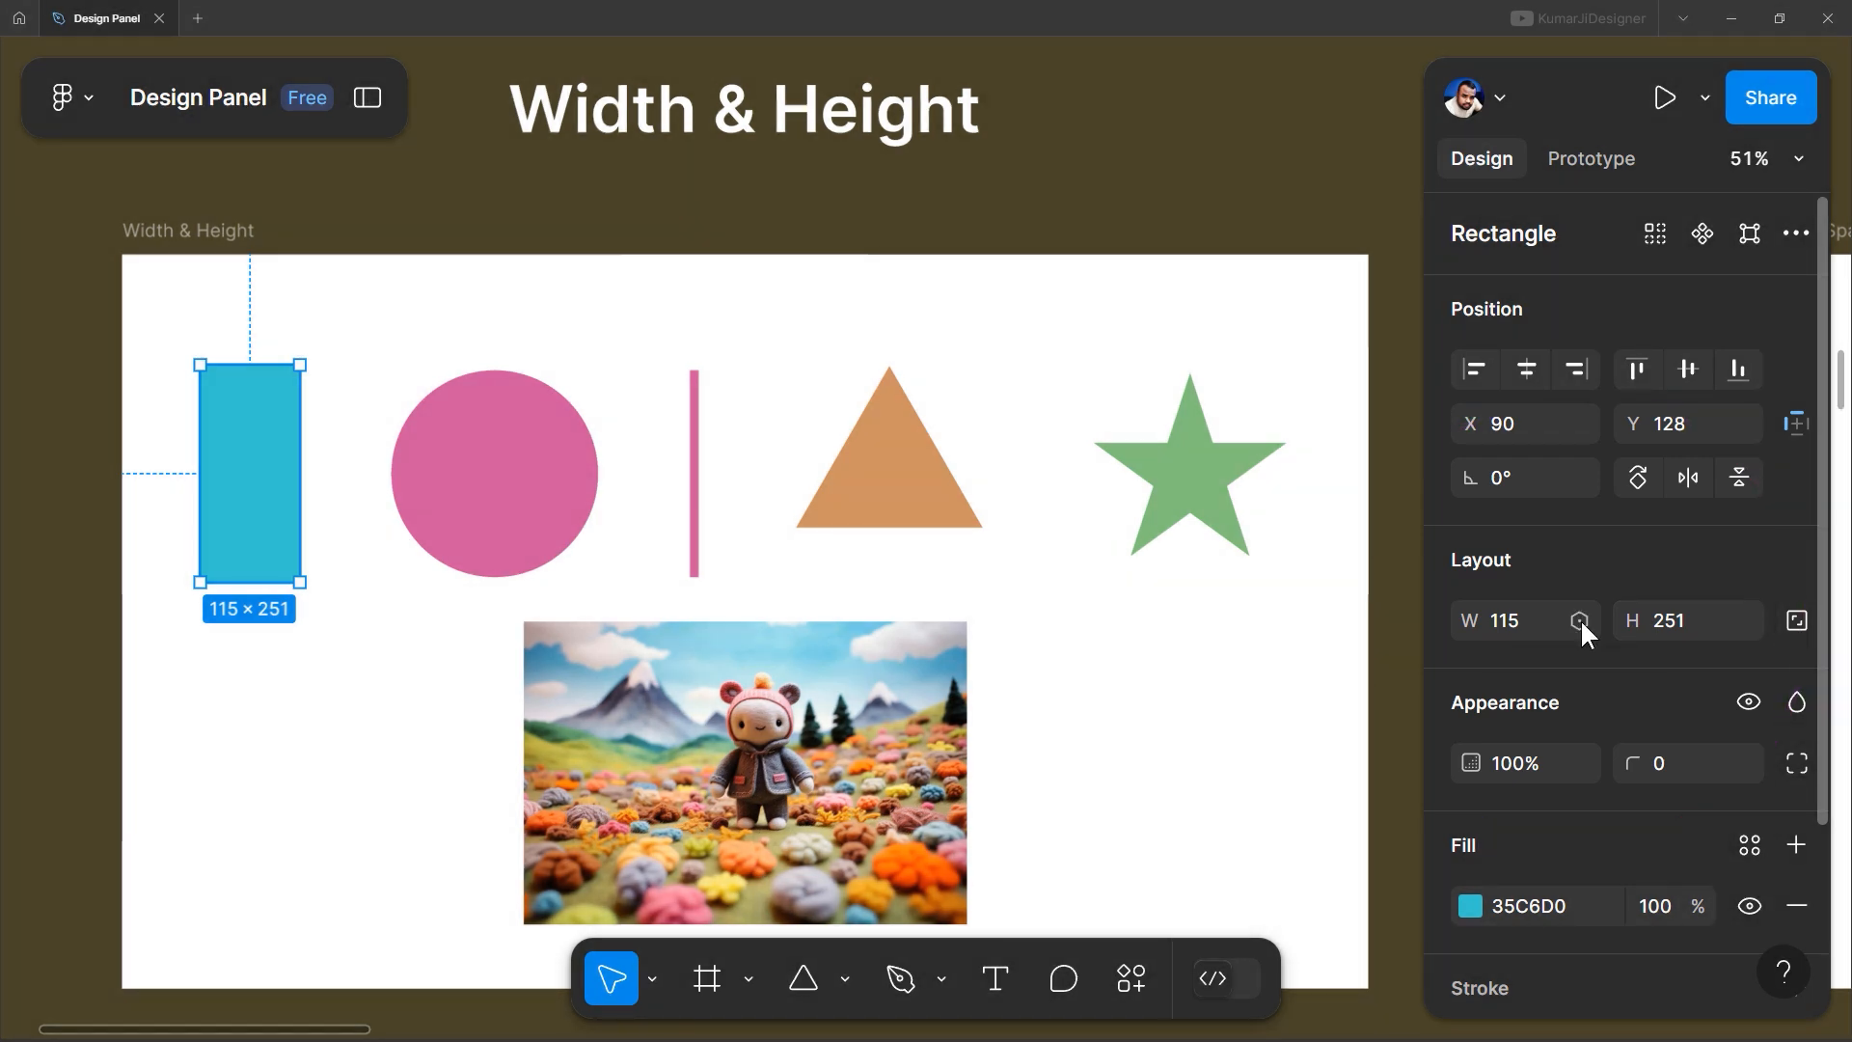
# Lock the cyan rectangle's aspect ratio and resize it from its lower-right corner
pyautogui.click(1798, 625)
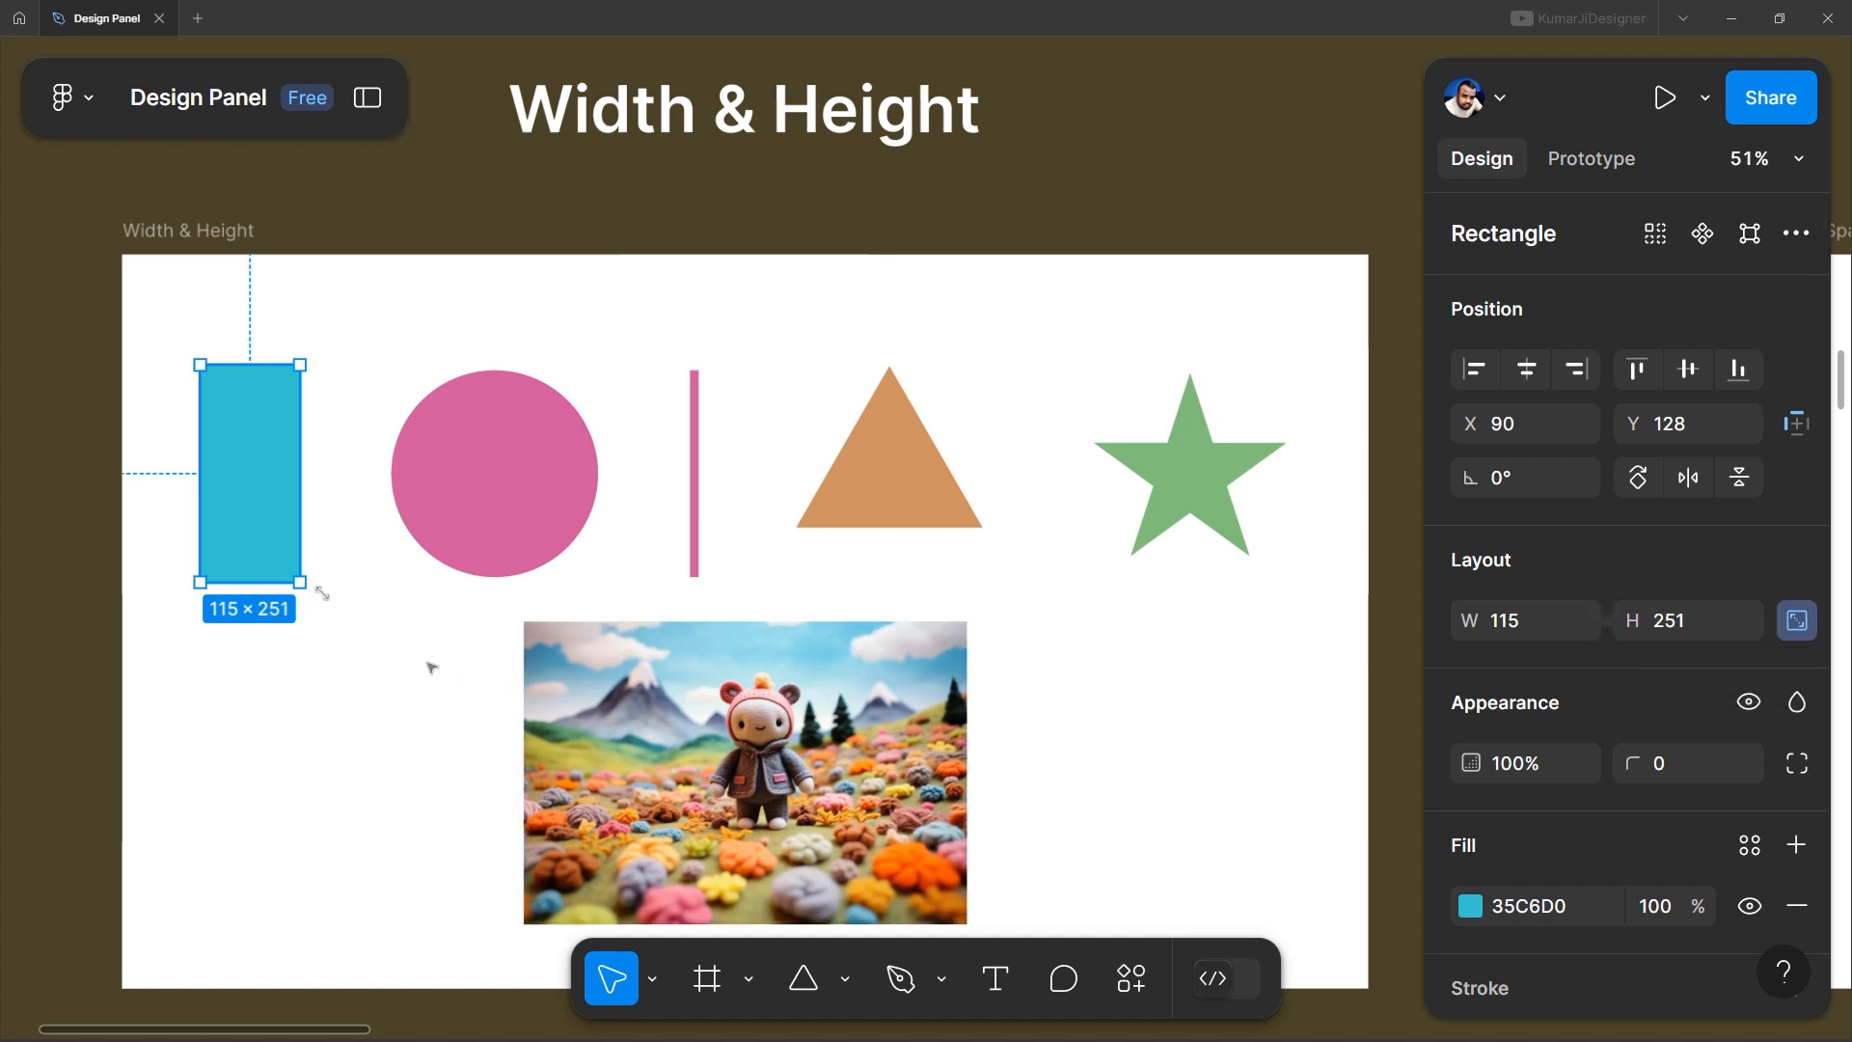
pyautogui.moveTo(300, 583); pyautogui.dragTo(291, 501)
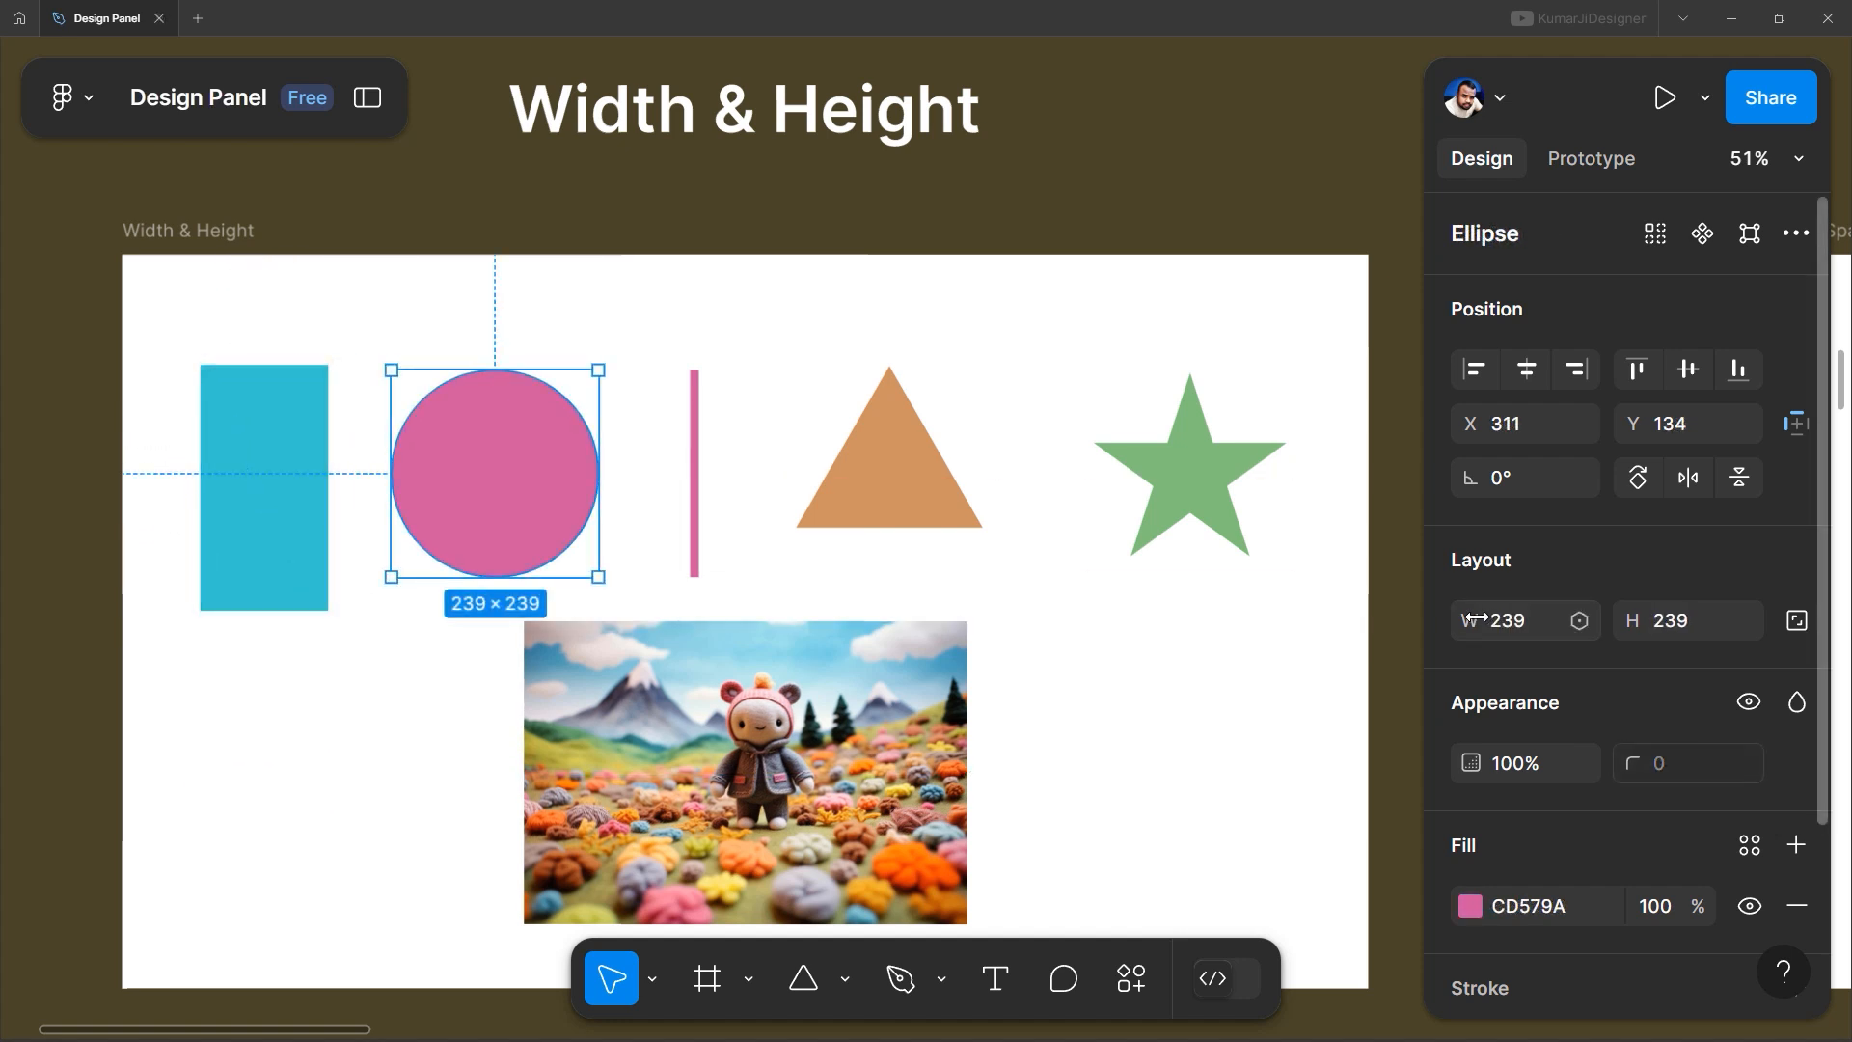
# Try changing only the pink circle's width, and with its aspect ratio locked enlarge it proportionally
pyautogui.moveTo(1480, 620); pyautogui.dragTo(1609, 644)
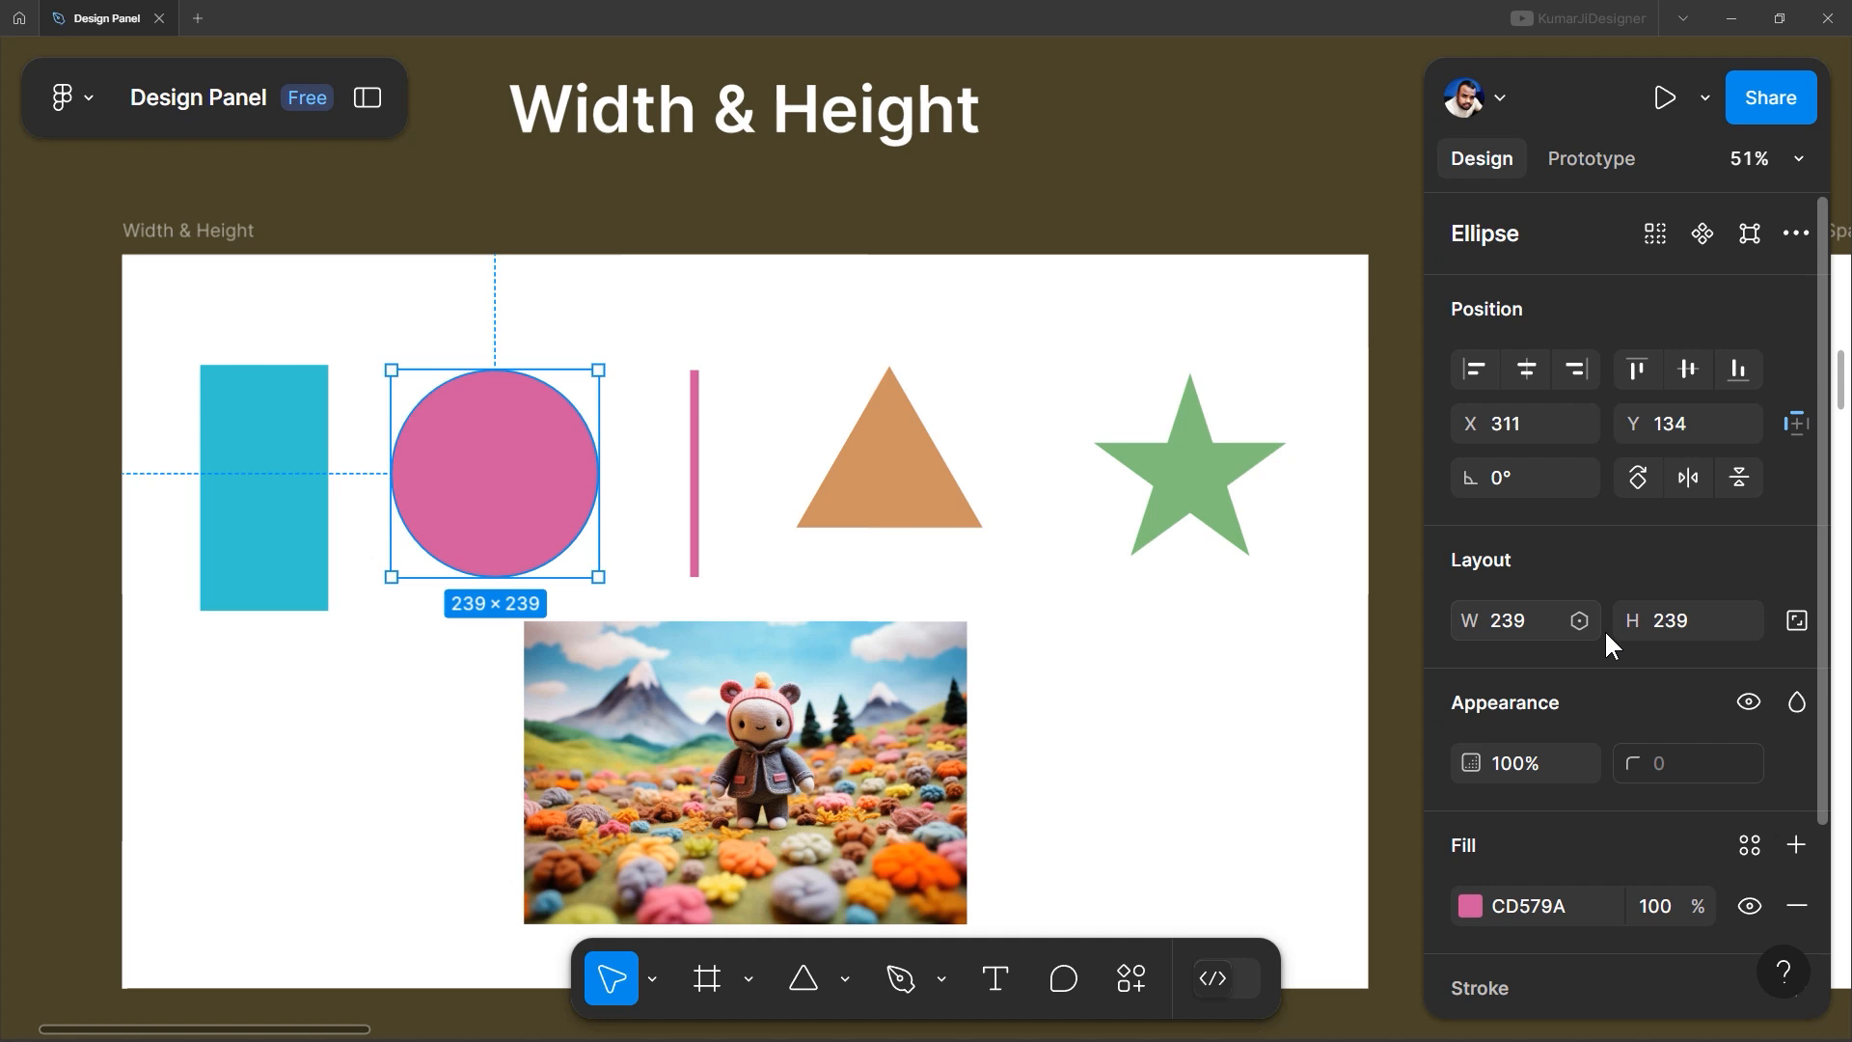
pyautogui.click(1795, 622)
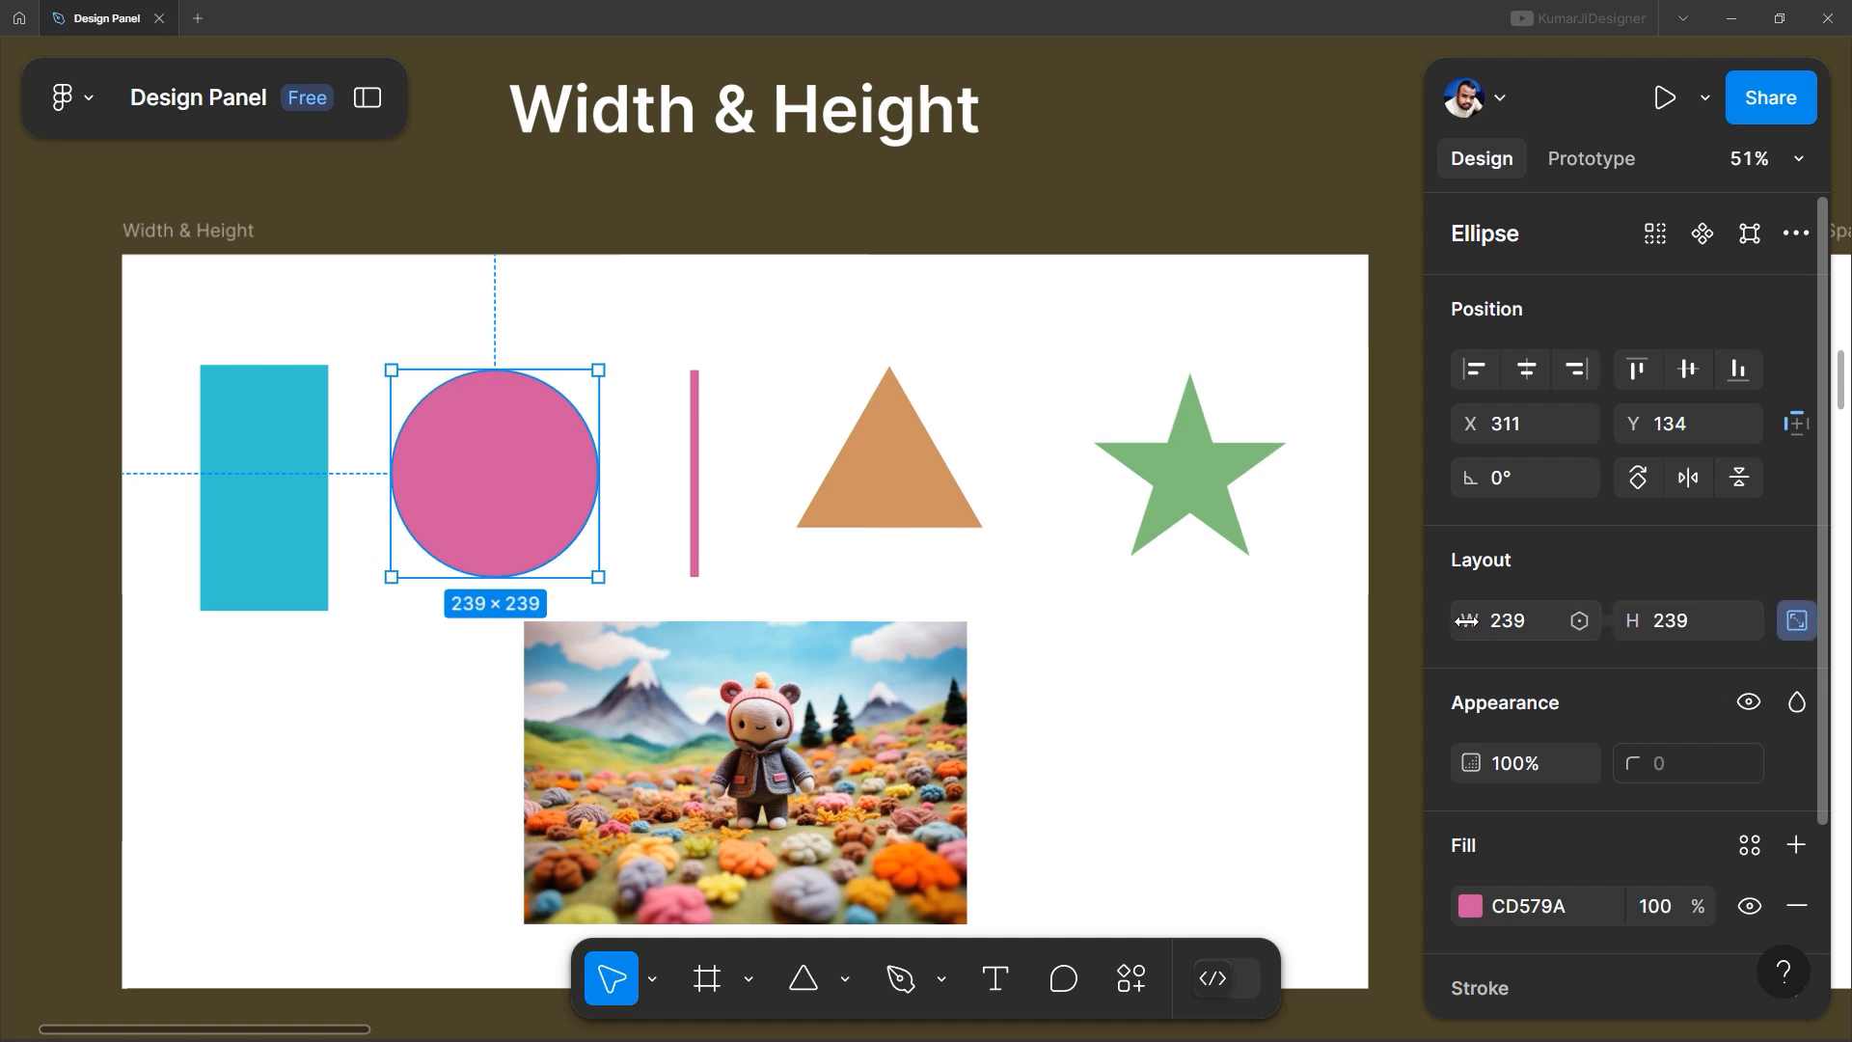
pyautogui.moveTo(1467, 622); pyautogui.dragTo(1588, 616)
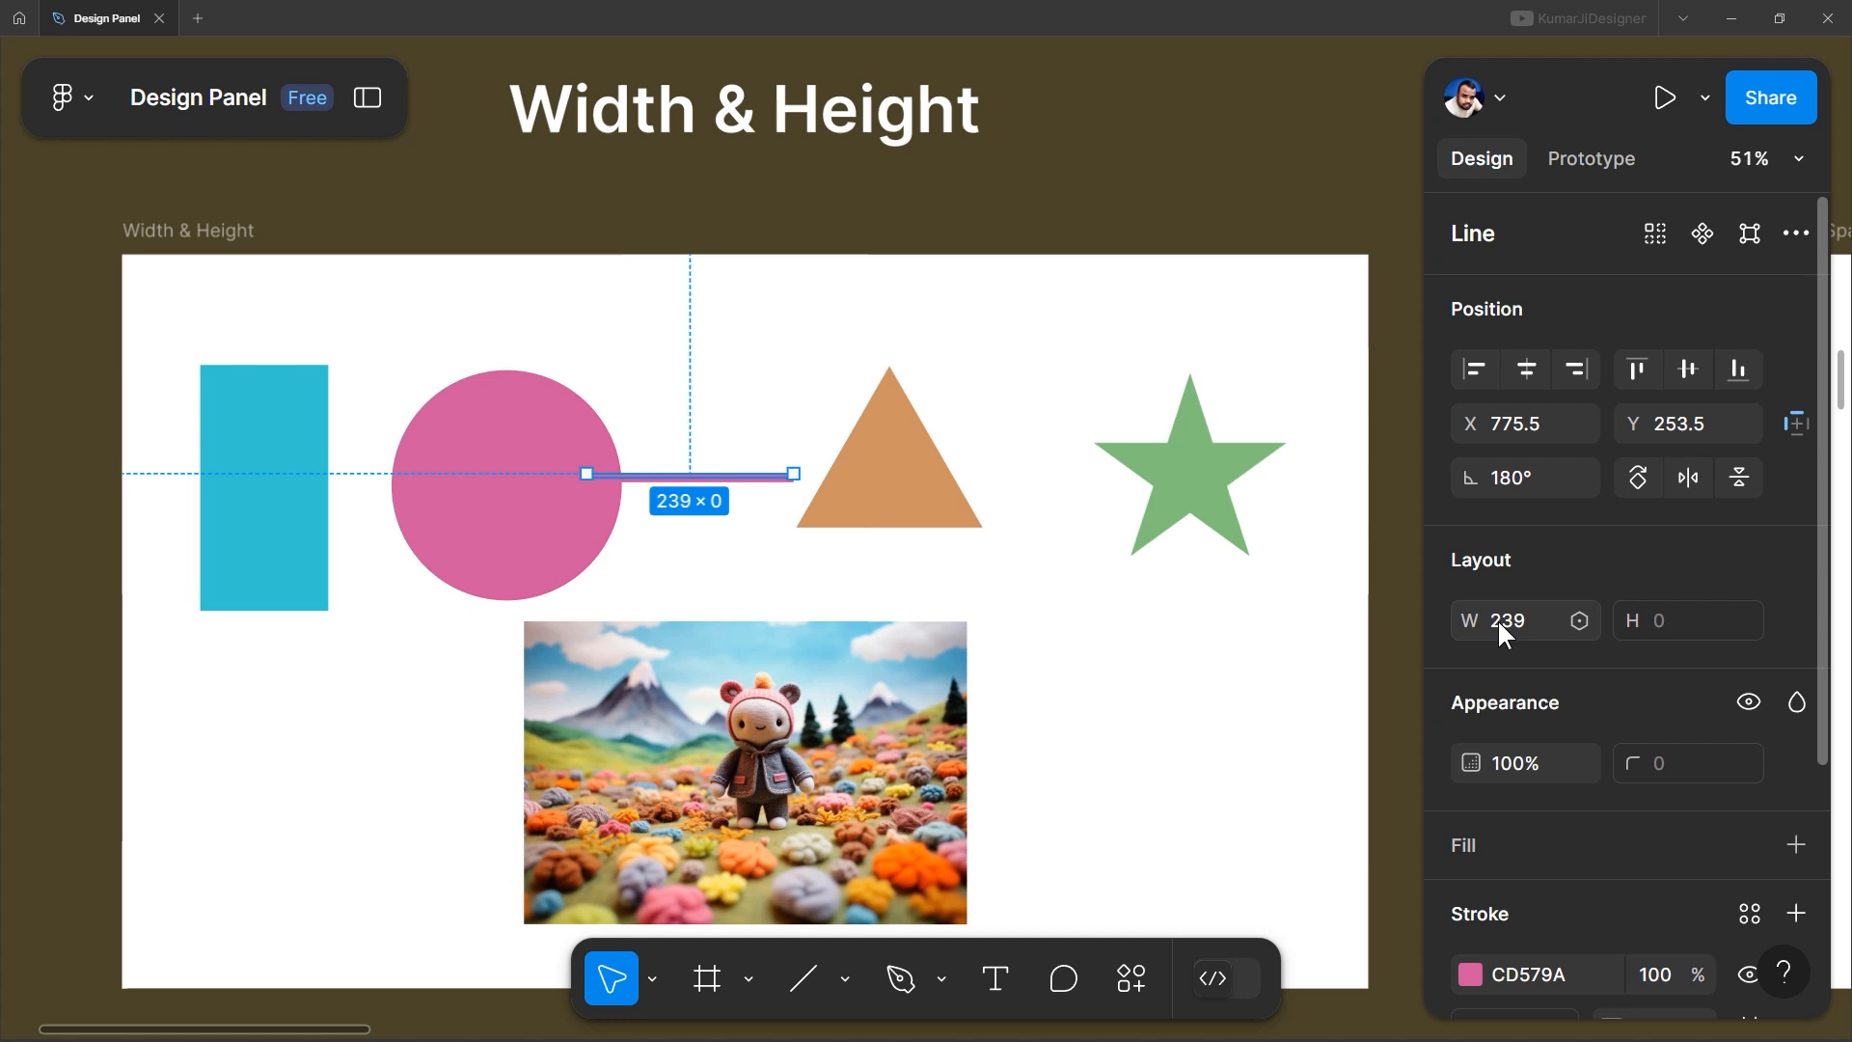
# Rotate the pink line to -90° so it stands vertical and lengthen it to about the circle's height
pyautogui.moveTo(801, 476); pyautogui.dragTo(698, 344)
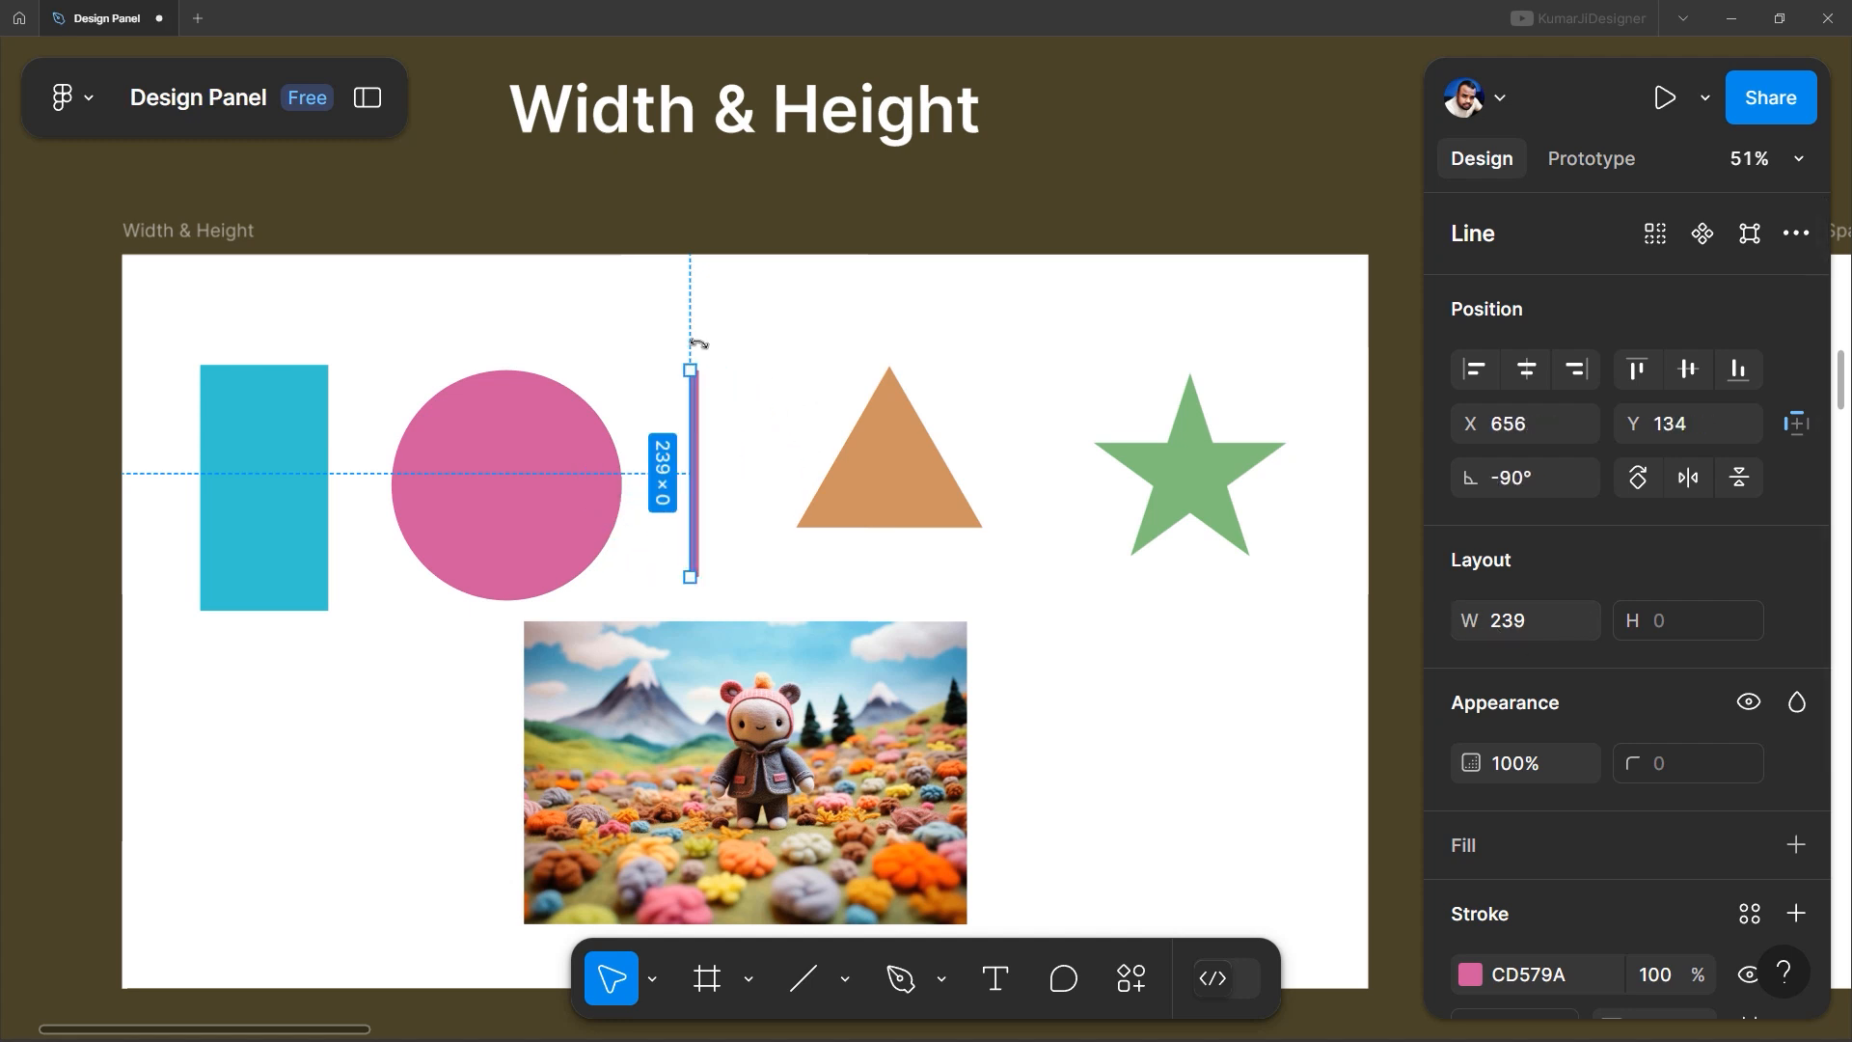
pyautogui.moveTo(1471, 620); pyautogui.dragTo(1557, 622)
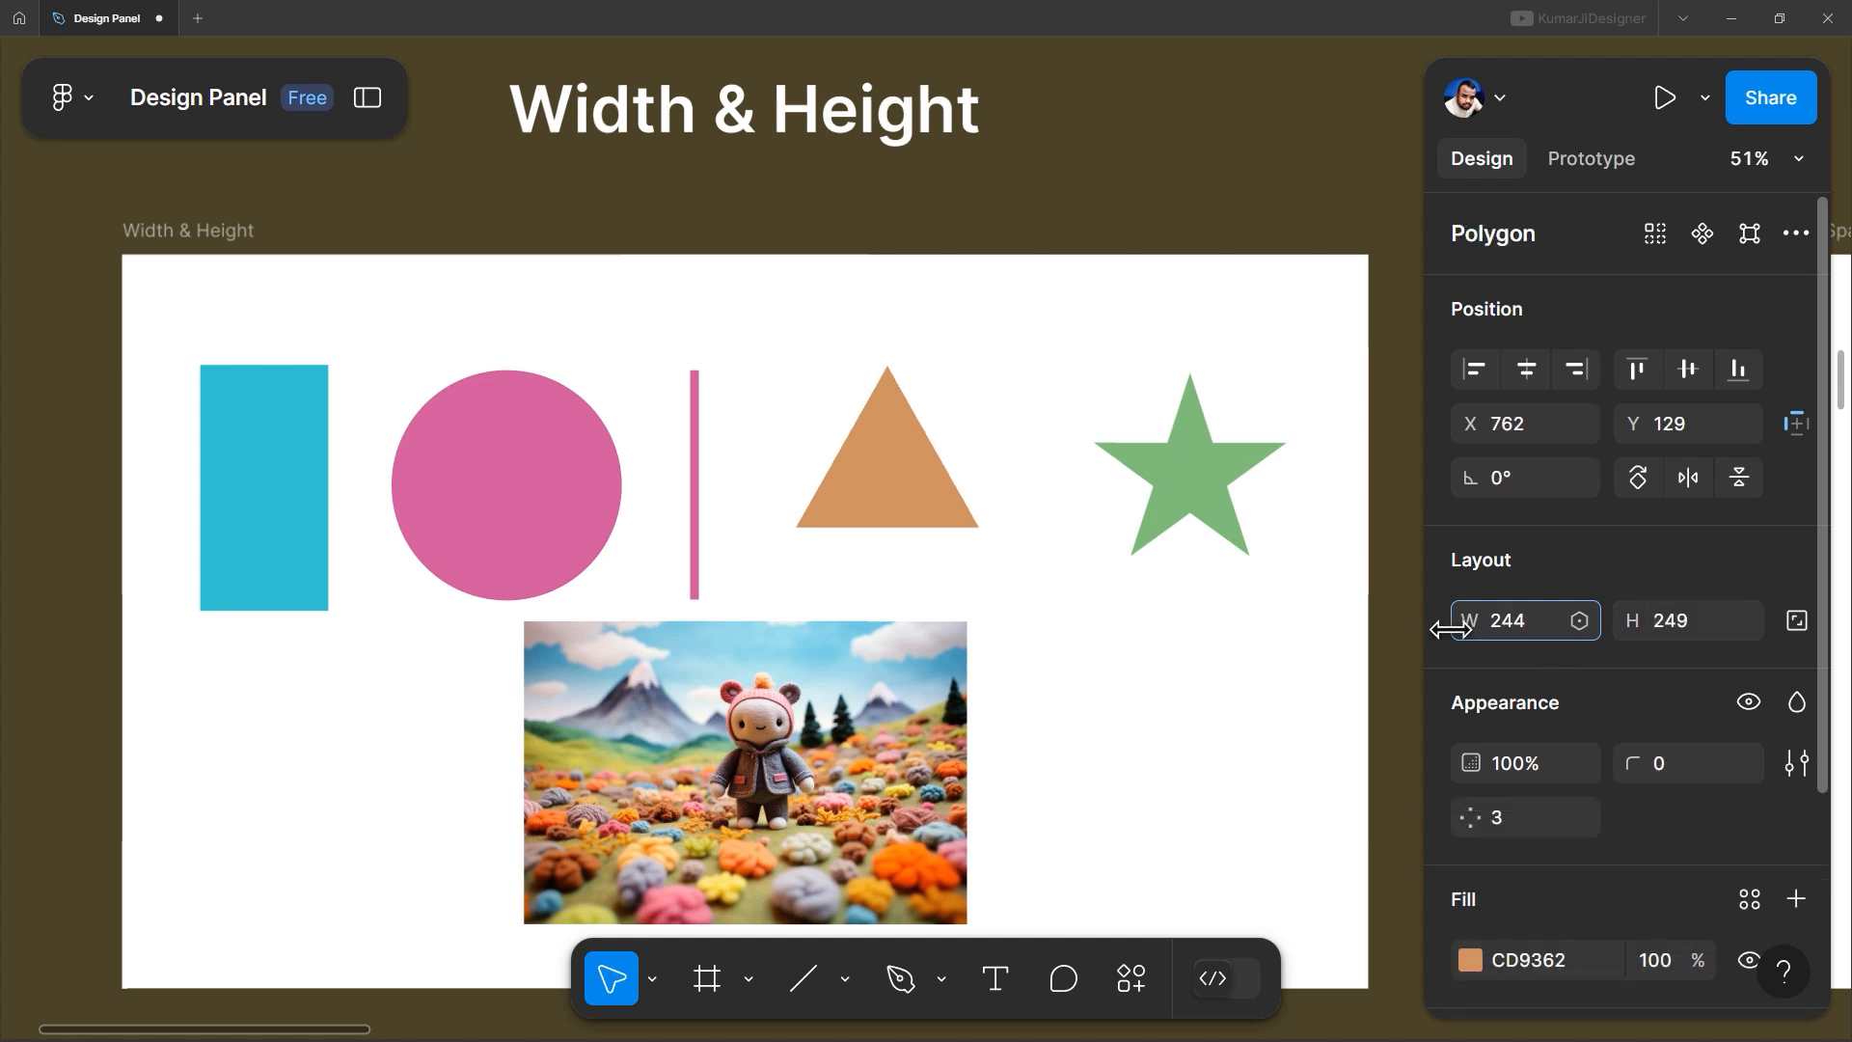
# Try changing the widths of the orange triangle and the green star
pyautogui.moveTo(1447, 620); pyautogui.dragTo(1551, 579)
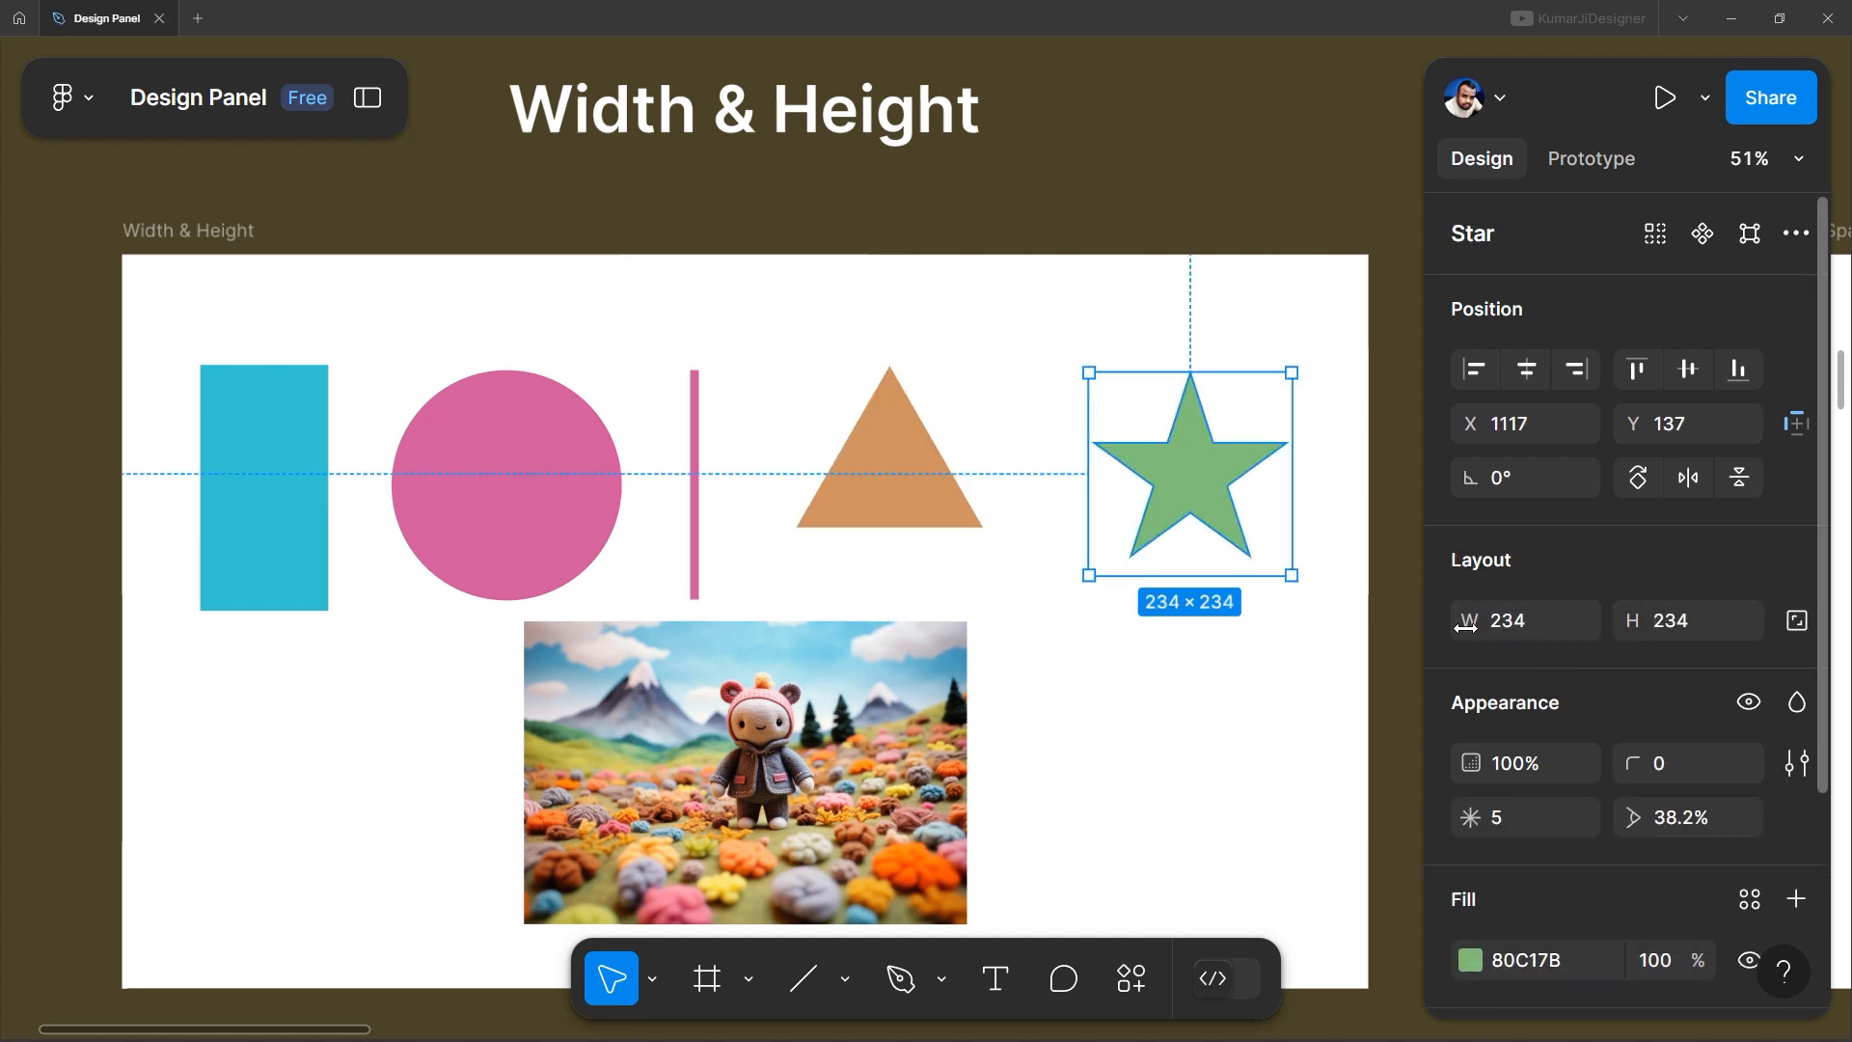
pyautogui.moveTo(1469, 622); pyautogui.dragTo(1624, 666)
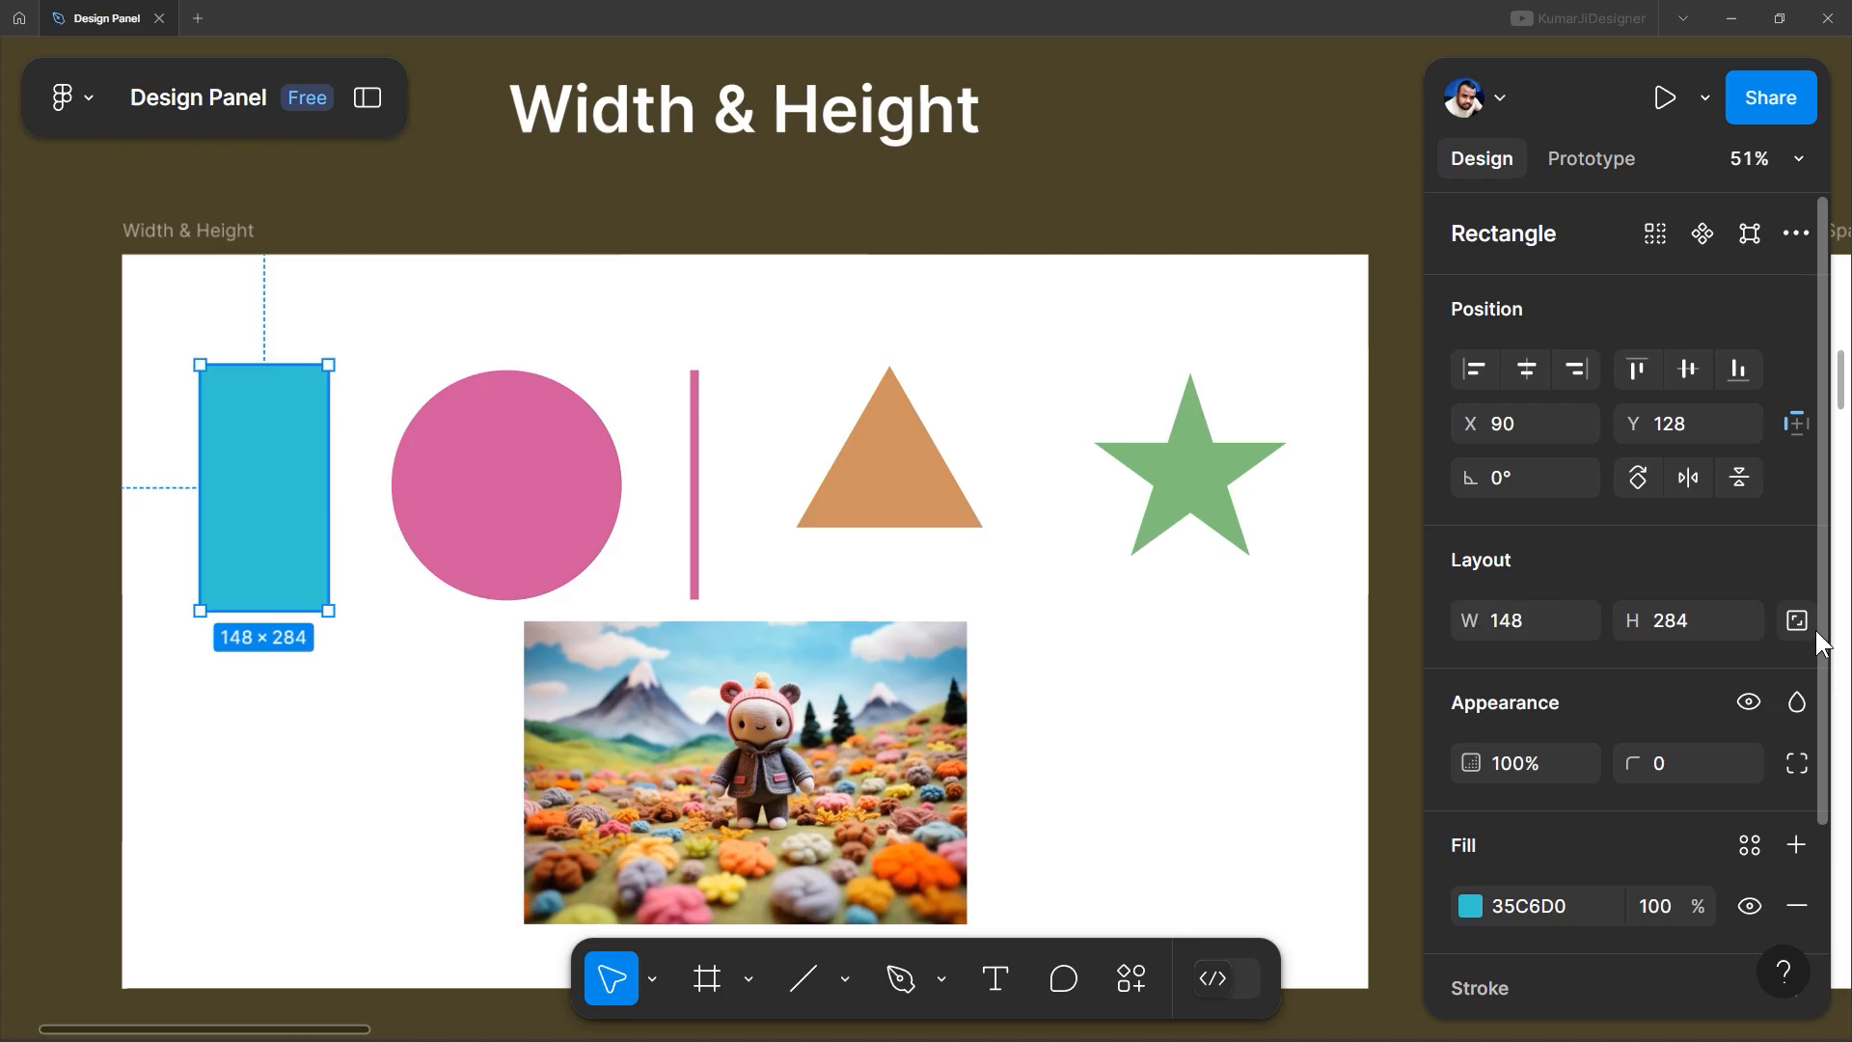
# Toggle the cyan rectangle's aspect ratio lock and try changing the landscape image's width
pyautogui.click(1800, 625)
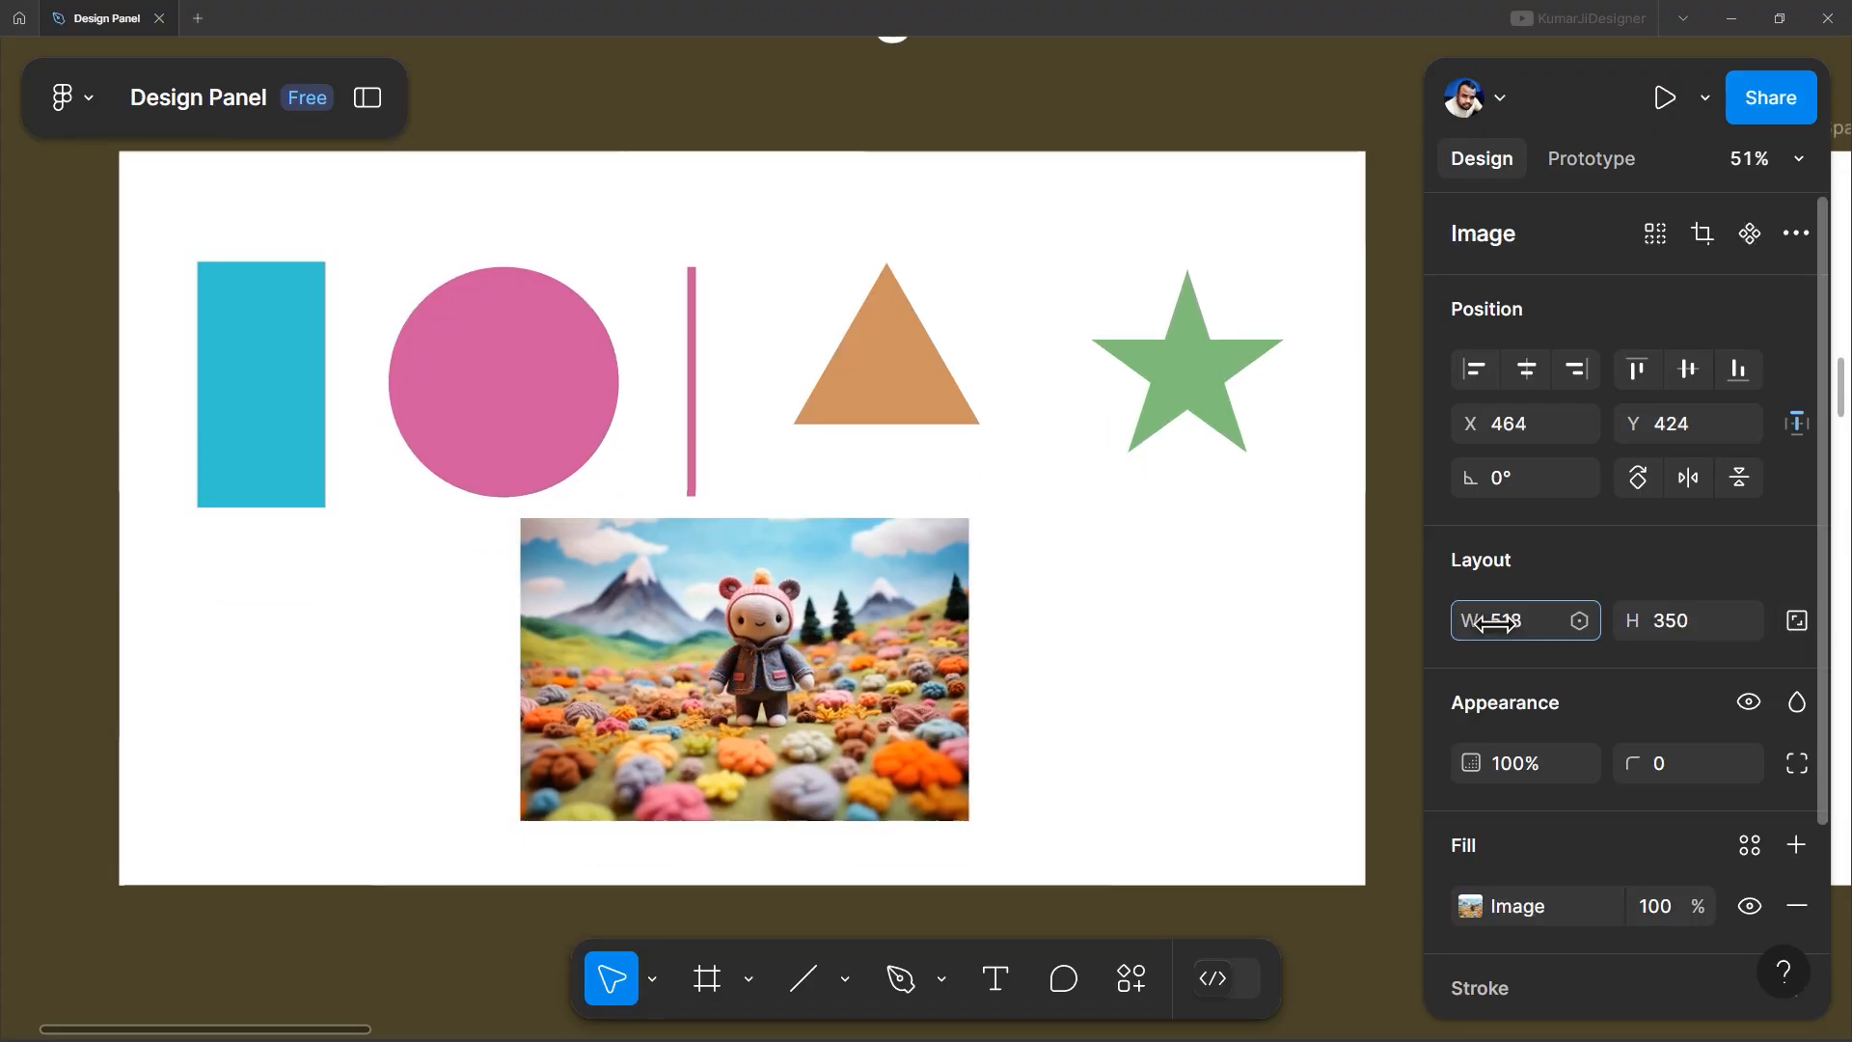
pyautogui.moveTo(1496, 623)
pyautogui.mouseDown()
pyautogui.moveTo(1524, 622)
pyautogui.moveTo(1507, 622)
pyautogui.mouseUp()
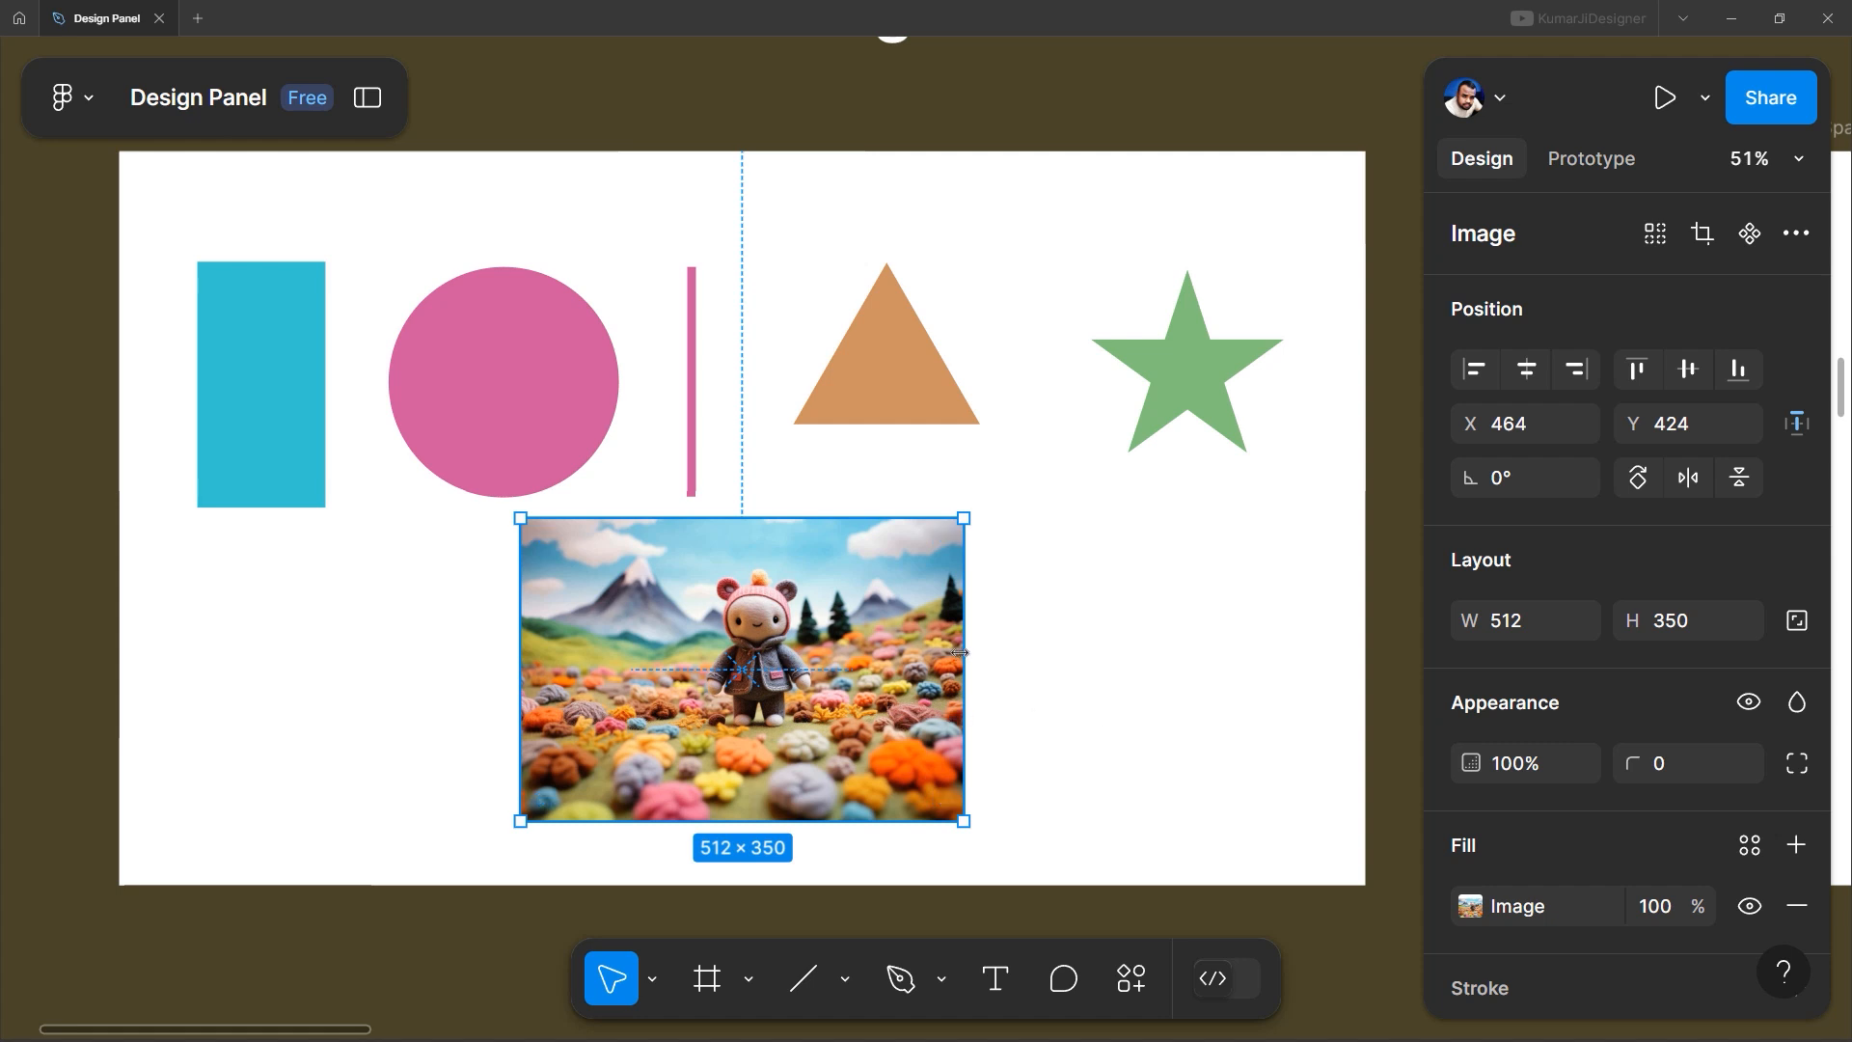
# Try widening the landscape image to 601 and shrink it back to roughly its earlier width
pyautogui.moveTo(964, 656); pyautogui.dragTo(1042, 658)
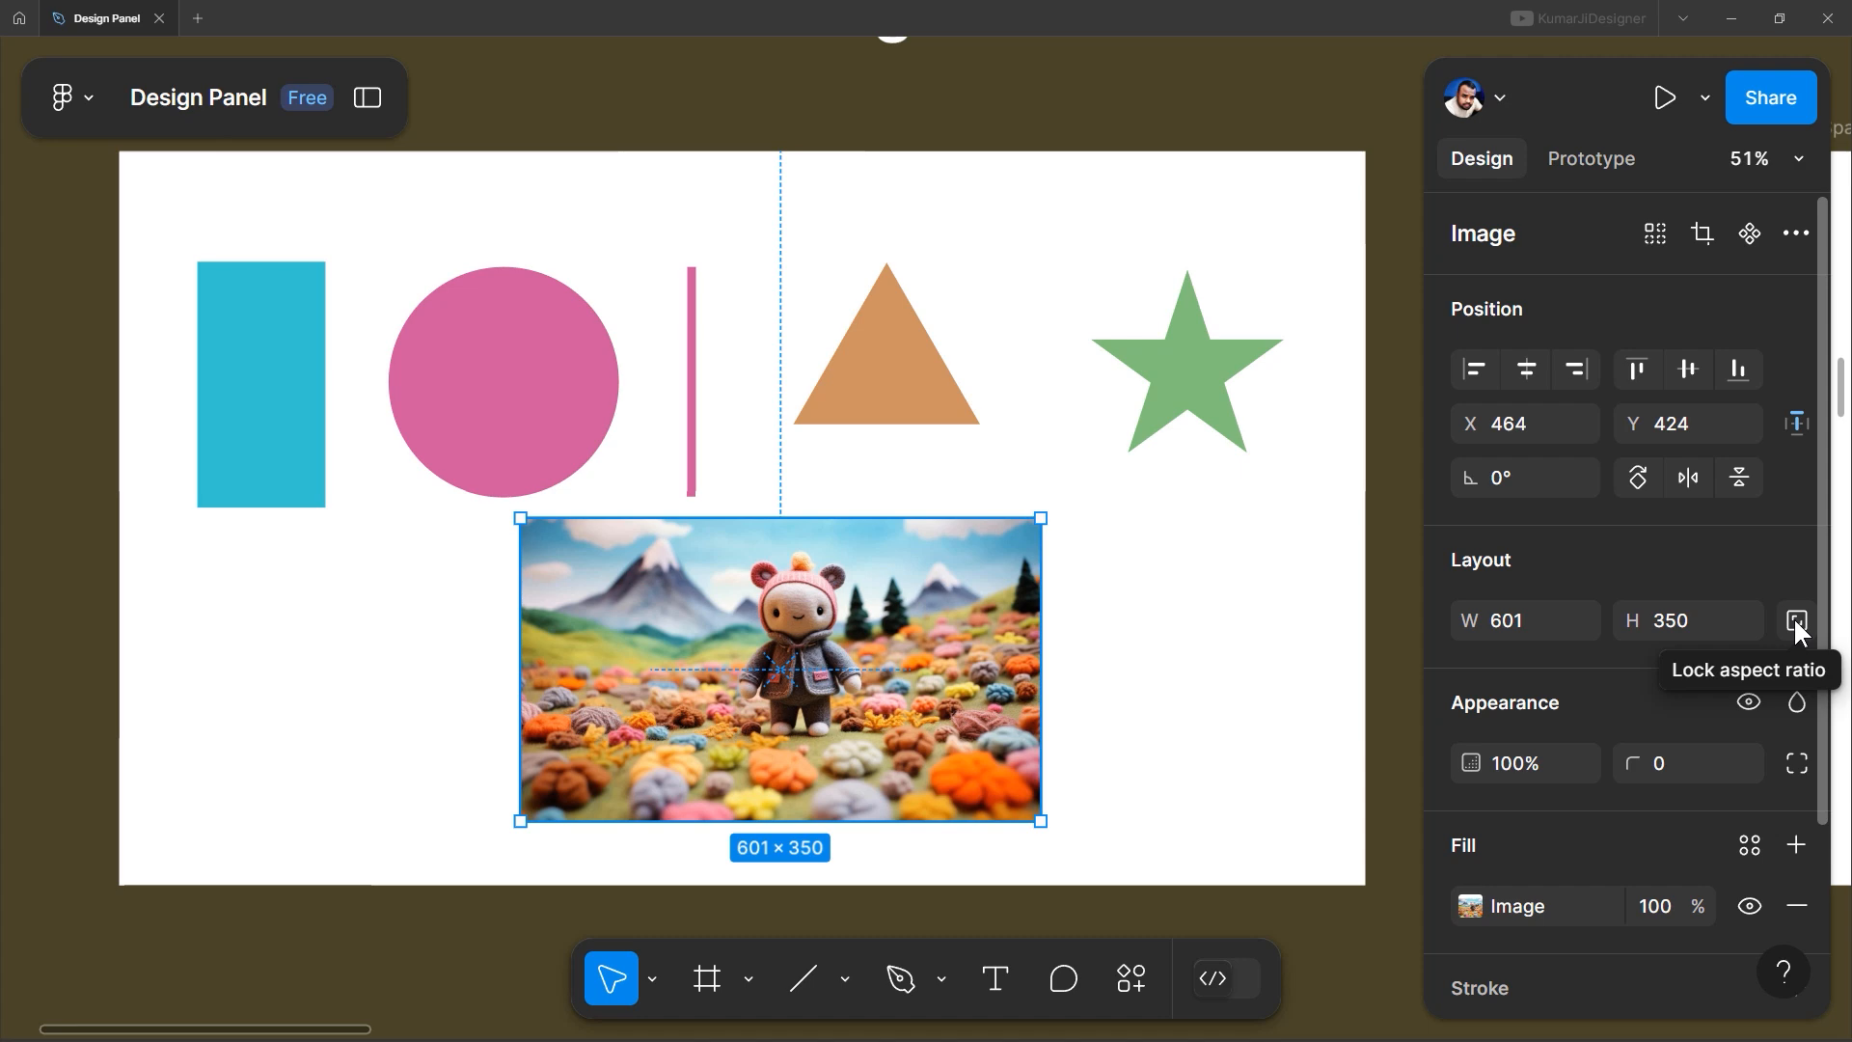
pyautogui.moveTo(1041, 593); pyautogui.dragTo(965, 568)
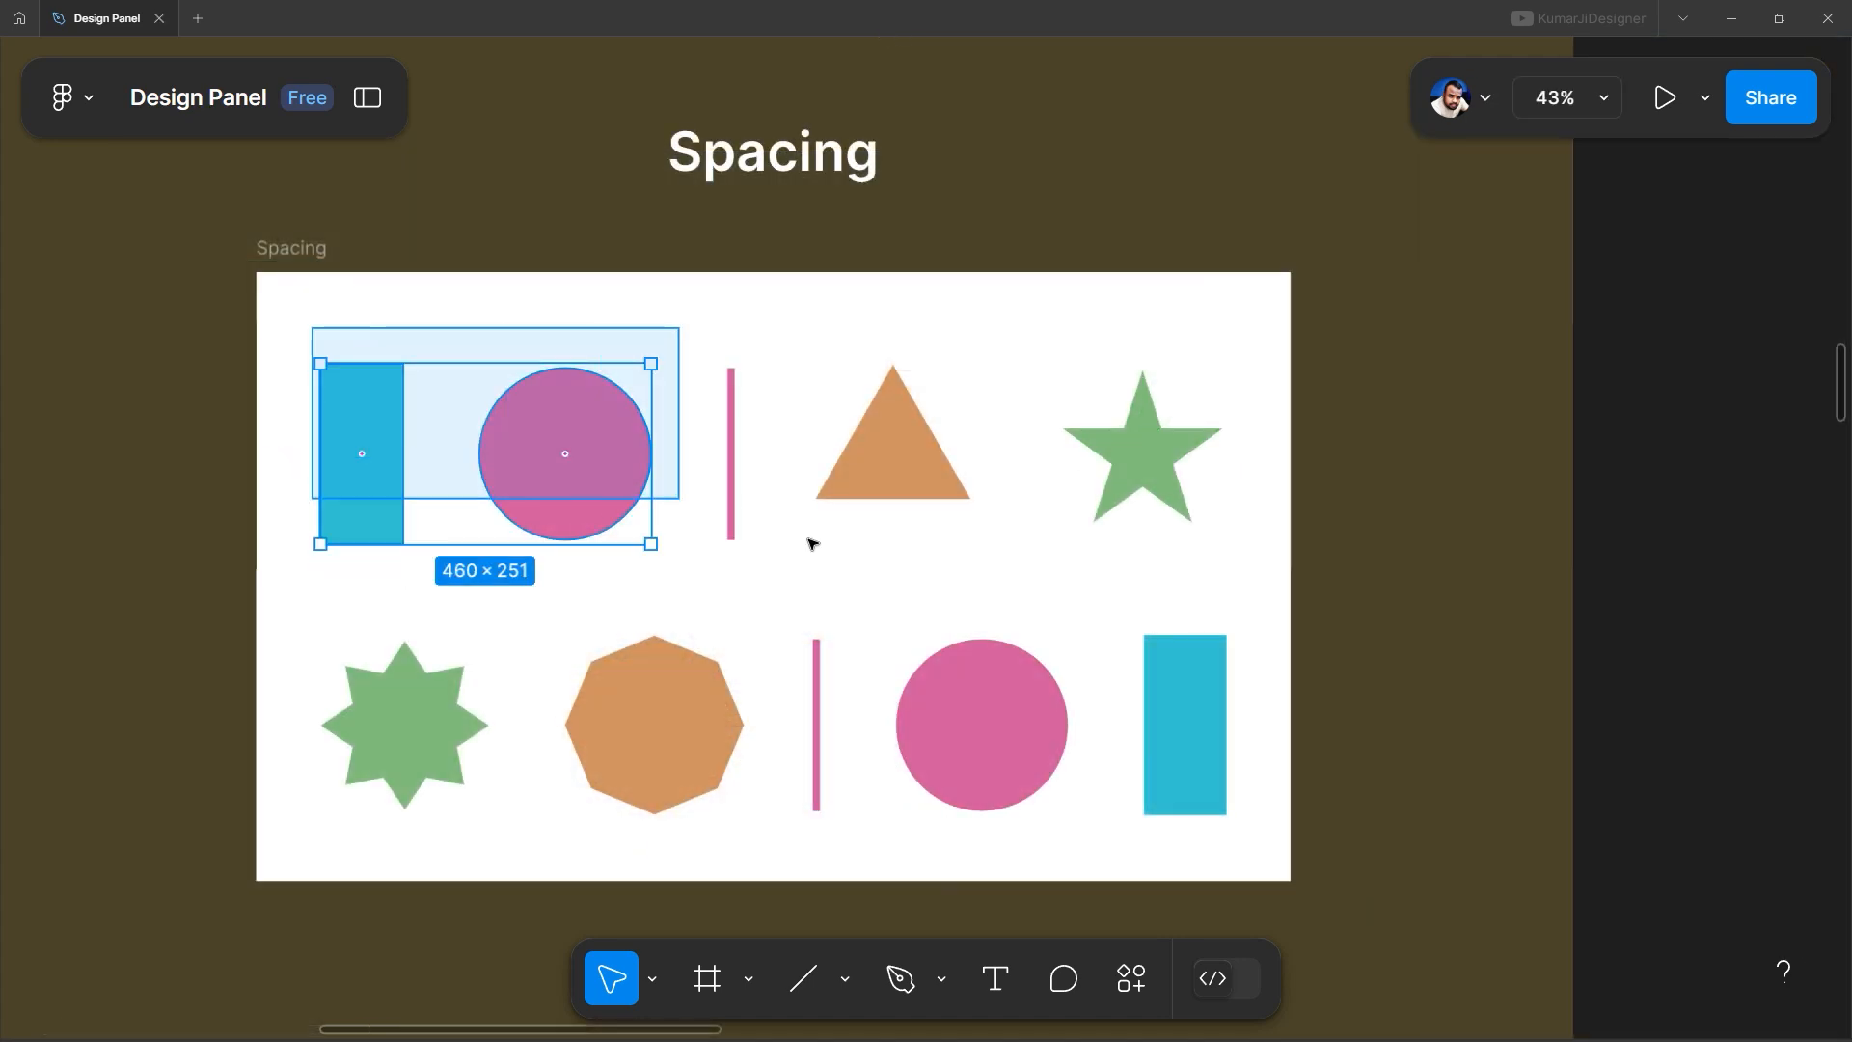
# Try a horizontal spacing of 75 between the five upper-row shapes in the Spacing frame
pyautogui.moveTo(810, 543); pyautogui.dragTo(1206, 633)
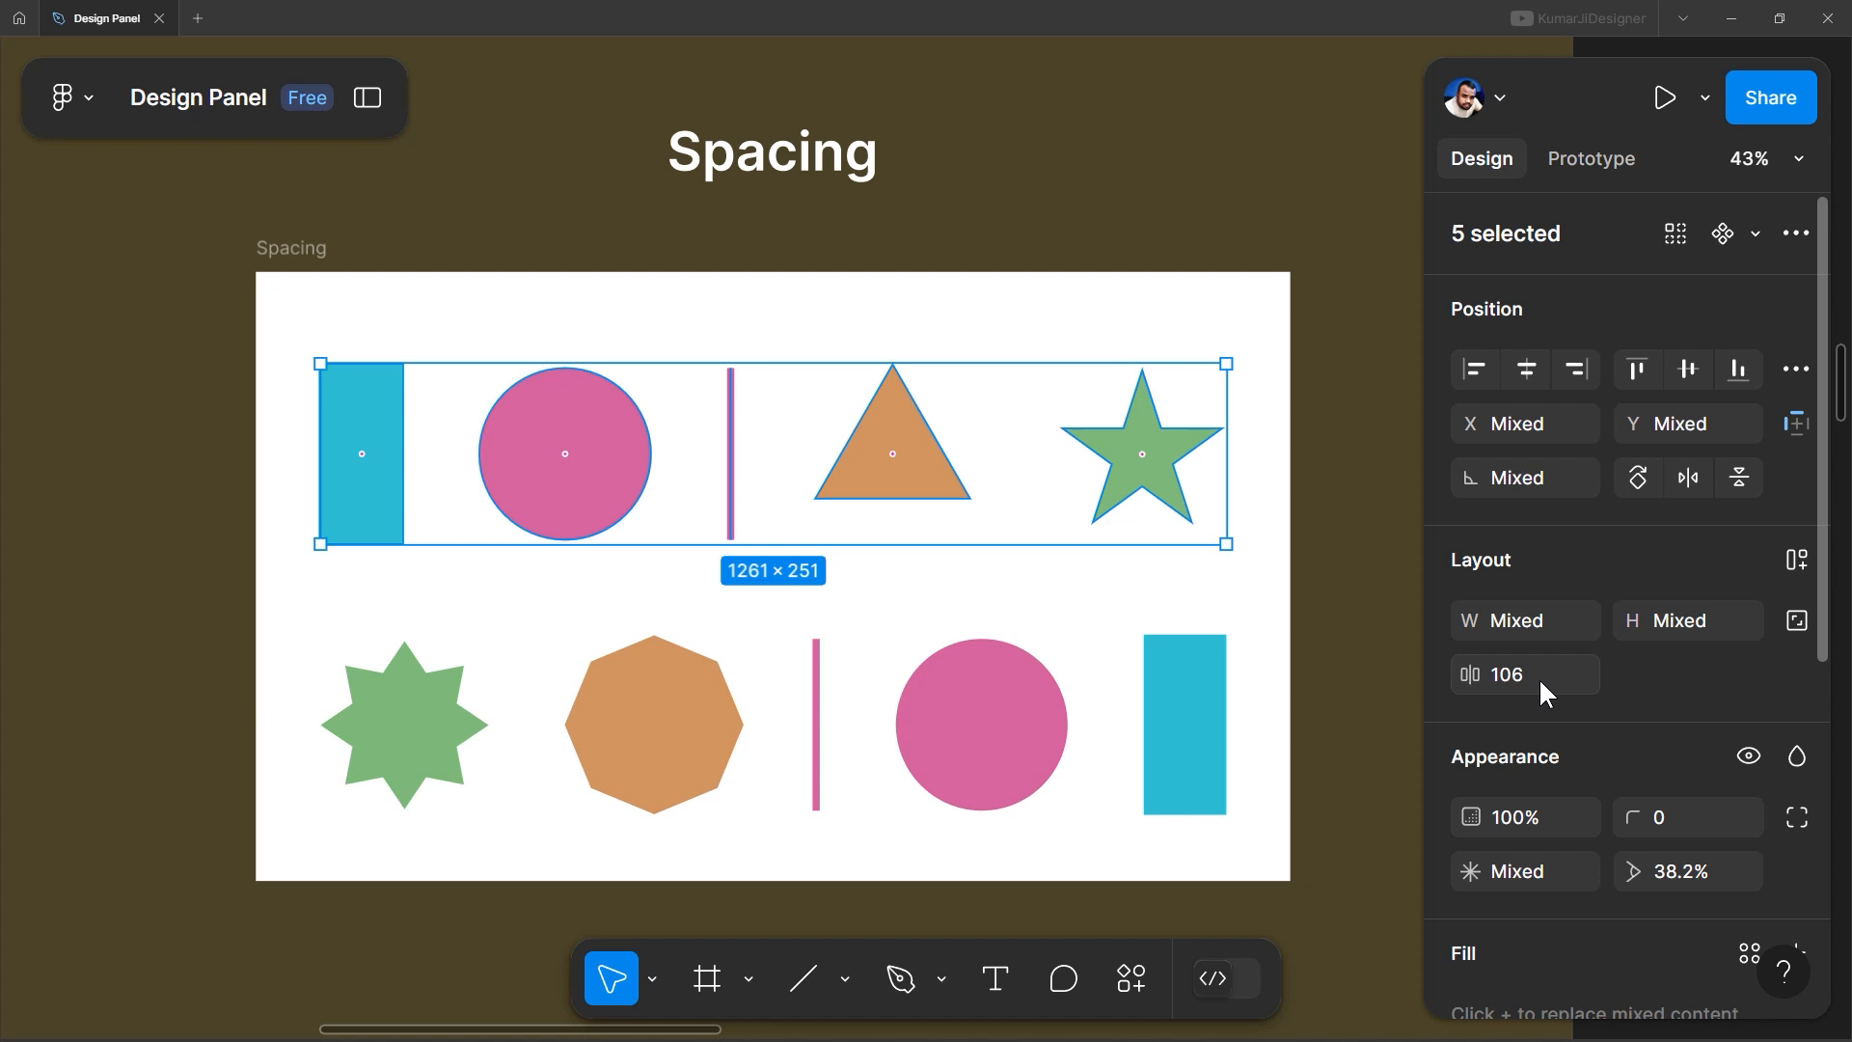
pyautogui.click(1540, 680)
pyautogui.write('75')
pyautogui.press('Return')
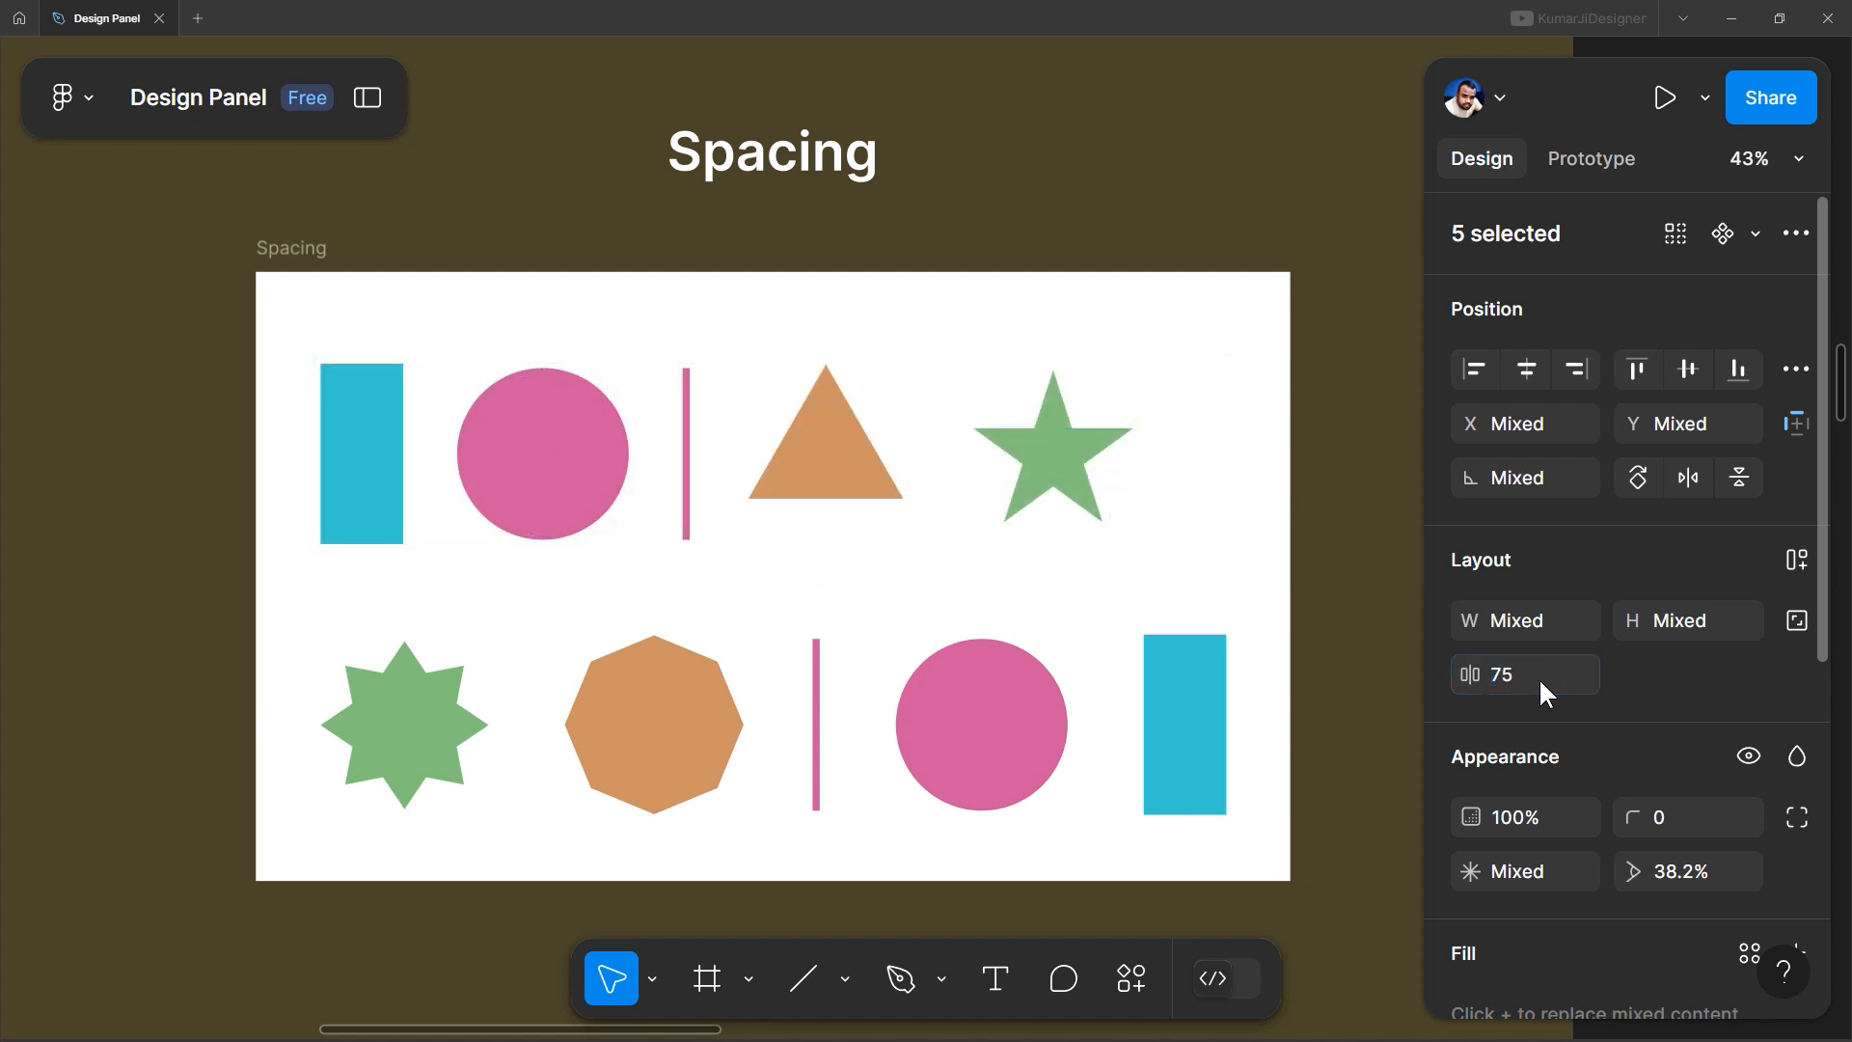
# Look at the distribute spacing options available for the five selected upper-row shapes
pyautogui.moveTo(507, 475)
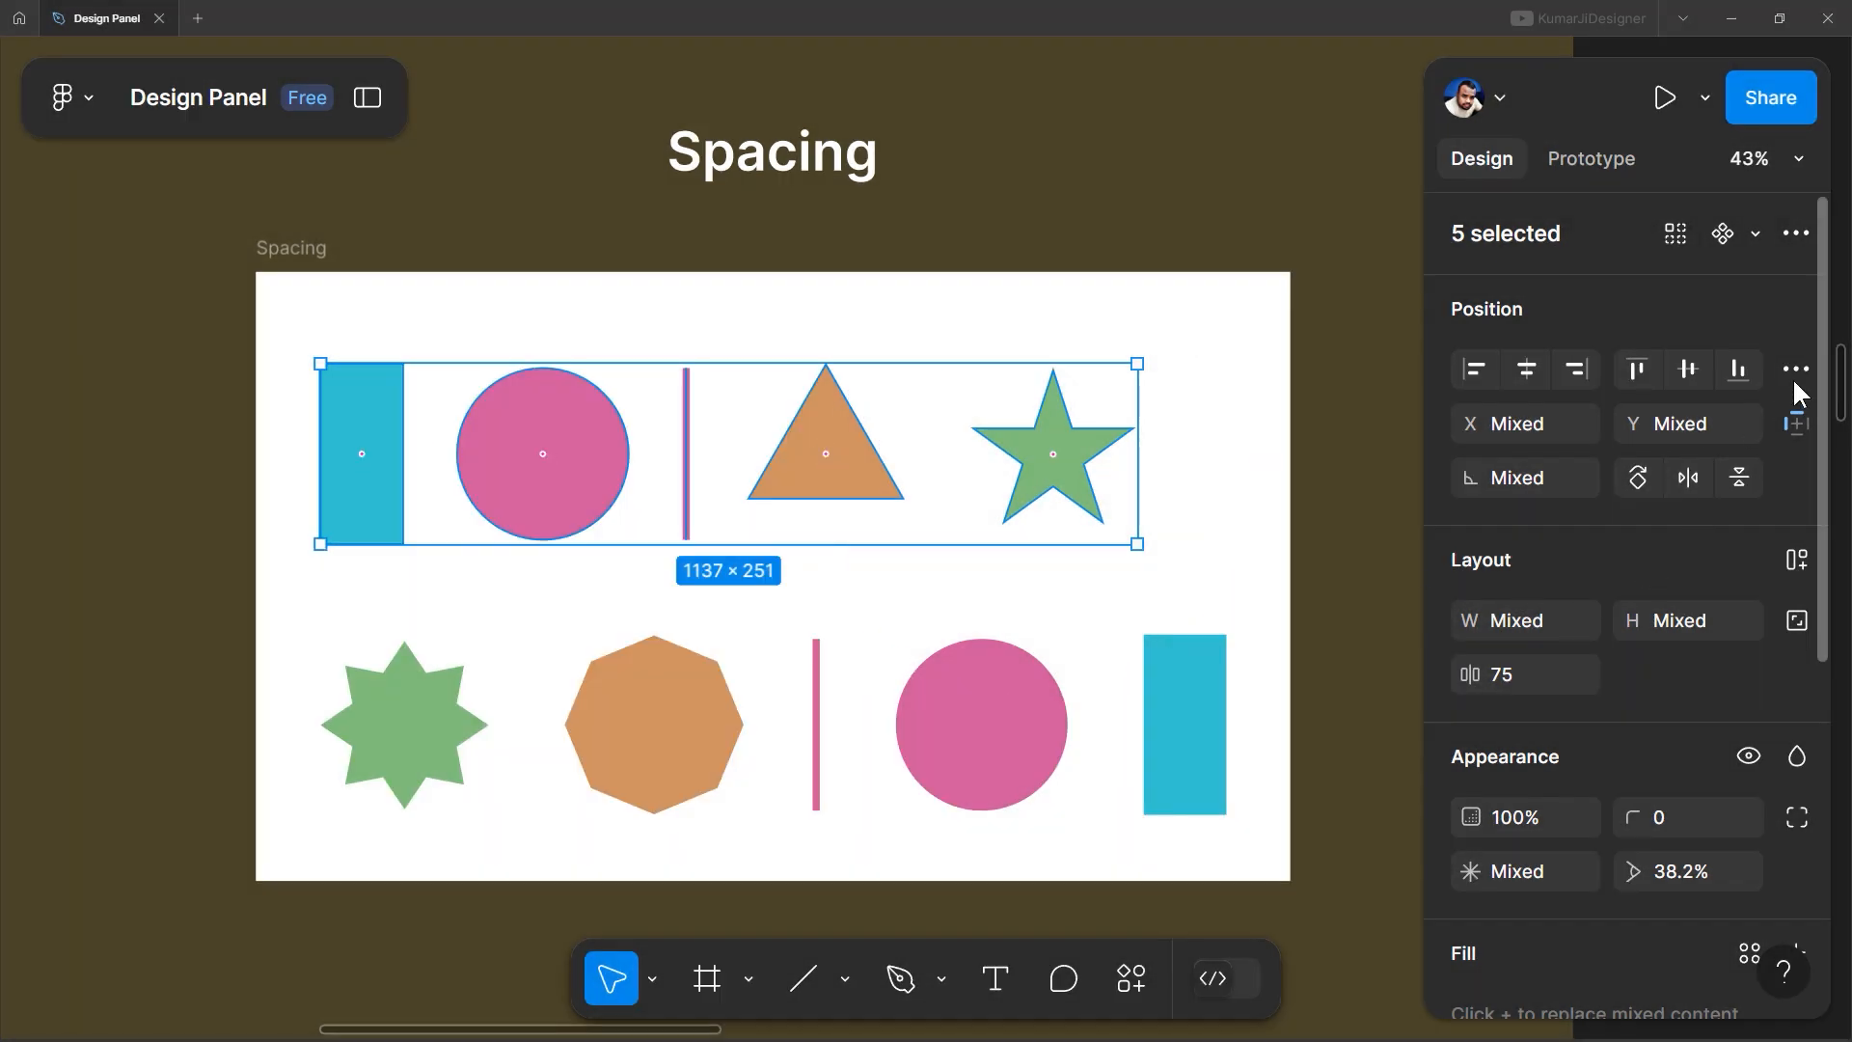
pyautogui.click(1797, 369)
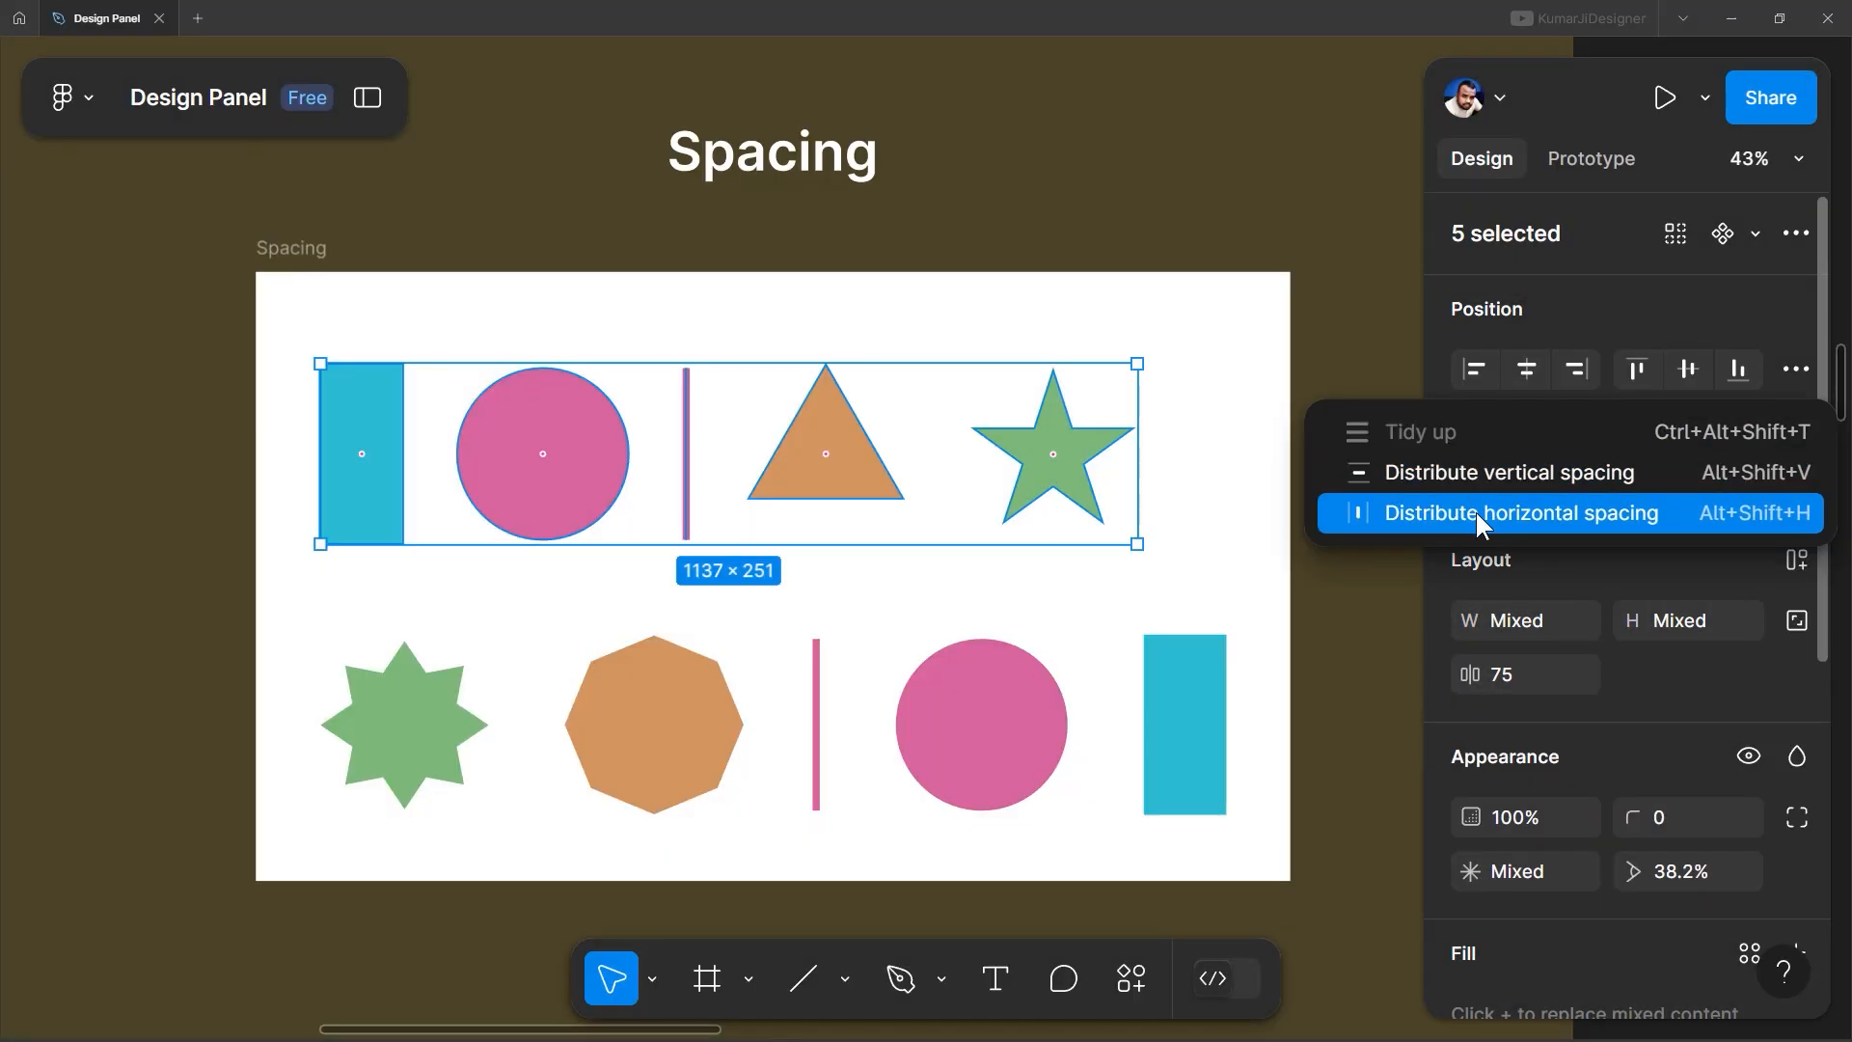
pyautogui.click(1192, 521)
# Try adjusting the horizontal spacing of the five upper-row shapes, and of all ten shapes in the Spacing frame
pyautogui.moveTo(1180, 421); pyautogui.dragTo(371, 502)
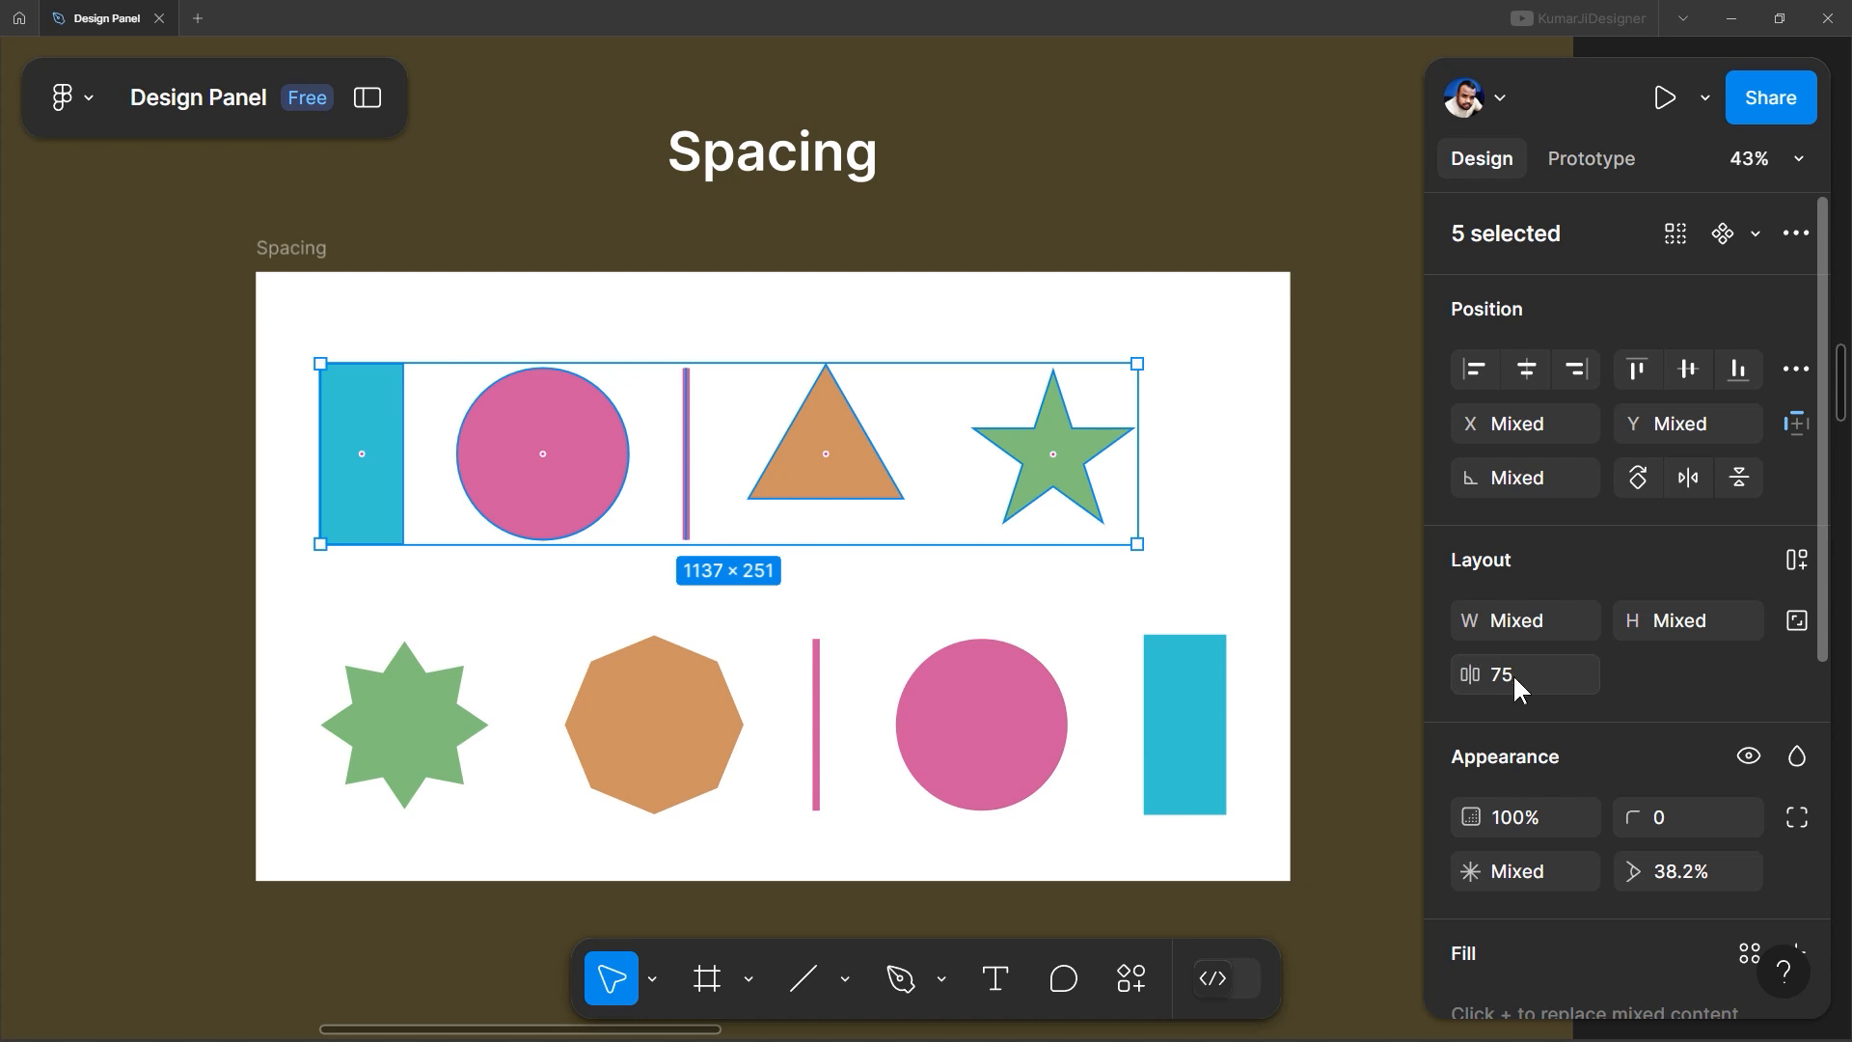
pyautogui.moveTo(1471, 682); pyautogui.dragTo(1575, 674)
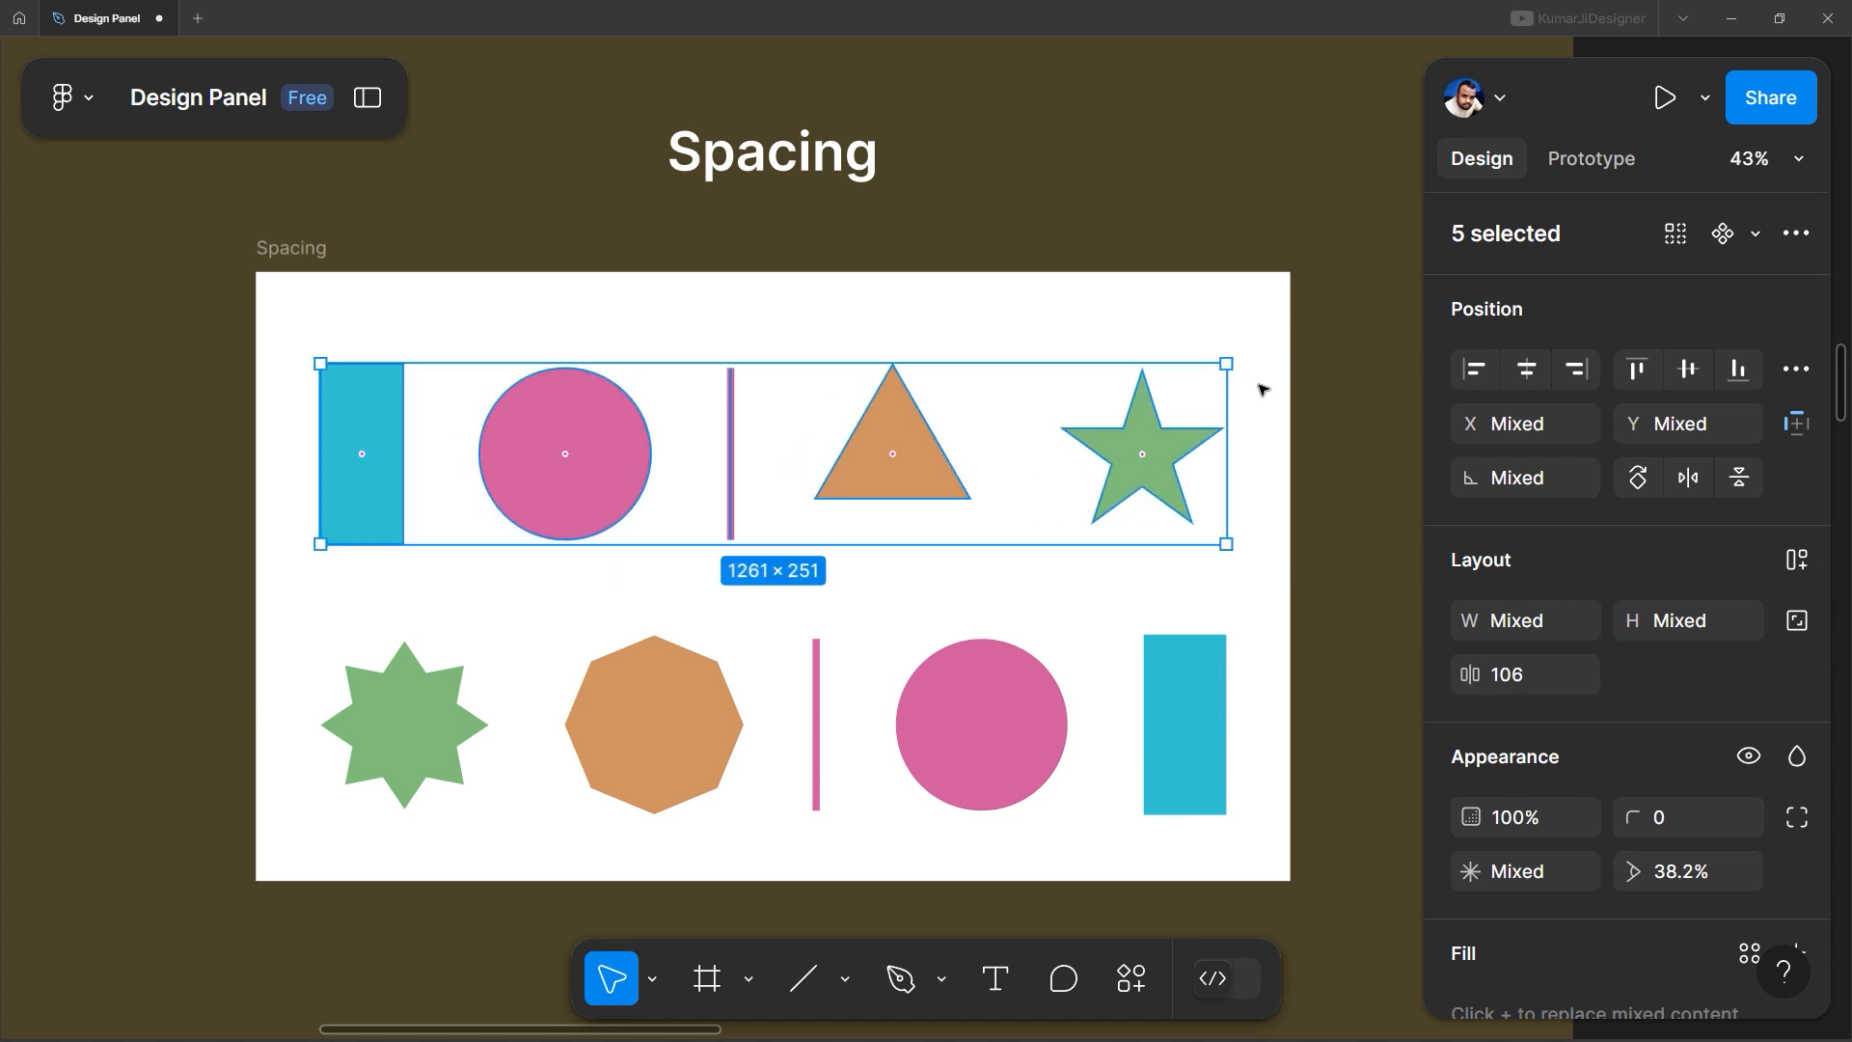
pyautogui.moveTo(1257, 353); pyautogui.dragTo(393, 786)
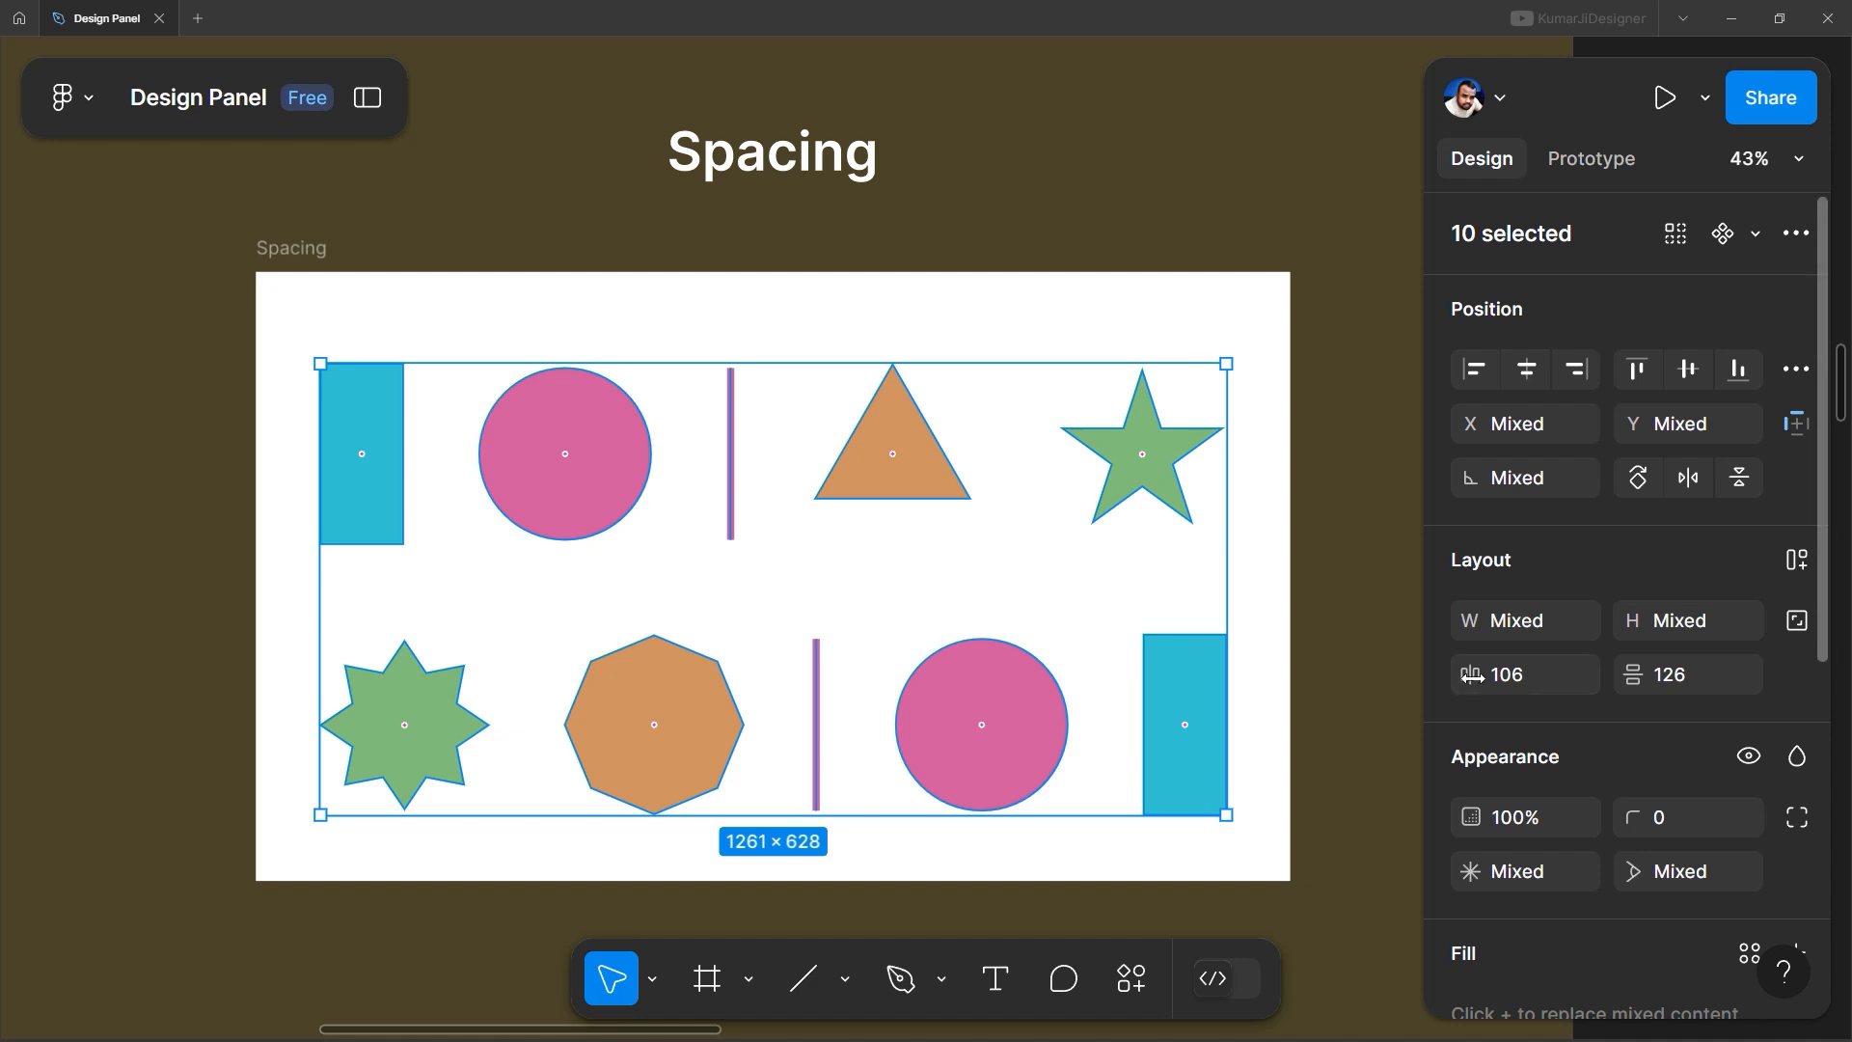
pyautogui.moveTo(1471, 674); pyautogui.dragTo(1631, 675)
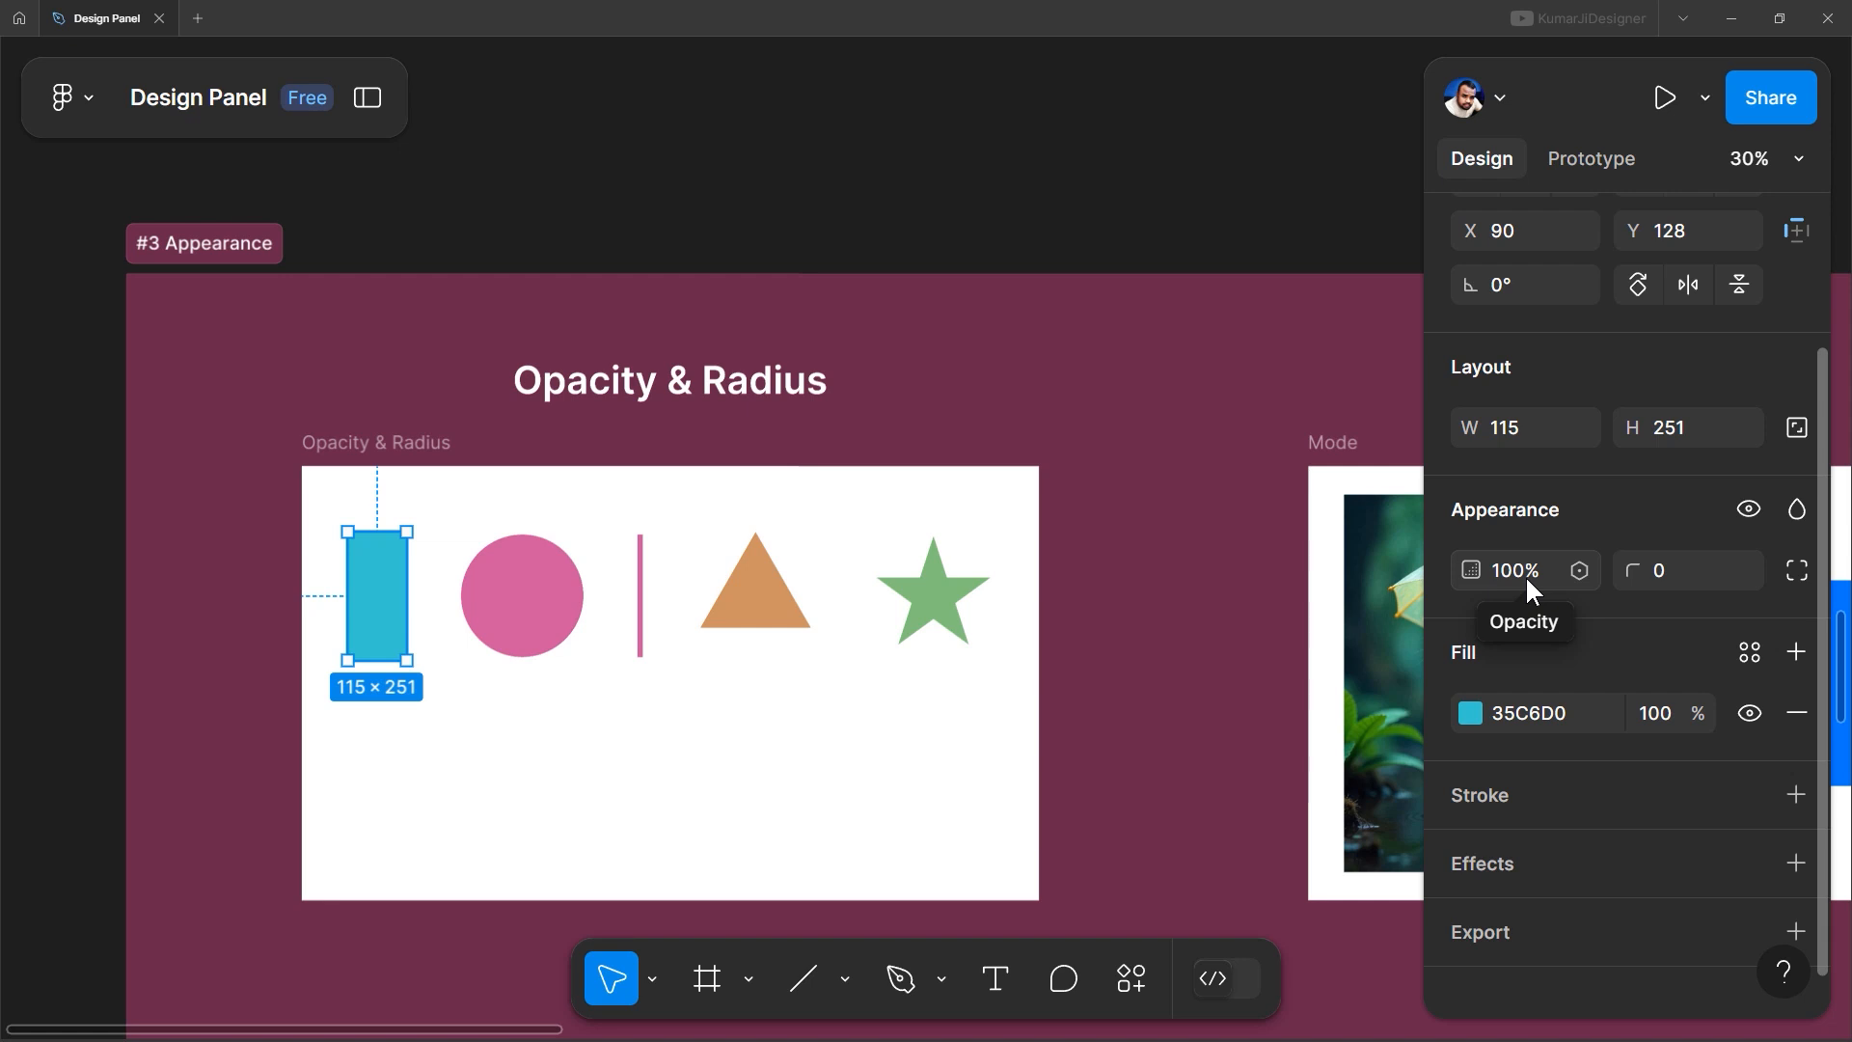
# Set the cyan rectangle's opacity to 50% in the Opacity & Radius frame and move it to X 118, Y 105
pyautogui.click(1527, 581)
pyautogui.write('50')
pyautogui.press('Return')
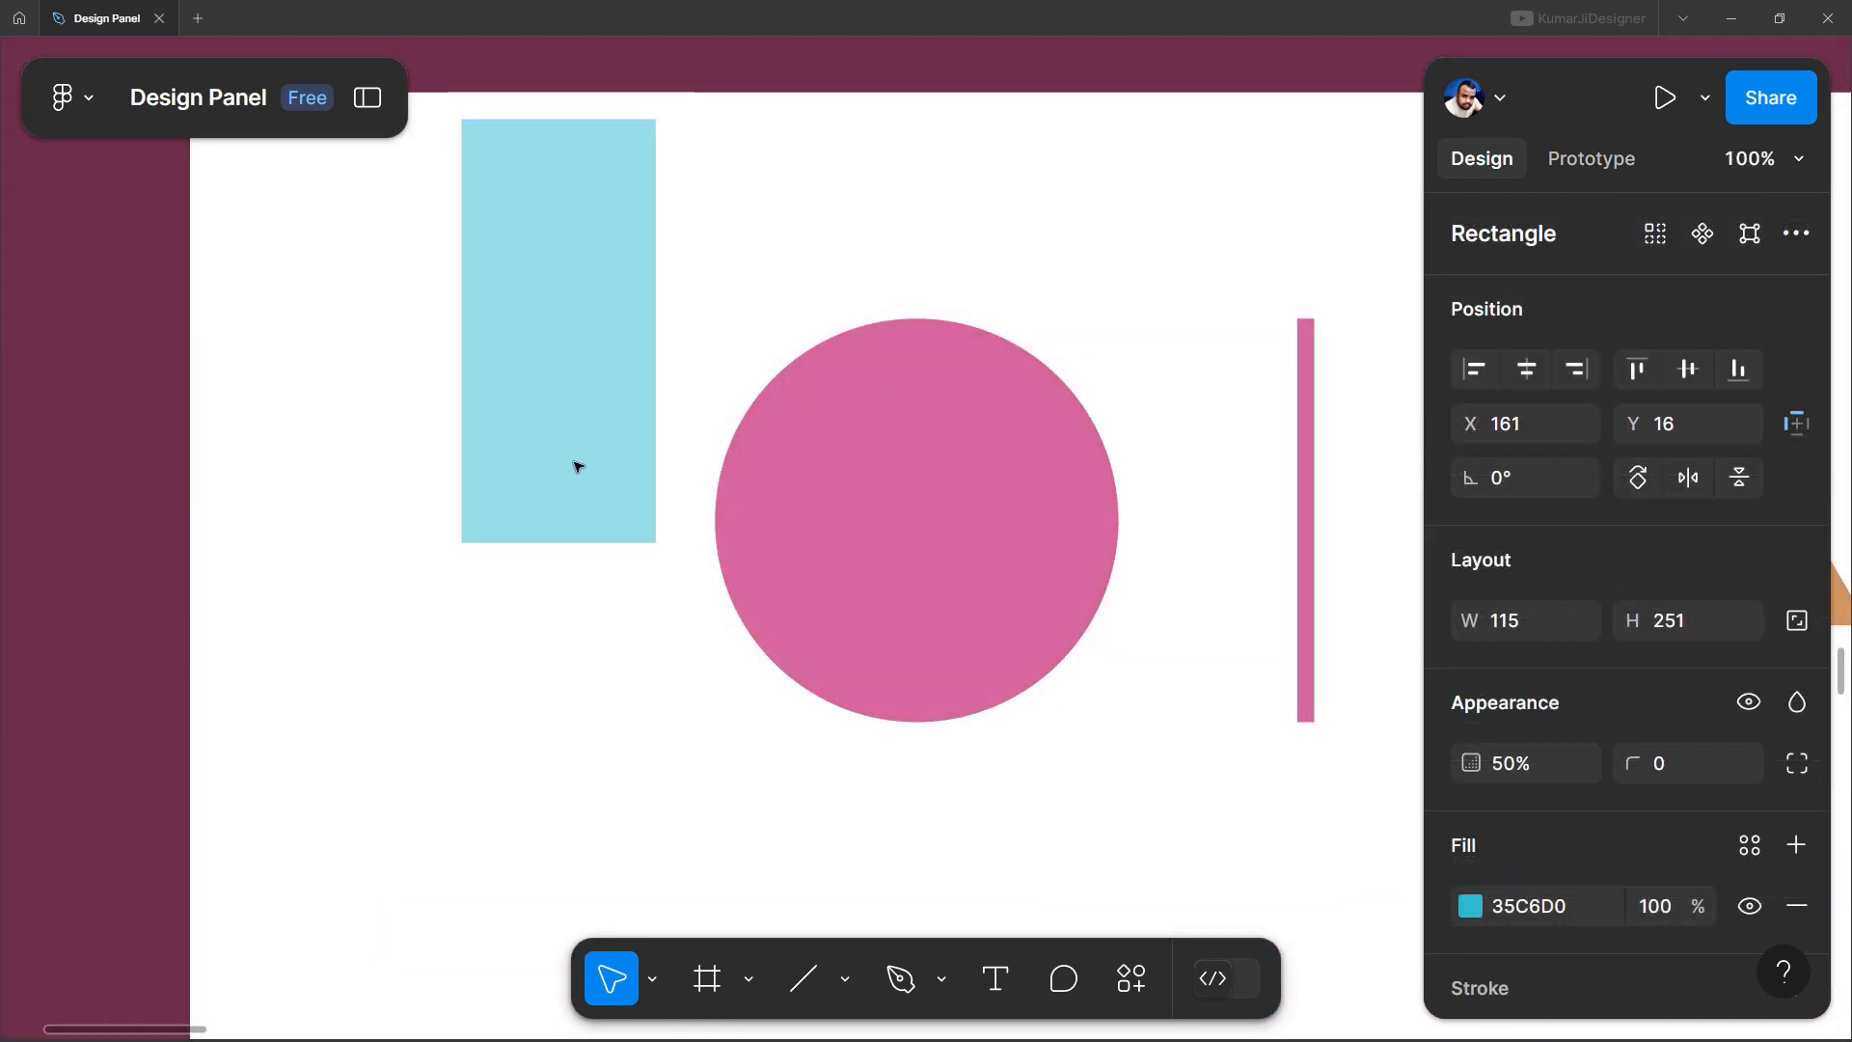
pyautogui.moveTo(575, 467); pyautogui.dragTo(479, 628)
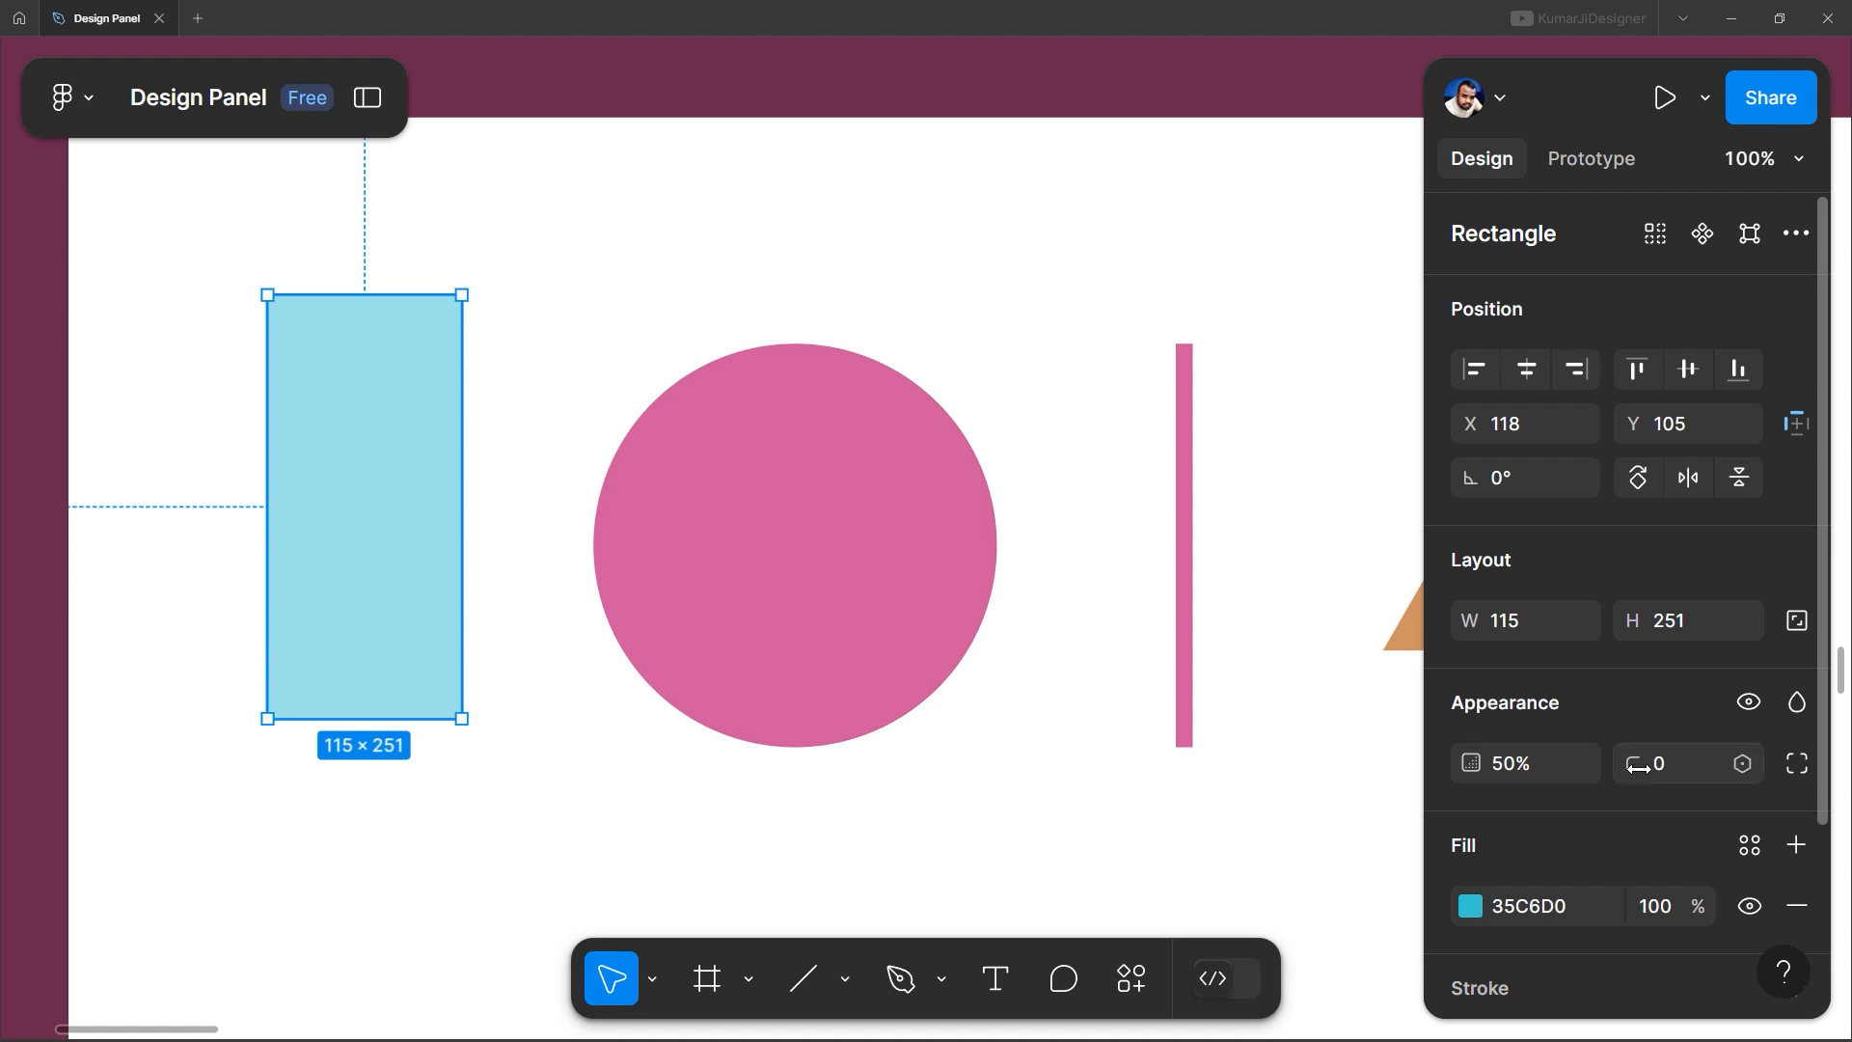
# Restore the cyan rectangle's opacity to 100% and try corner radii of 65, 40 and 17
pyautogui.click(1500, 764)
pyautogui.moveTo(1192, 714); pyautogui.dragTo(129, 734)
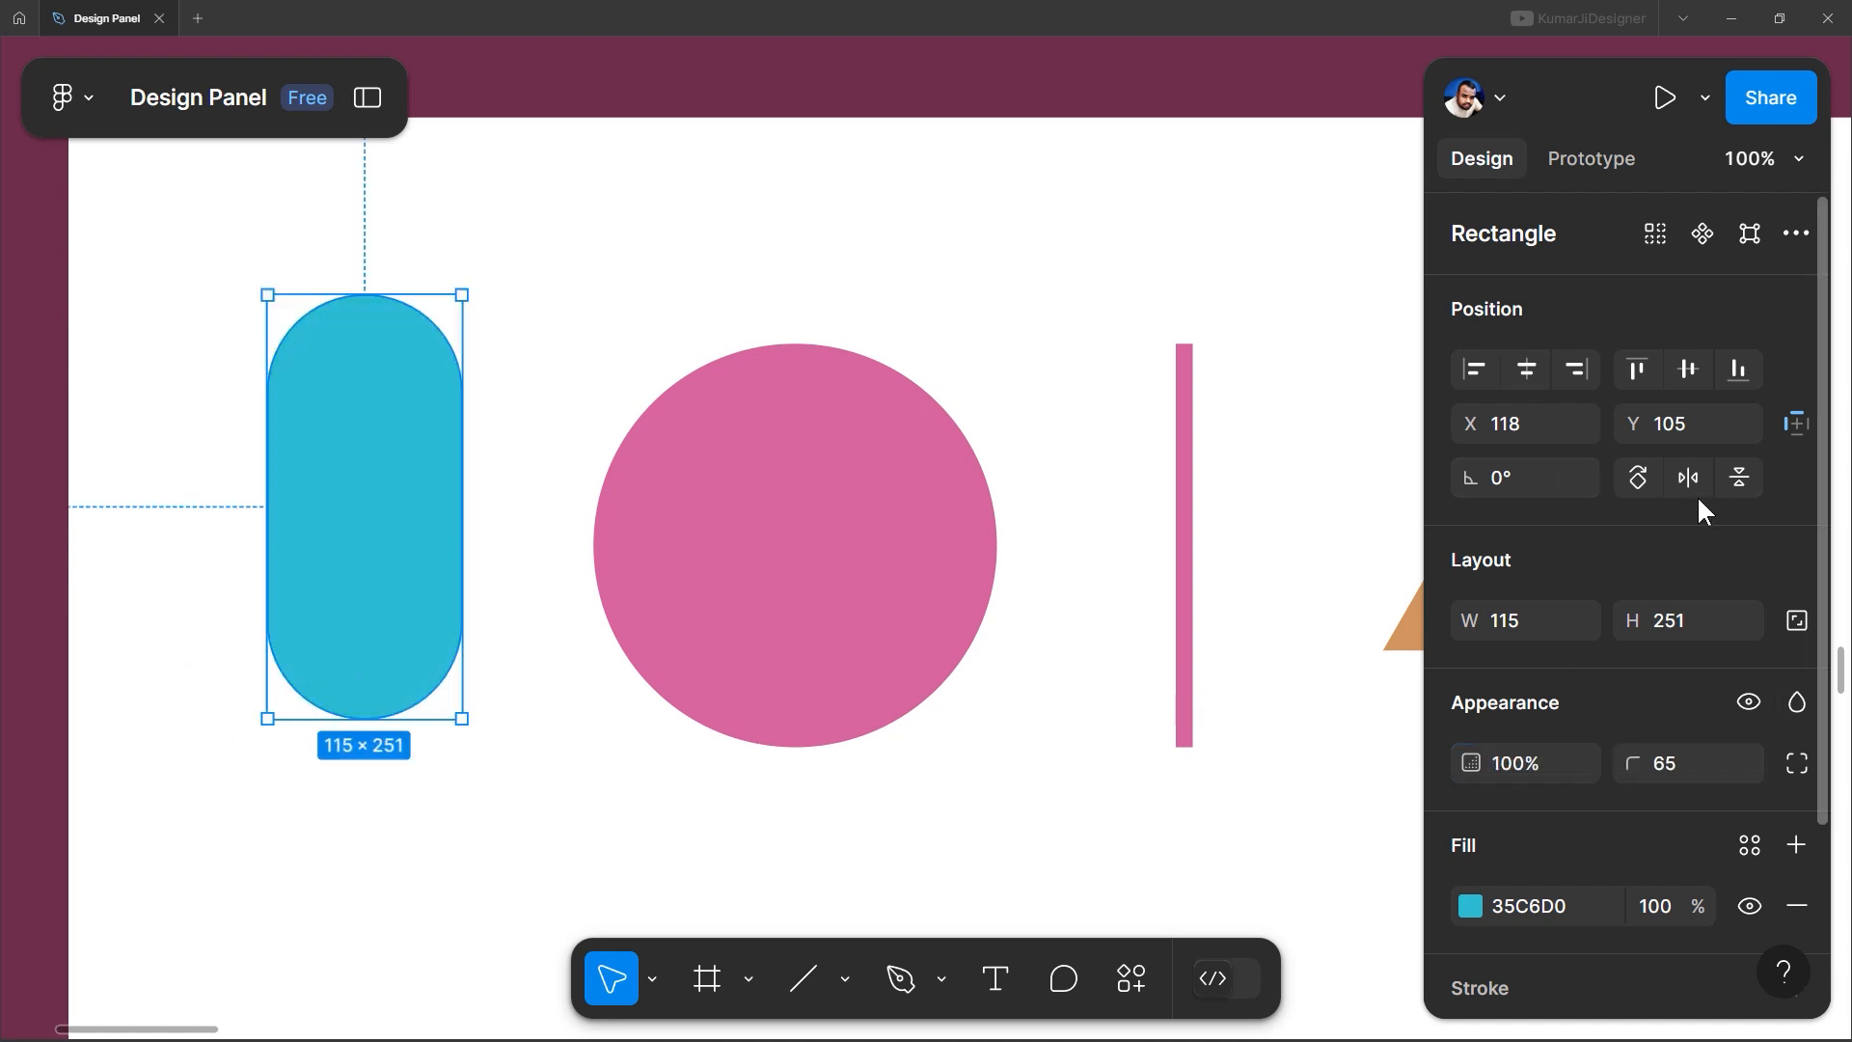
pyautogui.moveTo(1637, 756); pyautogui.dragTo(231, 709)
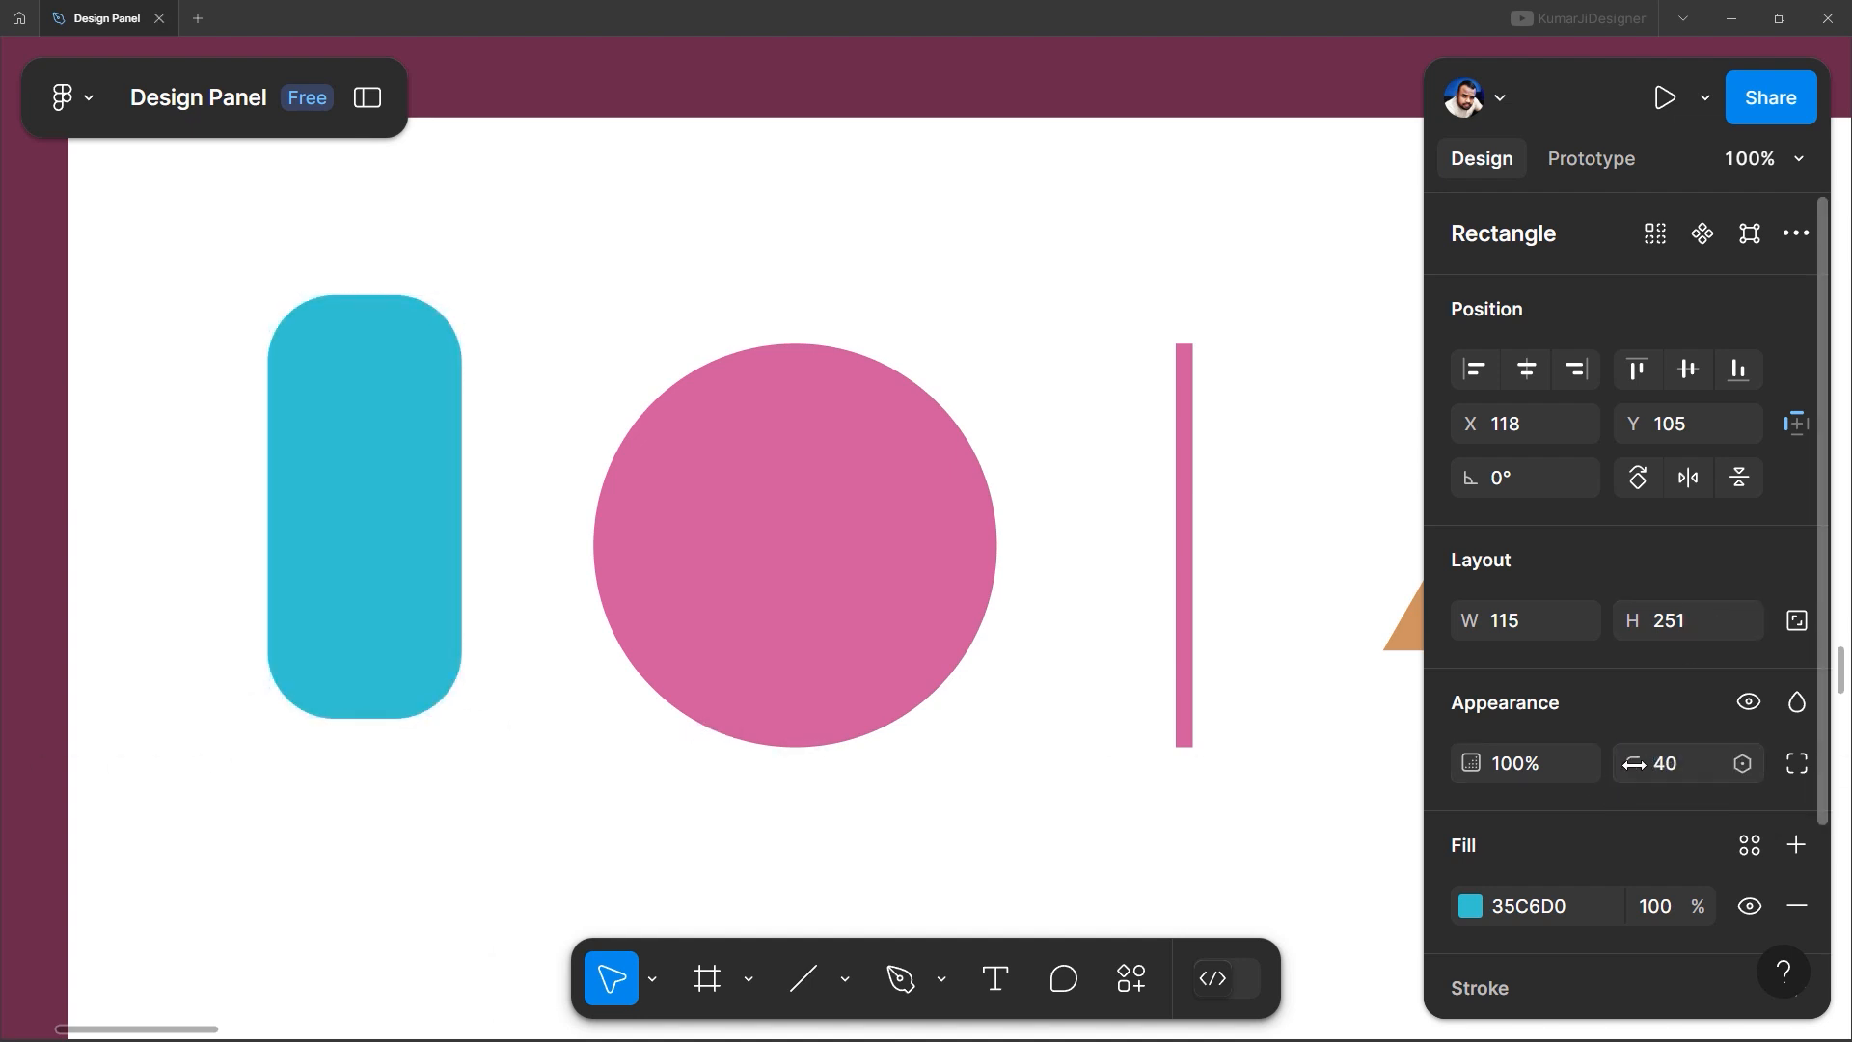
pyautogui.moveTo(1633, 763); pyautogui.dragTo(1796, 772)
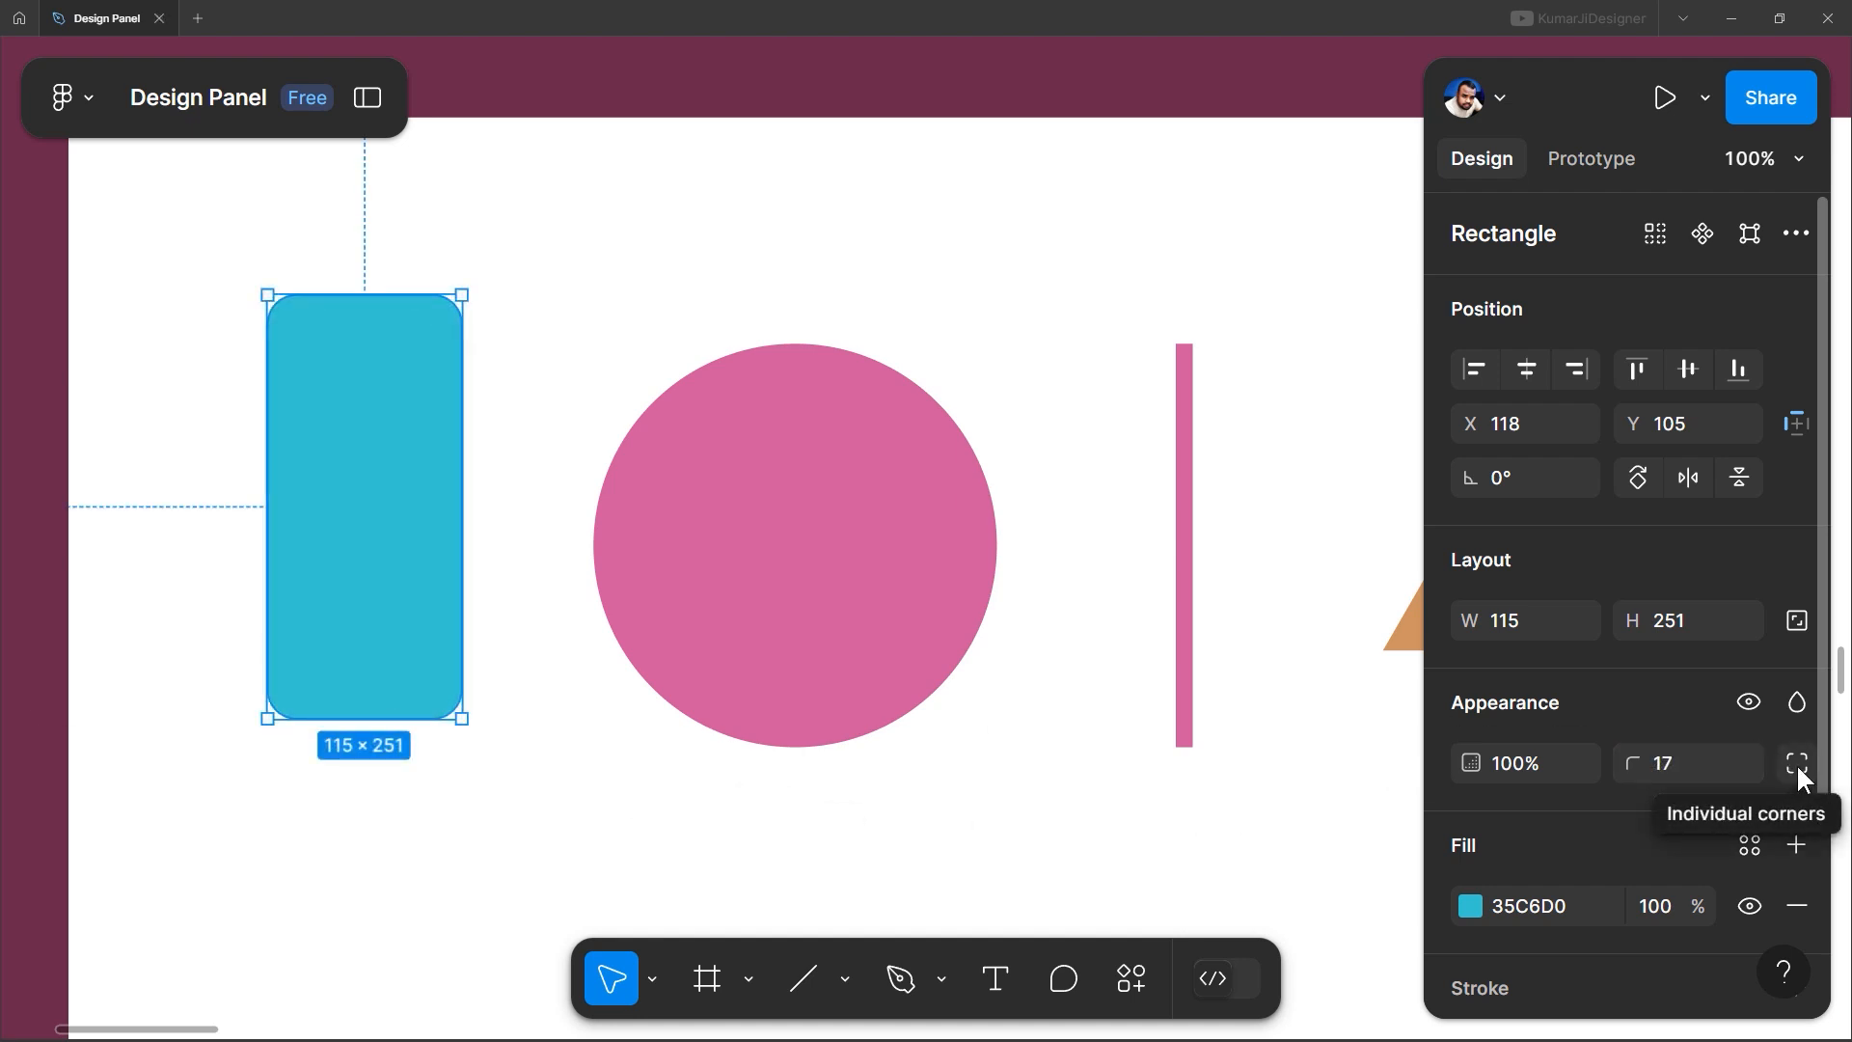
# Set the cyan rectangle's corner radius to 20
pyautogui.click(1690, 764)
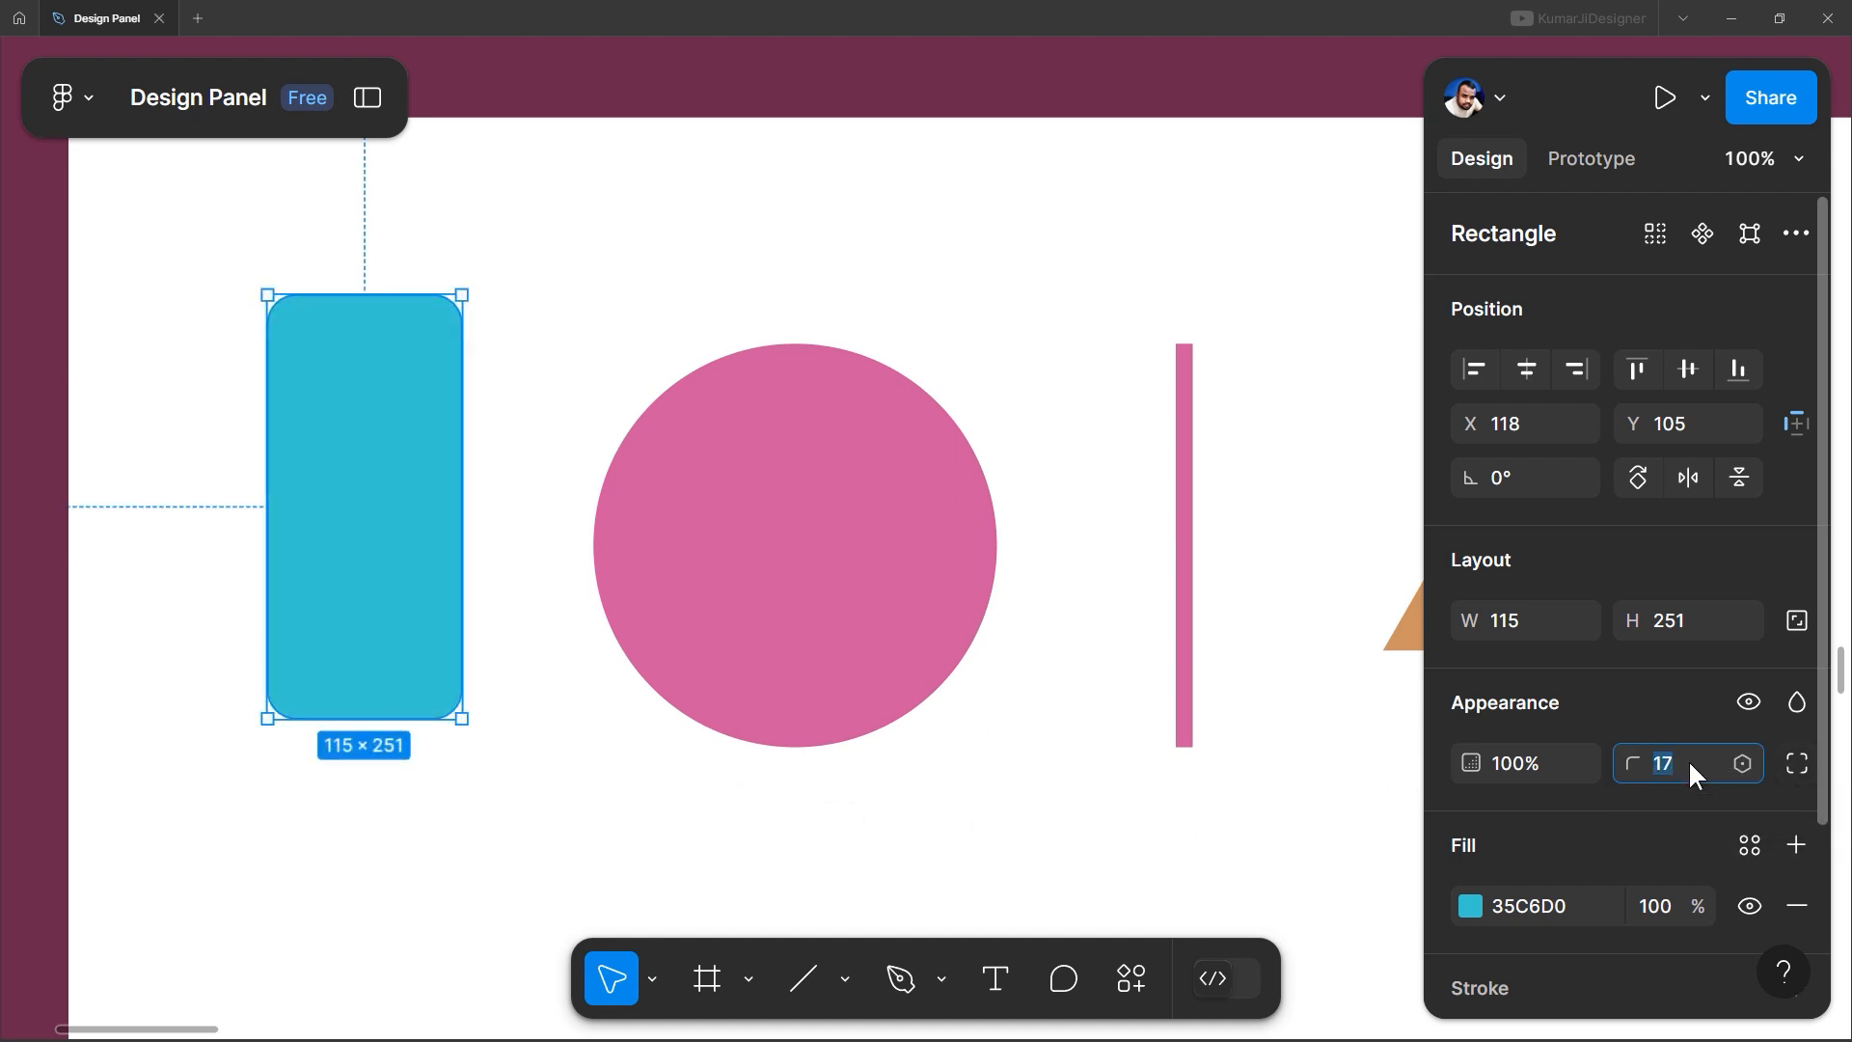
pyautogui.write('20')
pyautogui.press('Return')
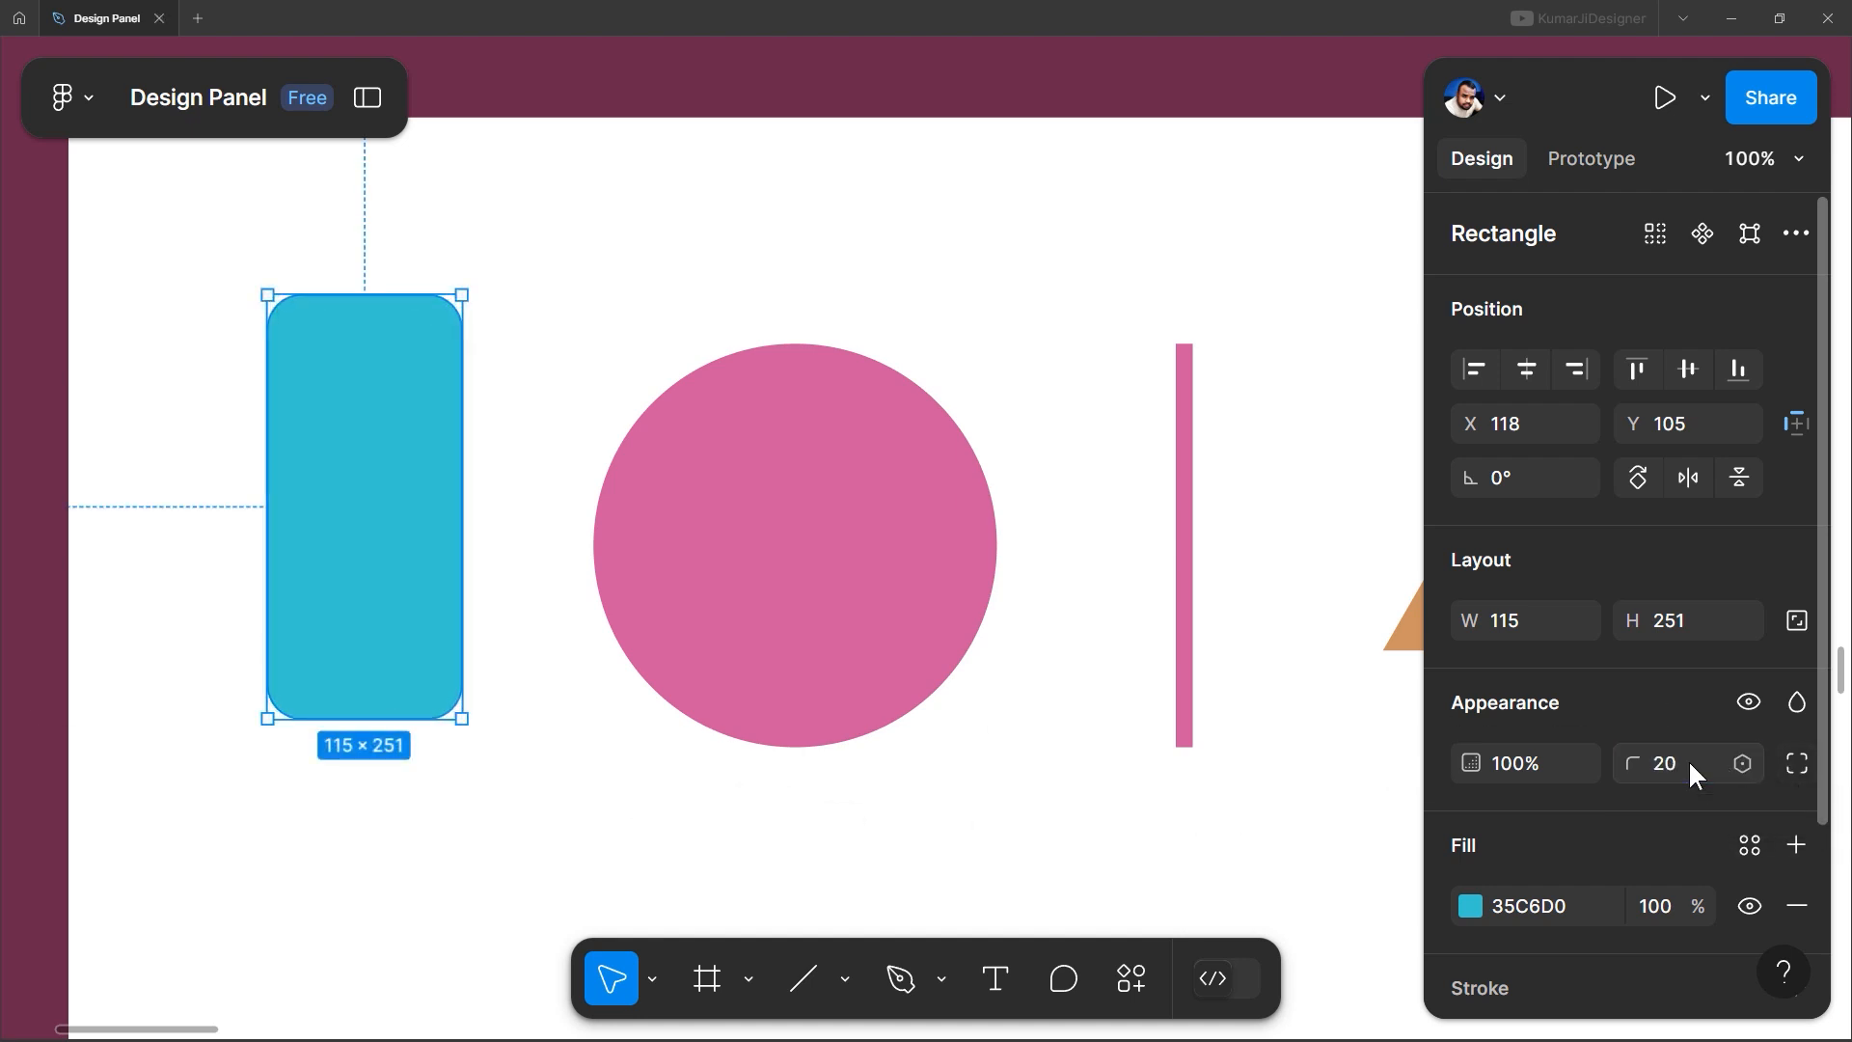
# Set the cyan rectangle's individual top-left and bottom-right corner radii to 0
pyautogui.click(1798, 767)
pyautogui.click(1062, 777)
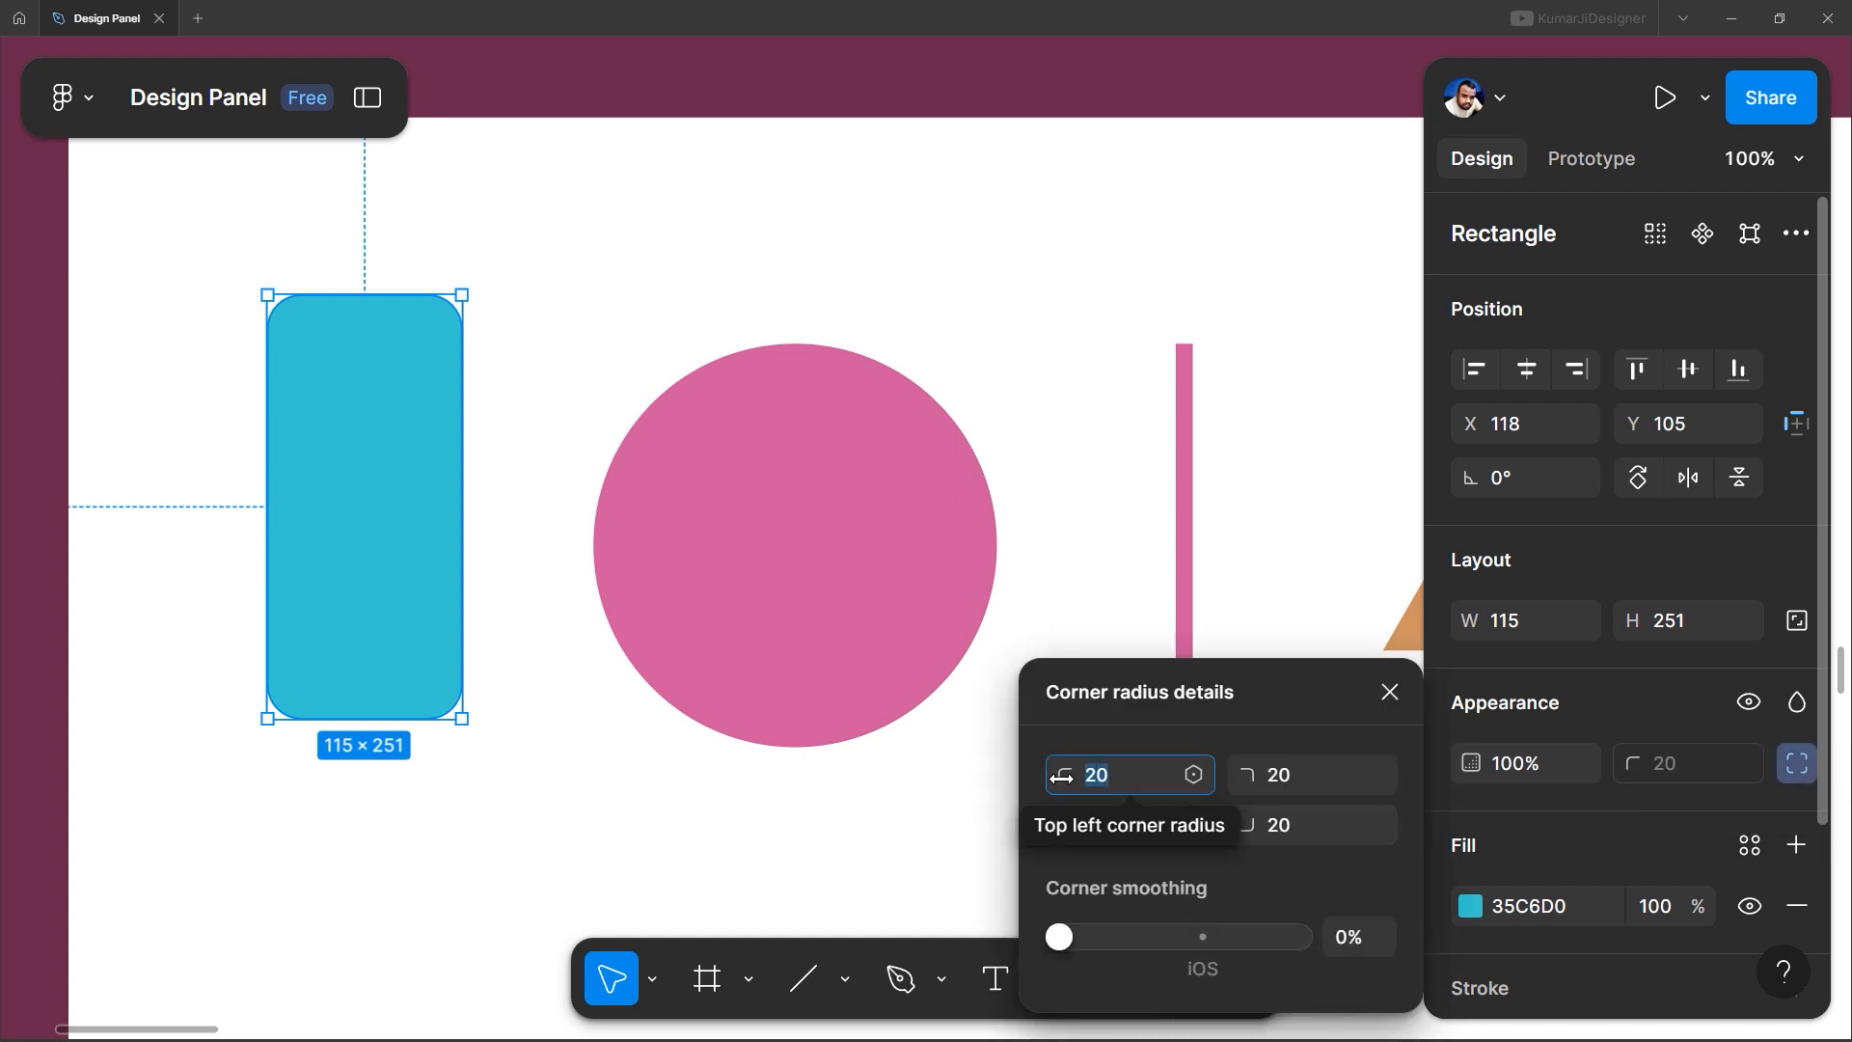
pyautogui.write('0')
pyautogui.press('Return')
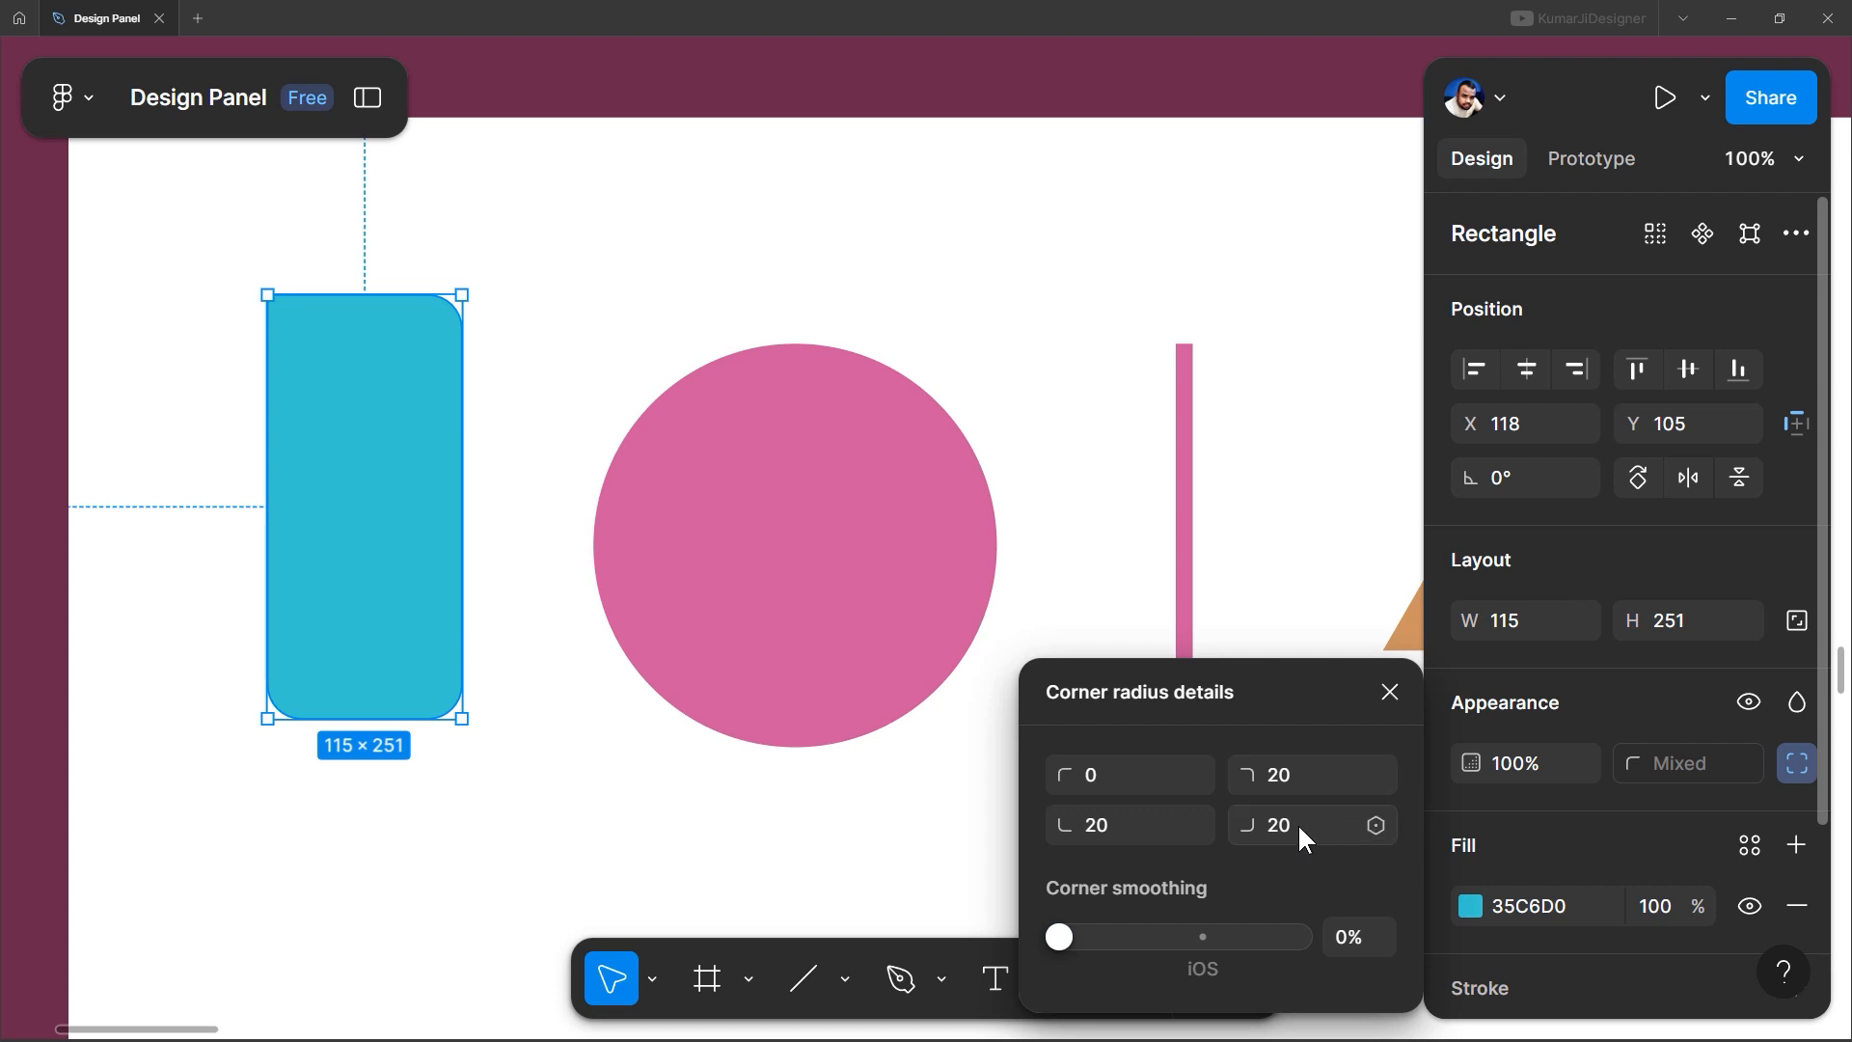
pyautogui.click(1303, 832)
pyautogui.write('0')
pyautogui.press('Return')
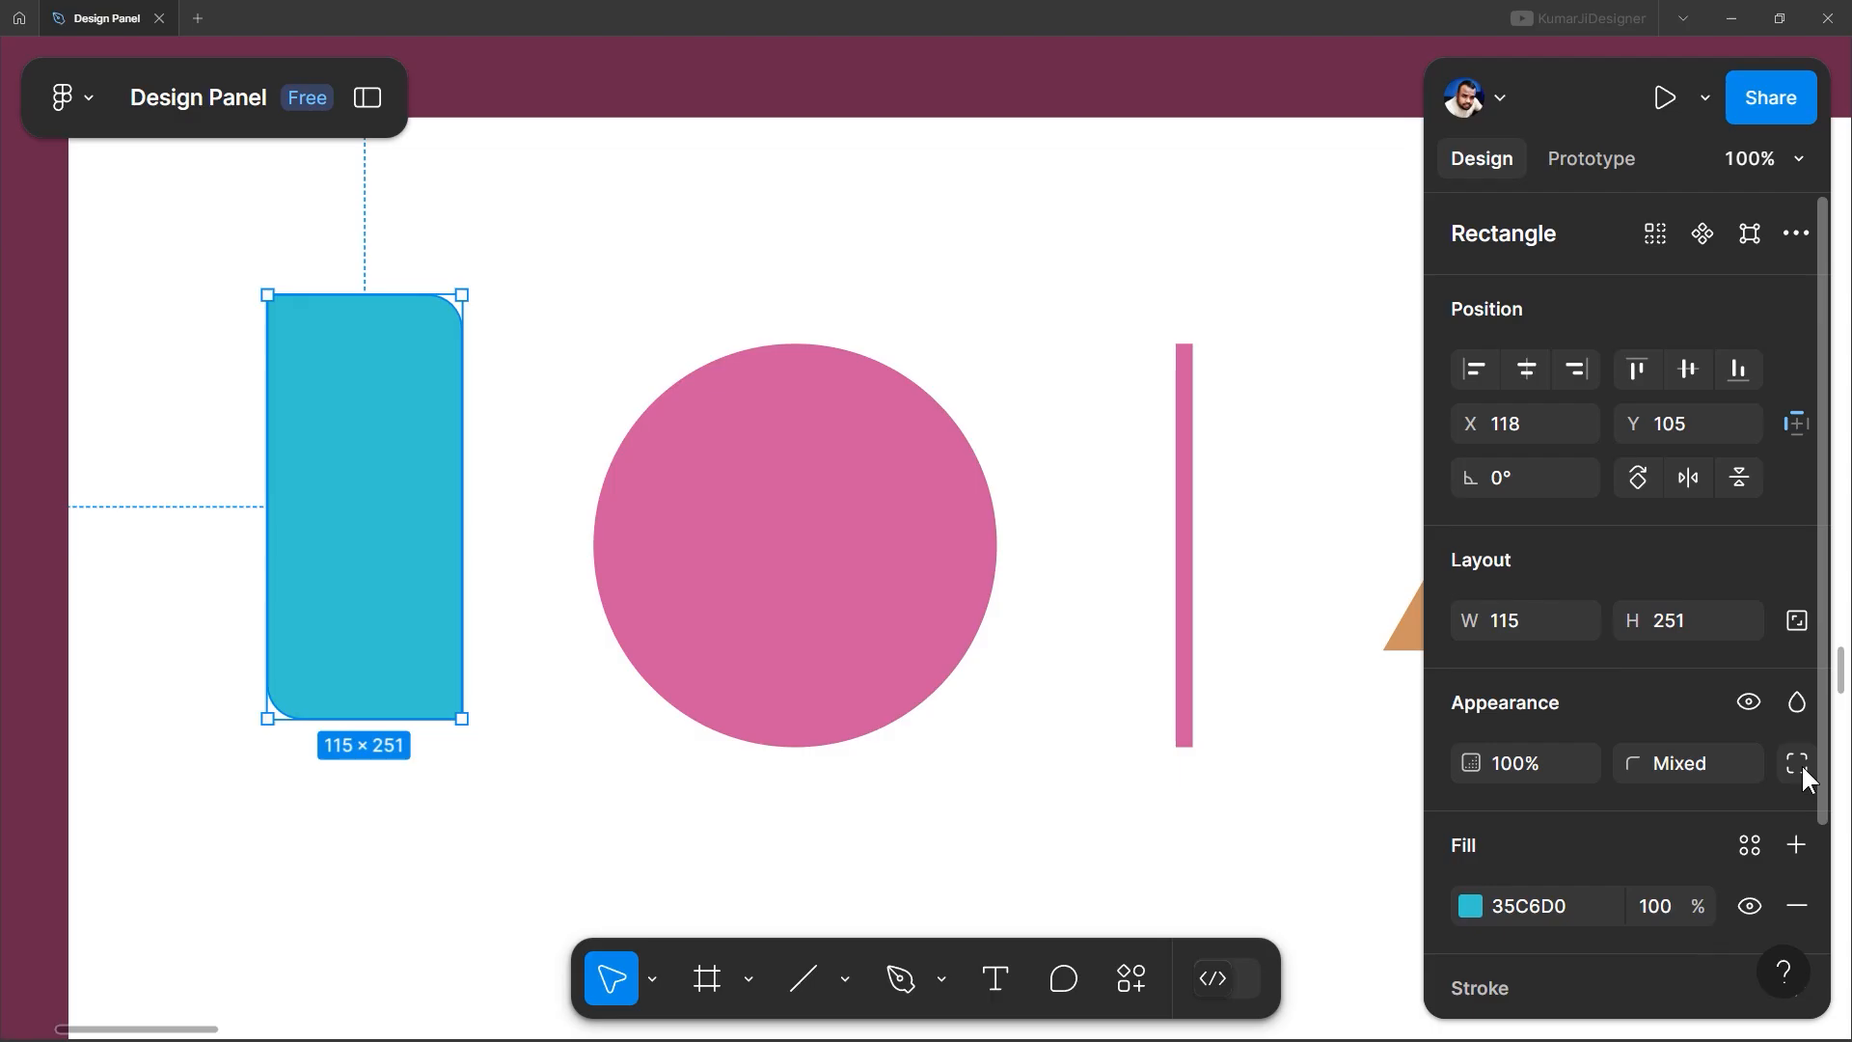
# Check which appearance properties are available for the pink circle and the pink line
pyautogui.click(749, 534)
pyautogui.moveTo(1056, 727); pyautogui.dragTo(982, 745)
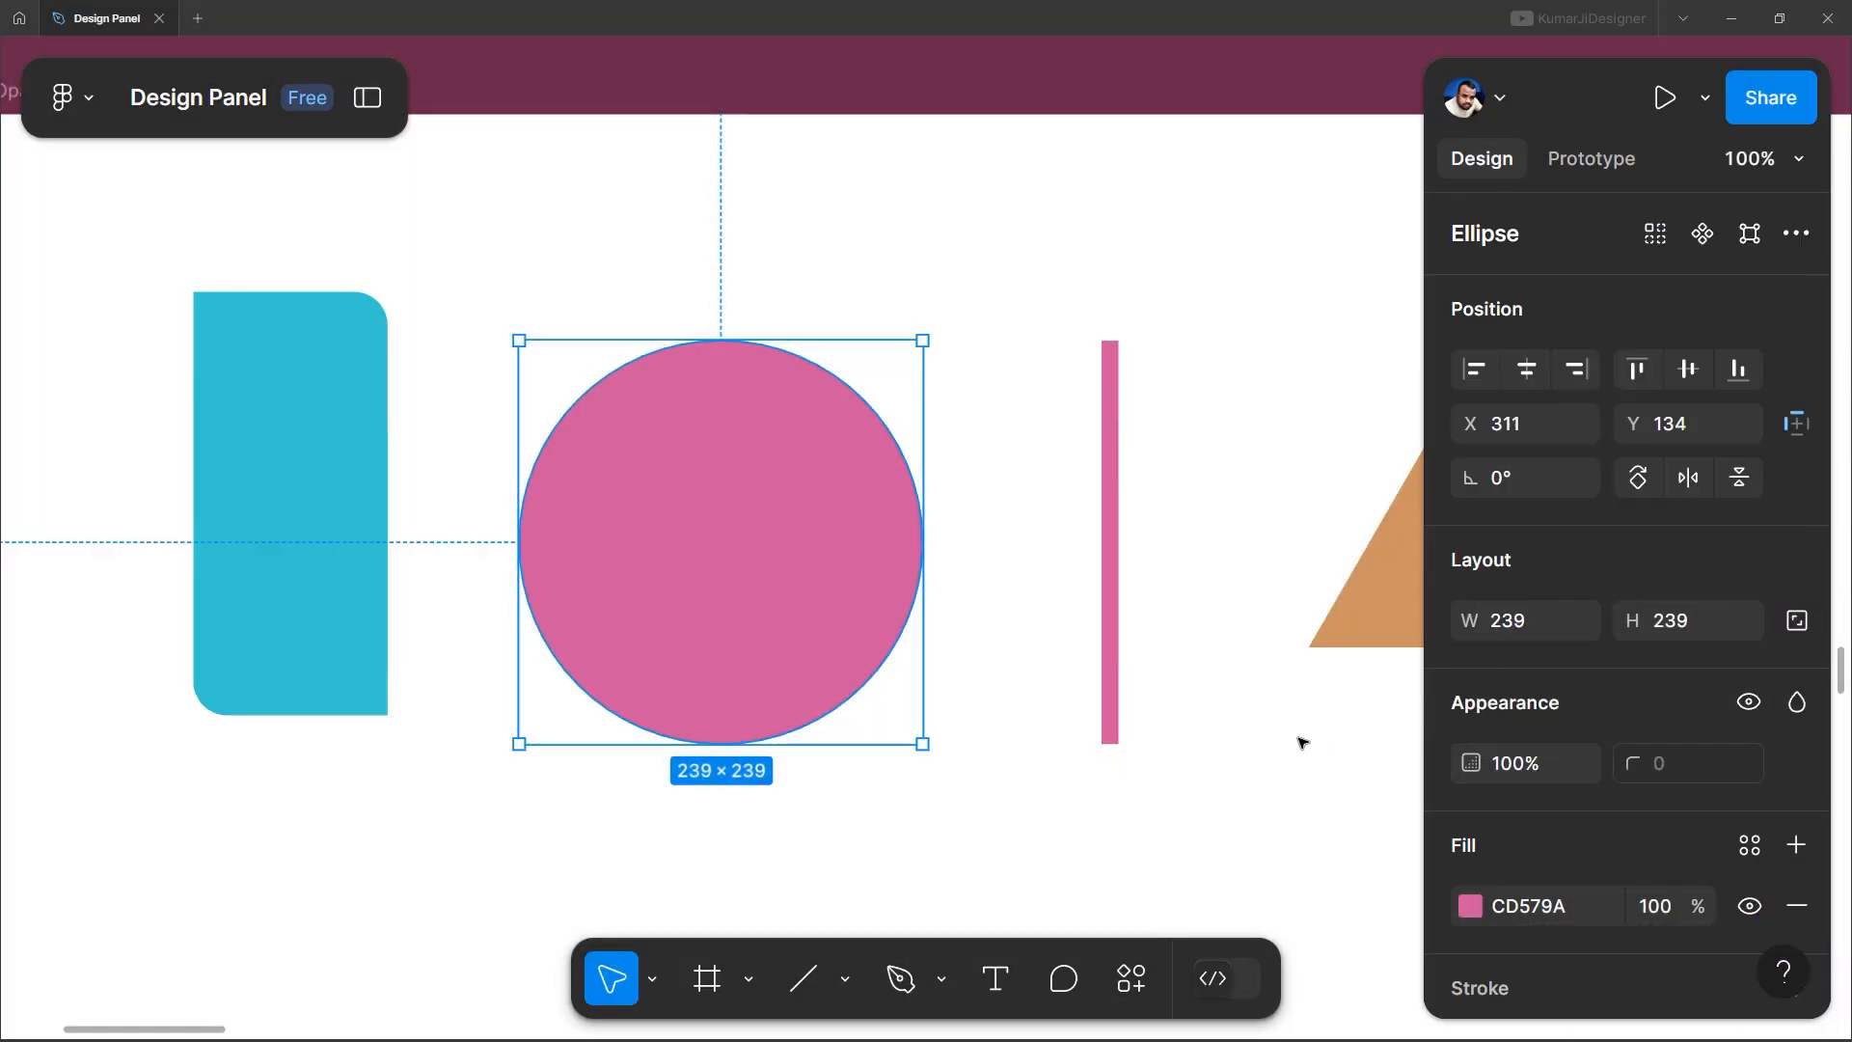
pyautogui.moveTo(1068, 642); pyautogui.dragTo(778, 599)
pyautogui.click(634, 599)
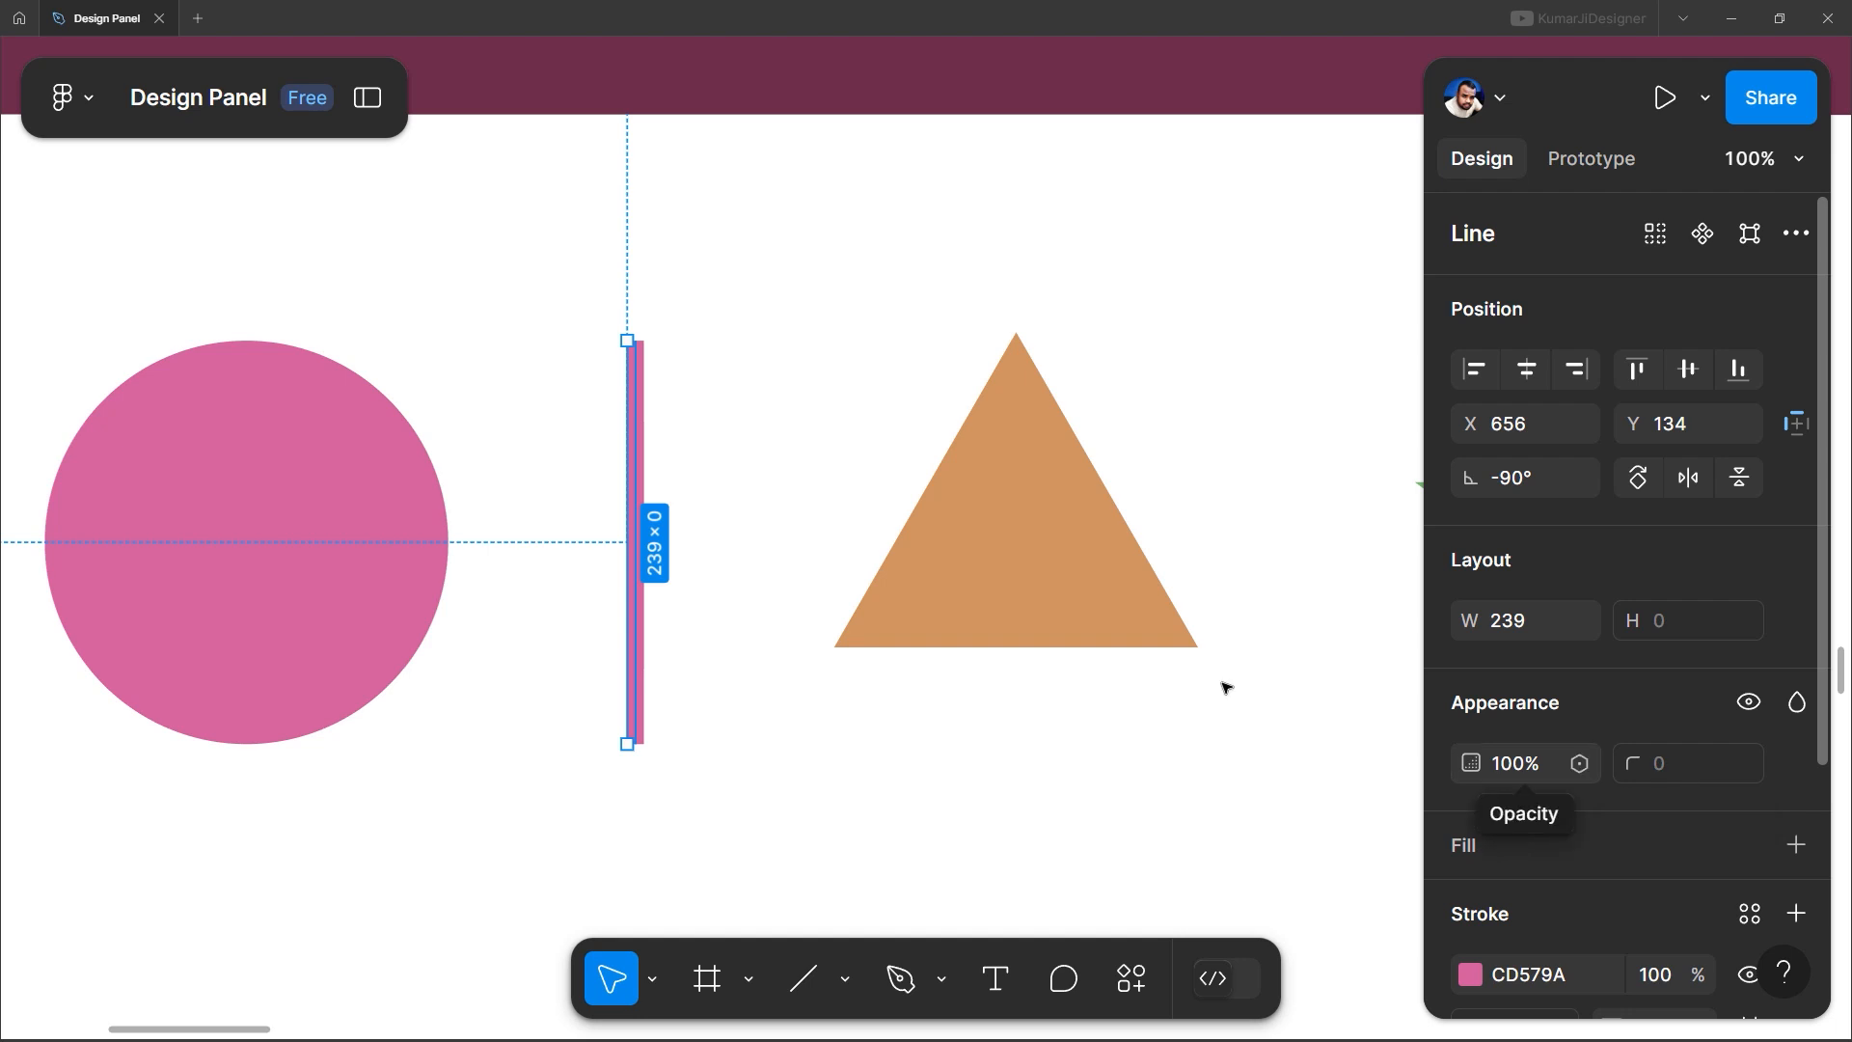
# Turn the orange triangle into a polygon with 8 points, and raise its point count to 10
pyautogui.hscroll(3, 1224, 686)
pyautogui.click(889, 570)
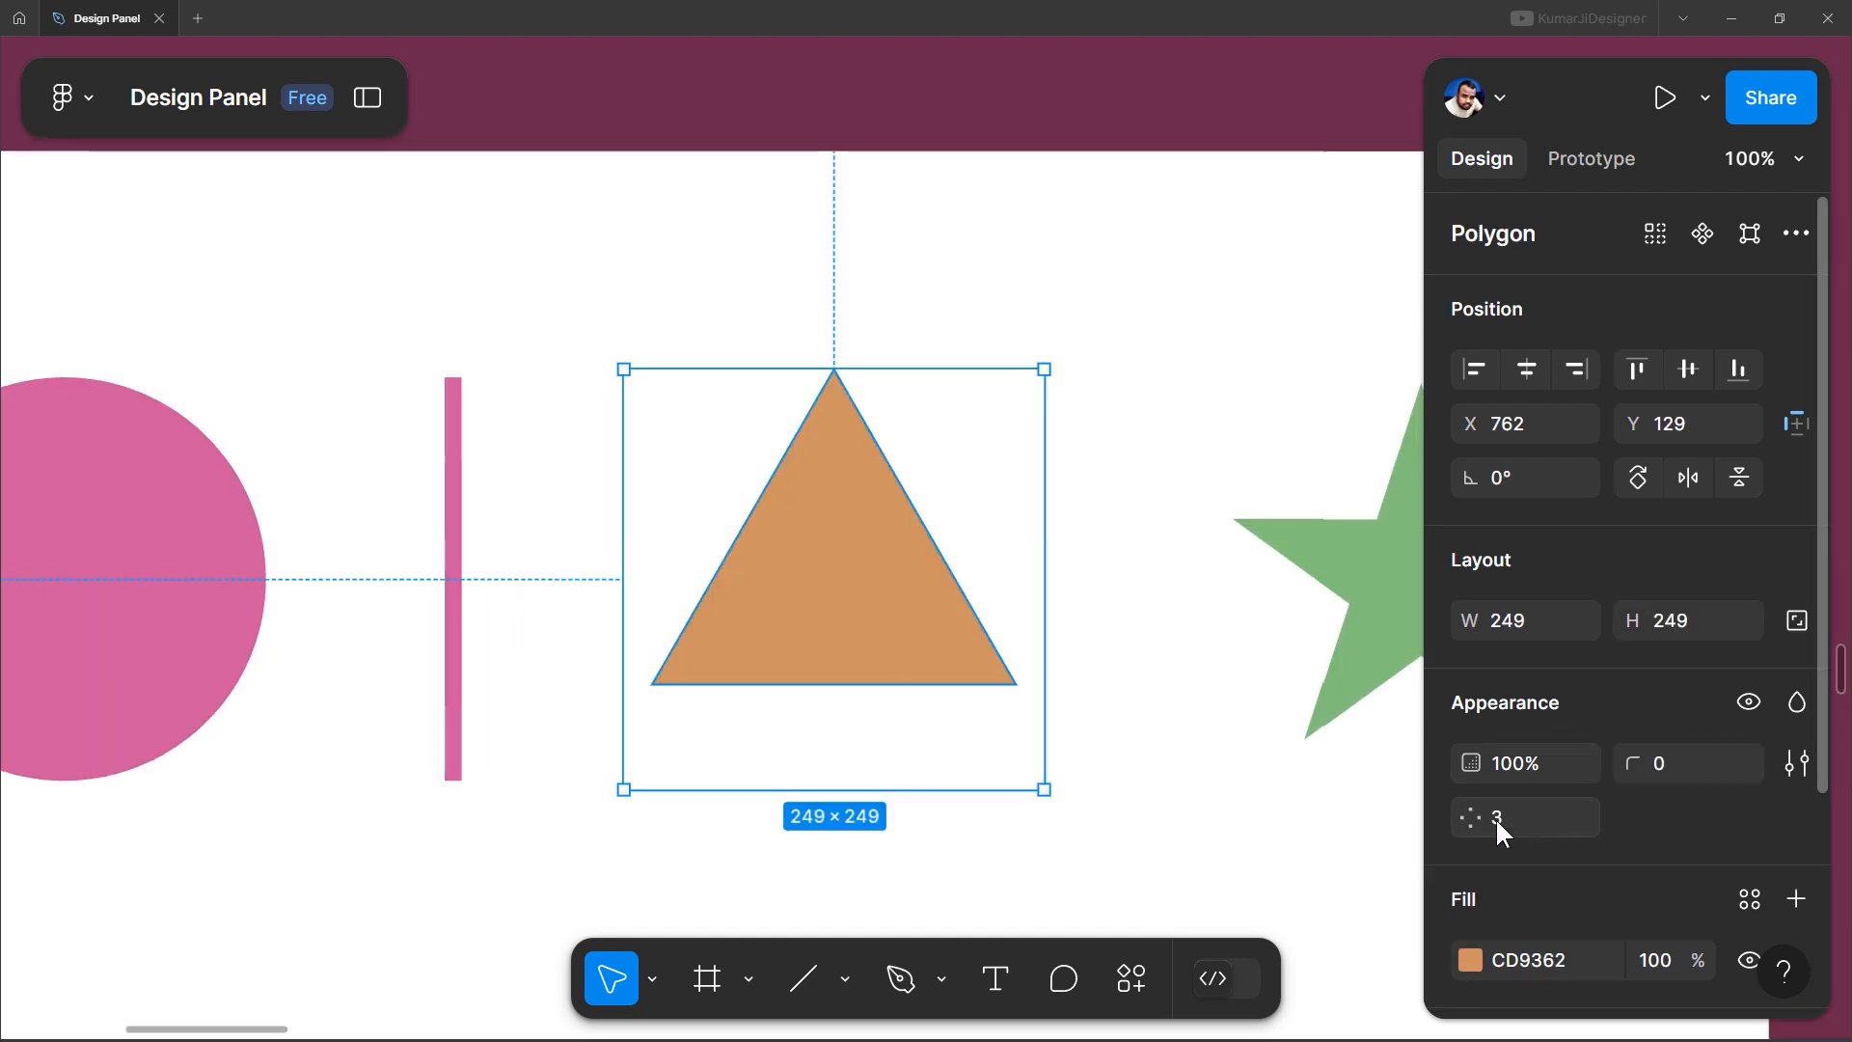
pyautogui.moveTo(1488, 820); pyautogui.dragTo(1555, 818)
pyautogui.moveTo(1014, 526); pyautogui.dragTo(1085, 359)
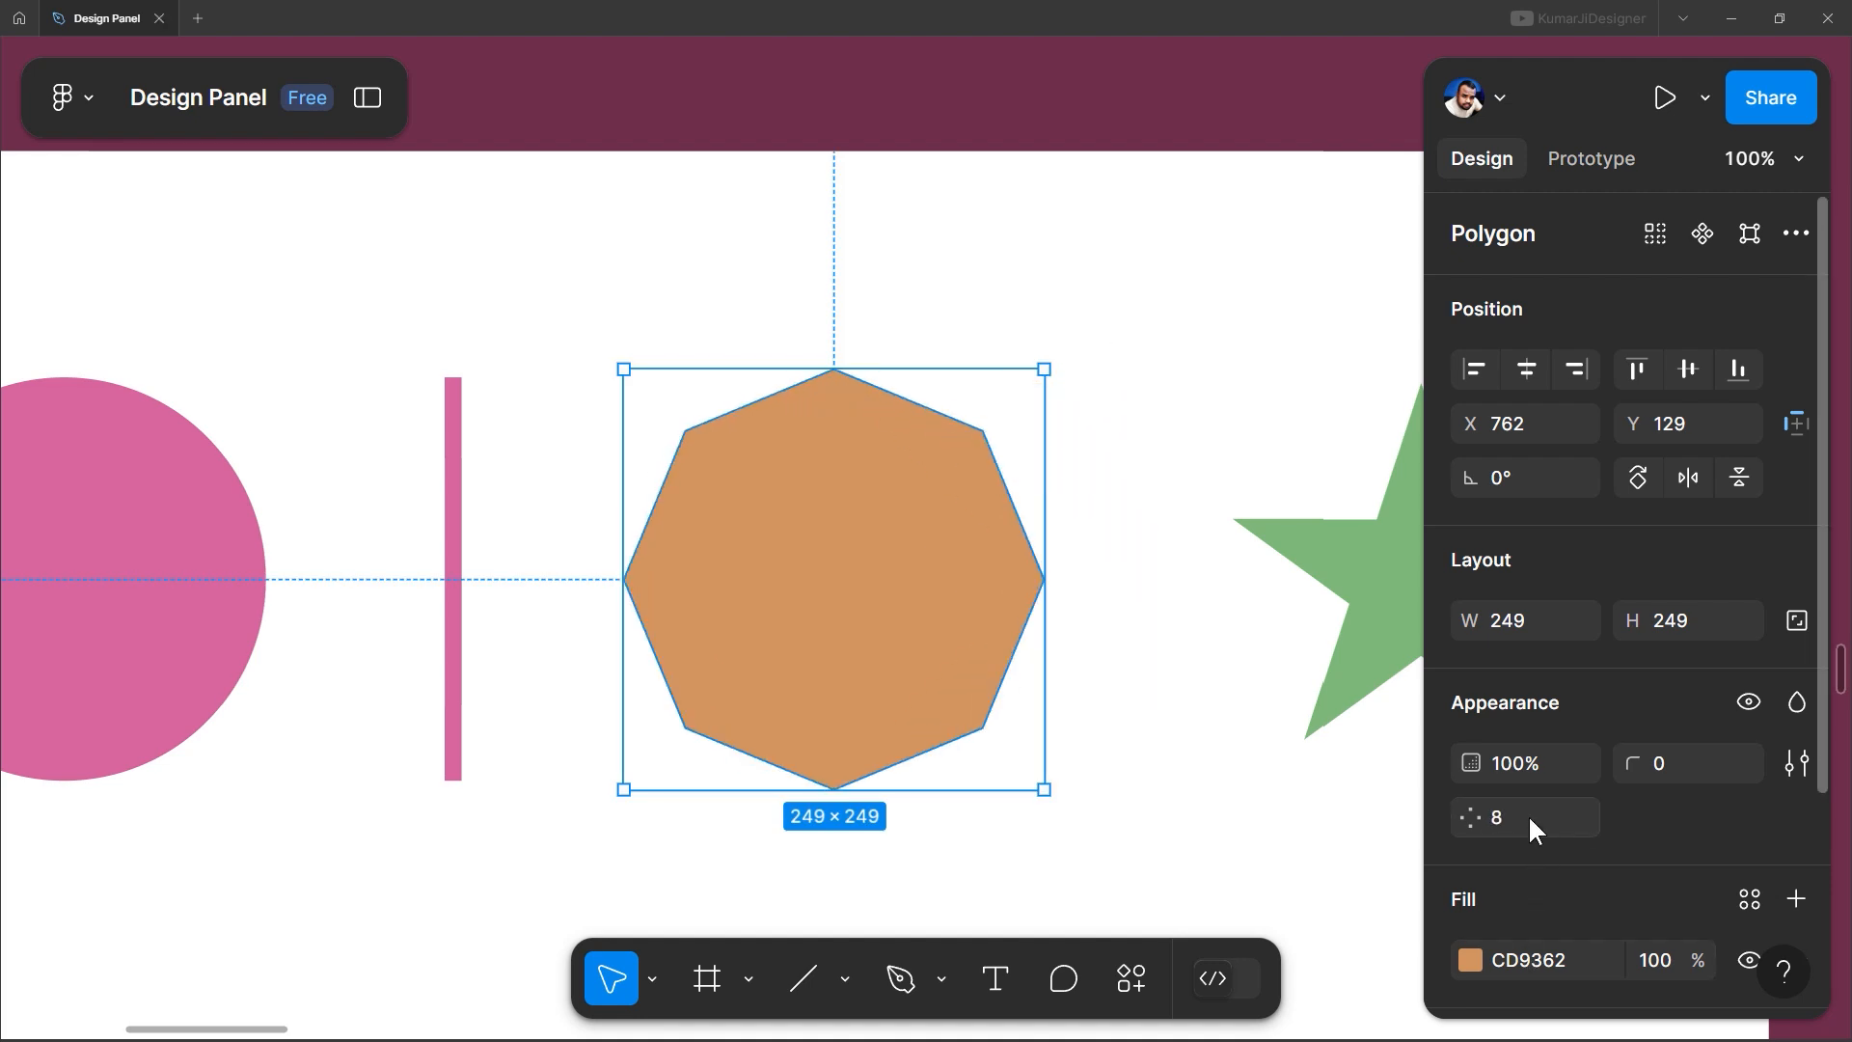
pyautogui.write('10')
pyautogui.press('Return')
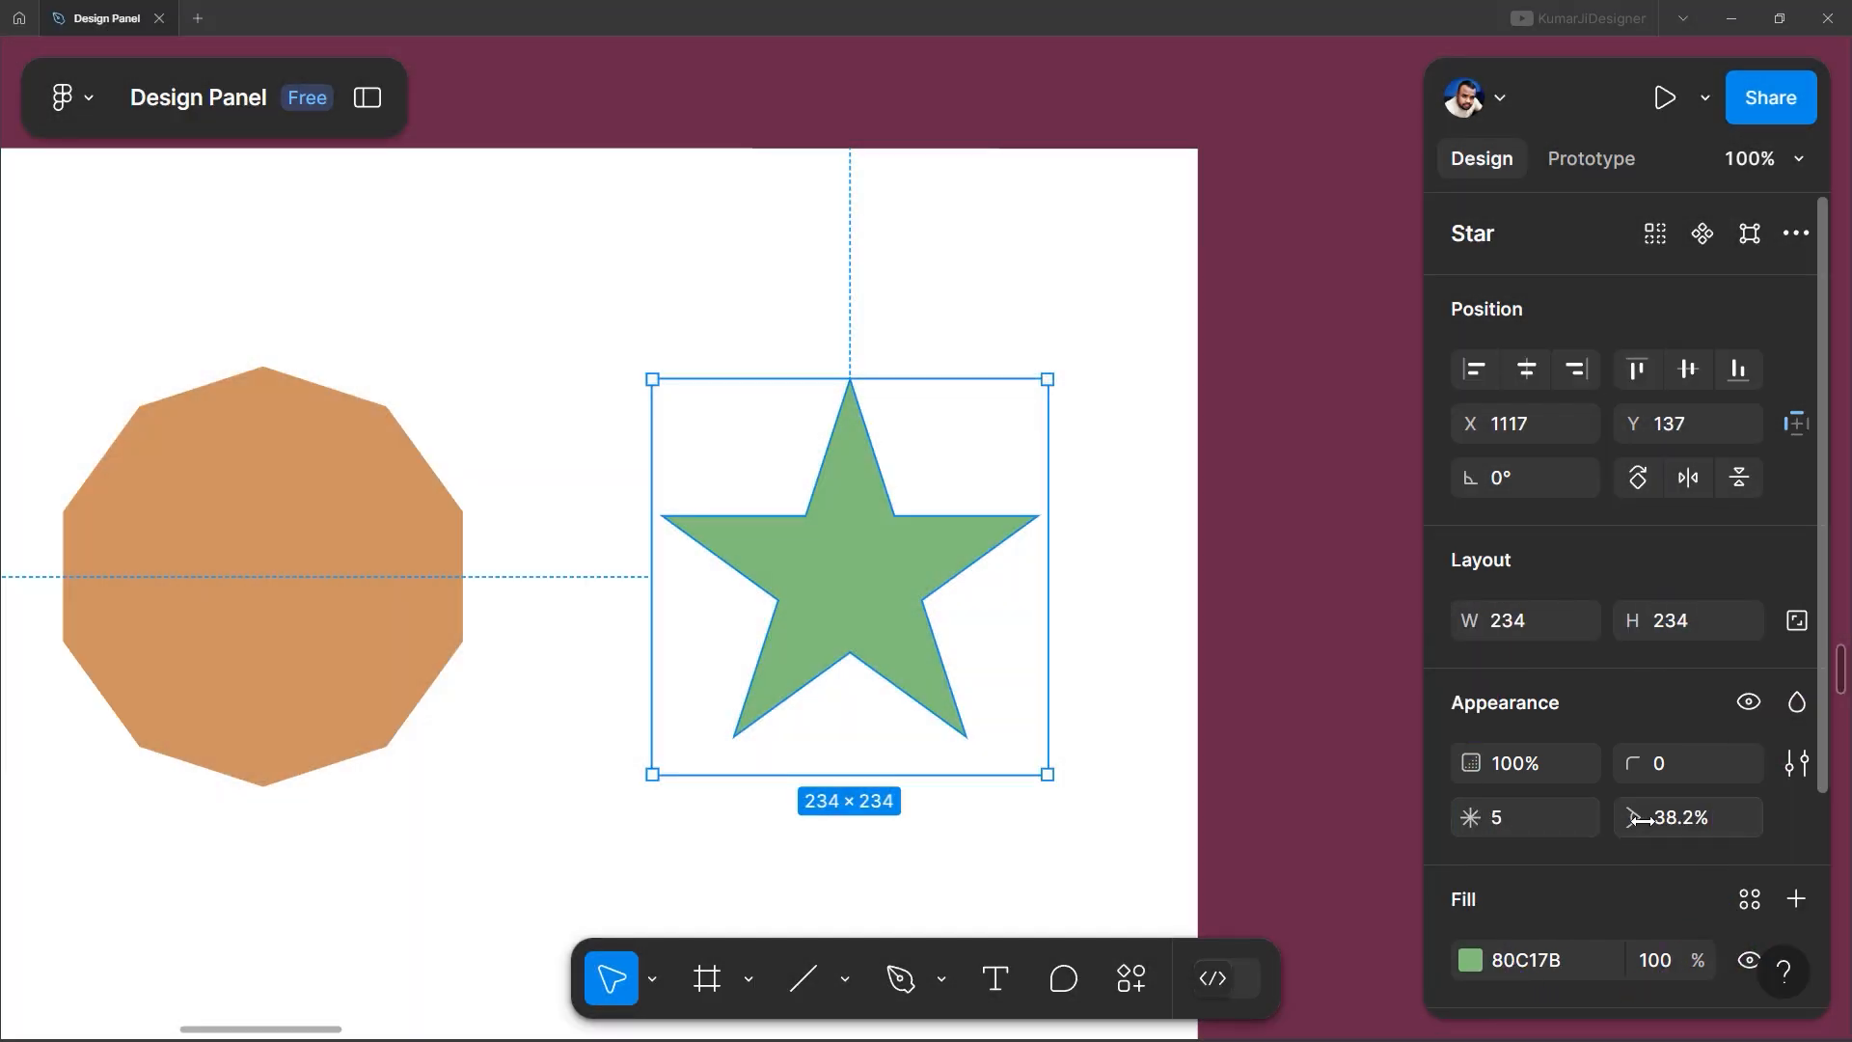
# Try different ratios on the green star, including 77%, and set its ratio to 75%
pyautogui.moveTo(1632, 817); pyautogui.dragTo(723, 595)
pyautogui.moveTo(907, 496)
pyautogui.mouseDown()
pyautogui.moveTo(931, 451)
pyautogui.moveTo(943, 476)
pyautogui.moveTo(917, 472)
pyautogui.moveTo(923, 492)
pyautogui.mouseUp()
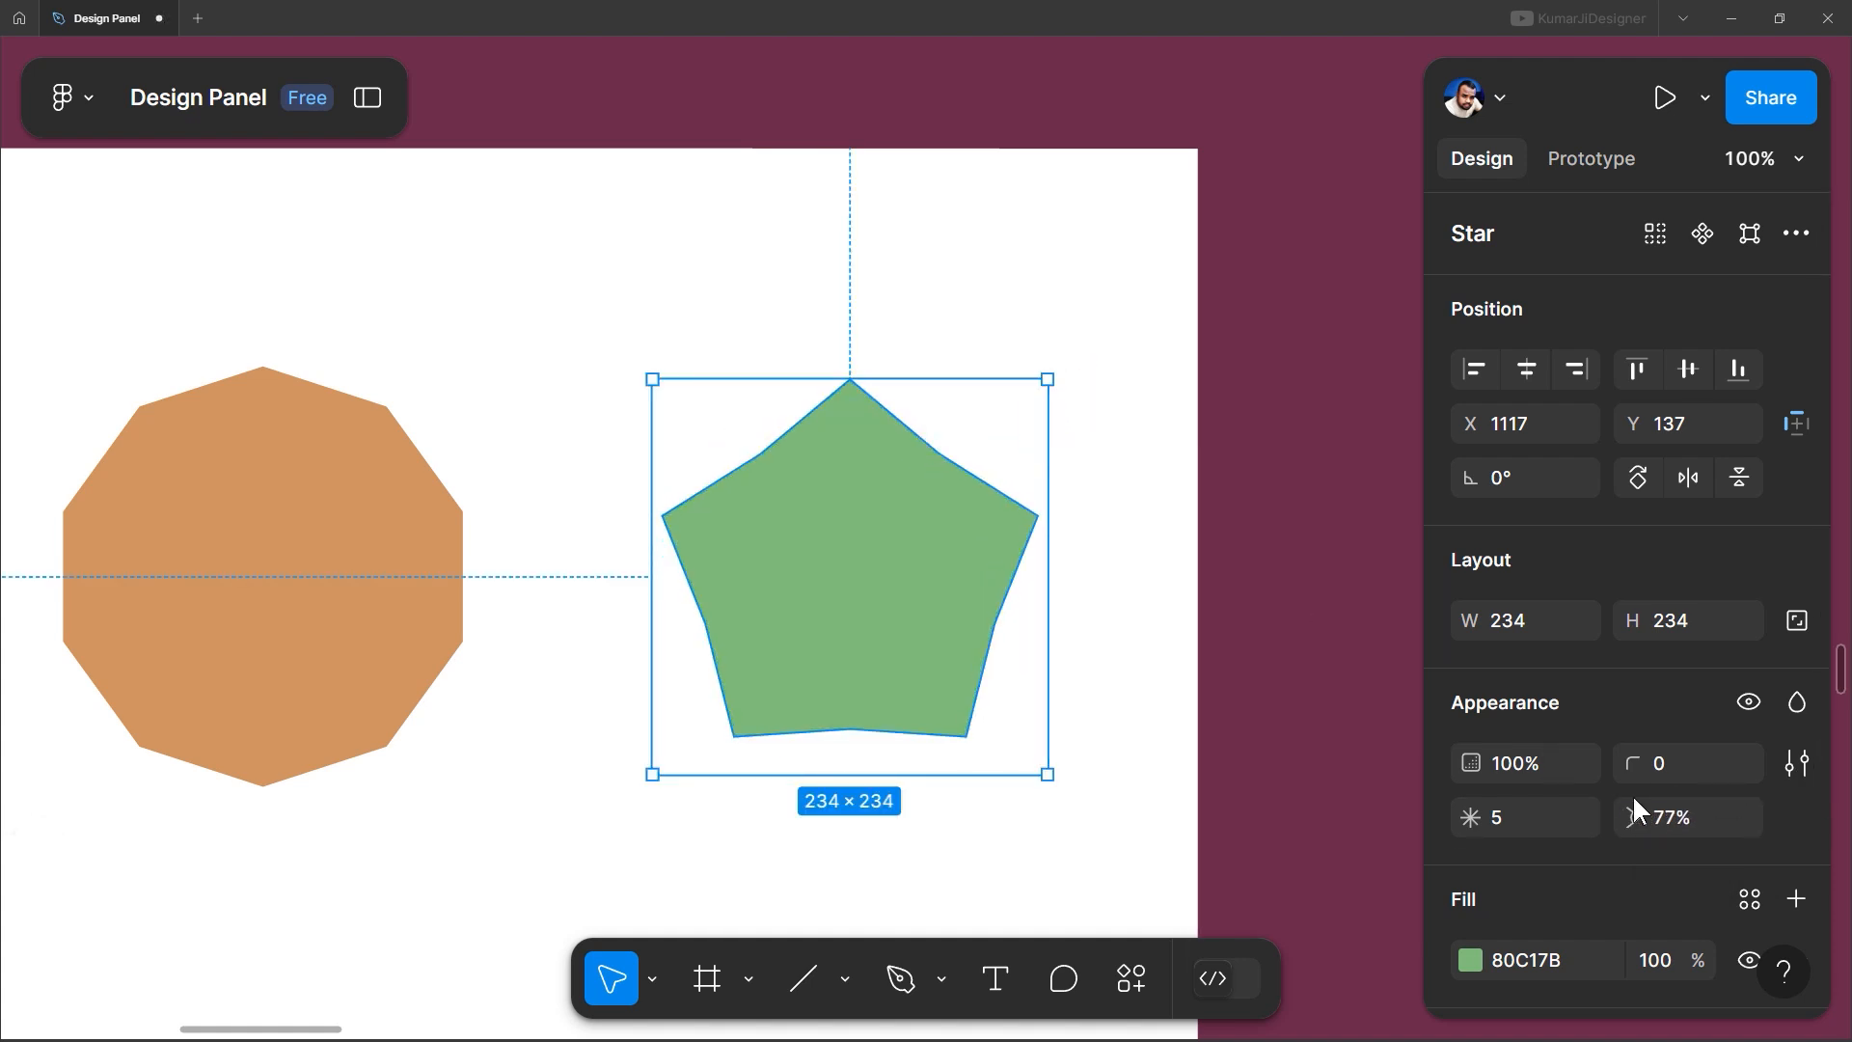
pyautogui.click(1705, 822)
pyautogui.write('75')
pyautogui.press('Return')
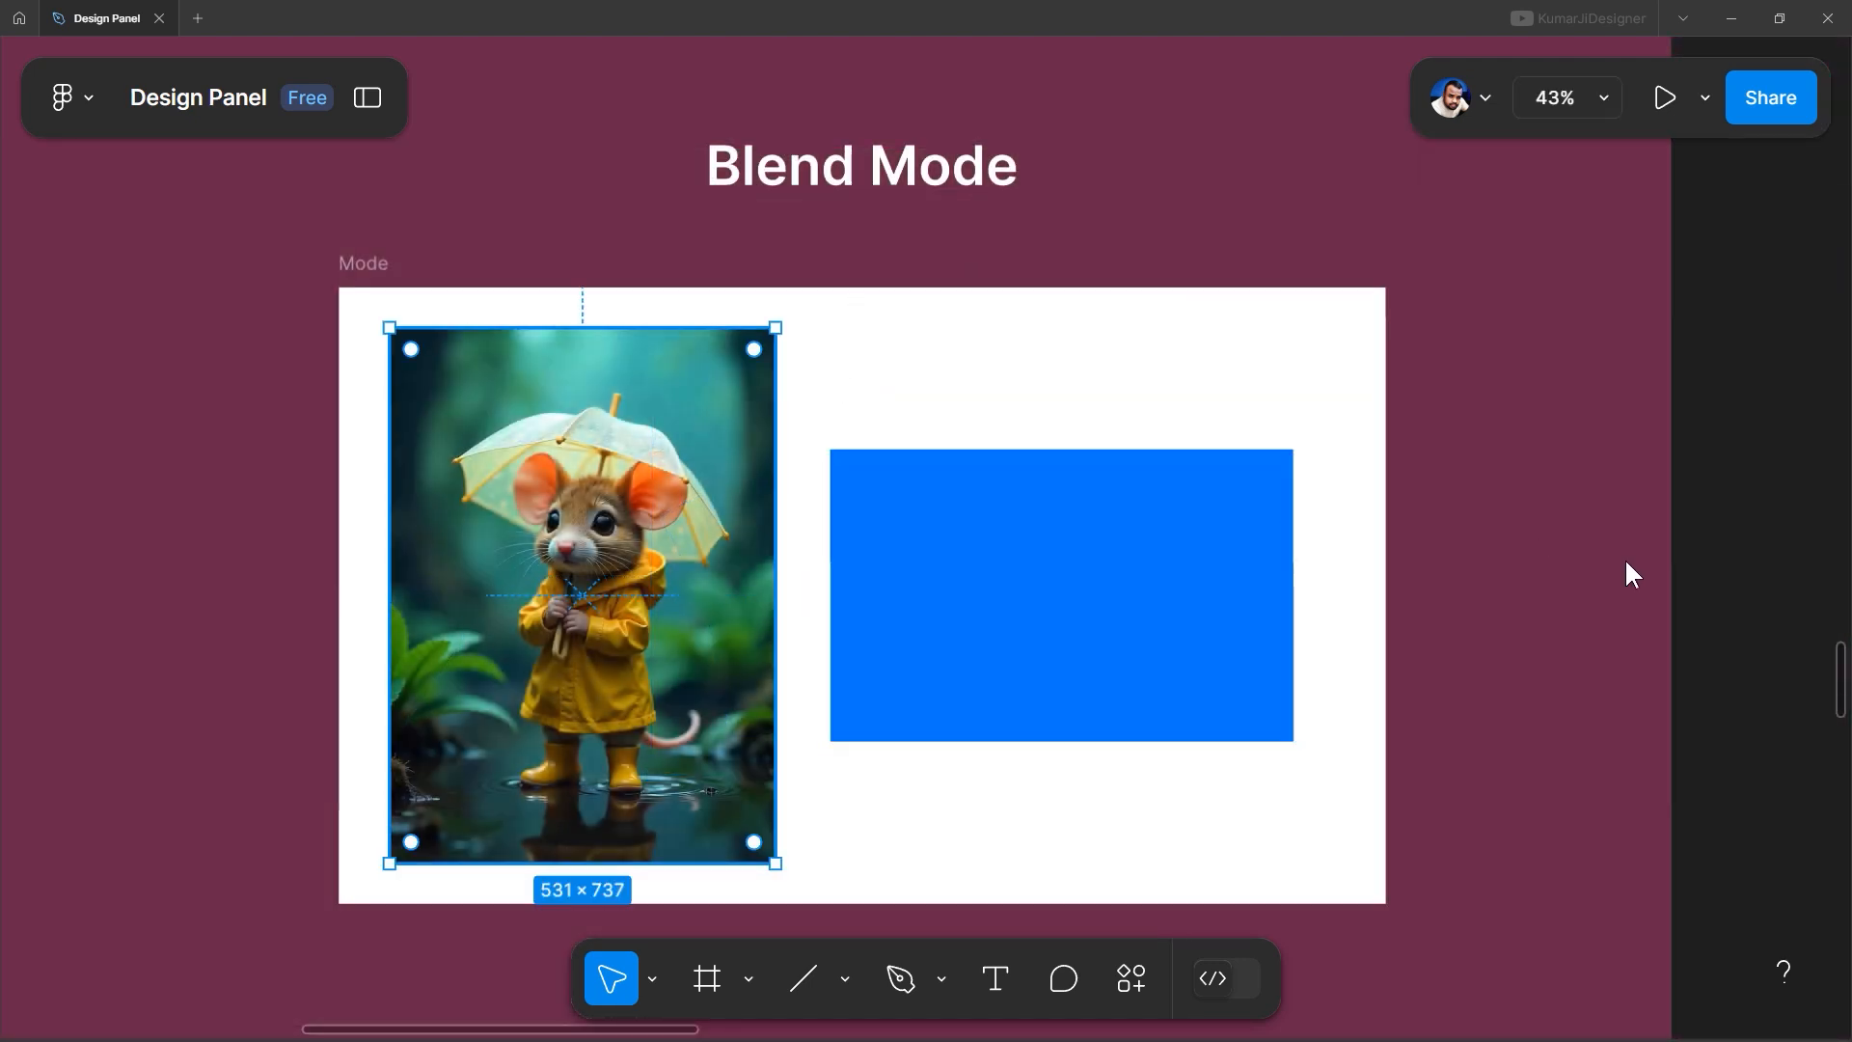
# Hide the mouse image in the Mode frame and make its layer visible again
pyautogui.scroll(-3, 1758, 656)
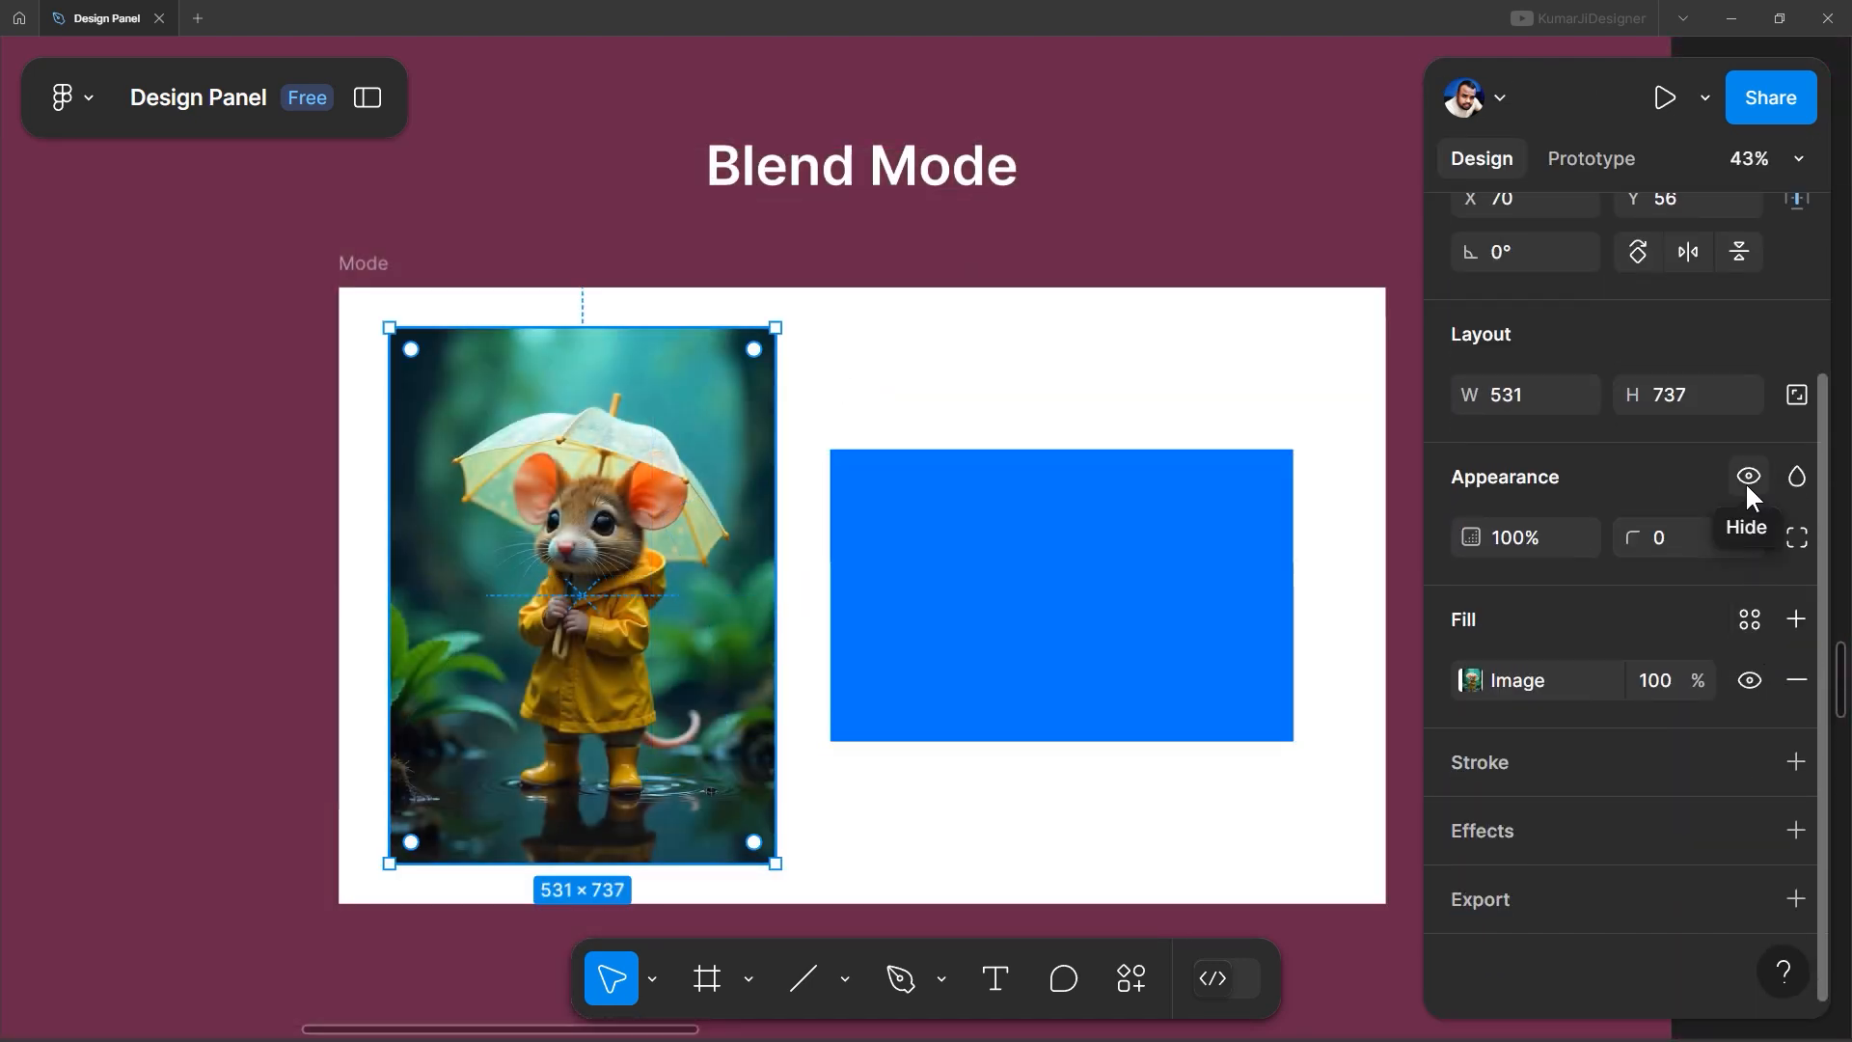
pyautogui.click(1747, 478)
pyautogui.click(1201, 389)
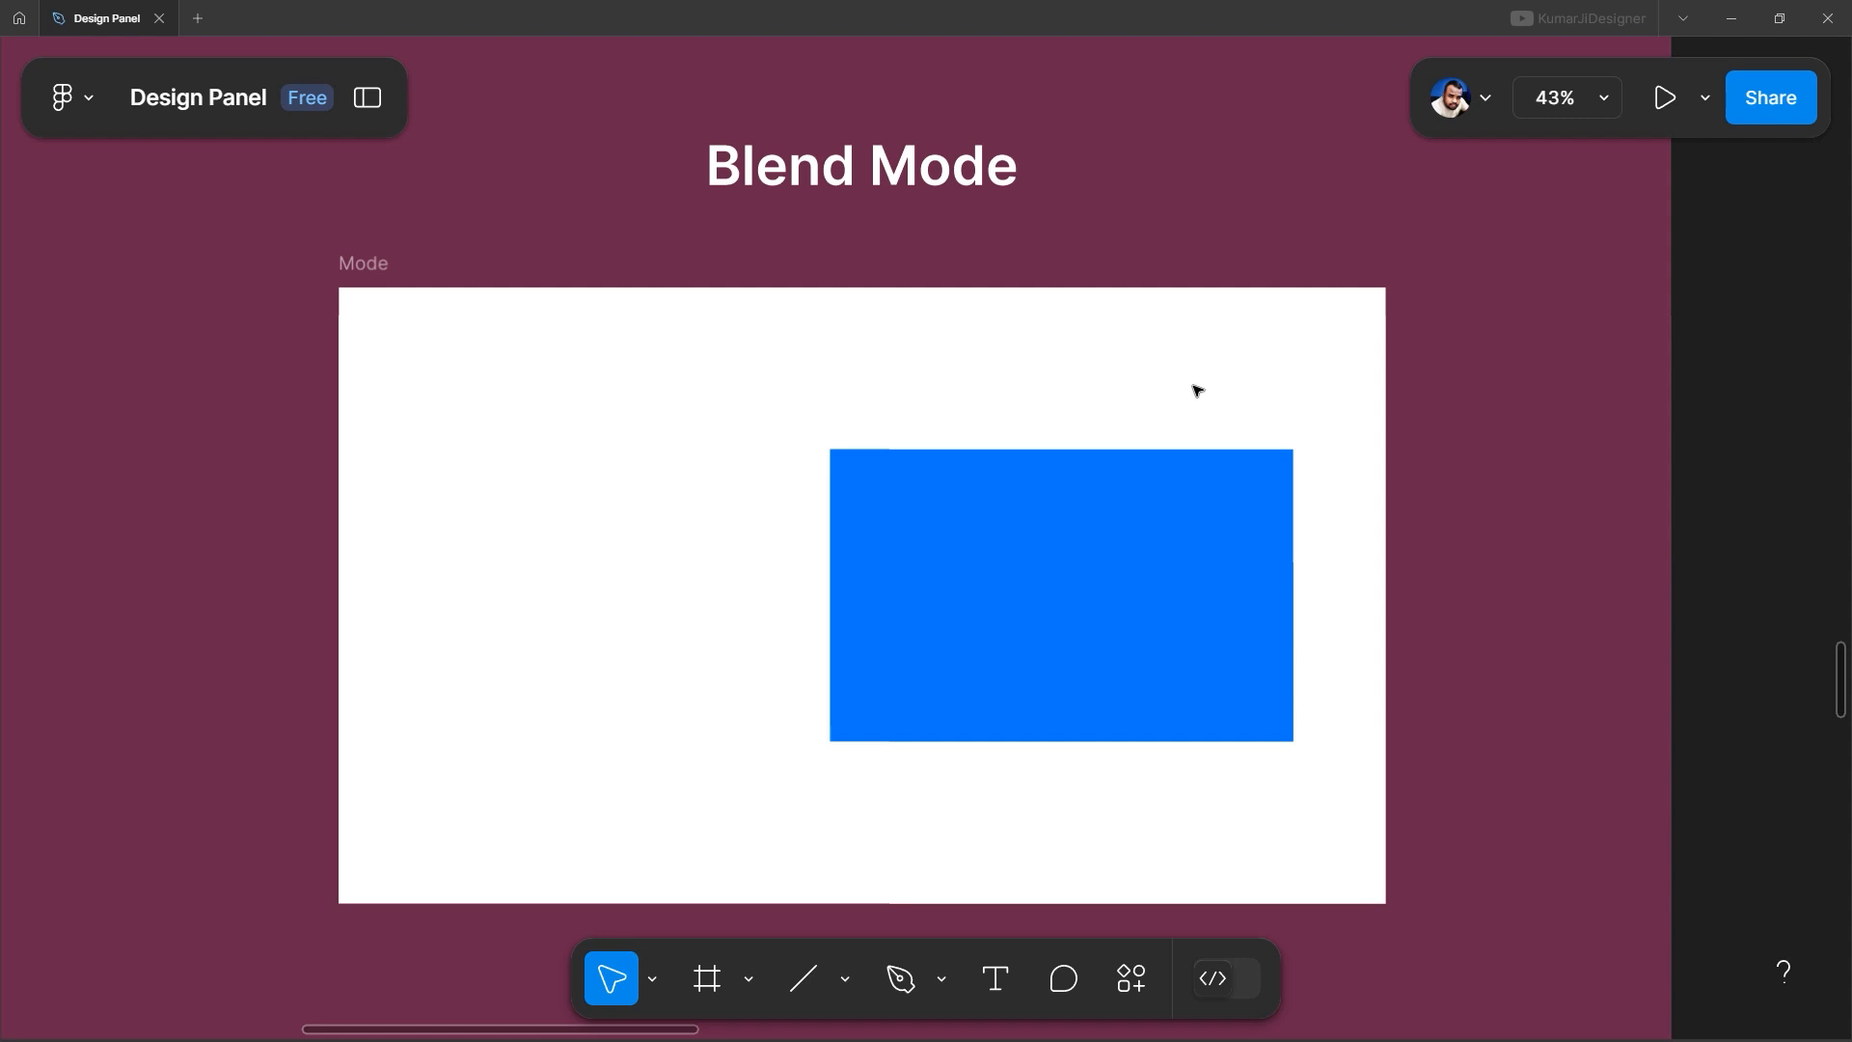
pyautogui.click(364, 104)
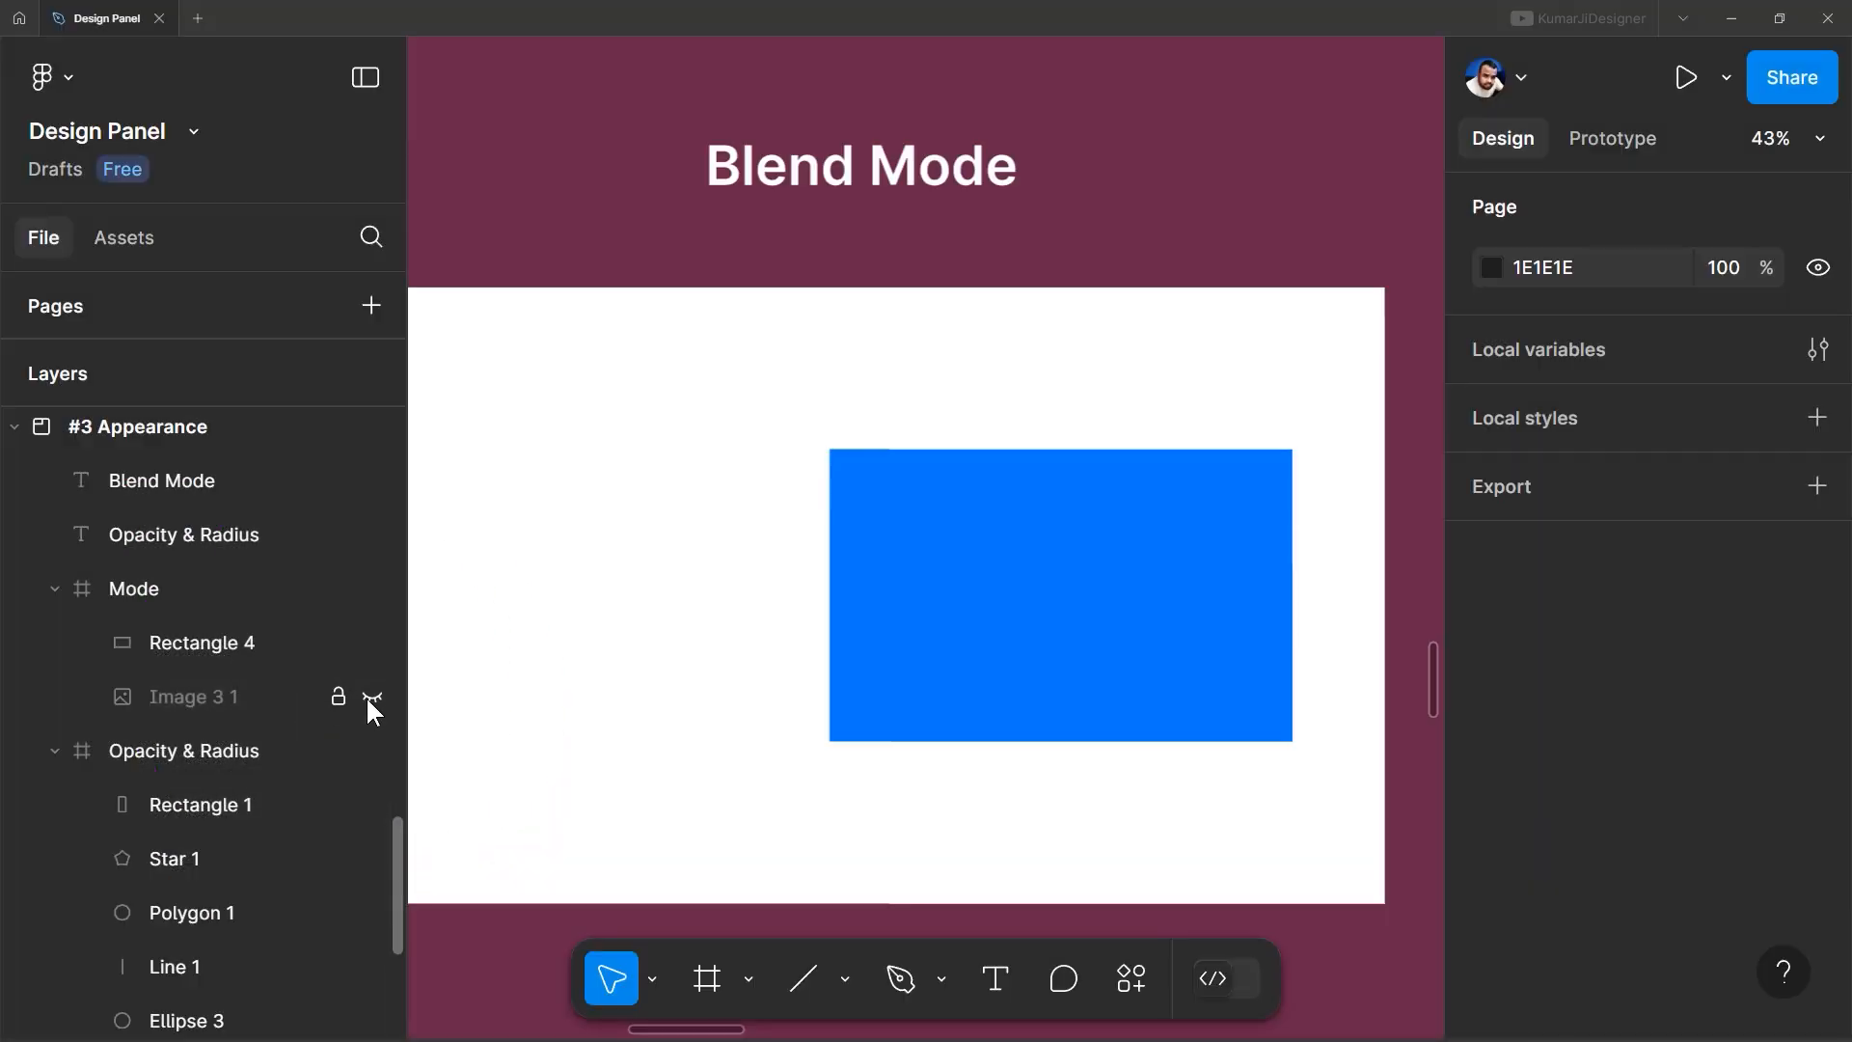
pyautogui.click(372, 696)
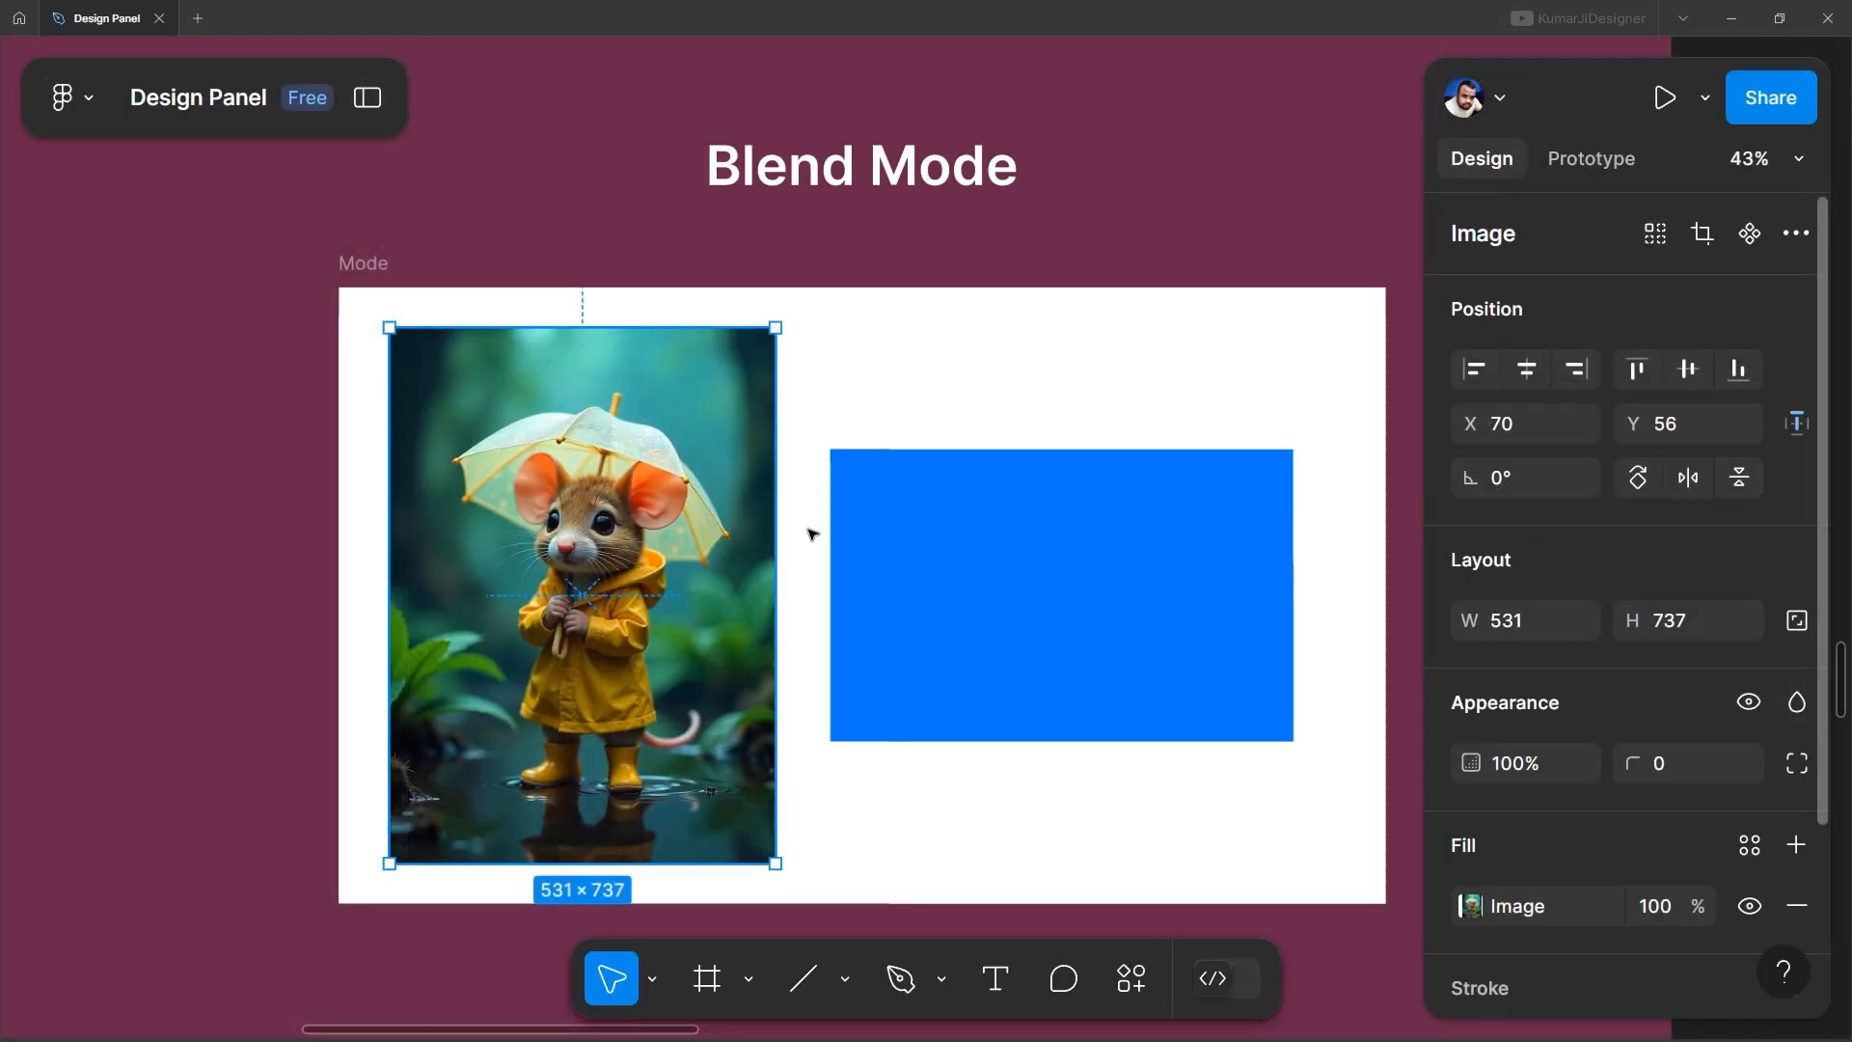
# Place the blue rectangle over the mouse image and apply the Color blend mode to it
pyautogui.moveTo(1025, 606); pyautogui.dragTo(778, 570)
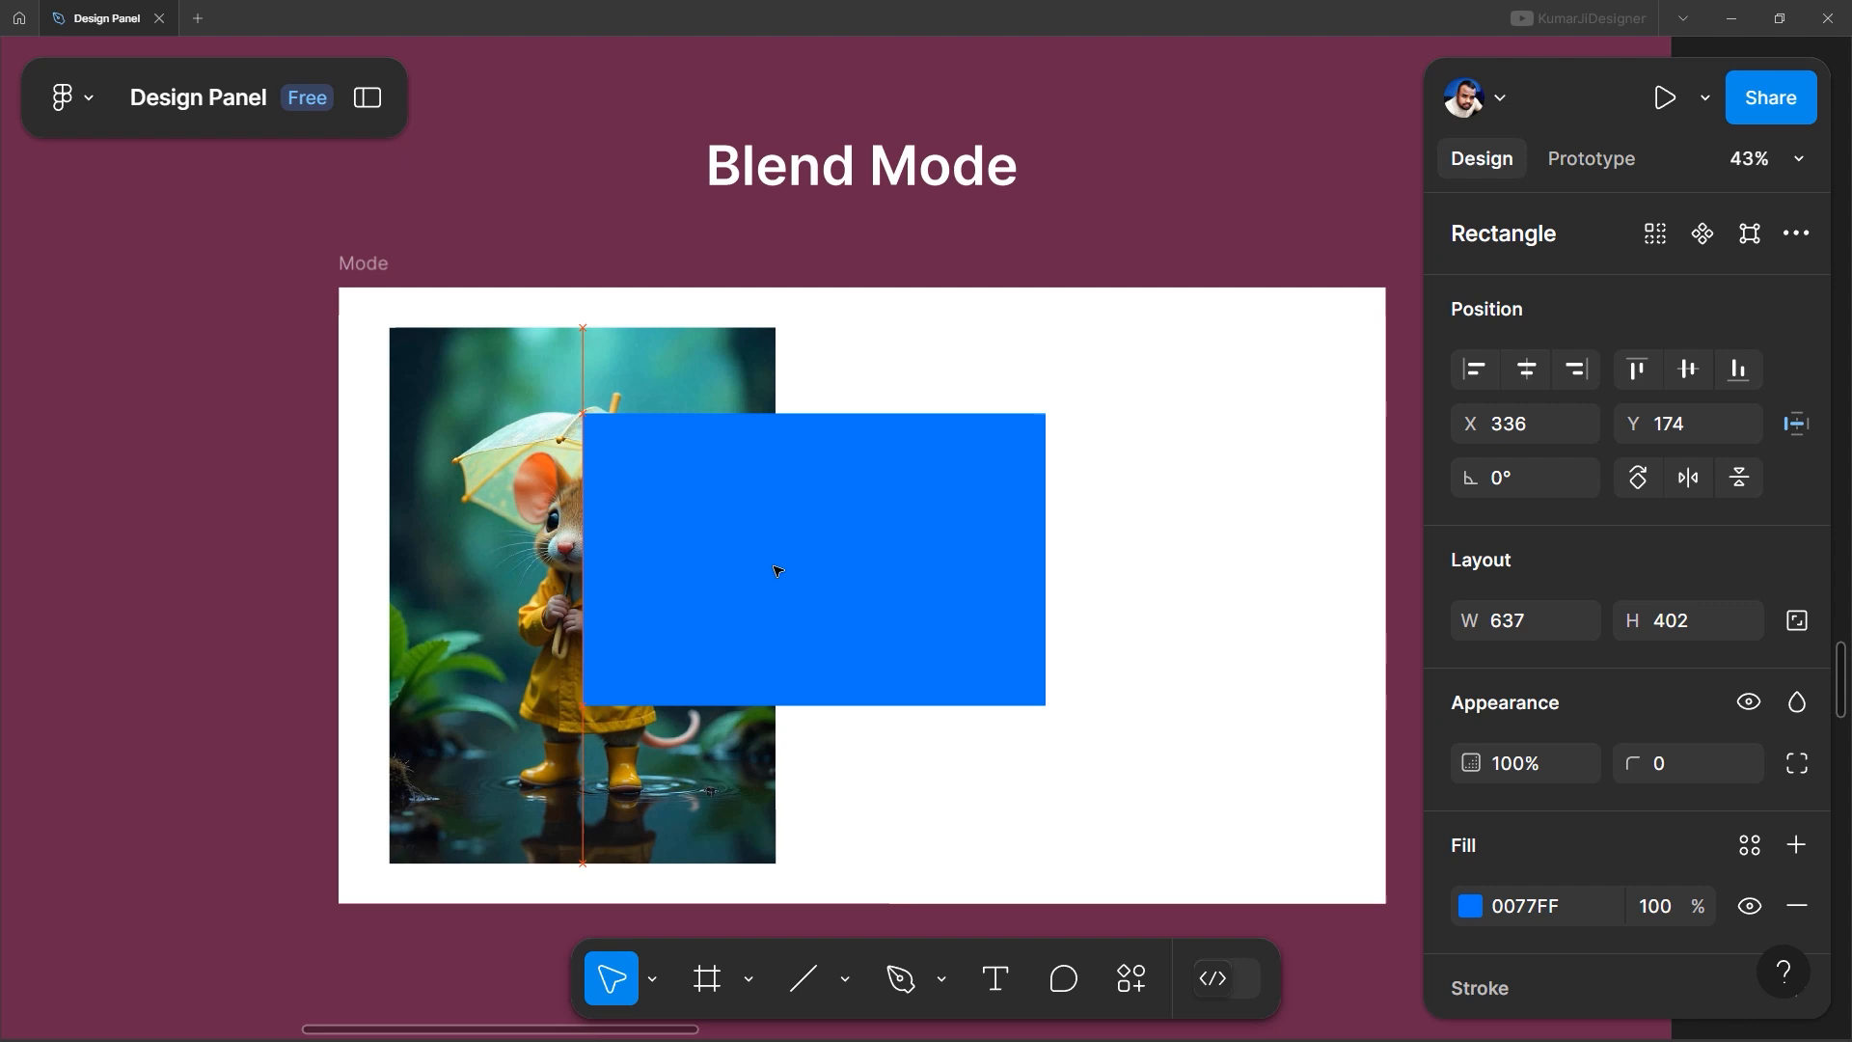
pyautogui.click(1795, 709)
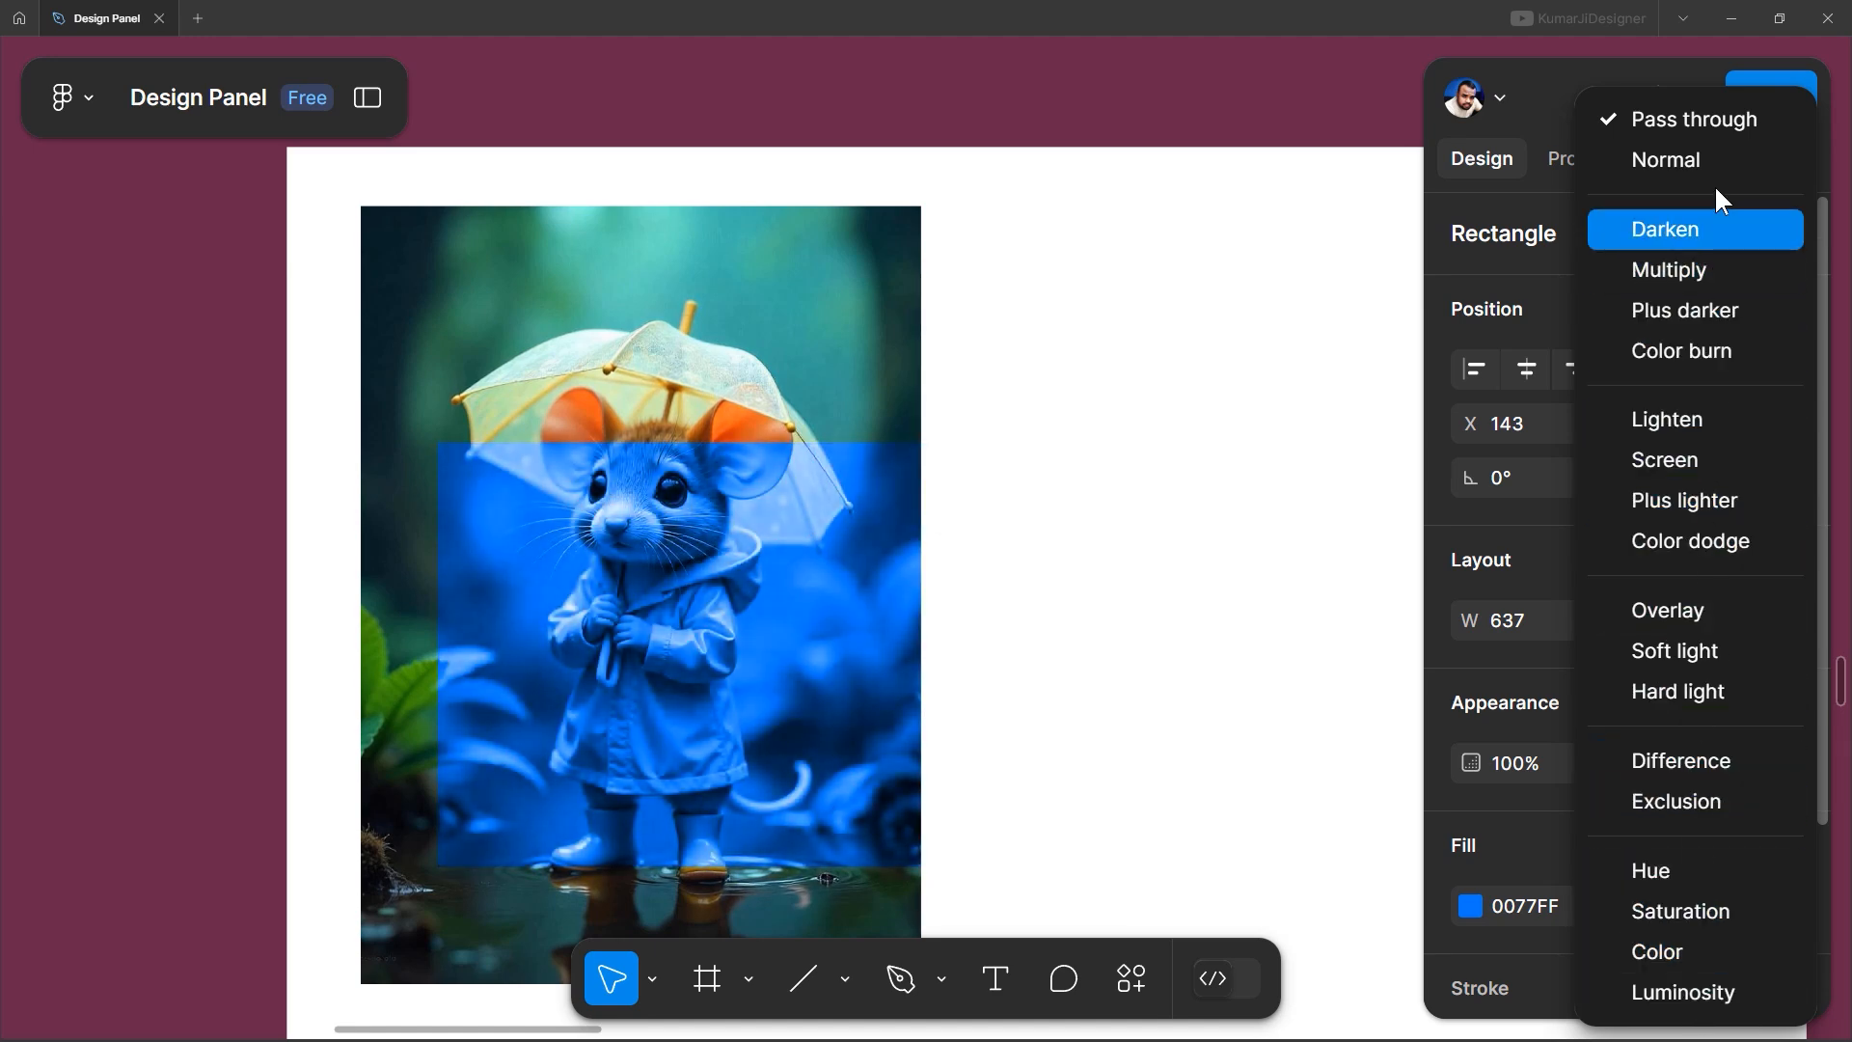
pyautogui.click(1698, 955)
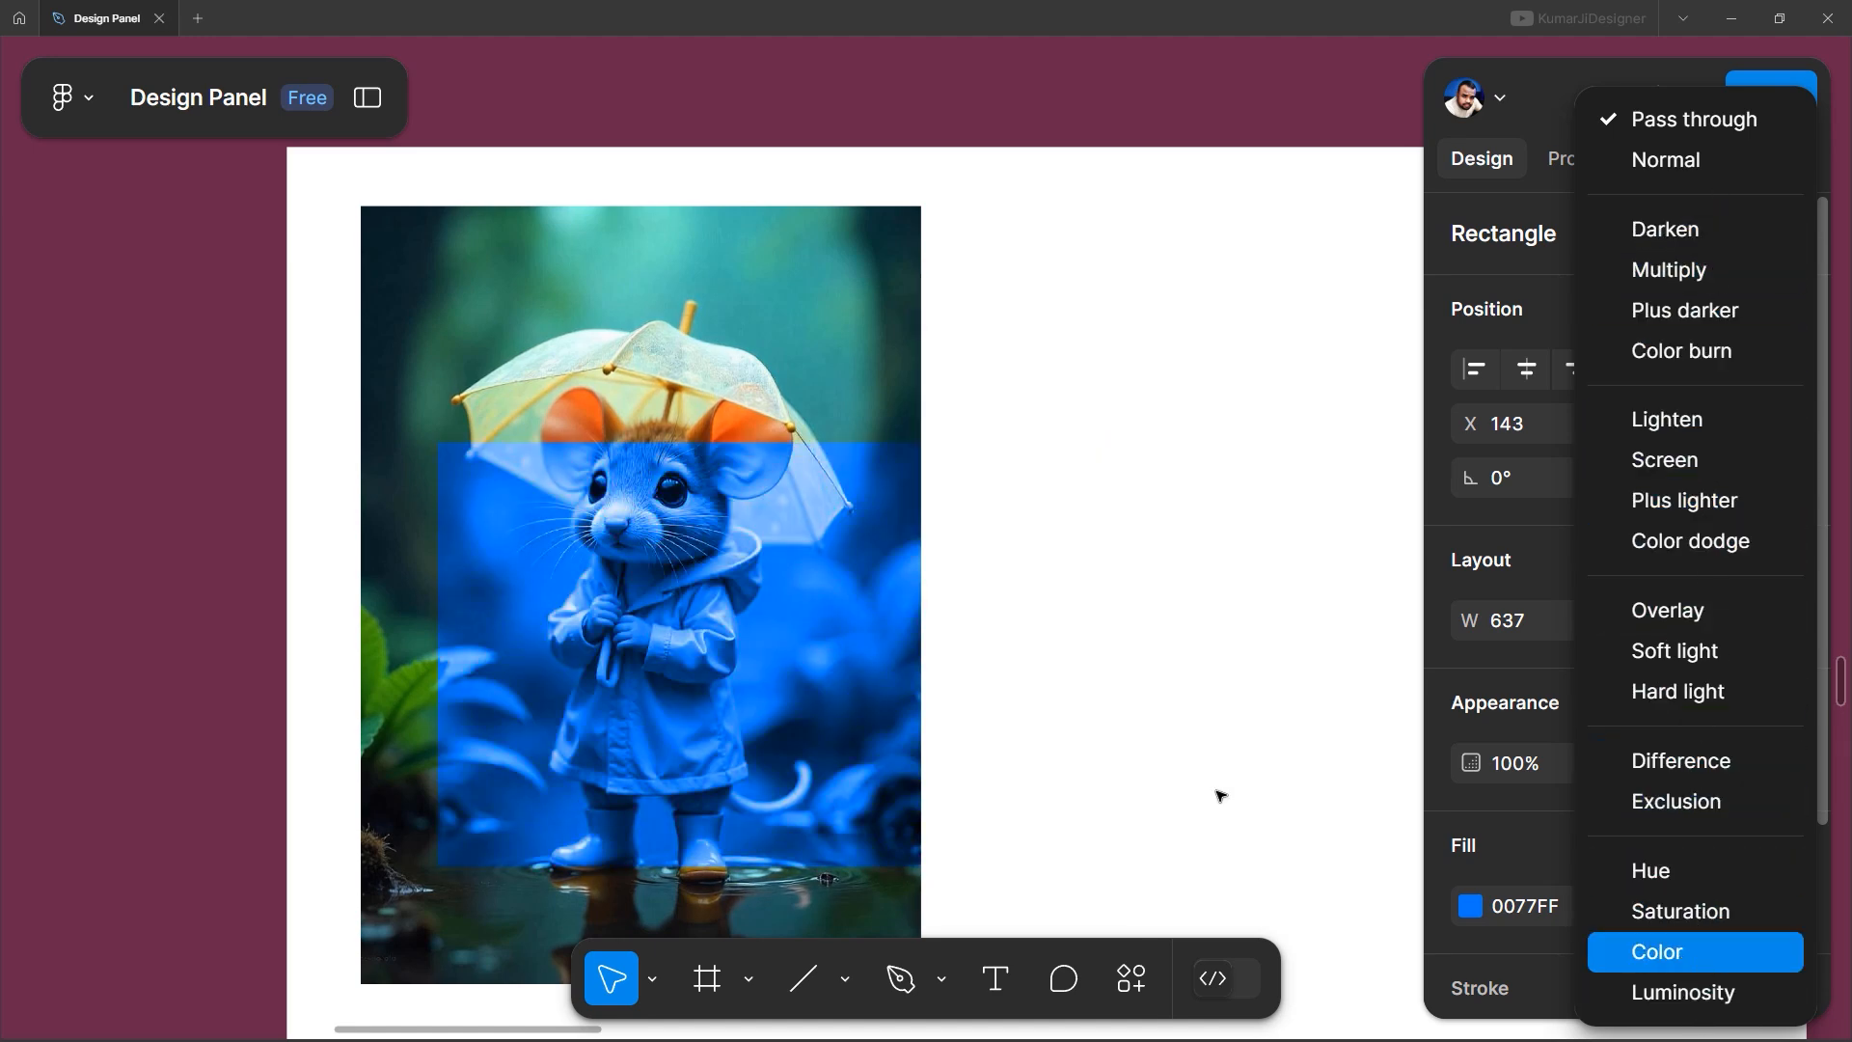
pyautogui.moveTo(704, 651); pyautogui.dragTo(681, 497)
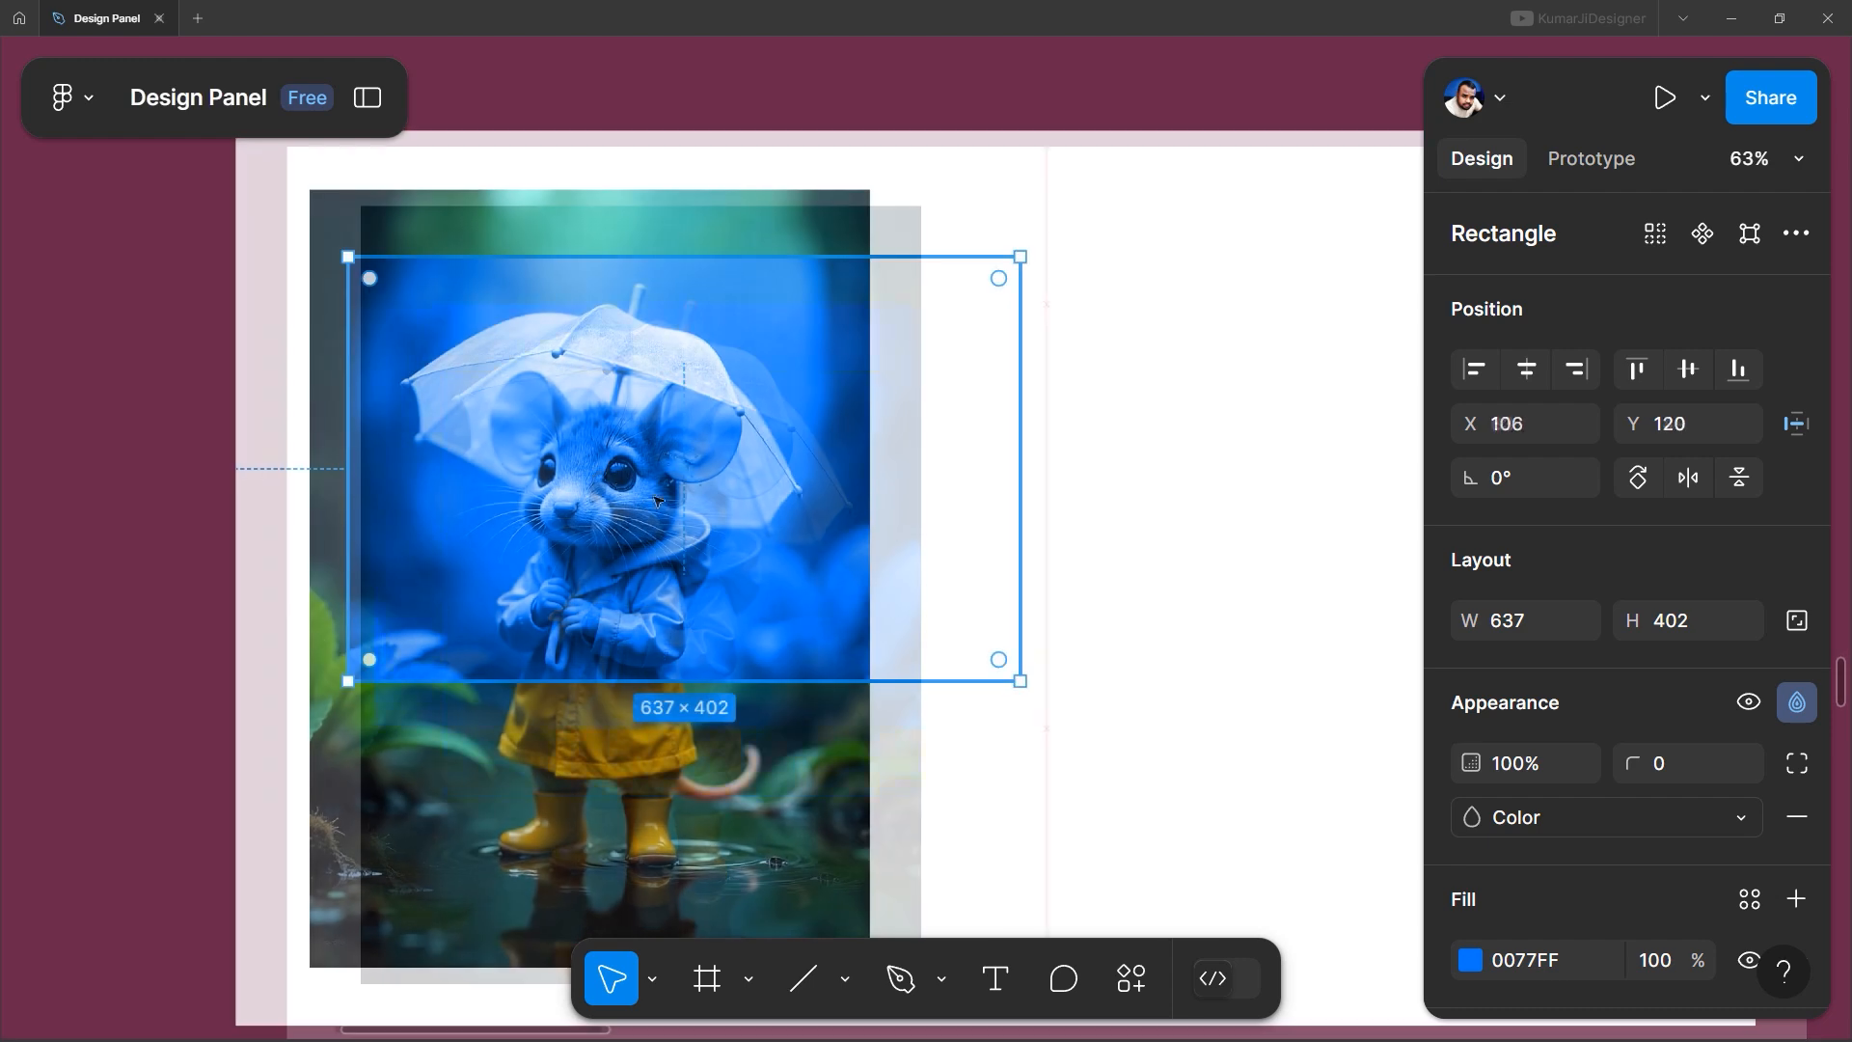
# Move the blue rectangle to X 170, Y 161 over the mouse image, preview other blend modes such as Overlay, and remove its blend mode
pyautogui.moveTo(617, 463); pyautogui.dragTo(610, 463)
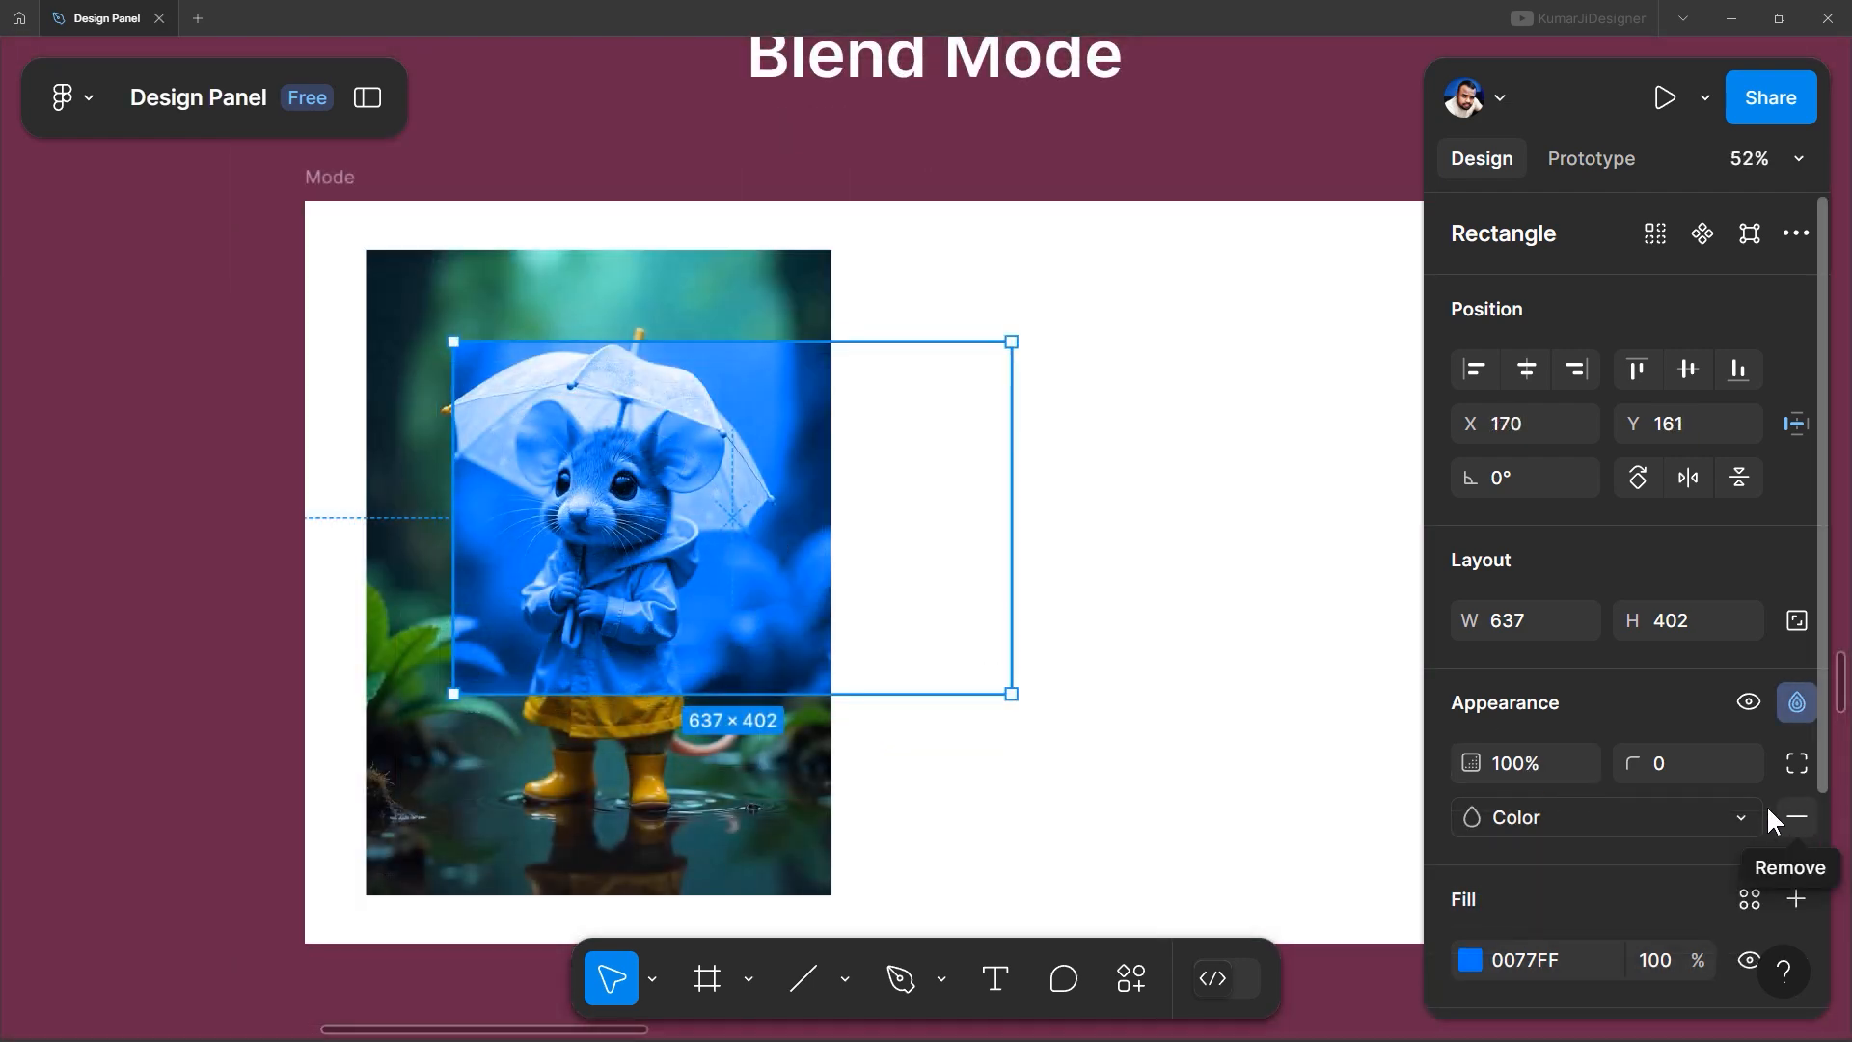
pyautogui.click(1737, 820)
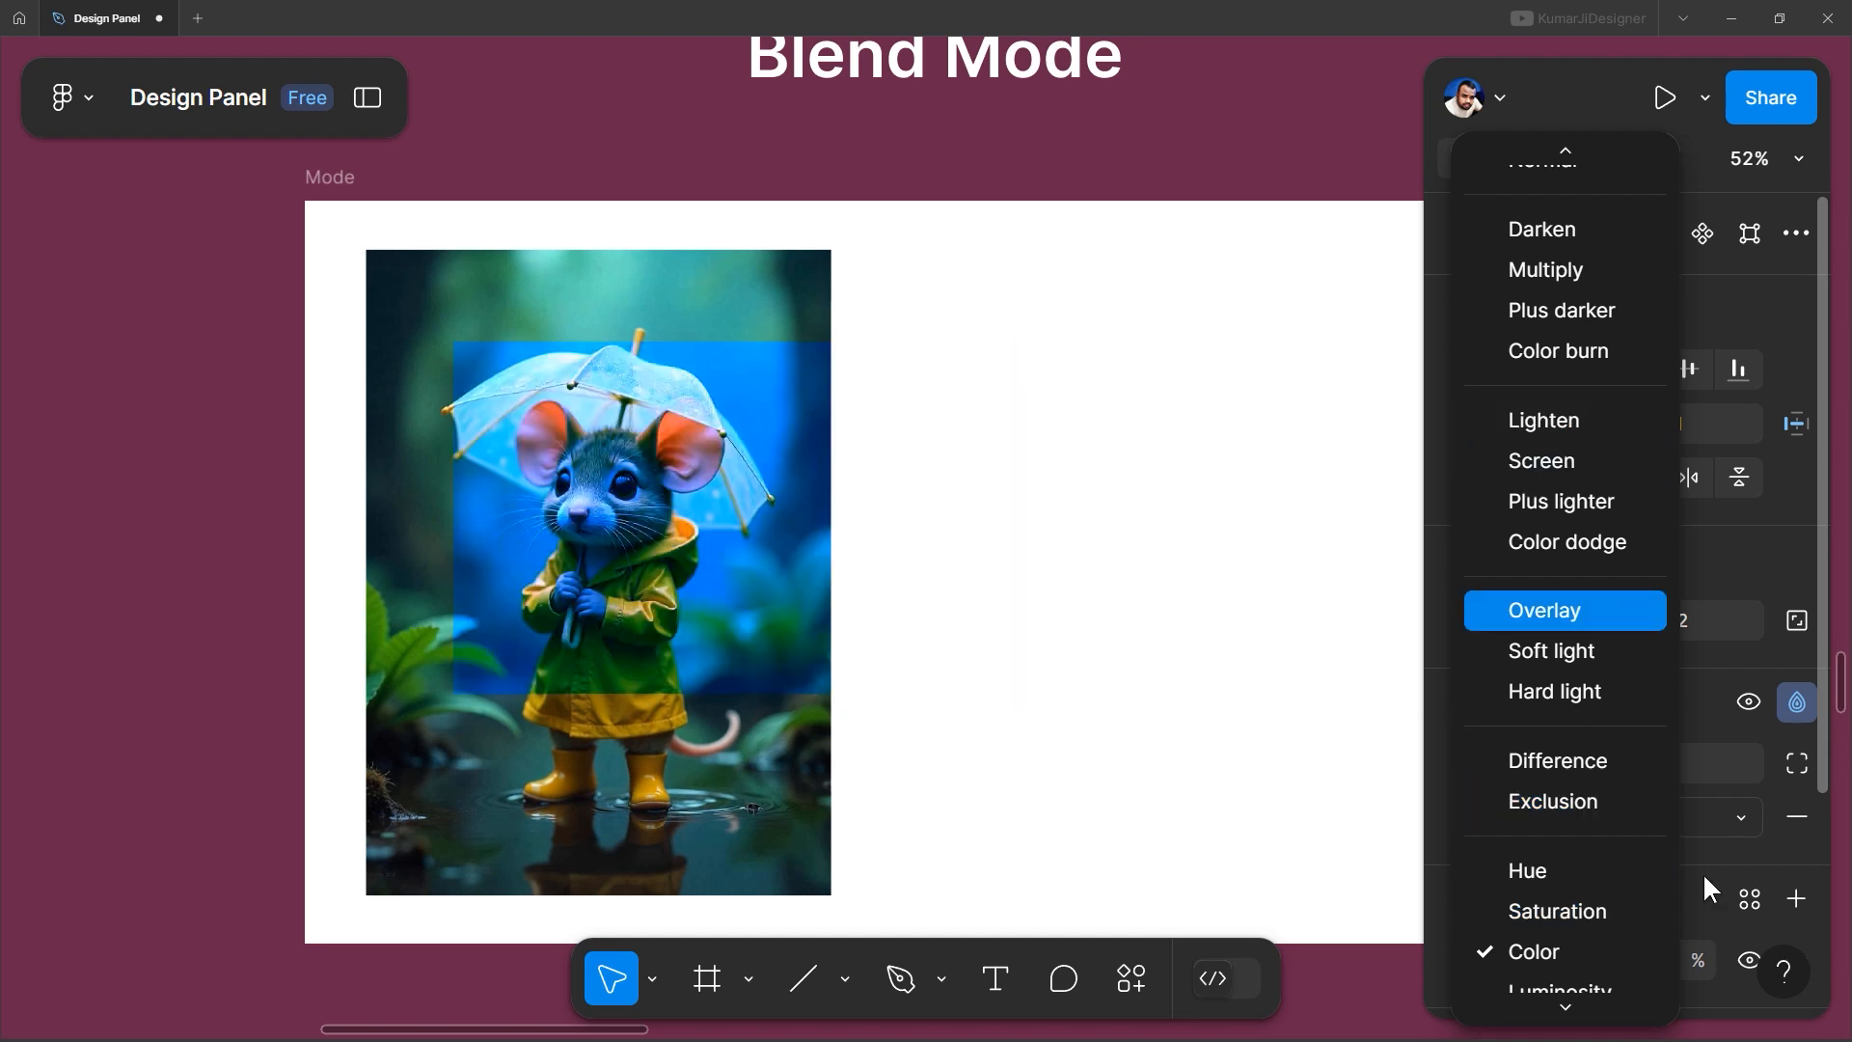
pyautogui.click(1797, 820)
pyautogui.click(1797, 816)
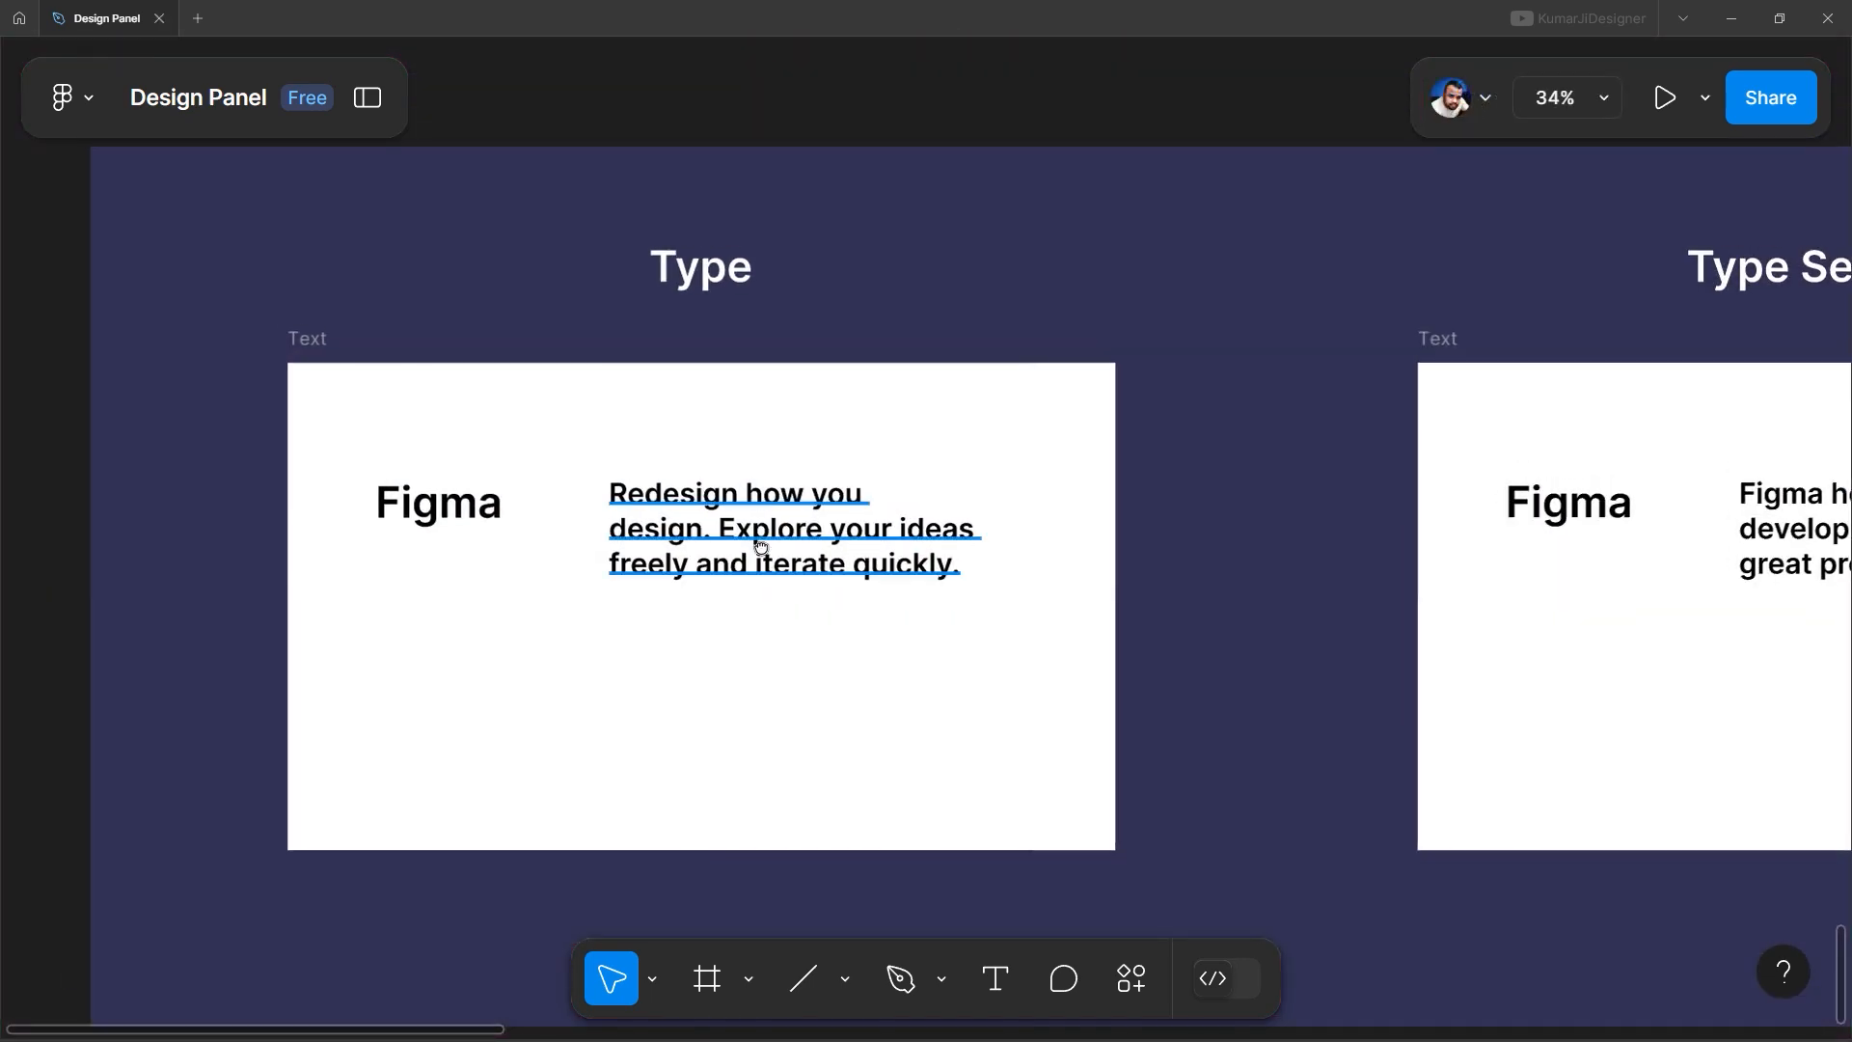
# Browse the font list for the "Figma" heading under Type and preview fonts such as Inria Serif, Insighttime and Istok Web
pyautogui.click(764, 552)
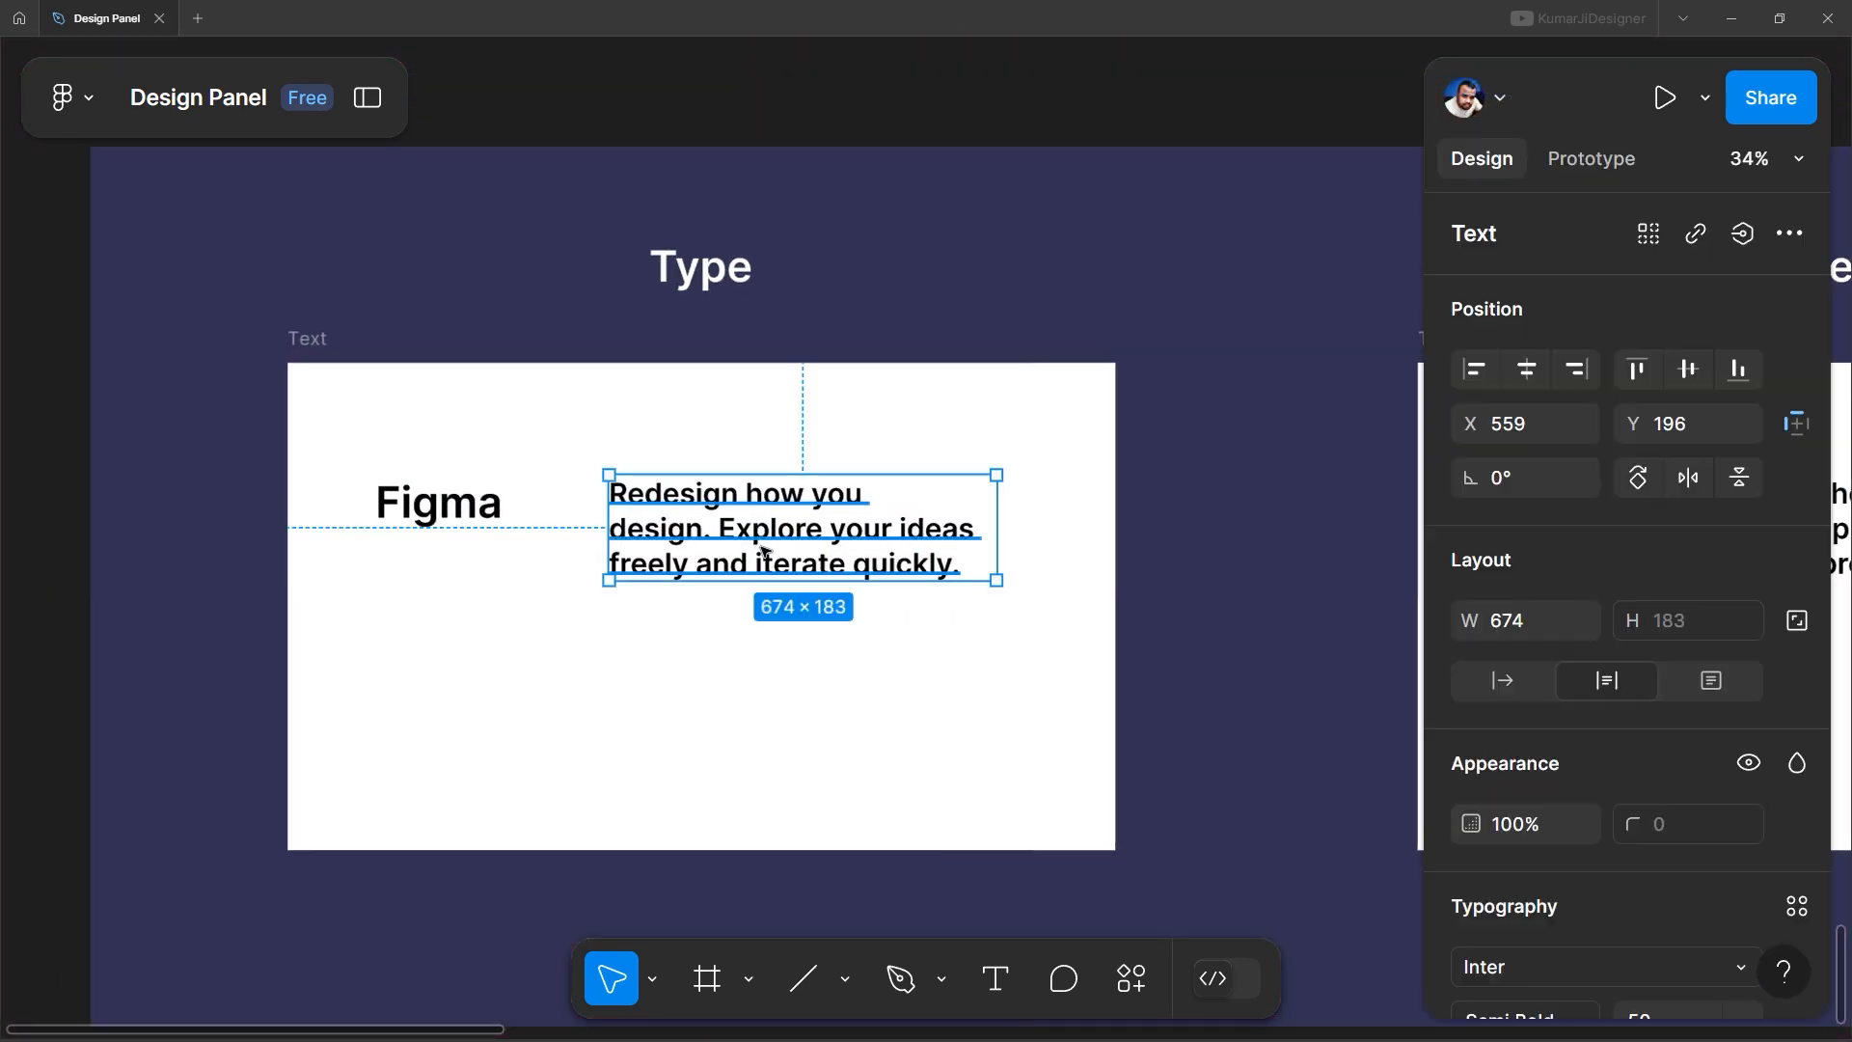
pyautogui.scroll(-3, 1654, 863)
pyautogui.moveTo(613, 706); pyautogui.dragTo(556, 709)
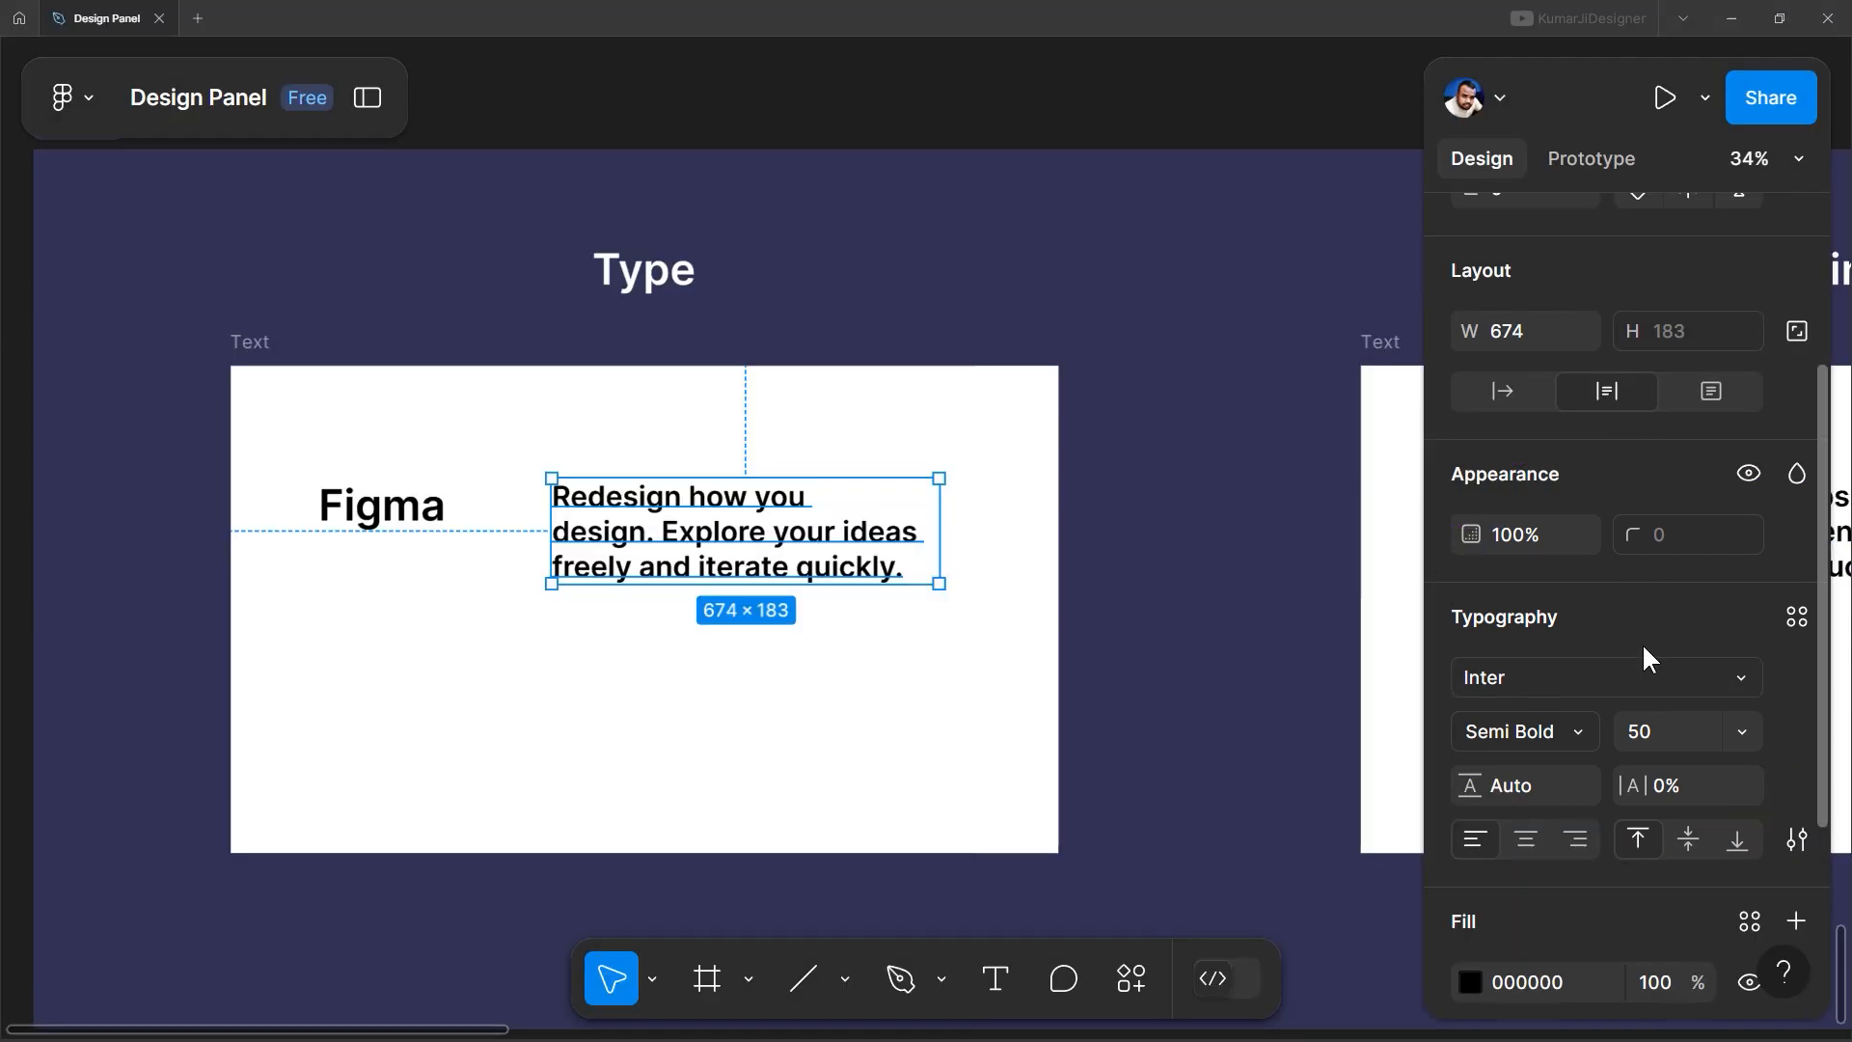
pyautogui.click(405, 506)
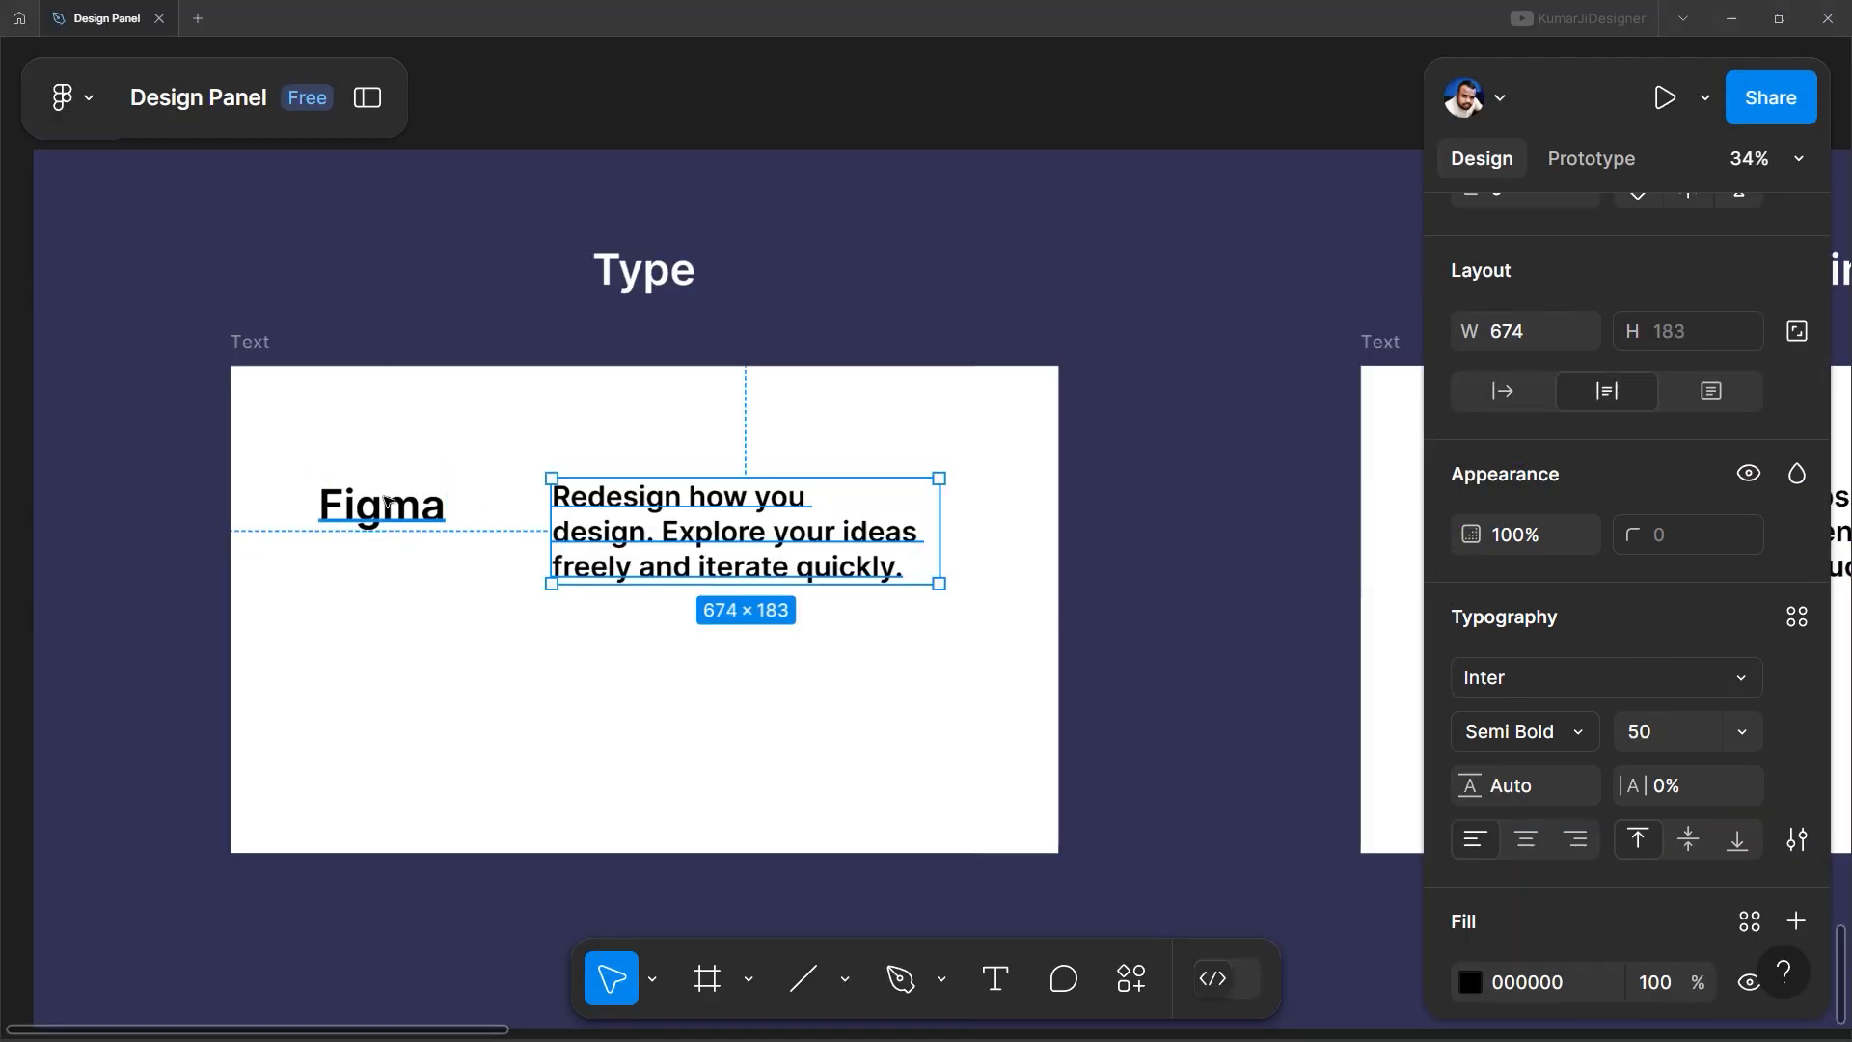
pyautogui.click(386, 503)
pyautogui.click(439, 504)
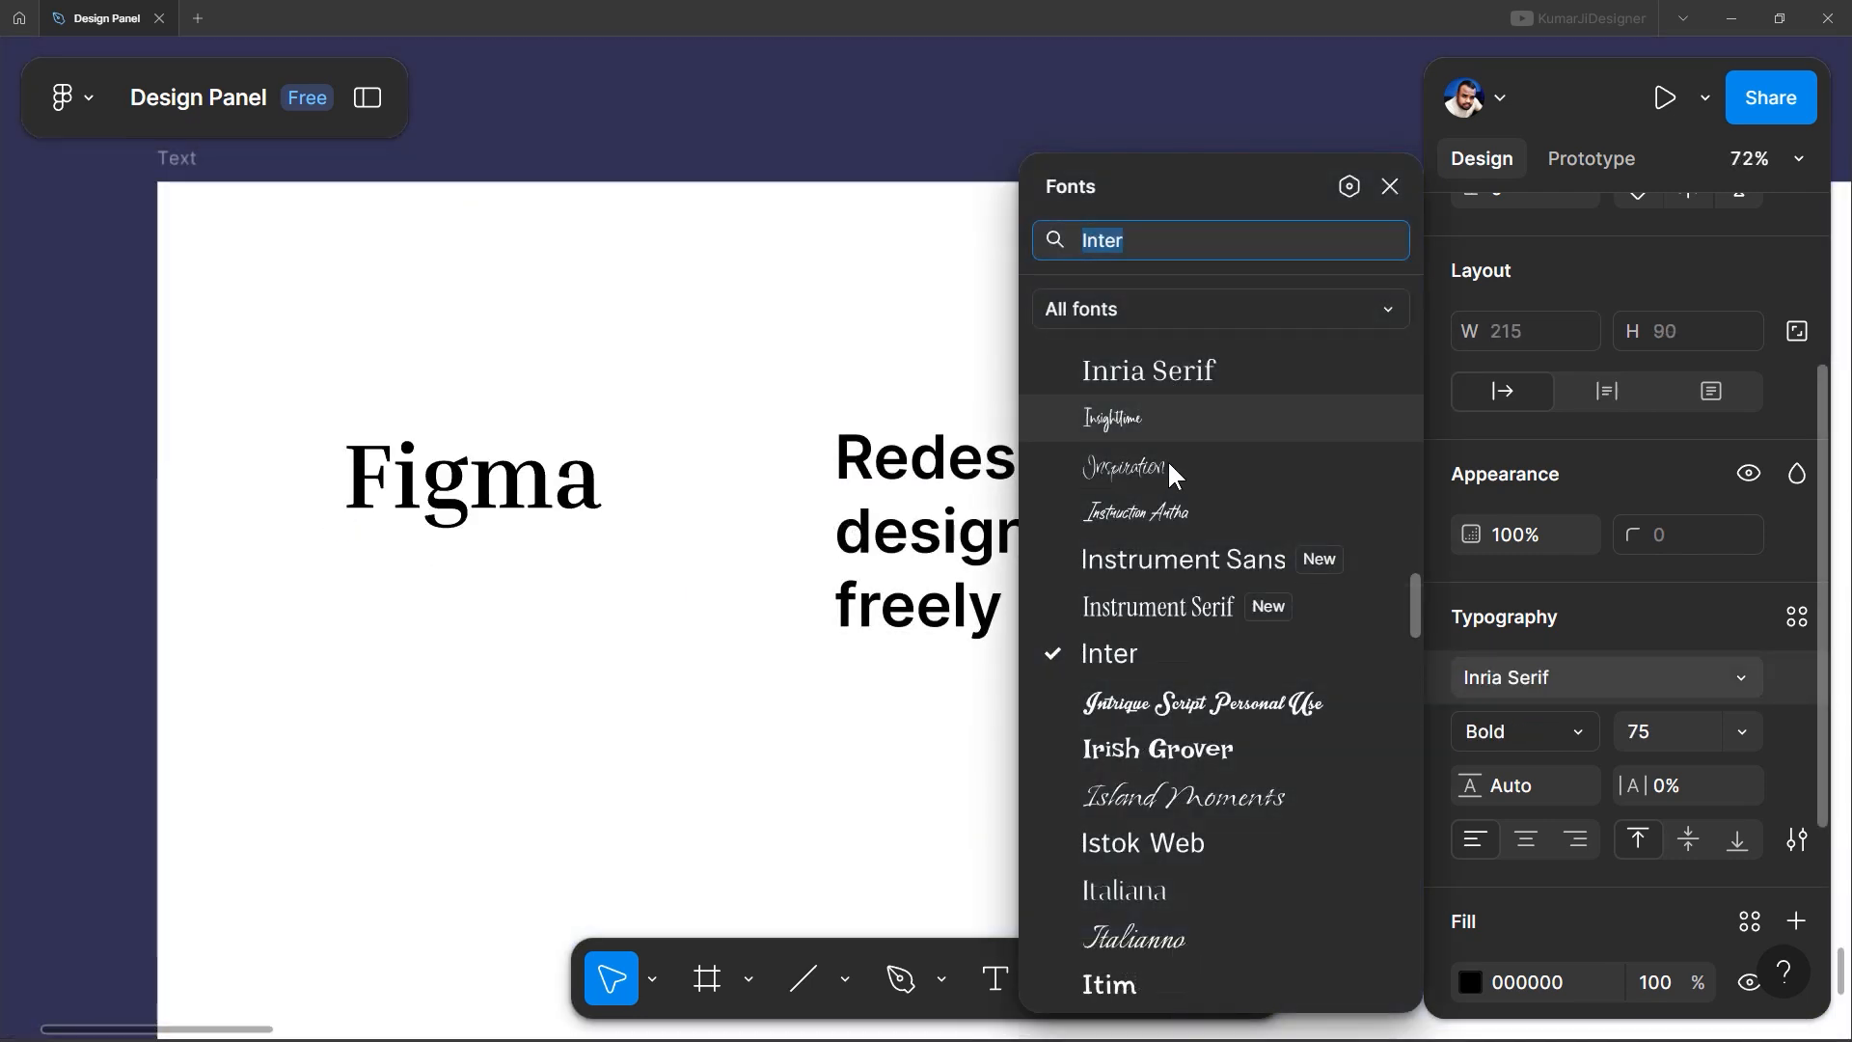
pyautogui.click(1133, 938)
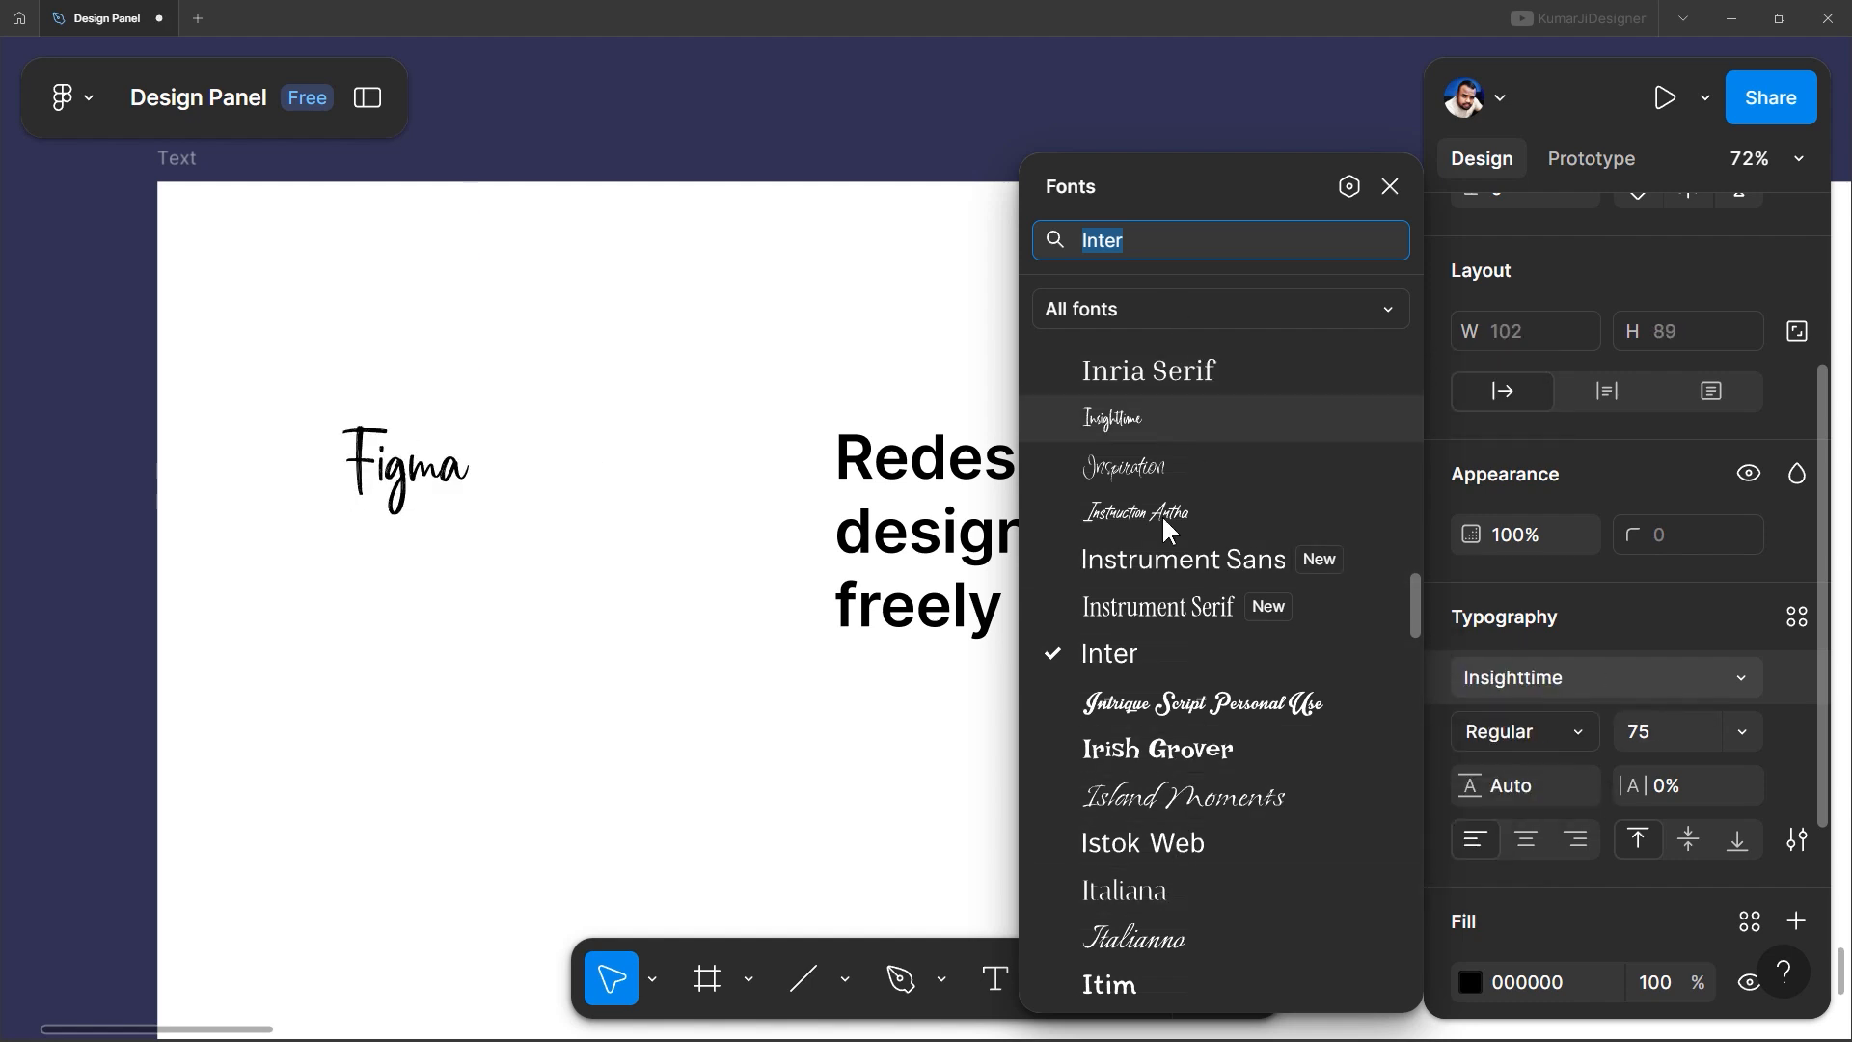
pyautogui.scroll(-5, 1200, 822)
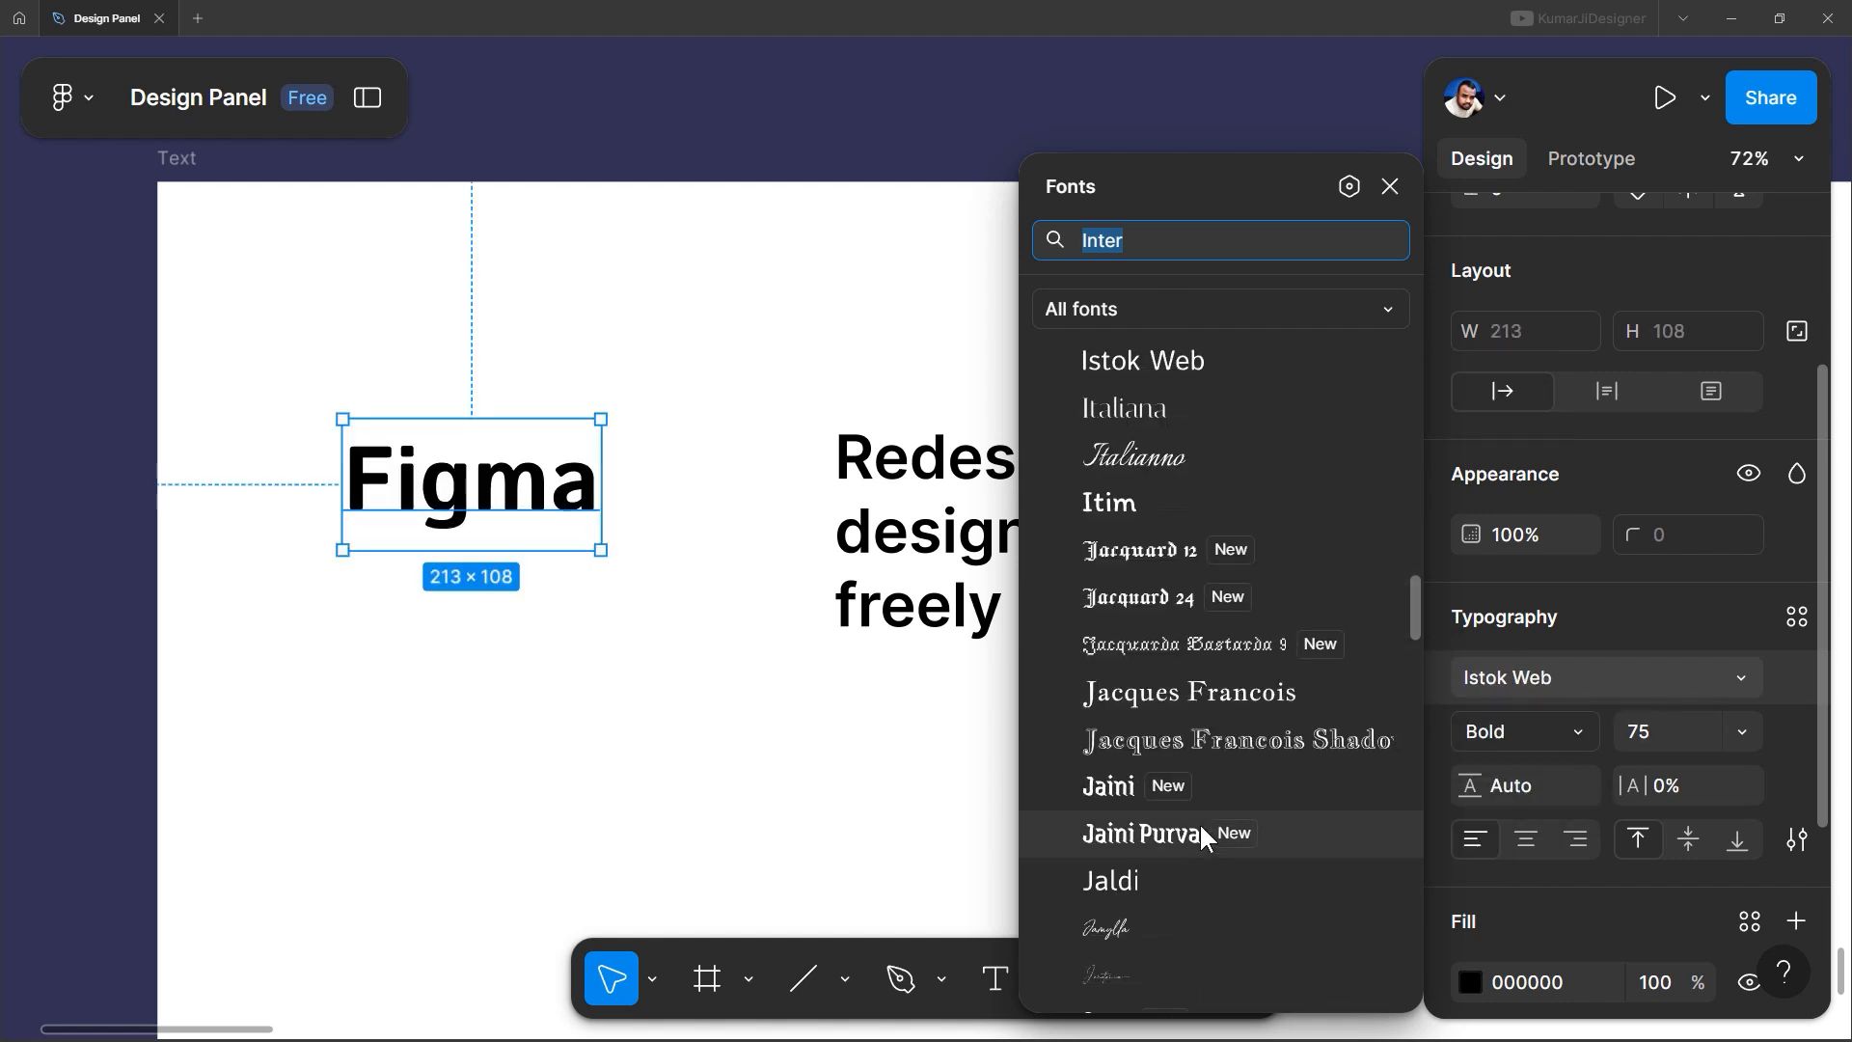
pyautogui.scroll(-5, 1123, 731)
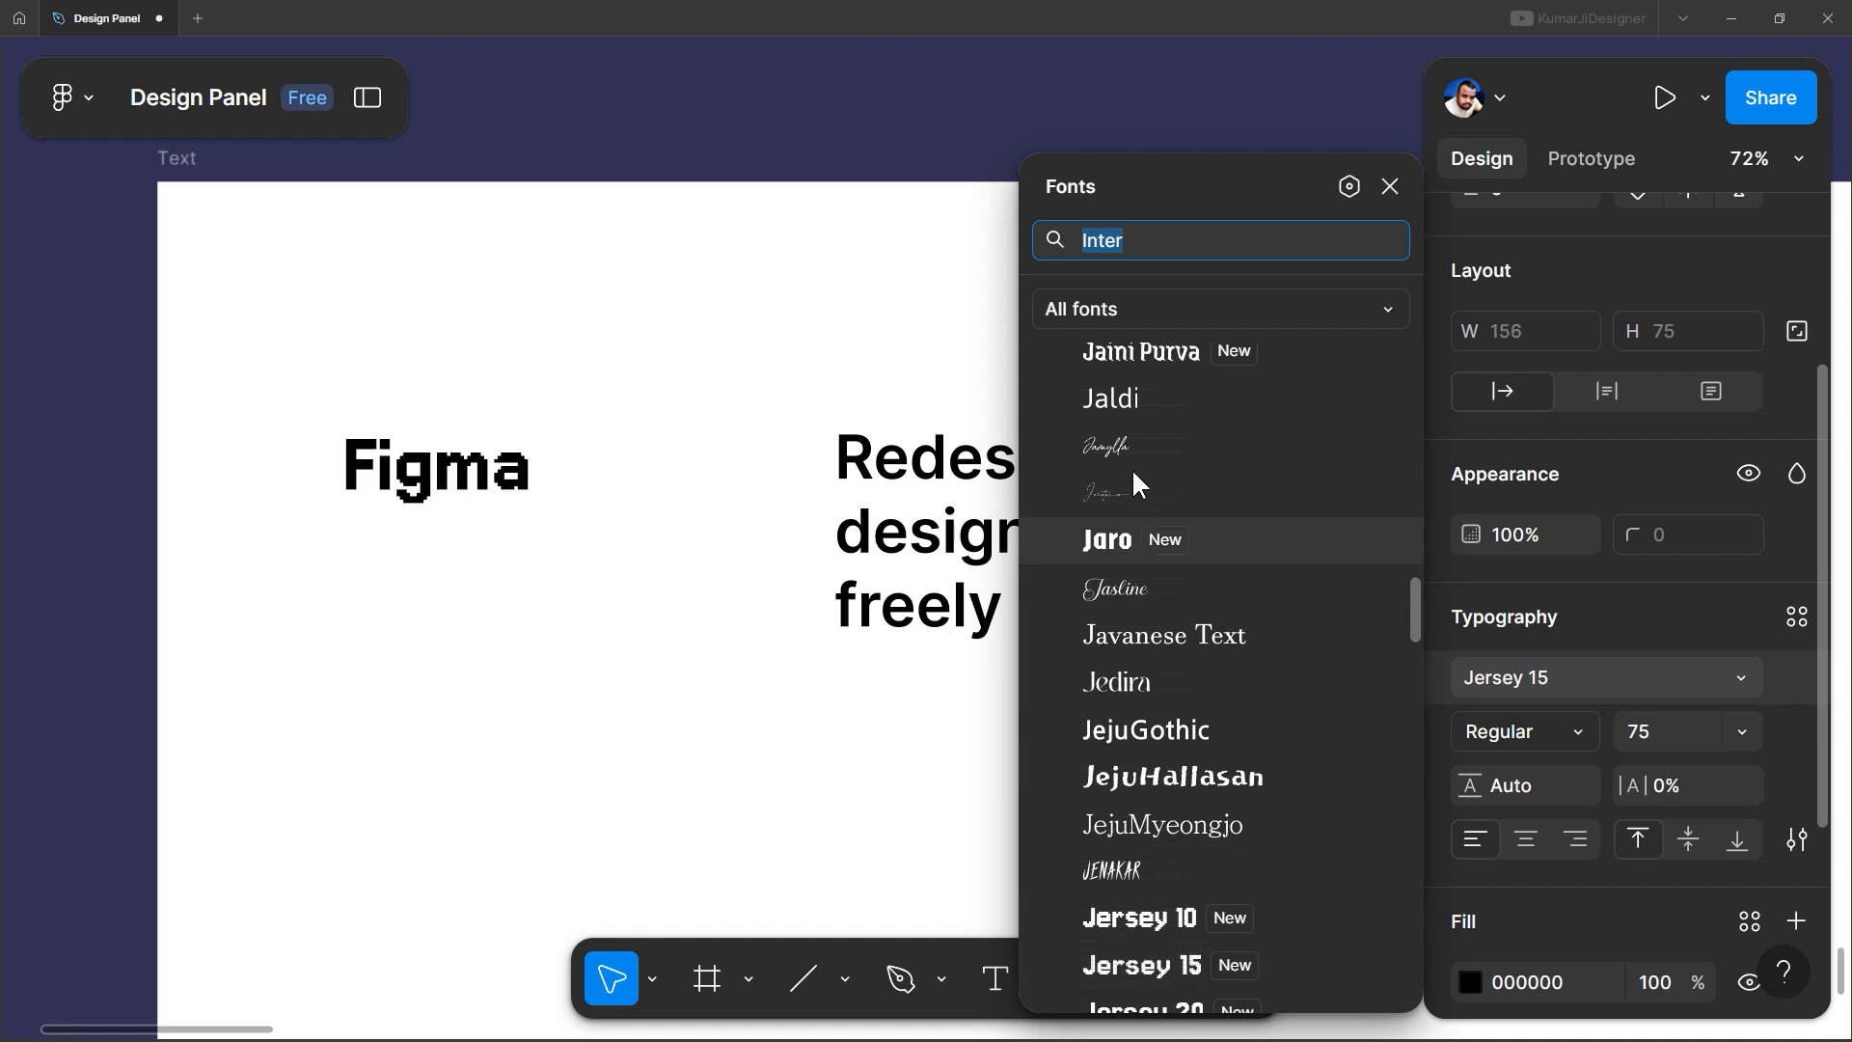
pyautogui.scroll(-4, 1178, 854)
pyautogui.scroll(-4, 1177, 841)
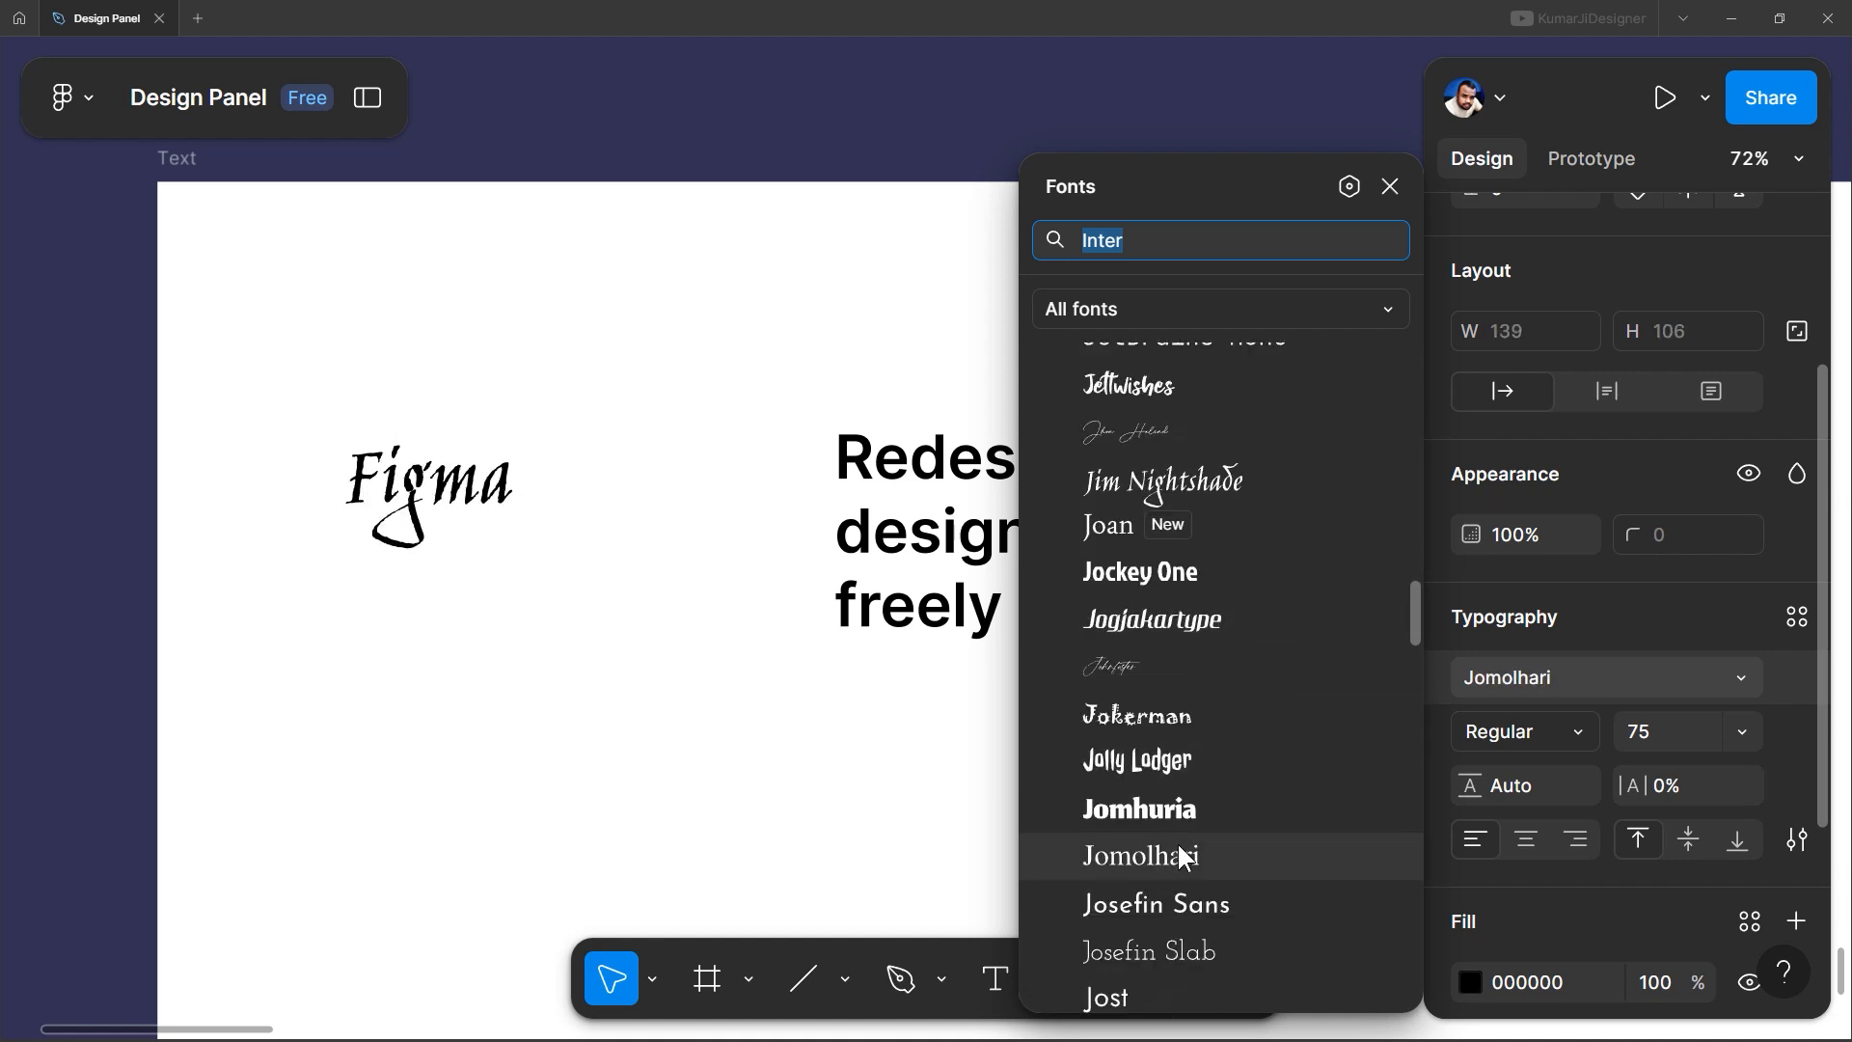
pyautogui.scroll(7, 1167, 849)
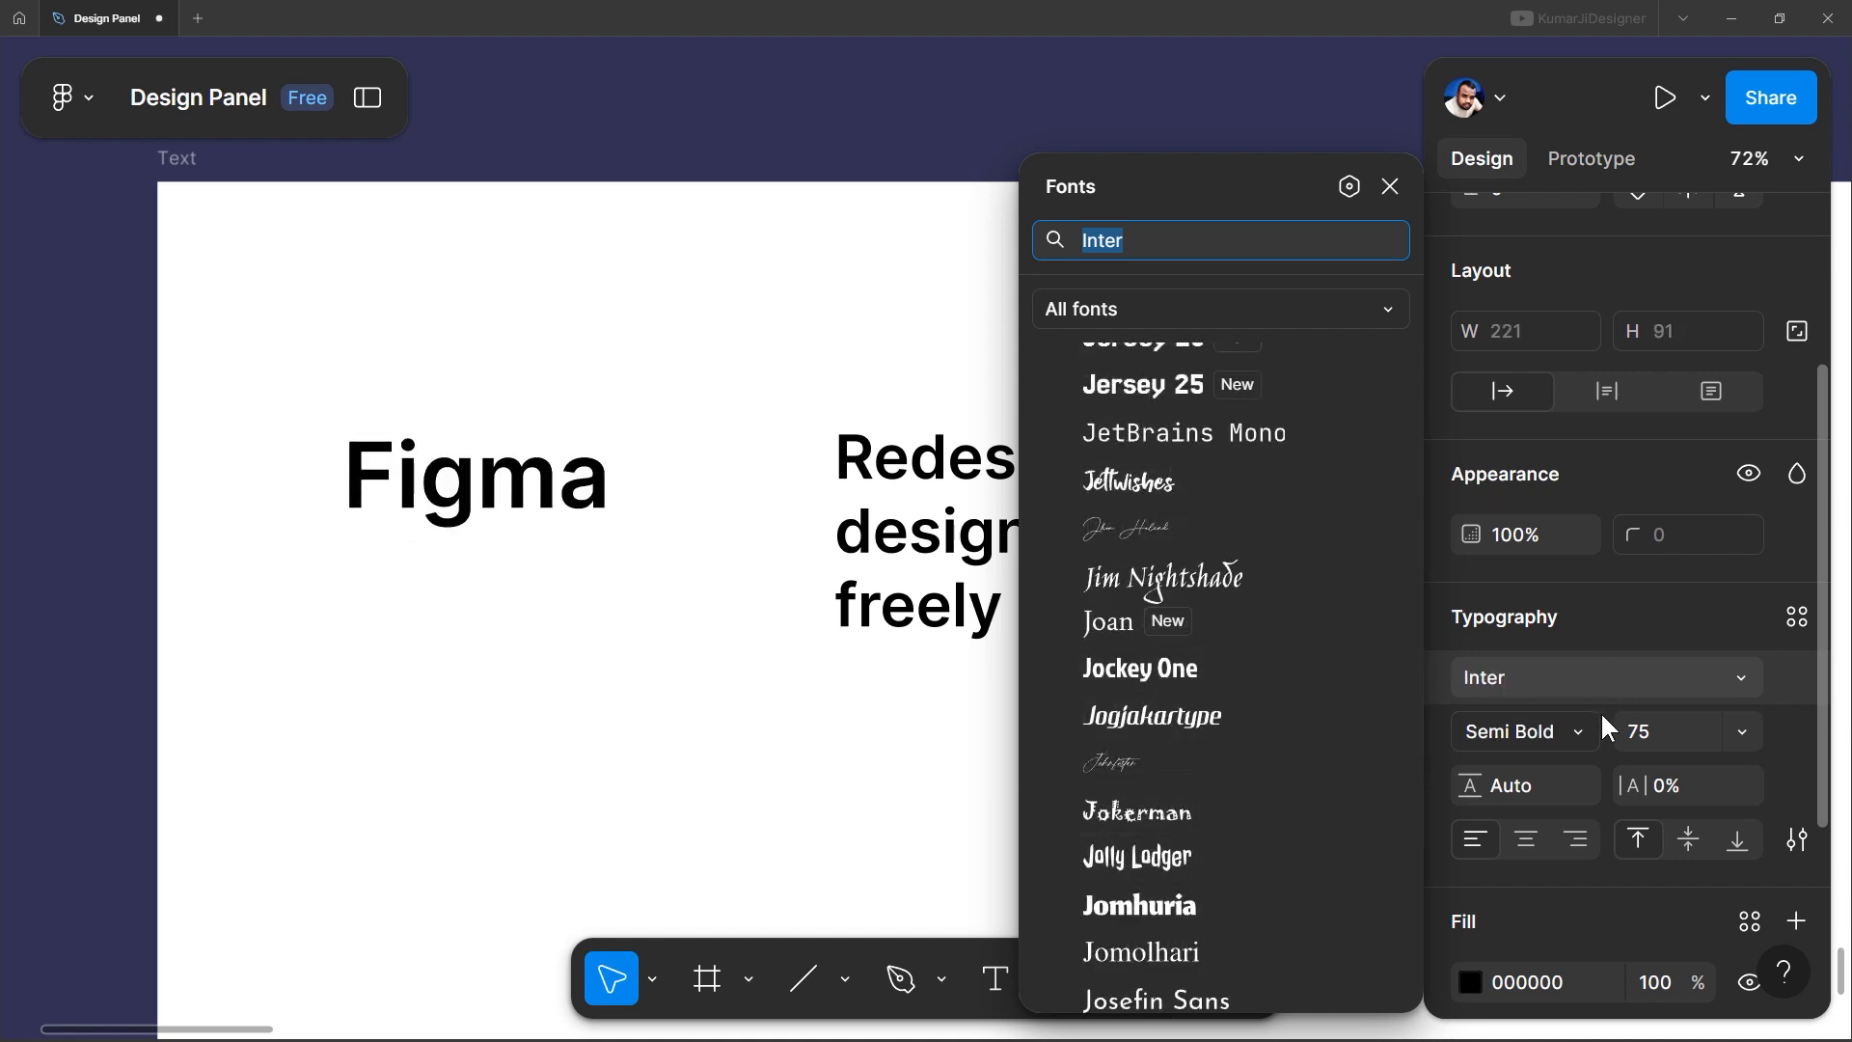
# Try the variable font axes on the "Figma" heading with slant -4 and weight 525
pyautogui.click(1578, 731)
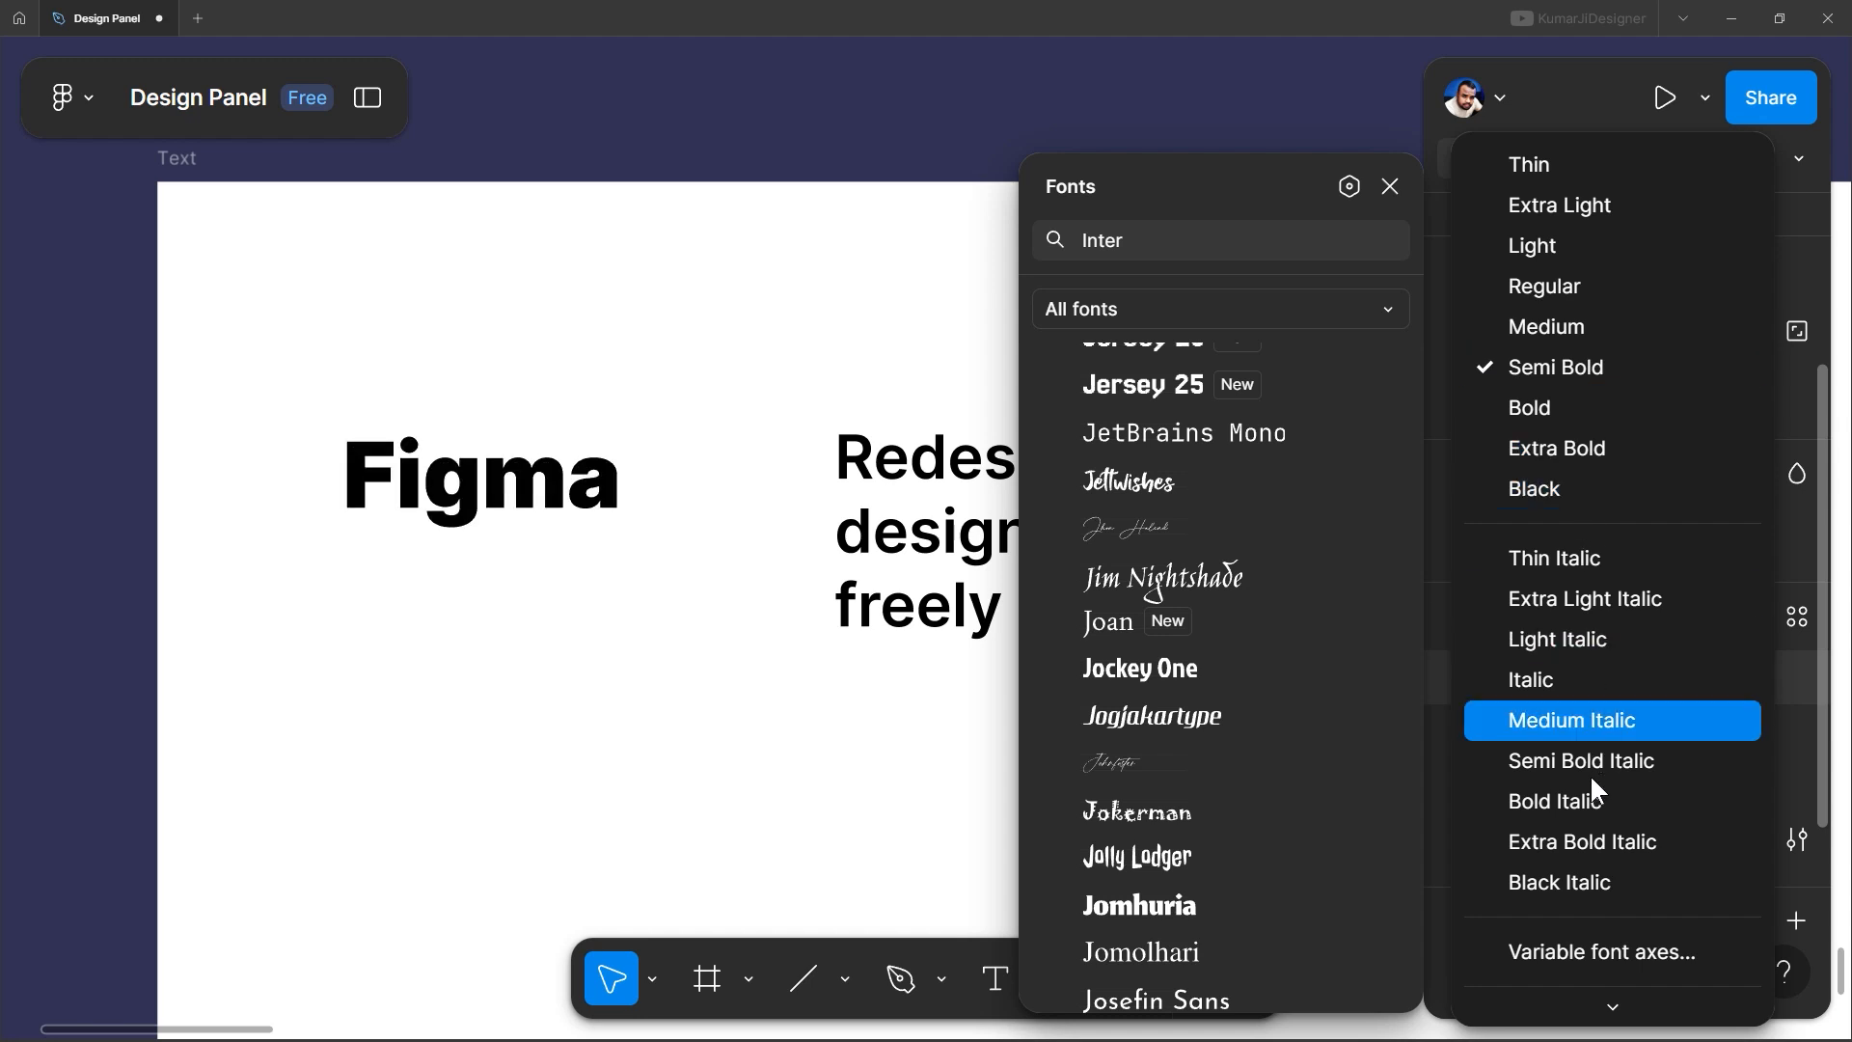
pyautogui.click(1607, 953)
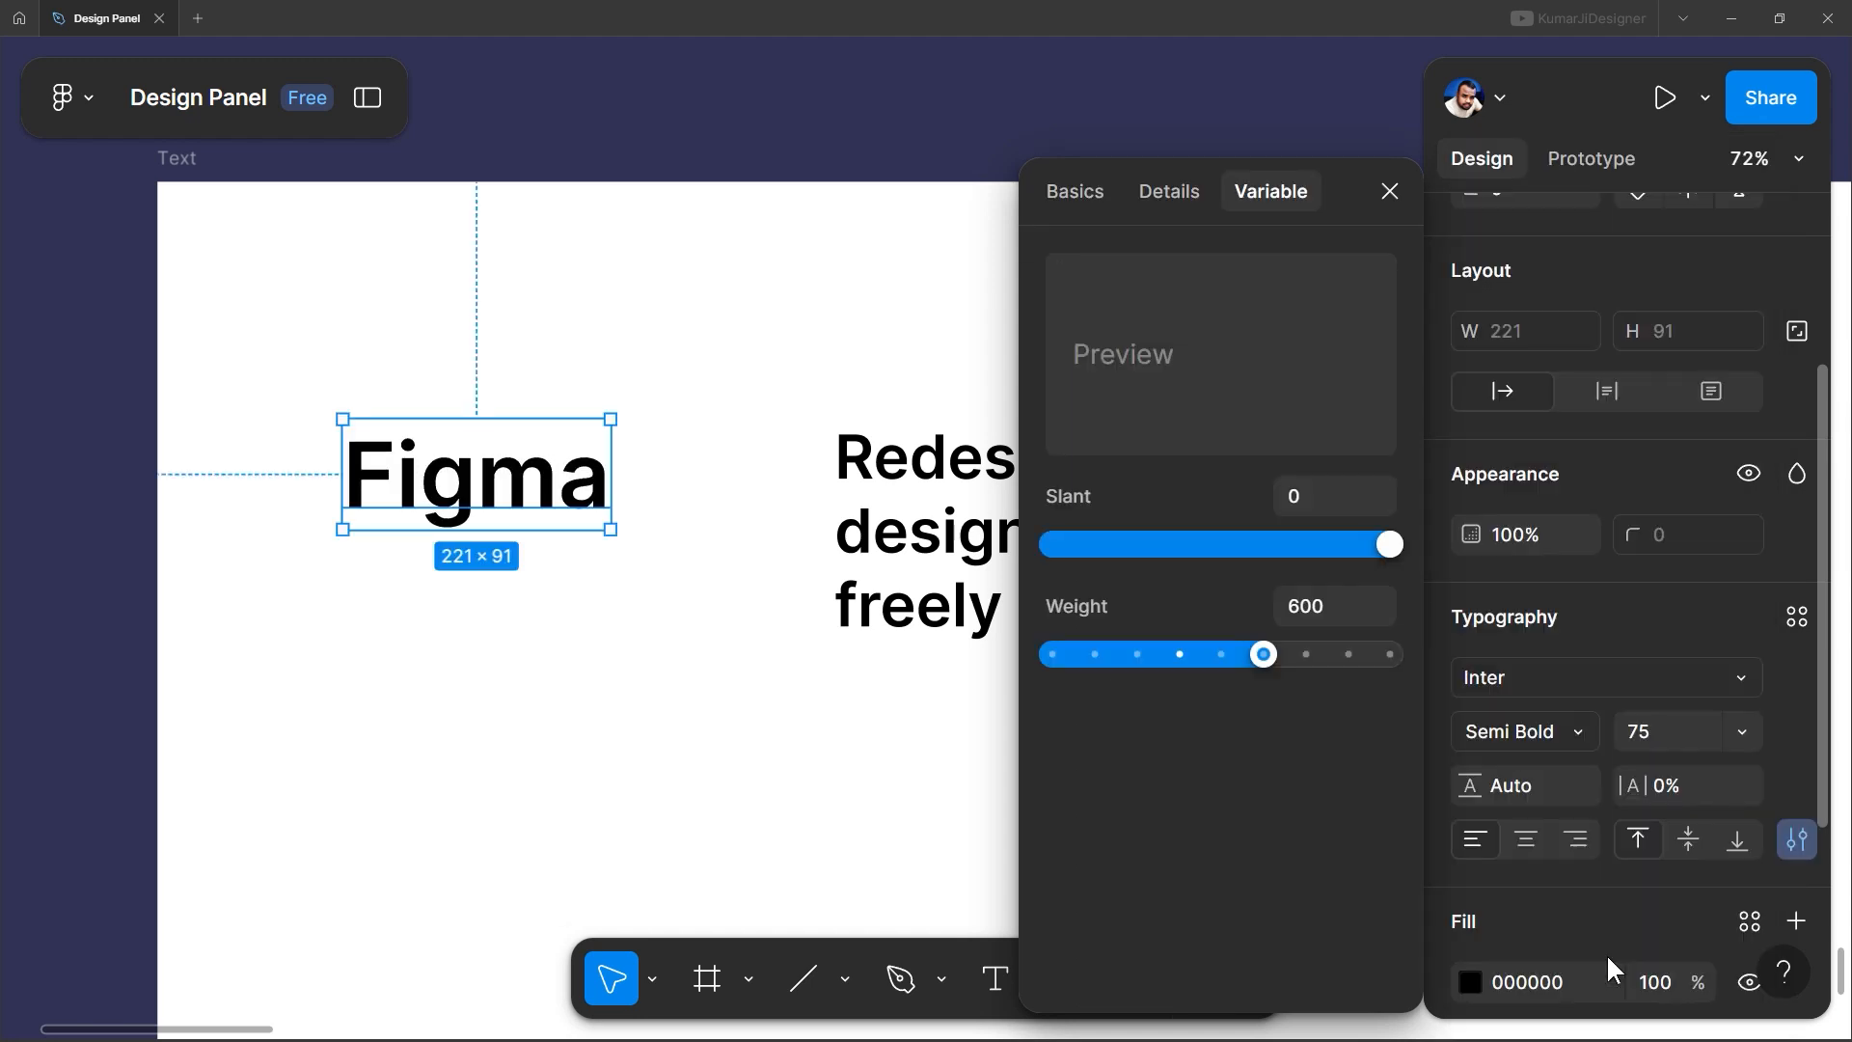
pyautogui.moveTo(1271, 666); pyautogui.dragTo(1100, 671)
pyautogui.click(1221, 656)
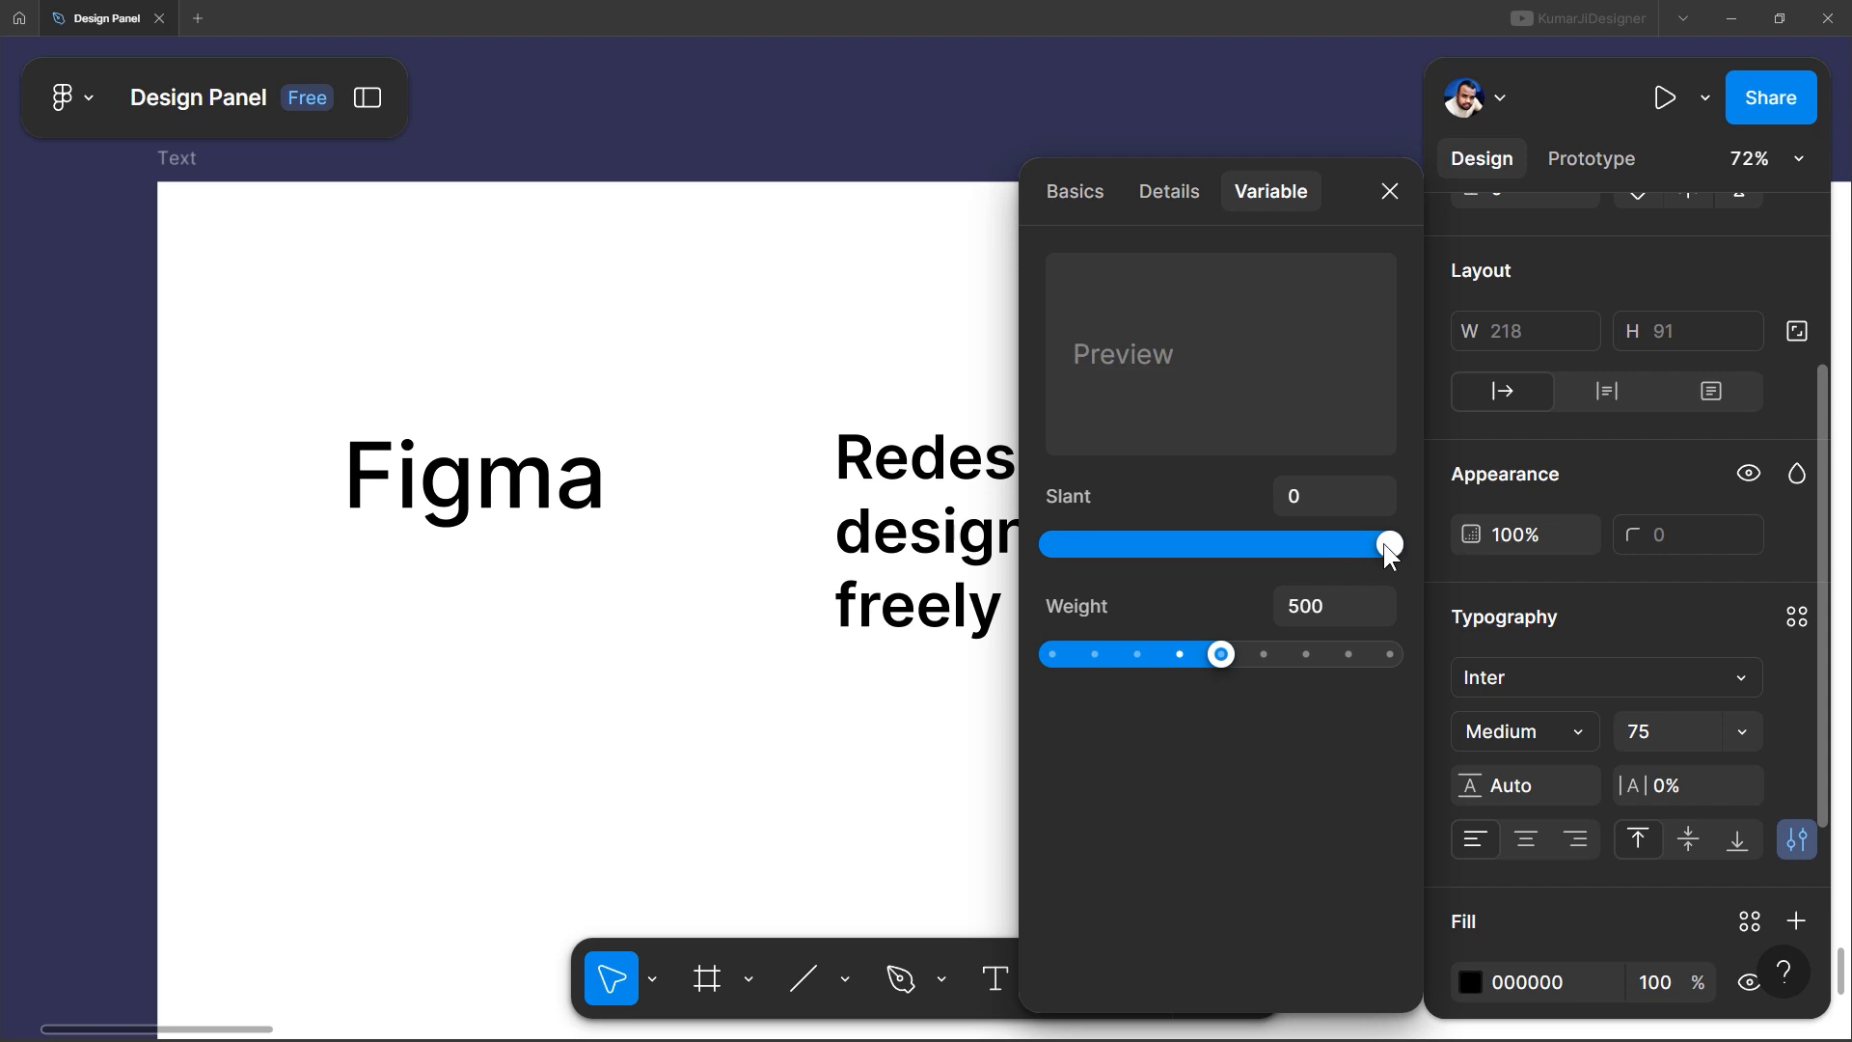
pyautogui.moveTo(1390, 544); pyautogui.dragTo(1254, 552)
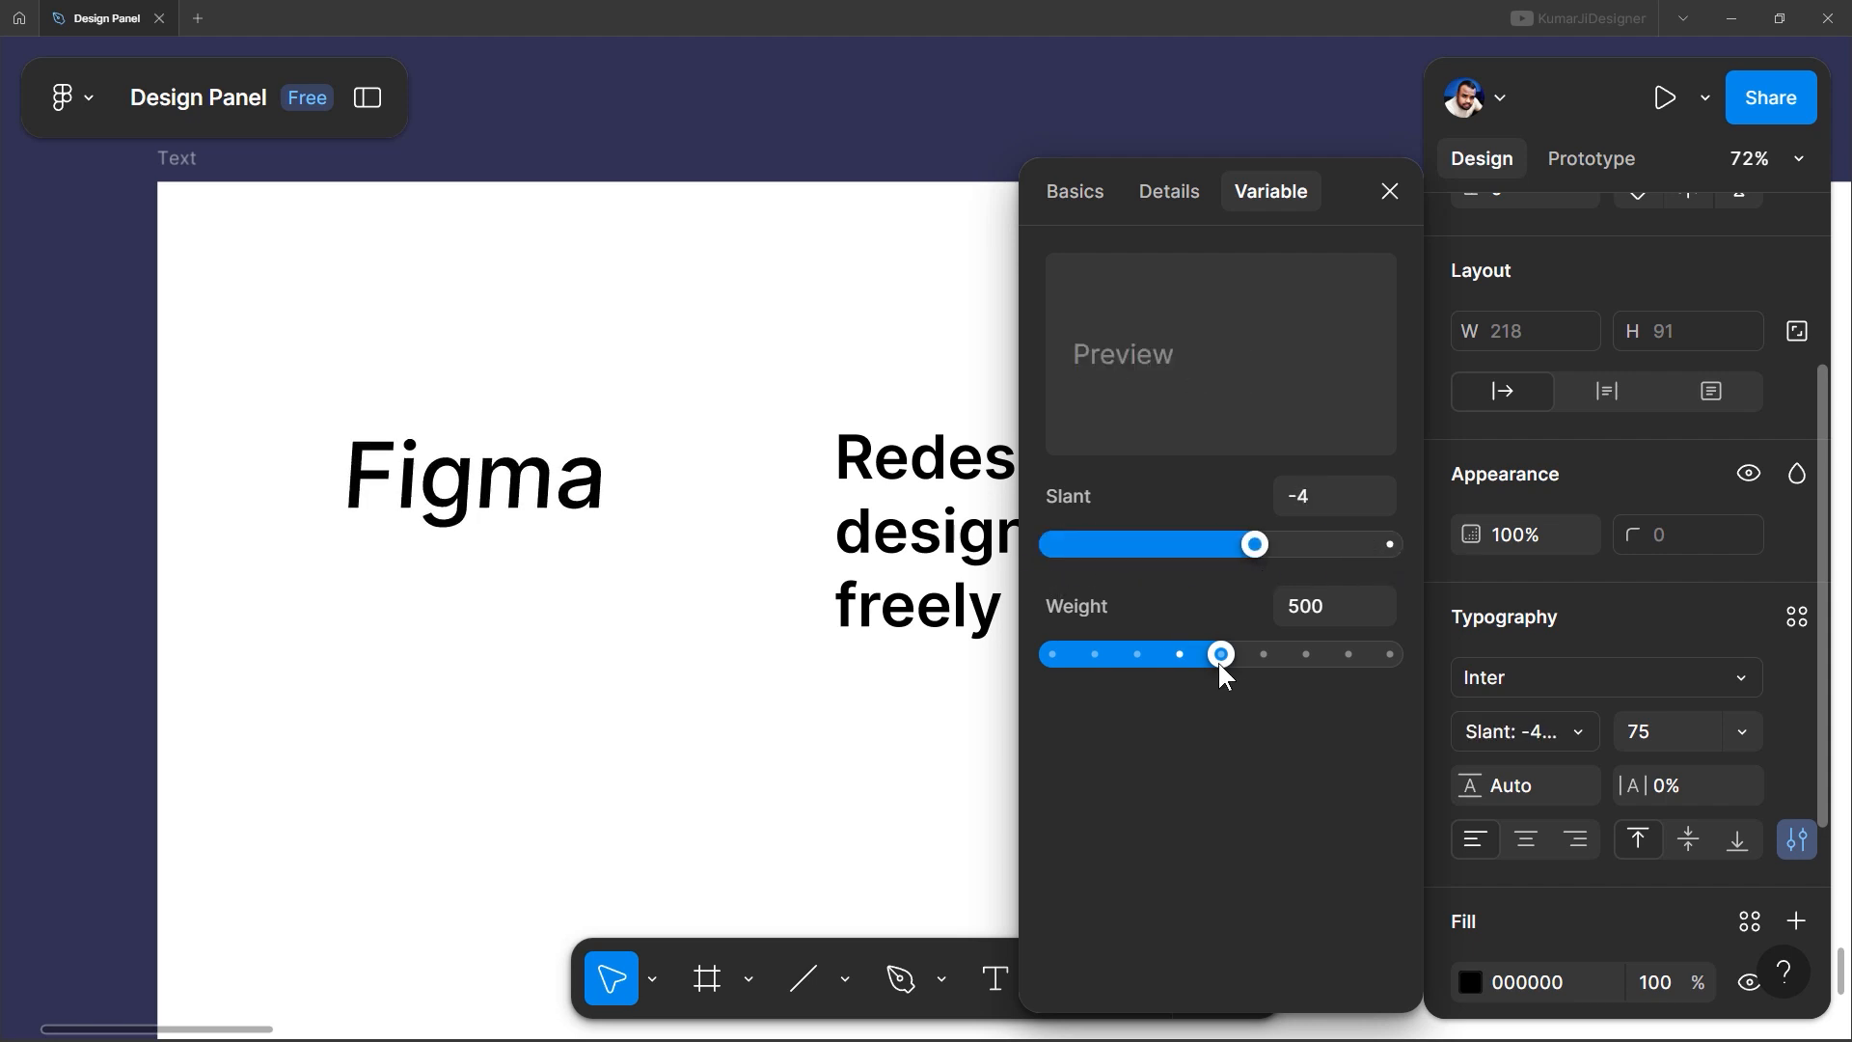
pyautogui.moveTo(1219, 657); pyautogui.dragTo(1264, 658)
# Set the "Figma" heading's font style to Bold Italic and preview smaller font sizes on it
pyautogui.click(1567, 728)
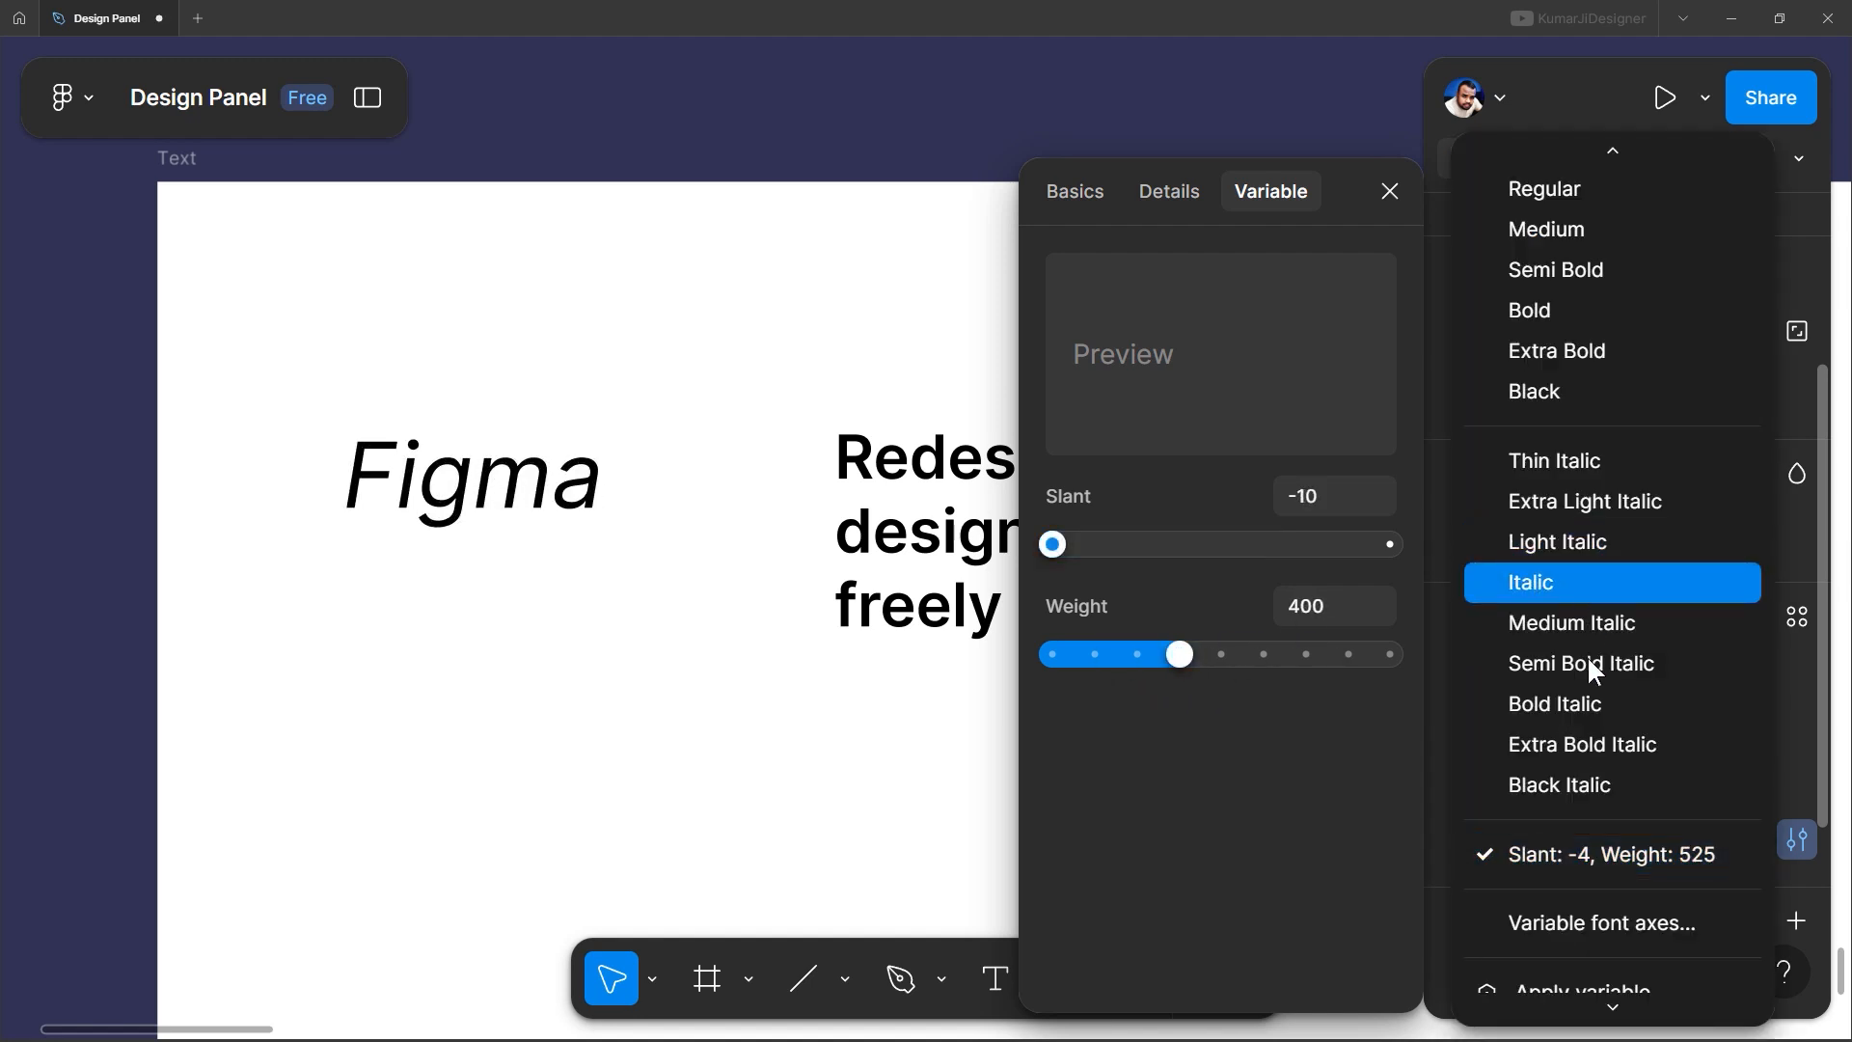
pyautogui.click(1589, 704)
pyautogui.click(1683, 731)
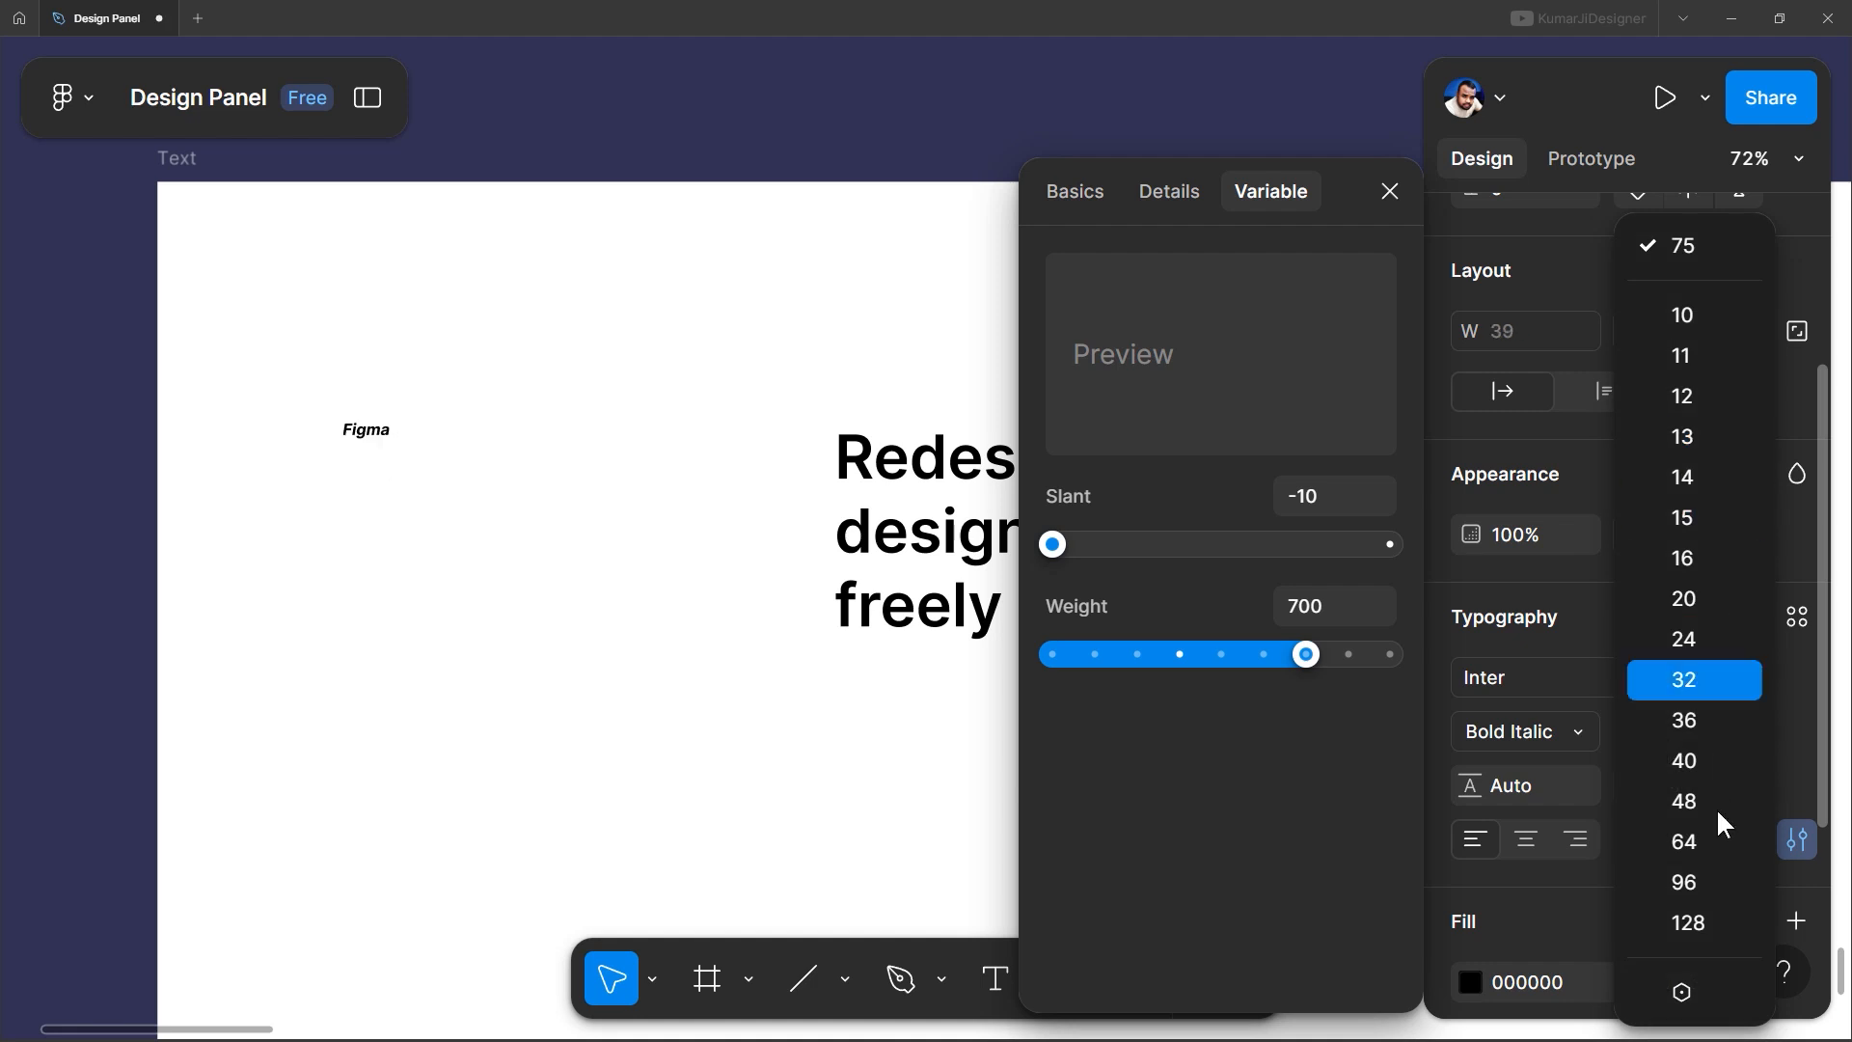
pyautogui.click(1548, 883)
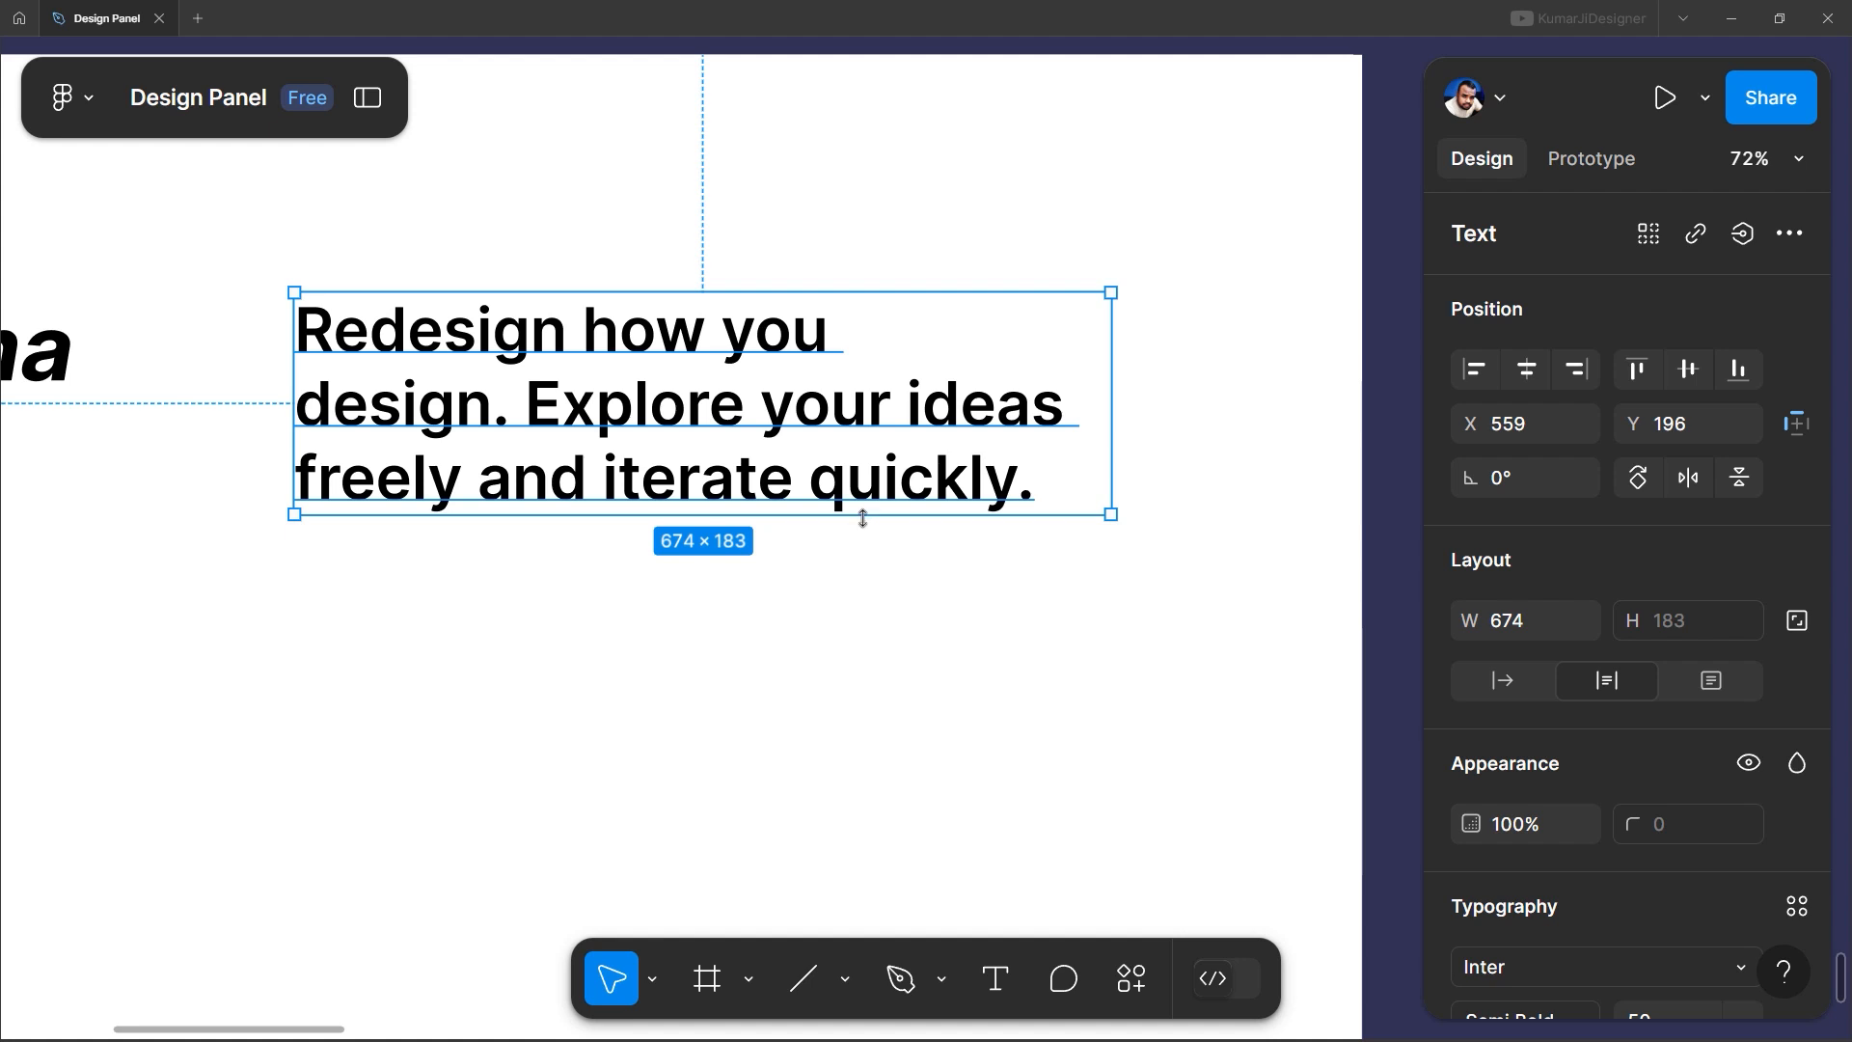
# Resize the "Redesign how you design" text box to about 674 × 321 and set its line height to 80
pyautogui.moveTo(863, 519); pyautogui.dragTo(863, 682)
pyautogui.scroll(-3, 1481, 744)
pyautogui.moveTo(1468, 785)
pyautogui.mouseDown()
pyautogui.moveTo(1385, 774)
pyautogui.moveTo(1473, 785)
pyautogui.mouseUp()
pyautogui.moveTo(1690, 797); pyautogui.dragTo(1583, 813)
pyautogui.scroll(-2, 1544, 734)
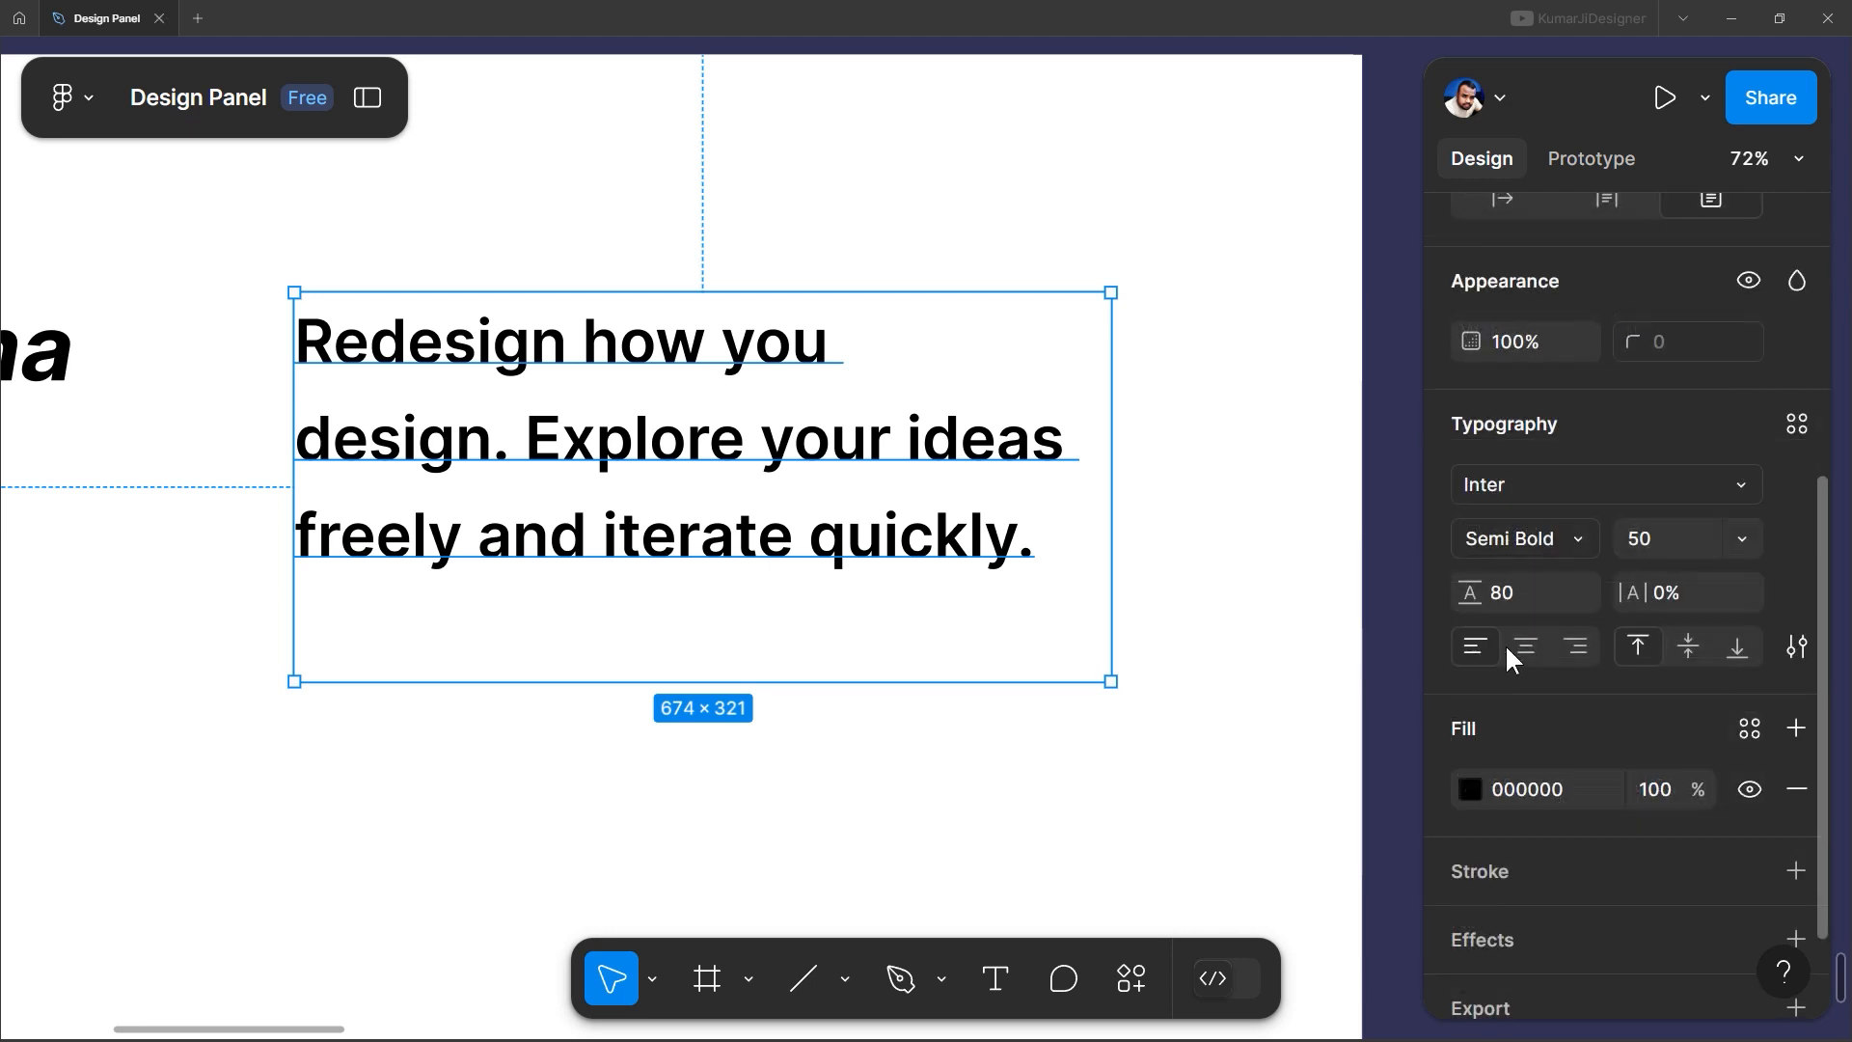
# Try center and right alignment on the paragraph text and return it to left alignment
pyautogui.click(1528, 649)
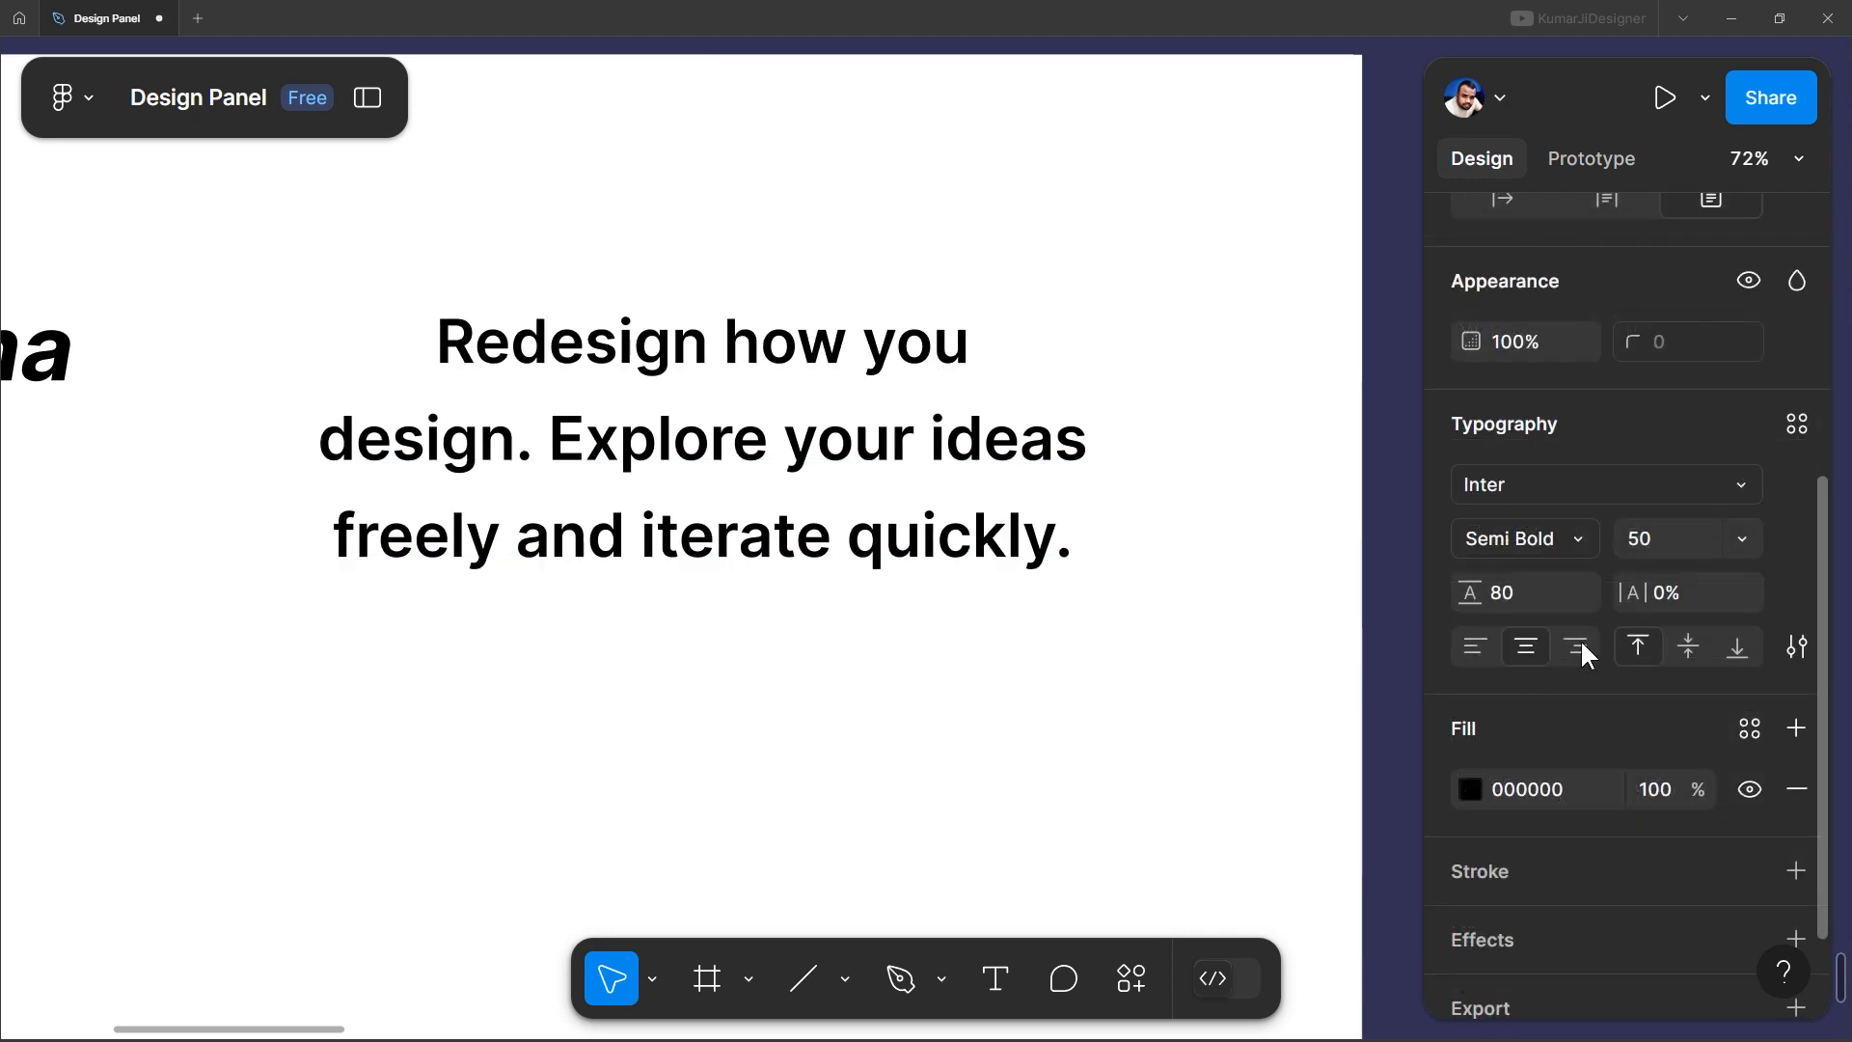
pyautogui.click(1578, 641)
pyautogui.click(1479, 646)
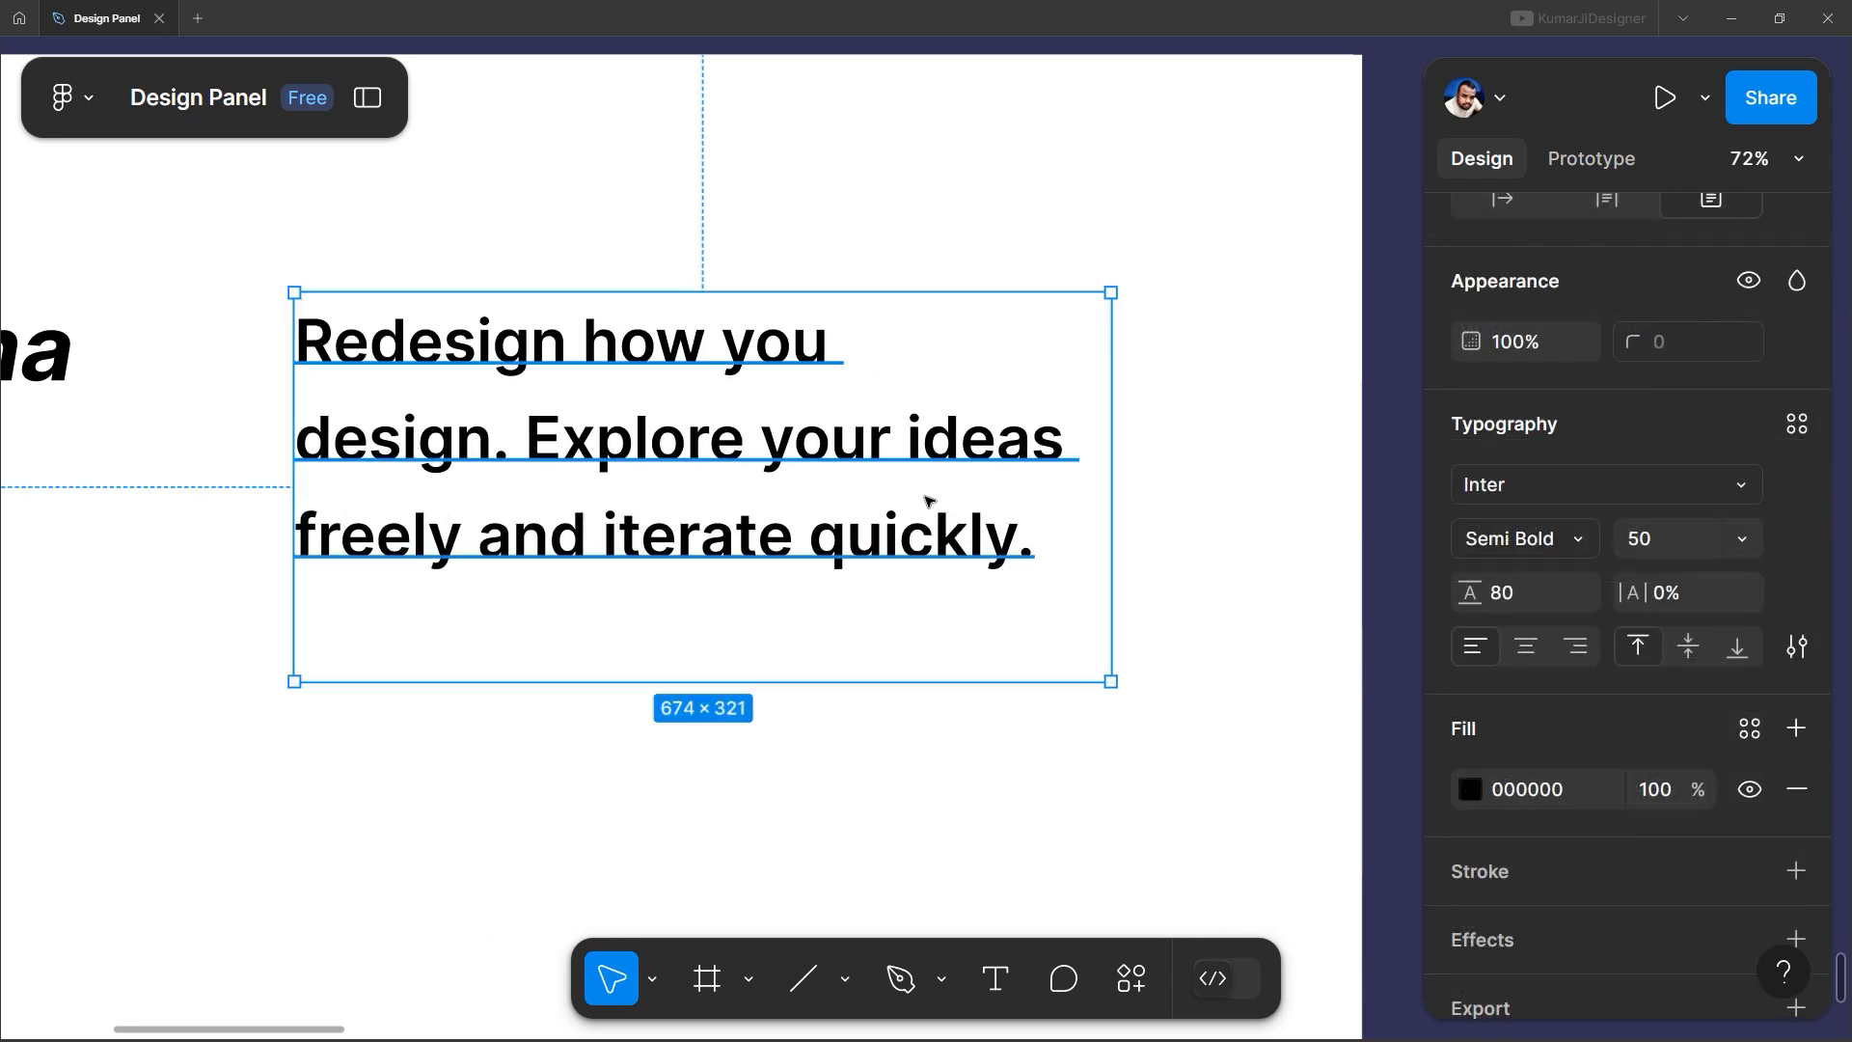
# Enlarge the paragraph's text box to about 761 × 427 and try middle and bottom vertical alignment for its text
pyautogui.moveTo(1110, 682); pyautogui.dragTo(1265, 810)
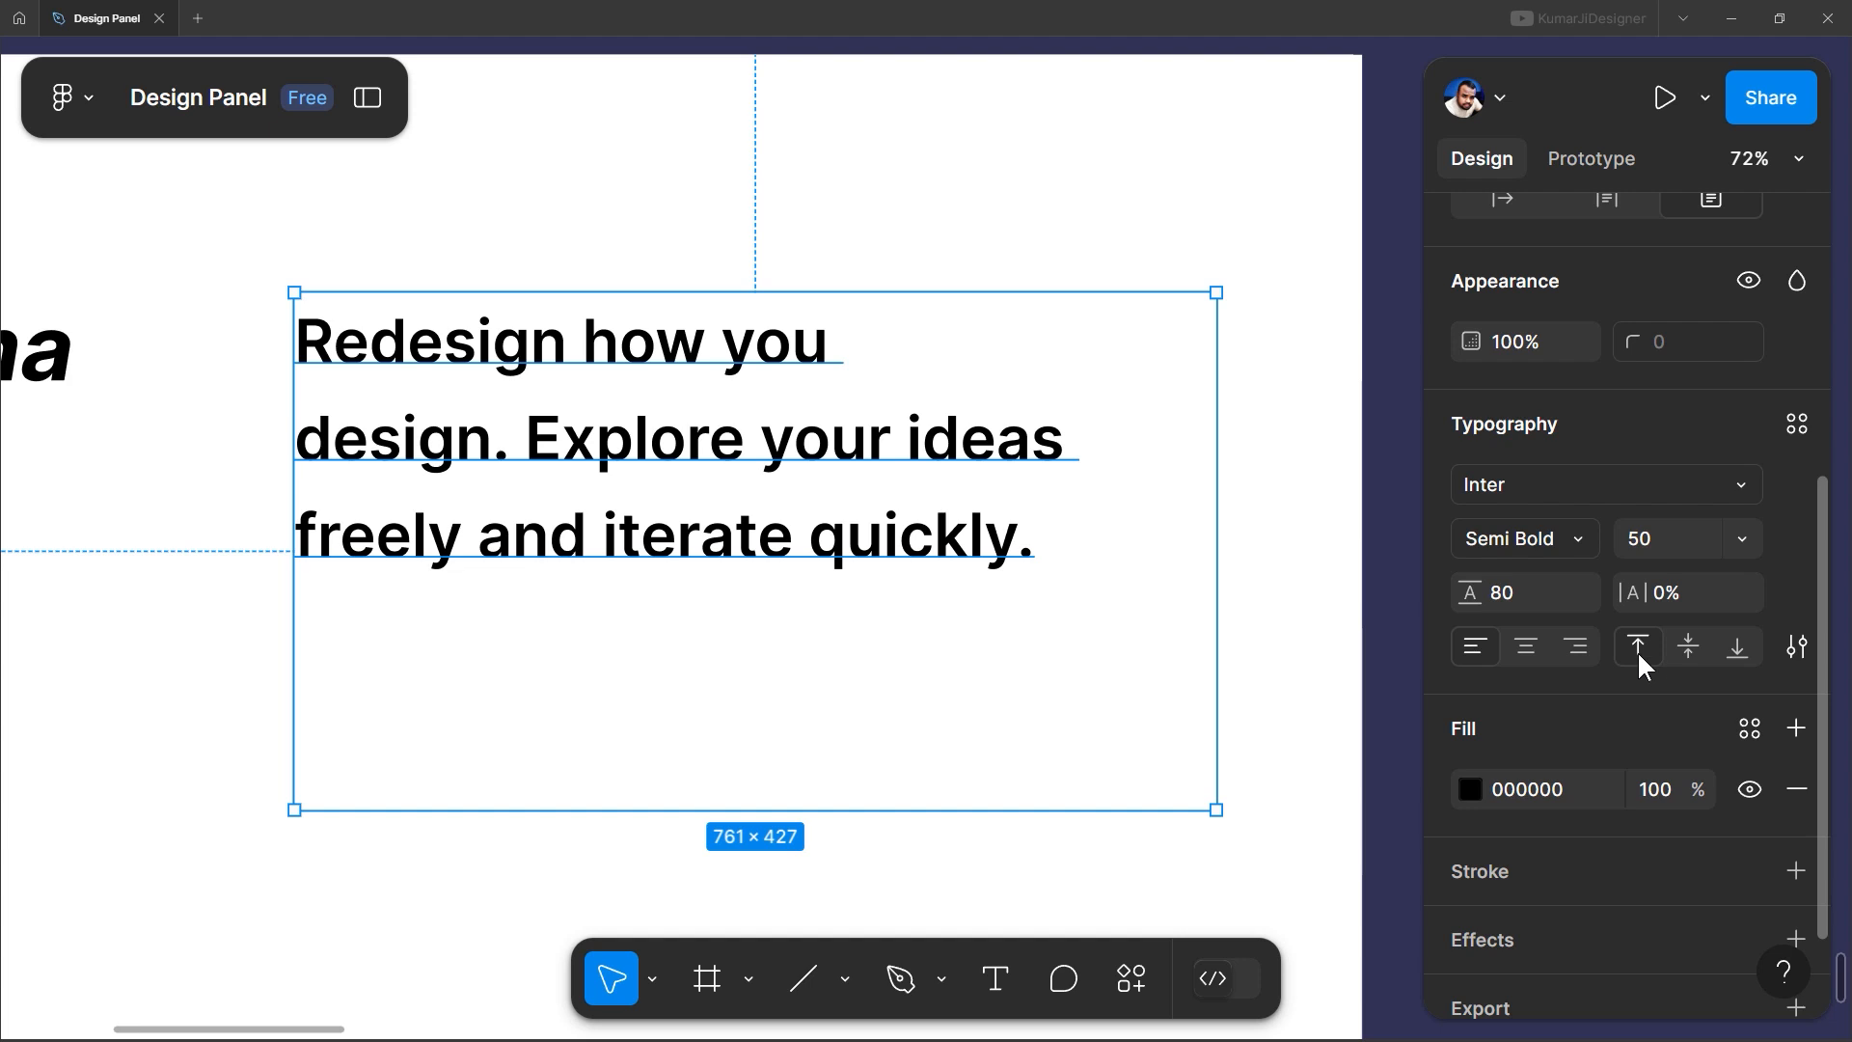
pyautogui.click(1691, 647)
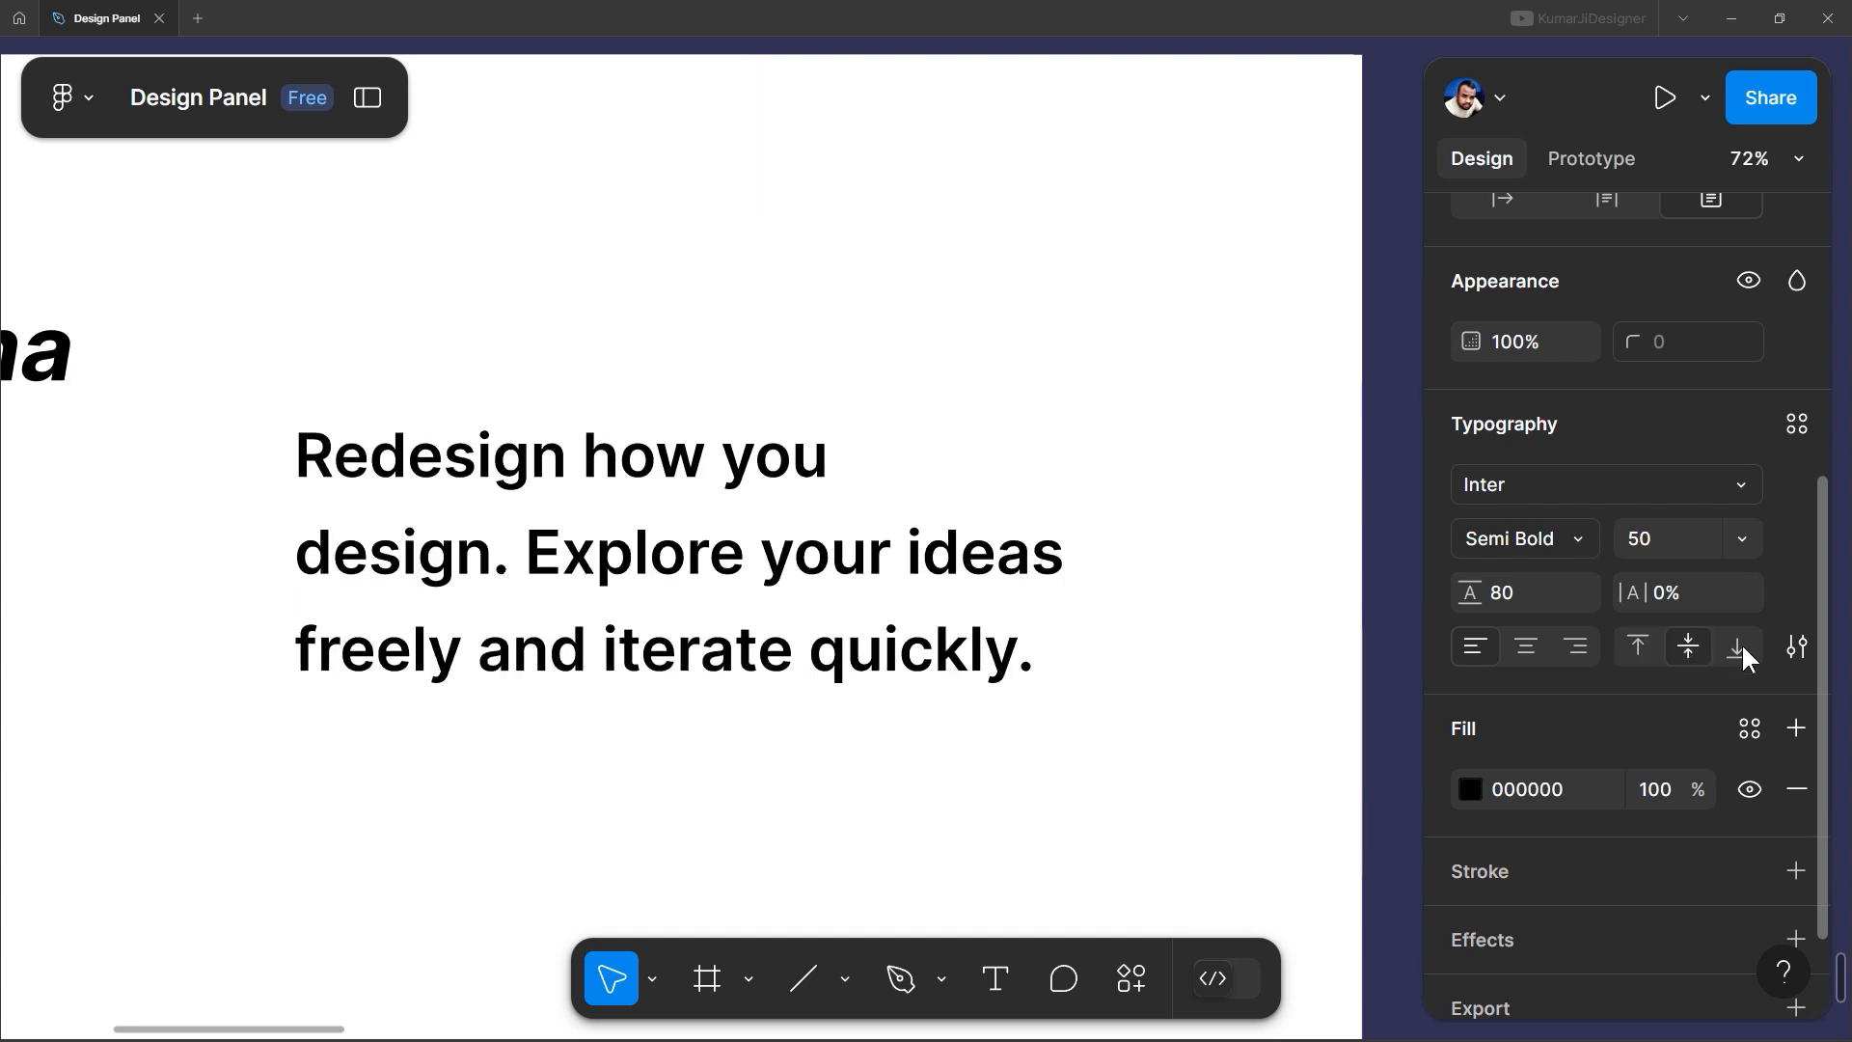
pyautogui.click(1741, 643)
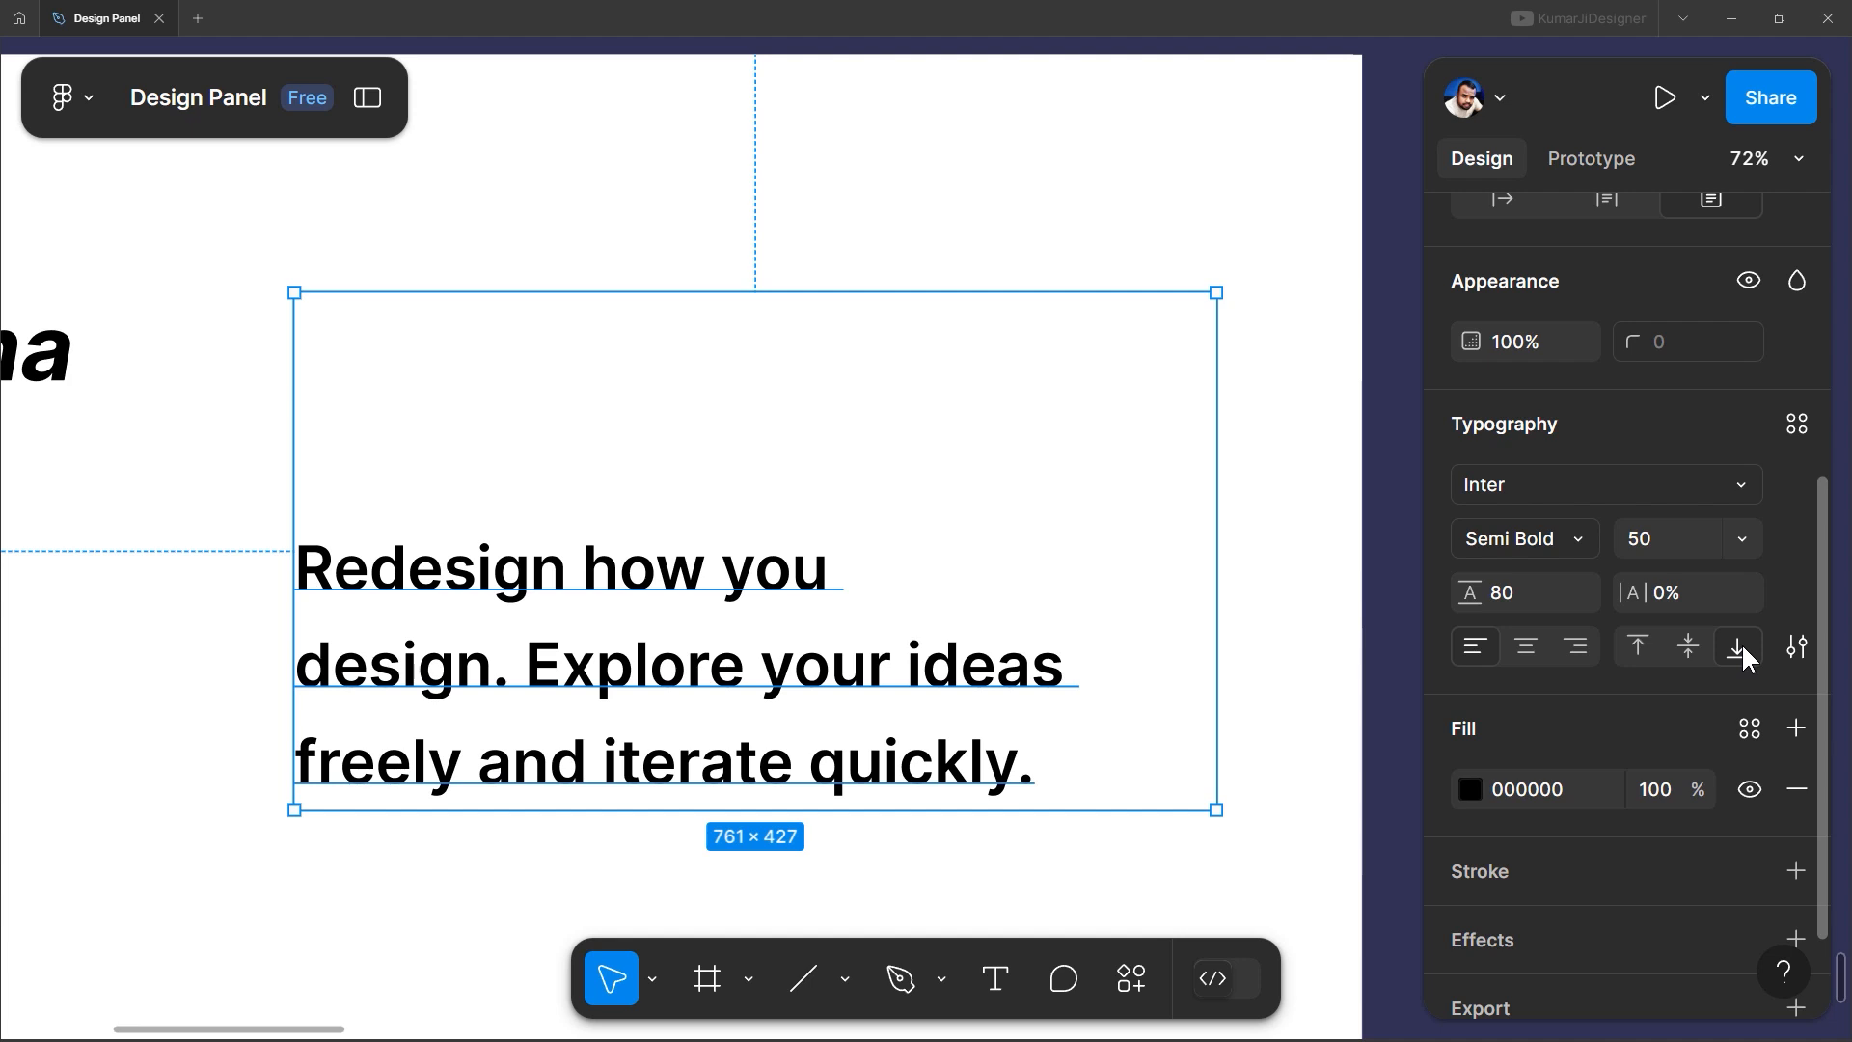
# Justify the paragraph text through the type settings and align it vertically to the top of its box
pyautogui.click(1794, 647)
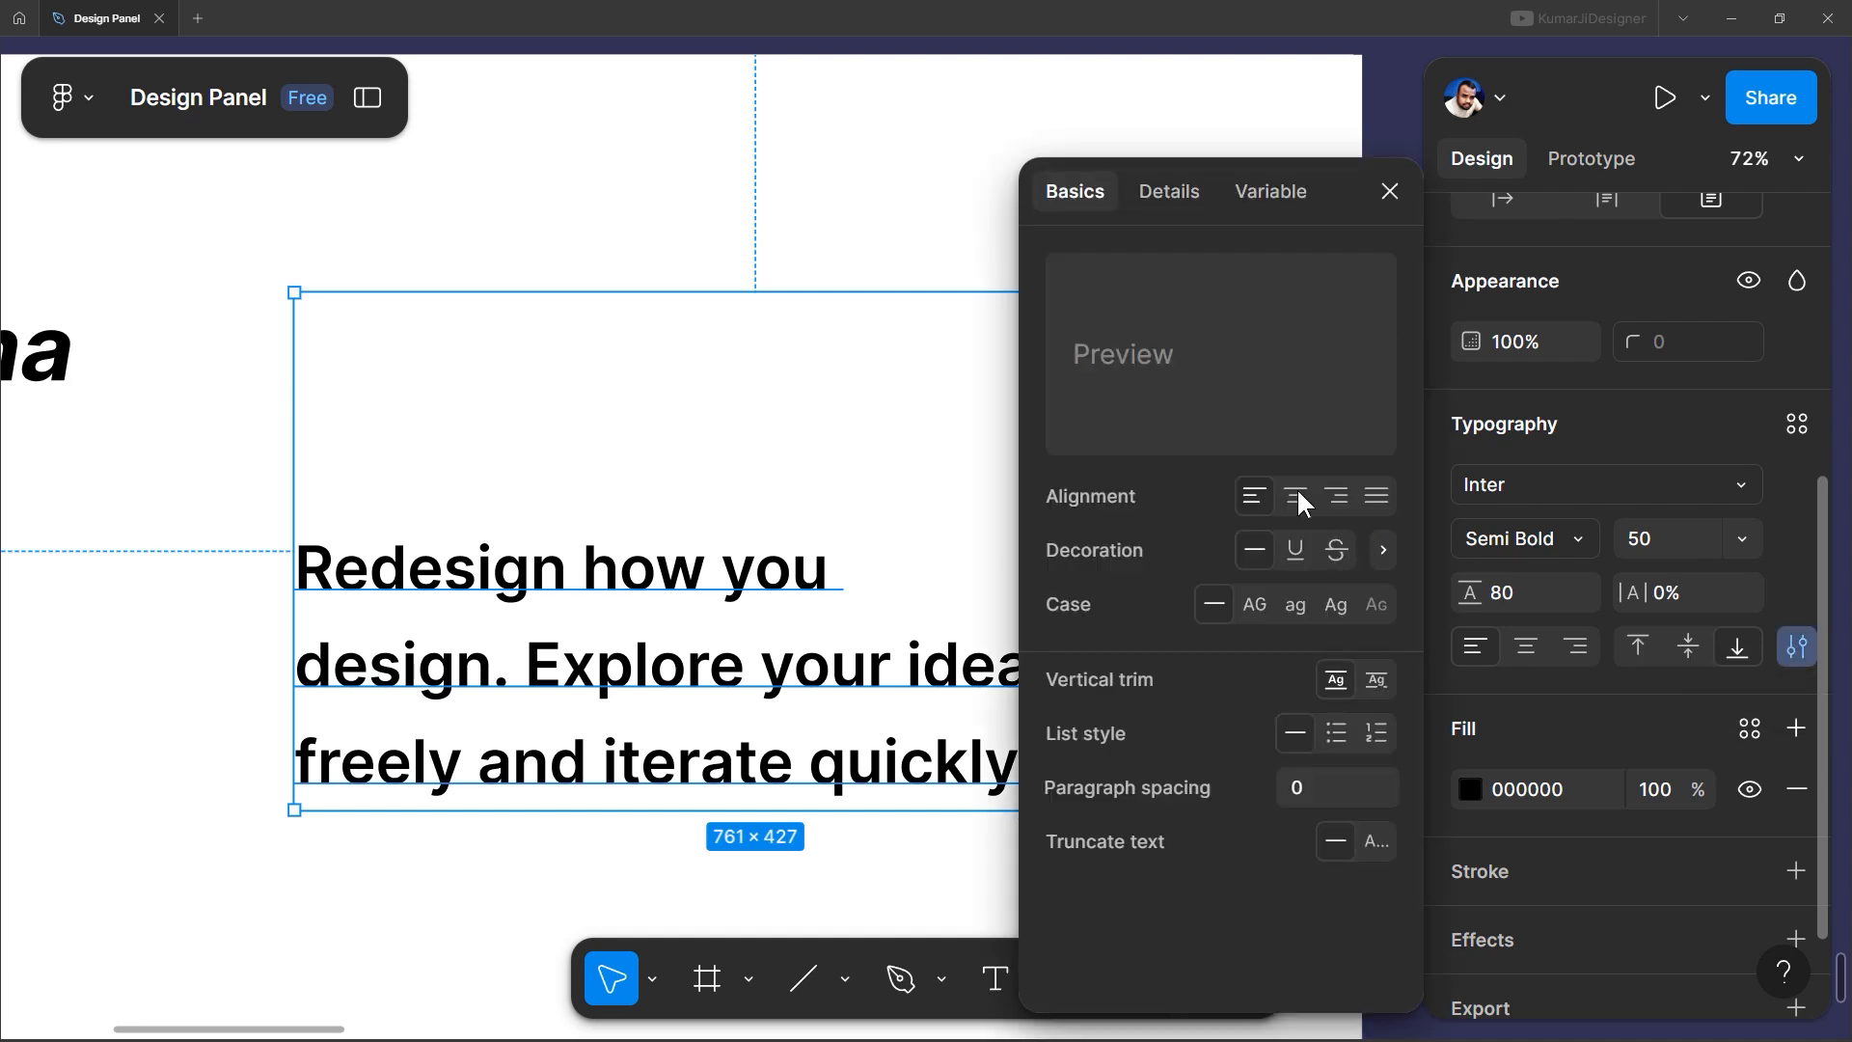
pyautogui.click(1376, 496)
pyautogui.scroll(-3, 1351, 506)
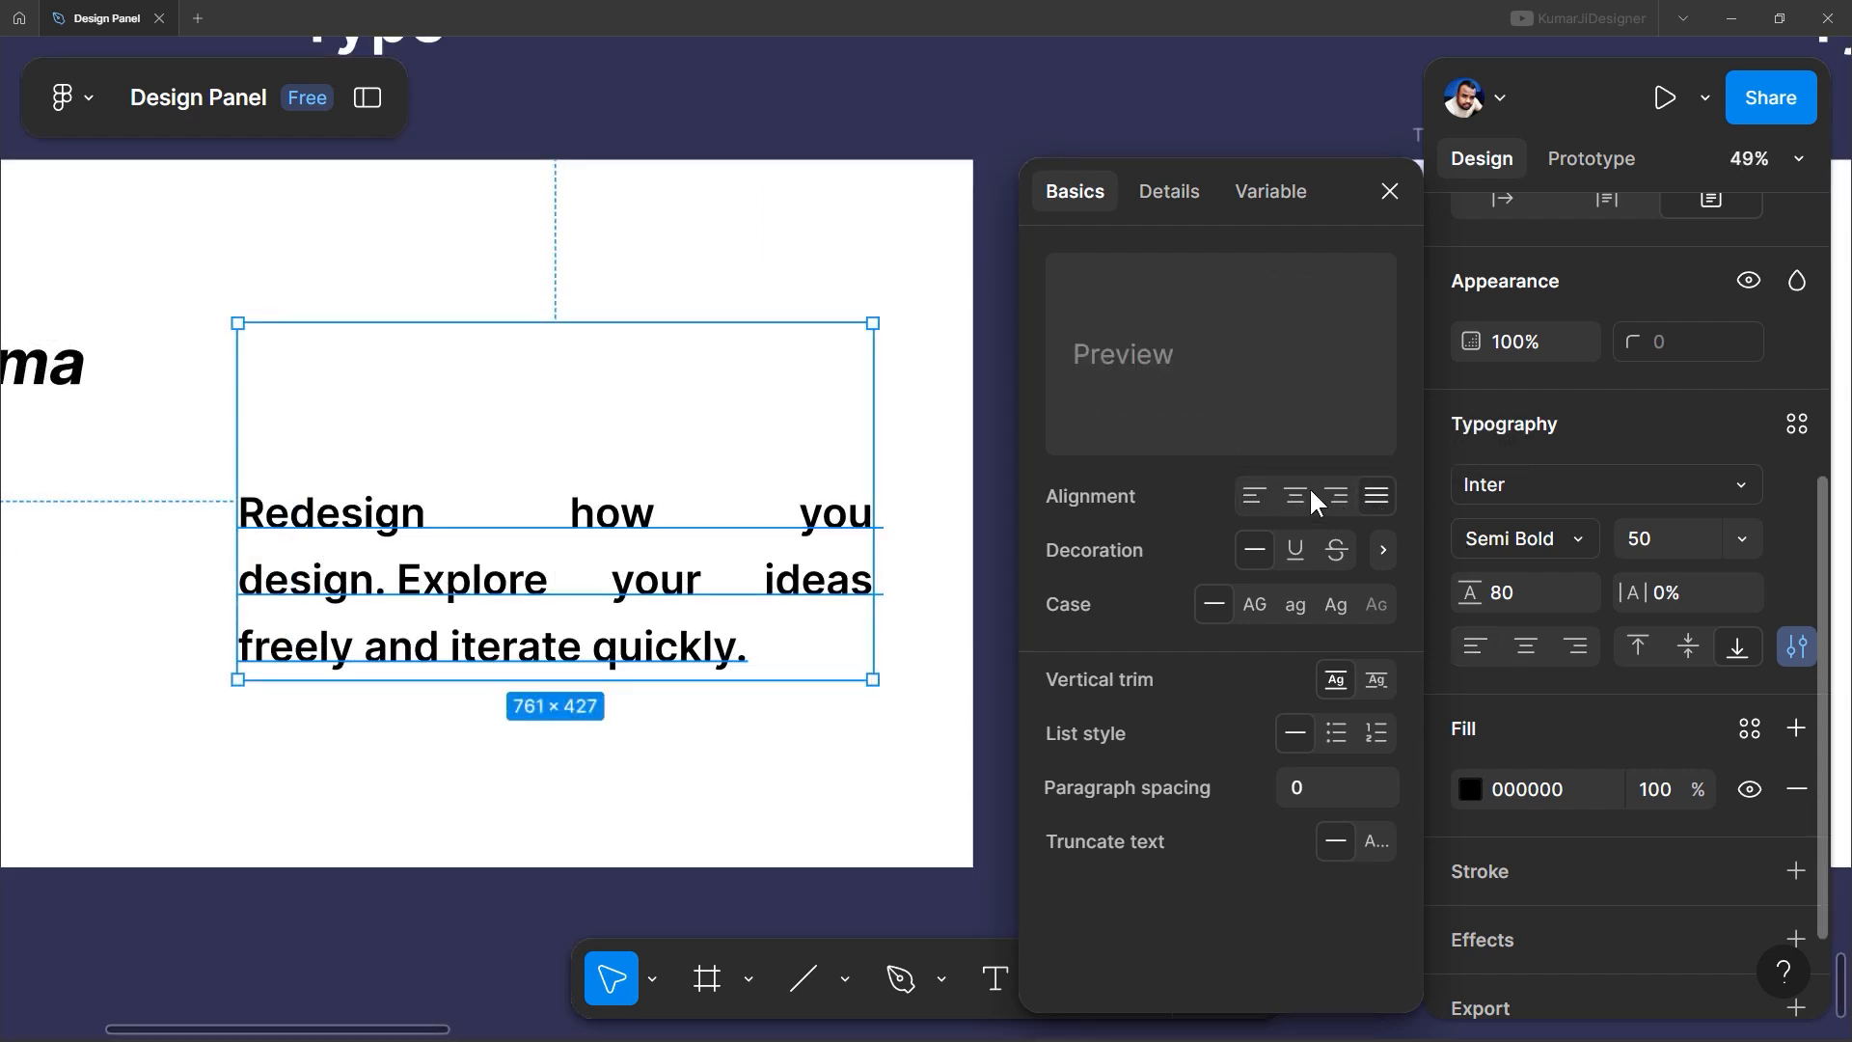
pyautogui.click(1256, 497)
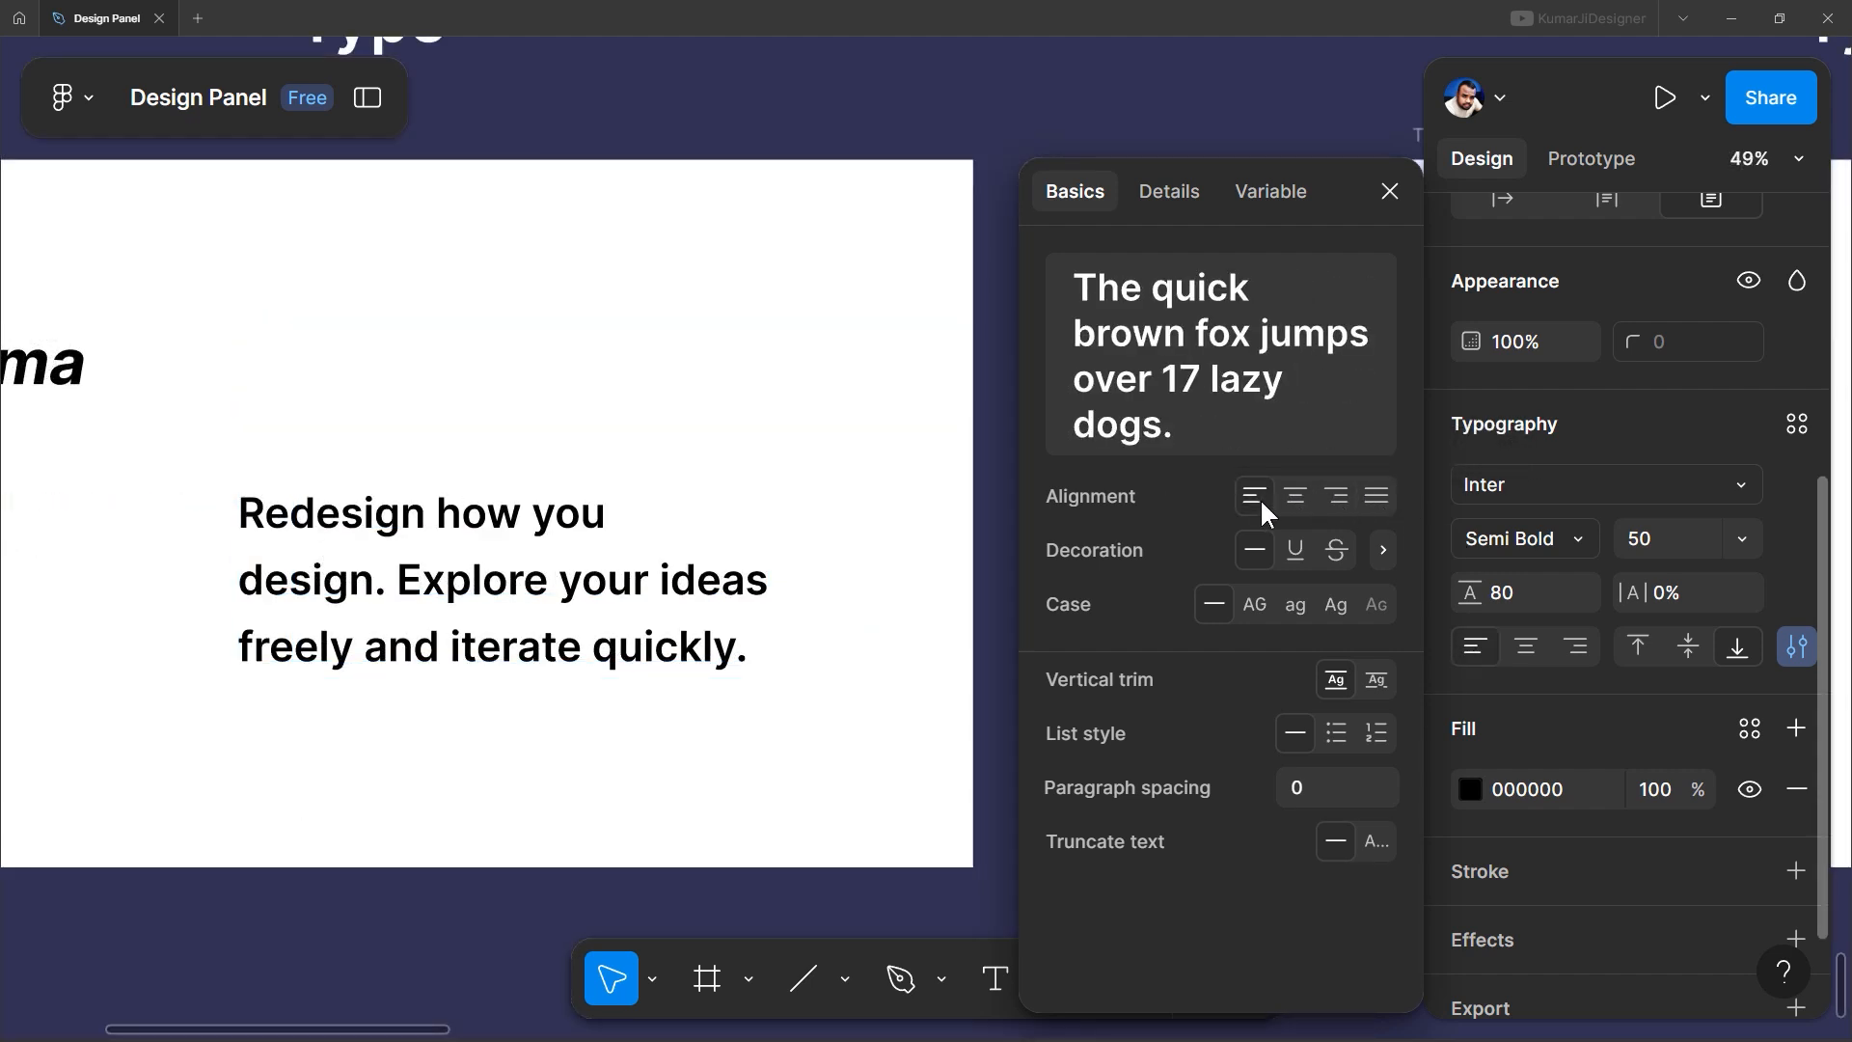
pyautogui.click(1381, 494)
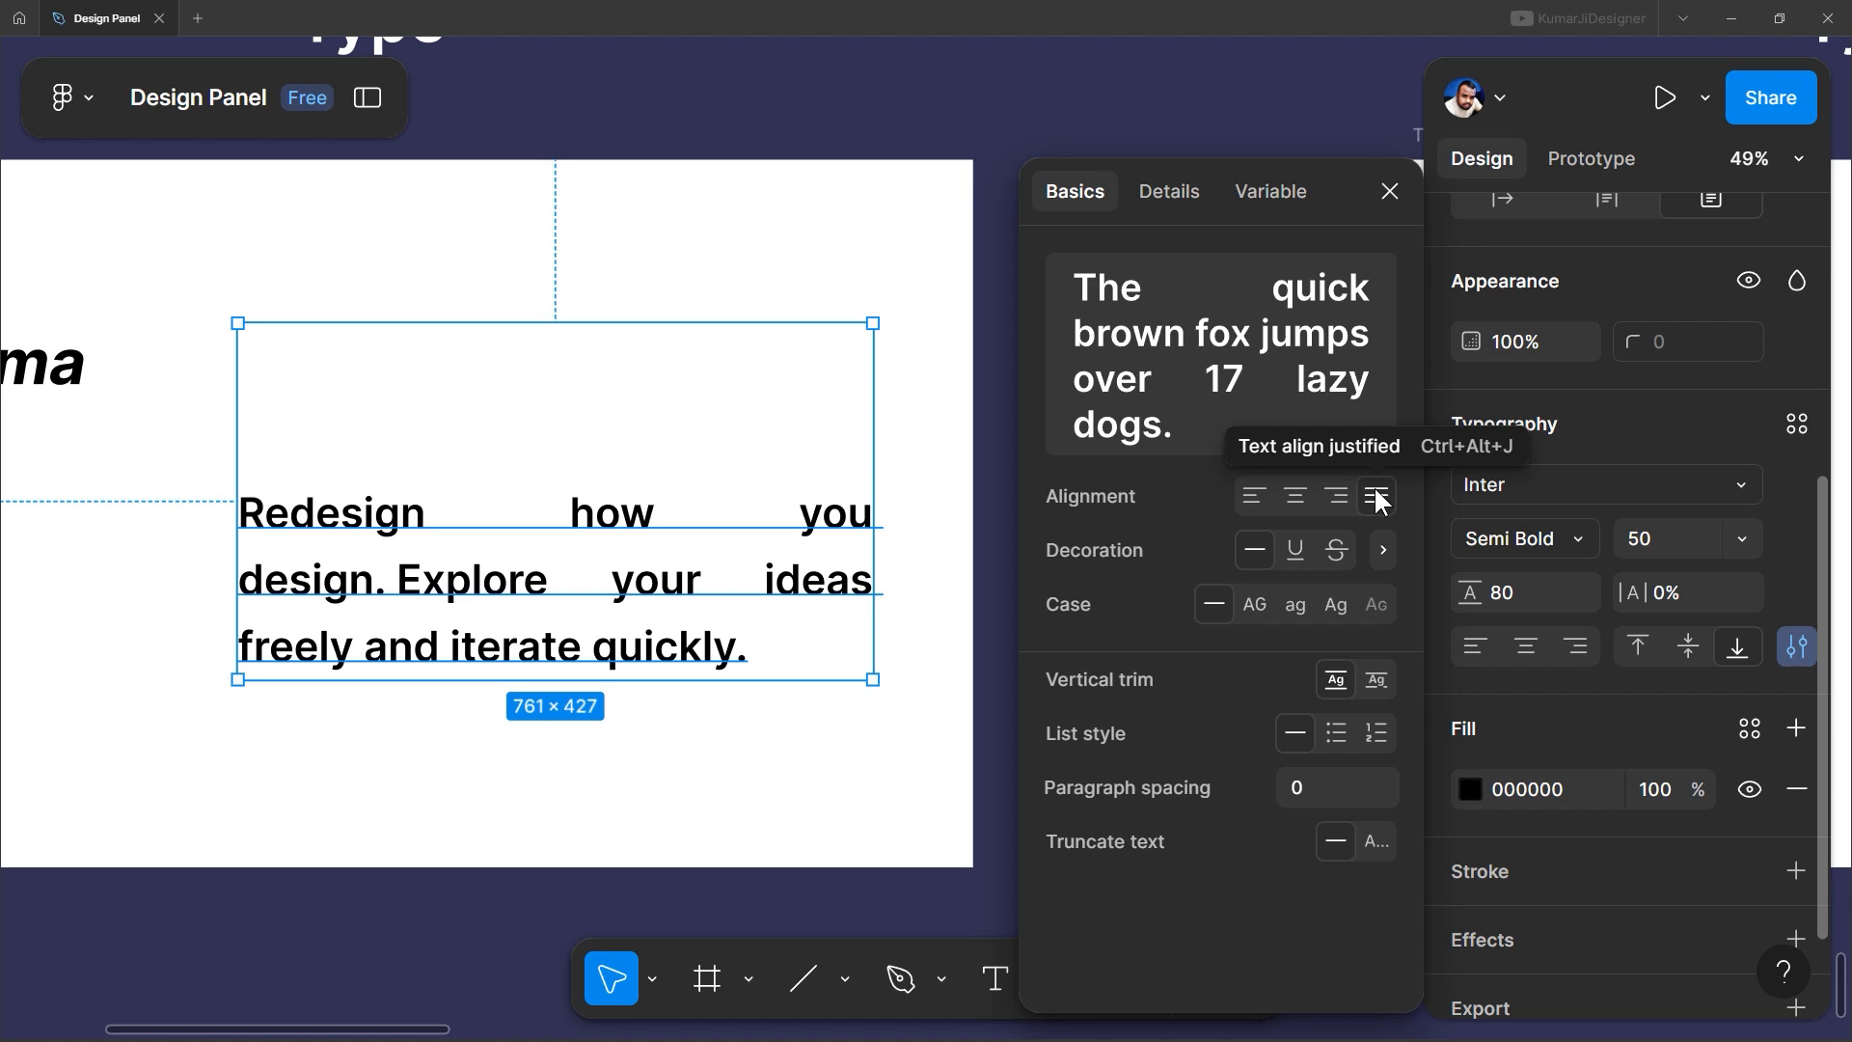
pyautogui.click(1637, 643)
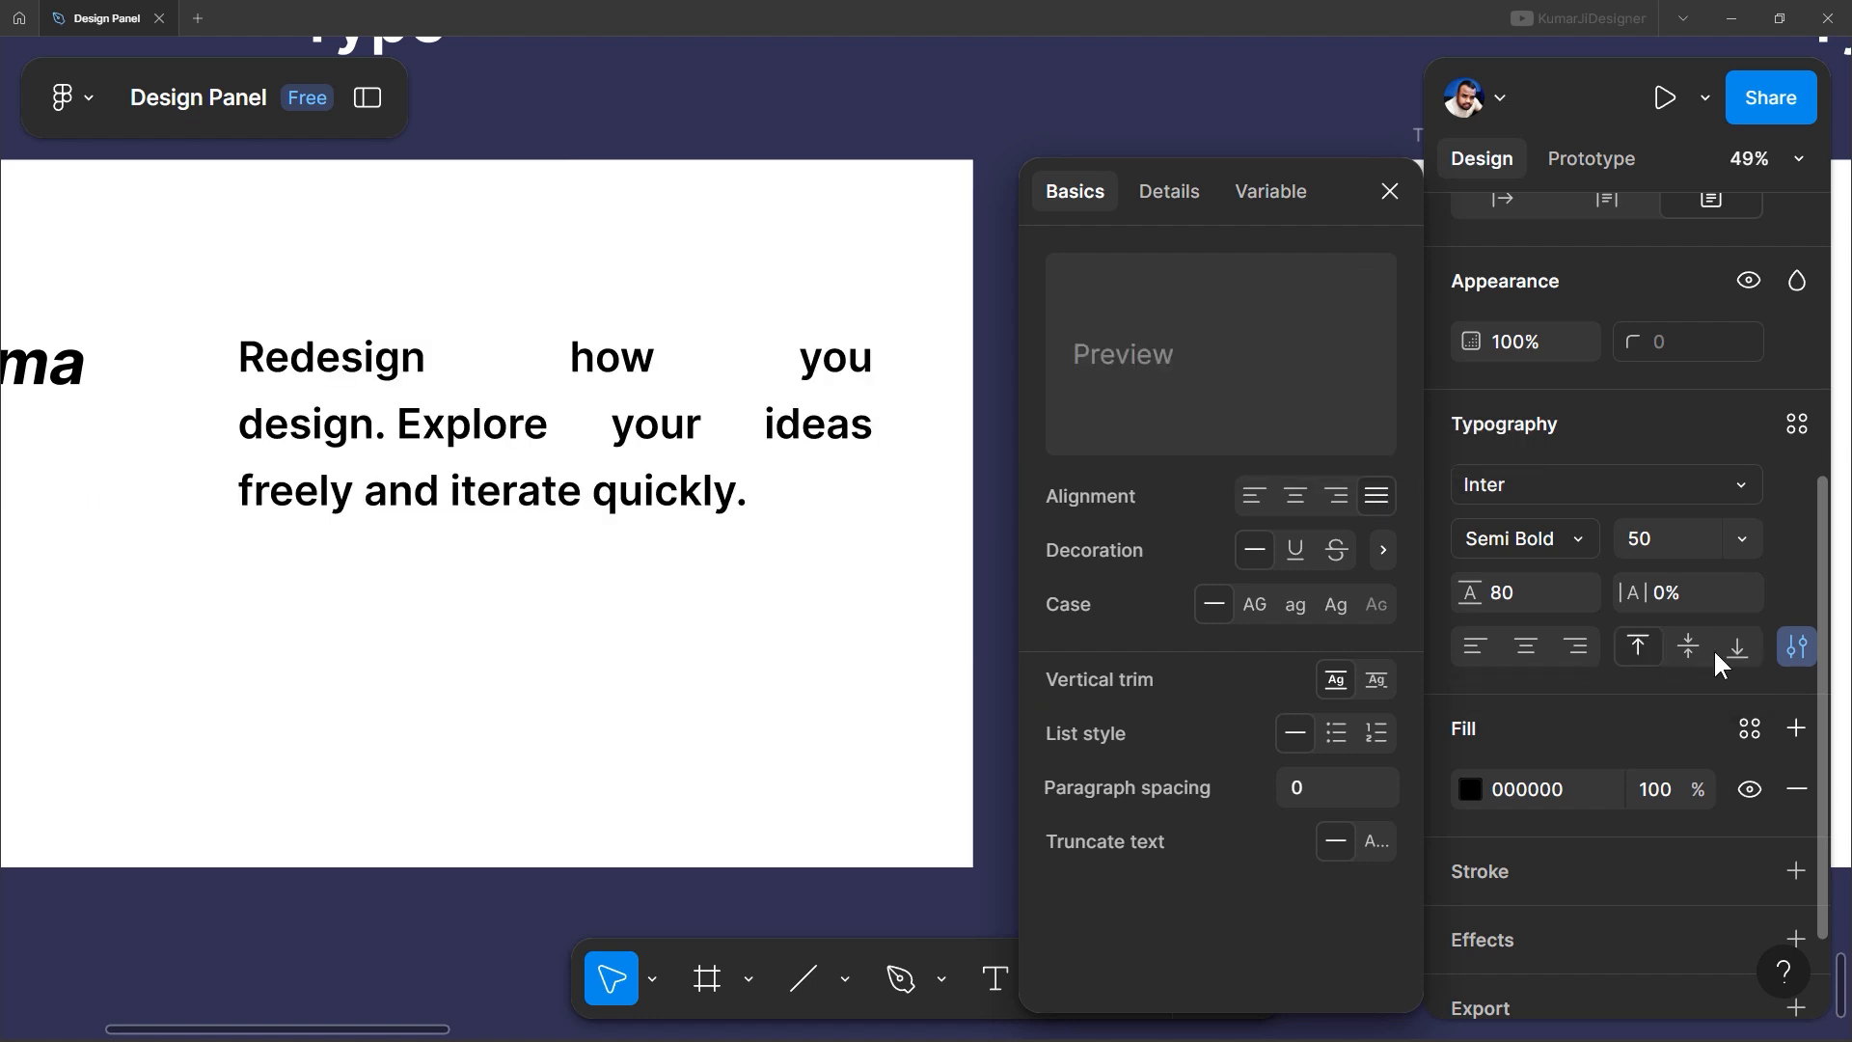
# Try underline and strikethrough decoration on the paragraph text and set its decoration back to none
pyautogui.click(1296, 550)
pyautogui.click(1339, 552)
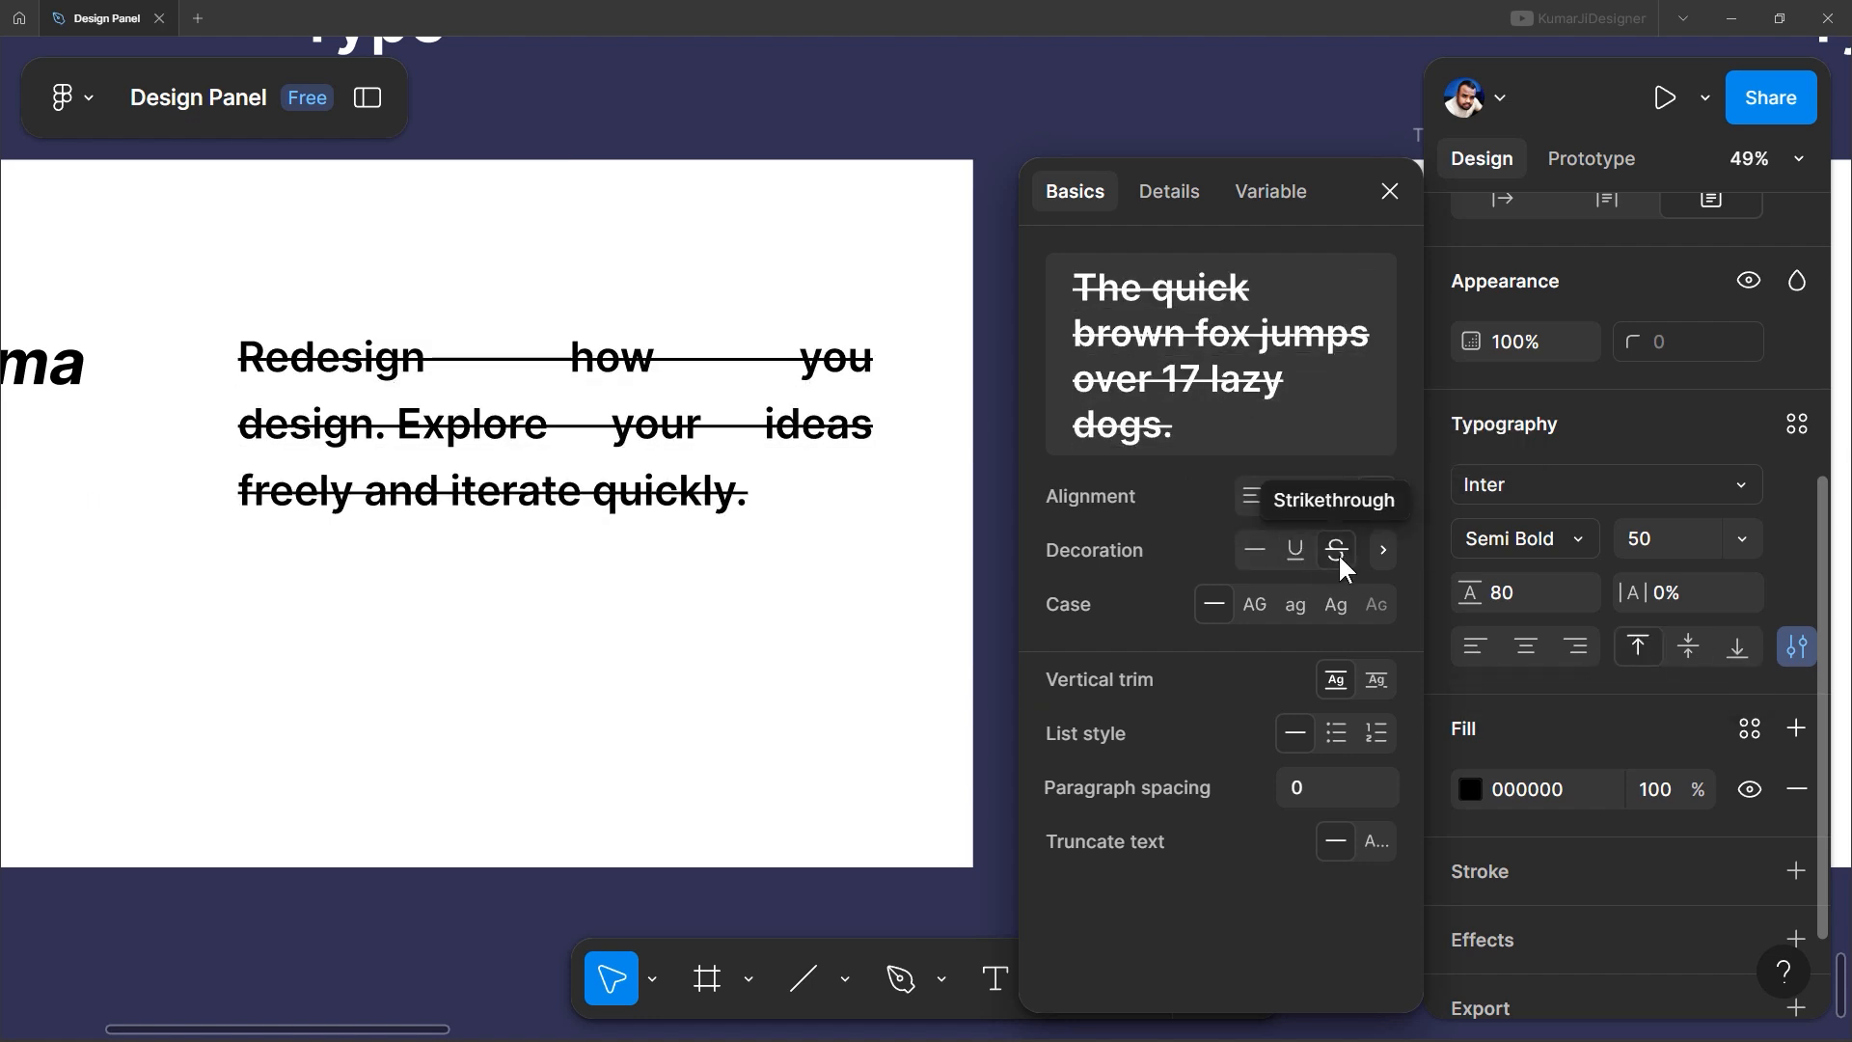
pyautogui.click(1251, 546)
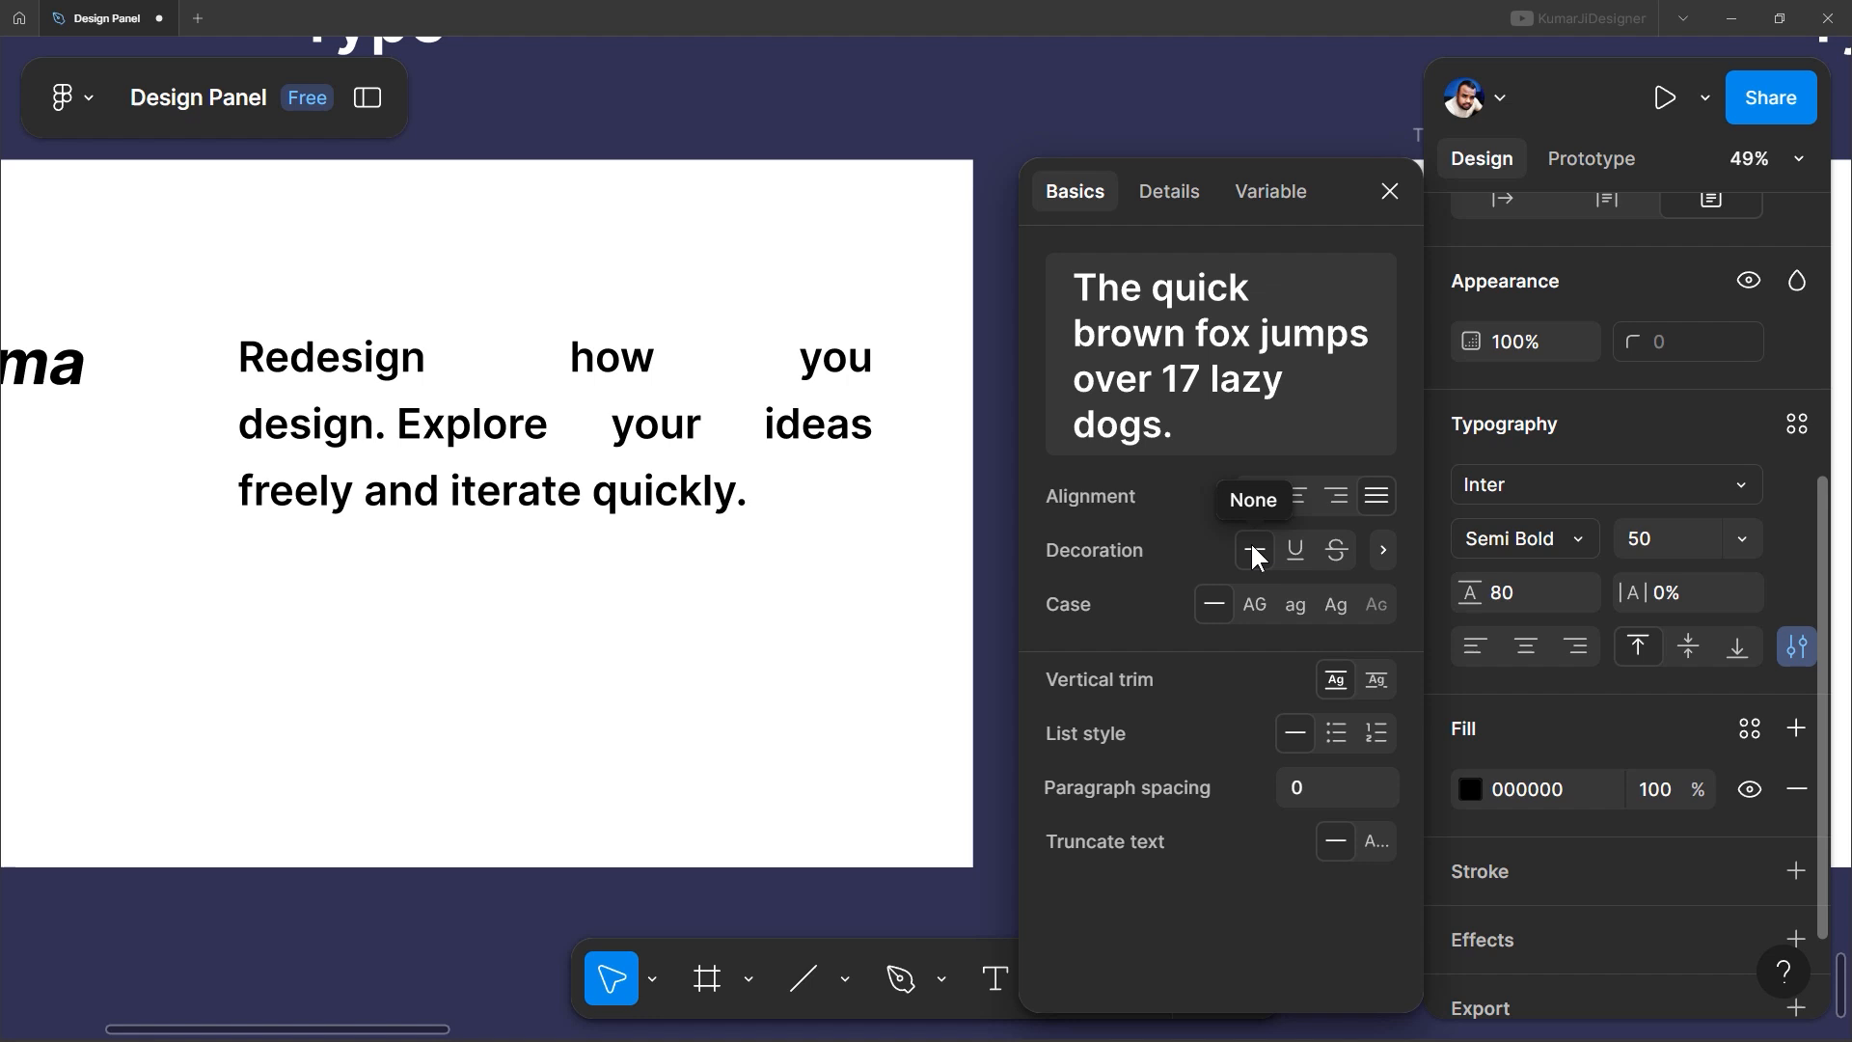
# Try uppercase, lowercase and title case on the paragraph text and restore its case to As typed
pyautogui.click(1258, 604)
pyautogui.click(1295, 604)
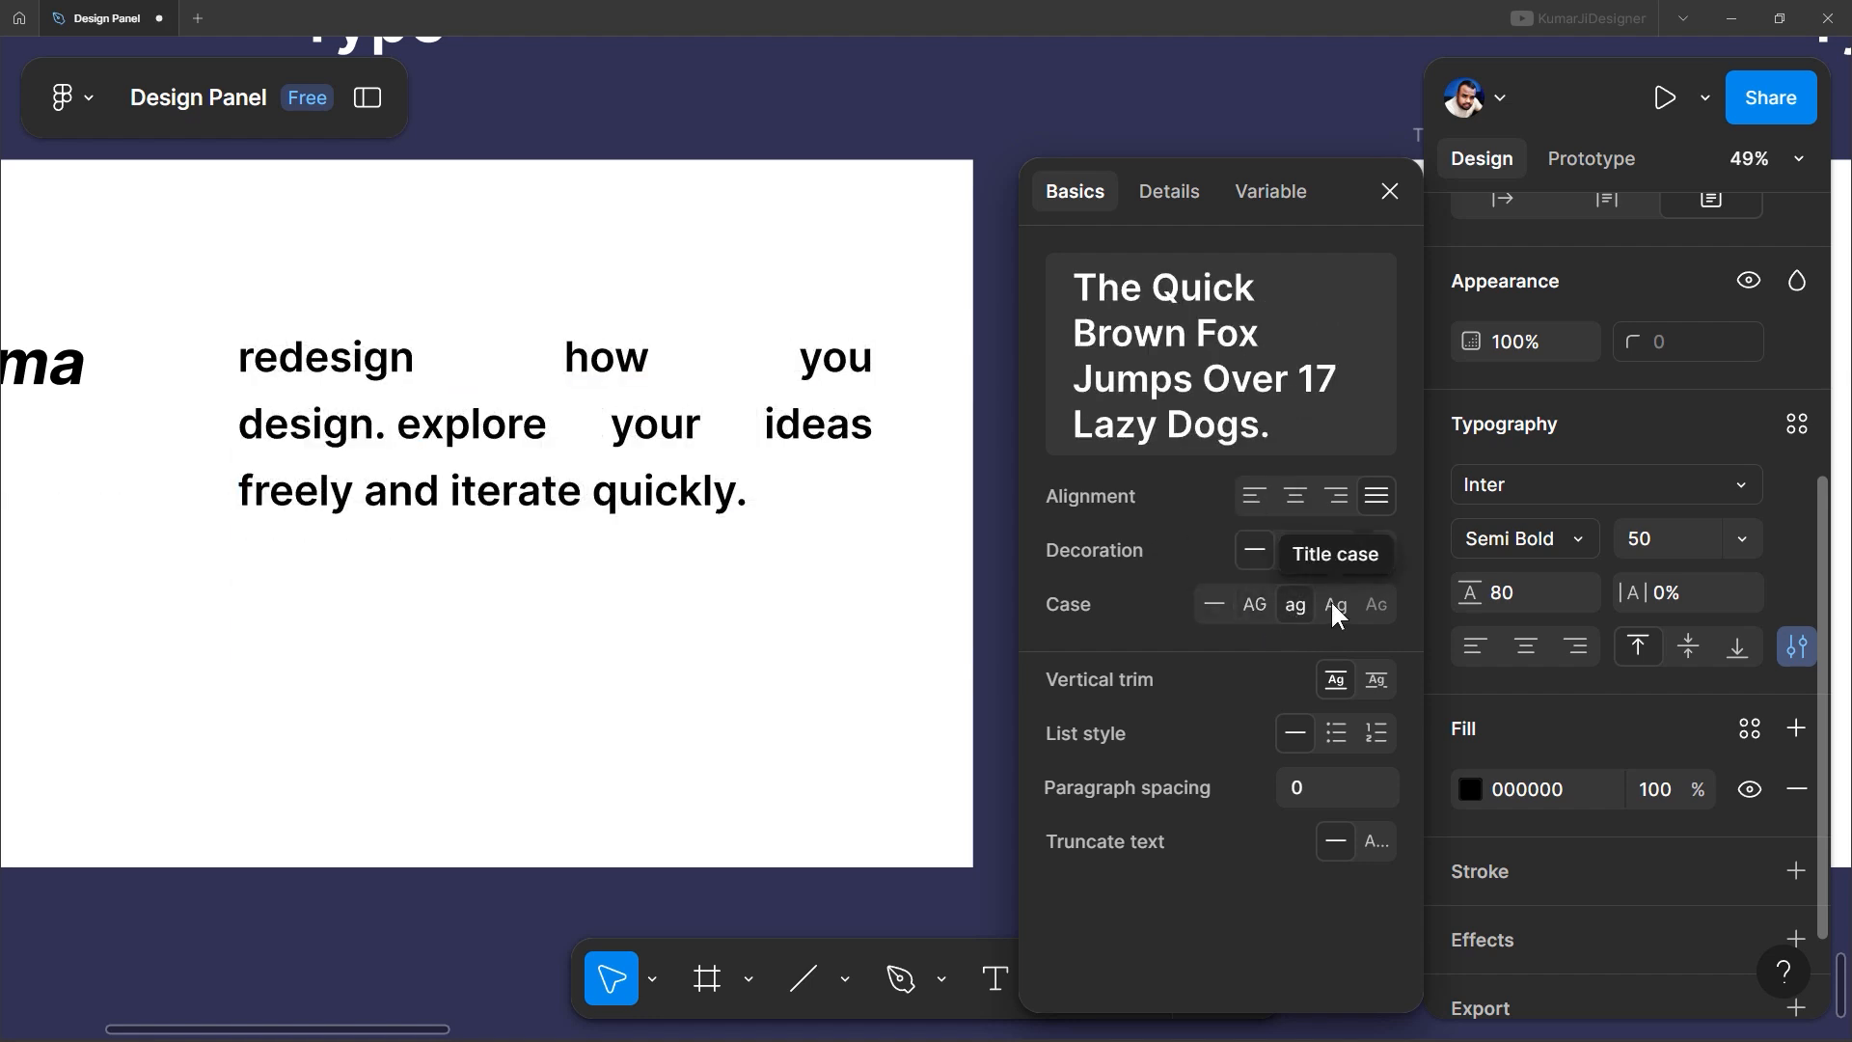
pyautogui.click(1335, 606)
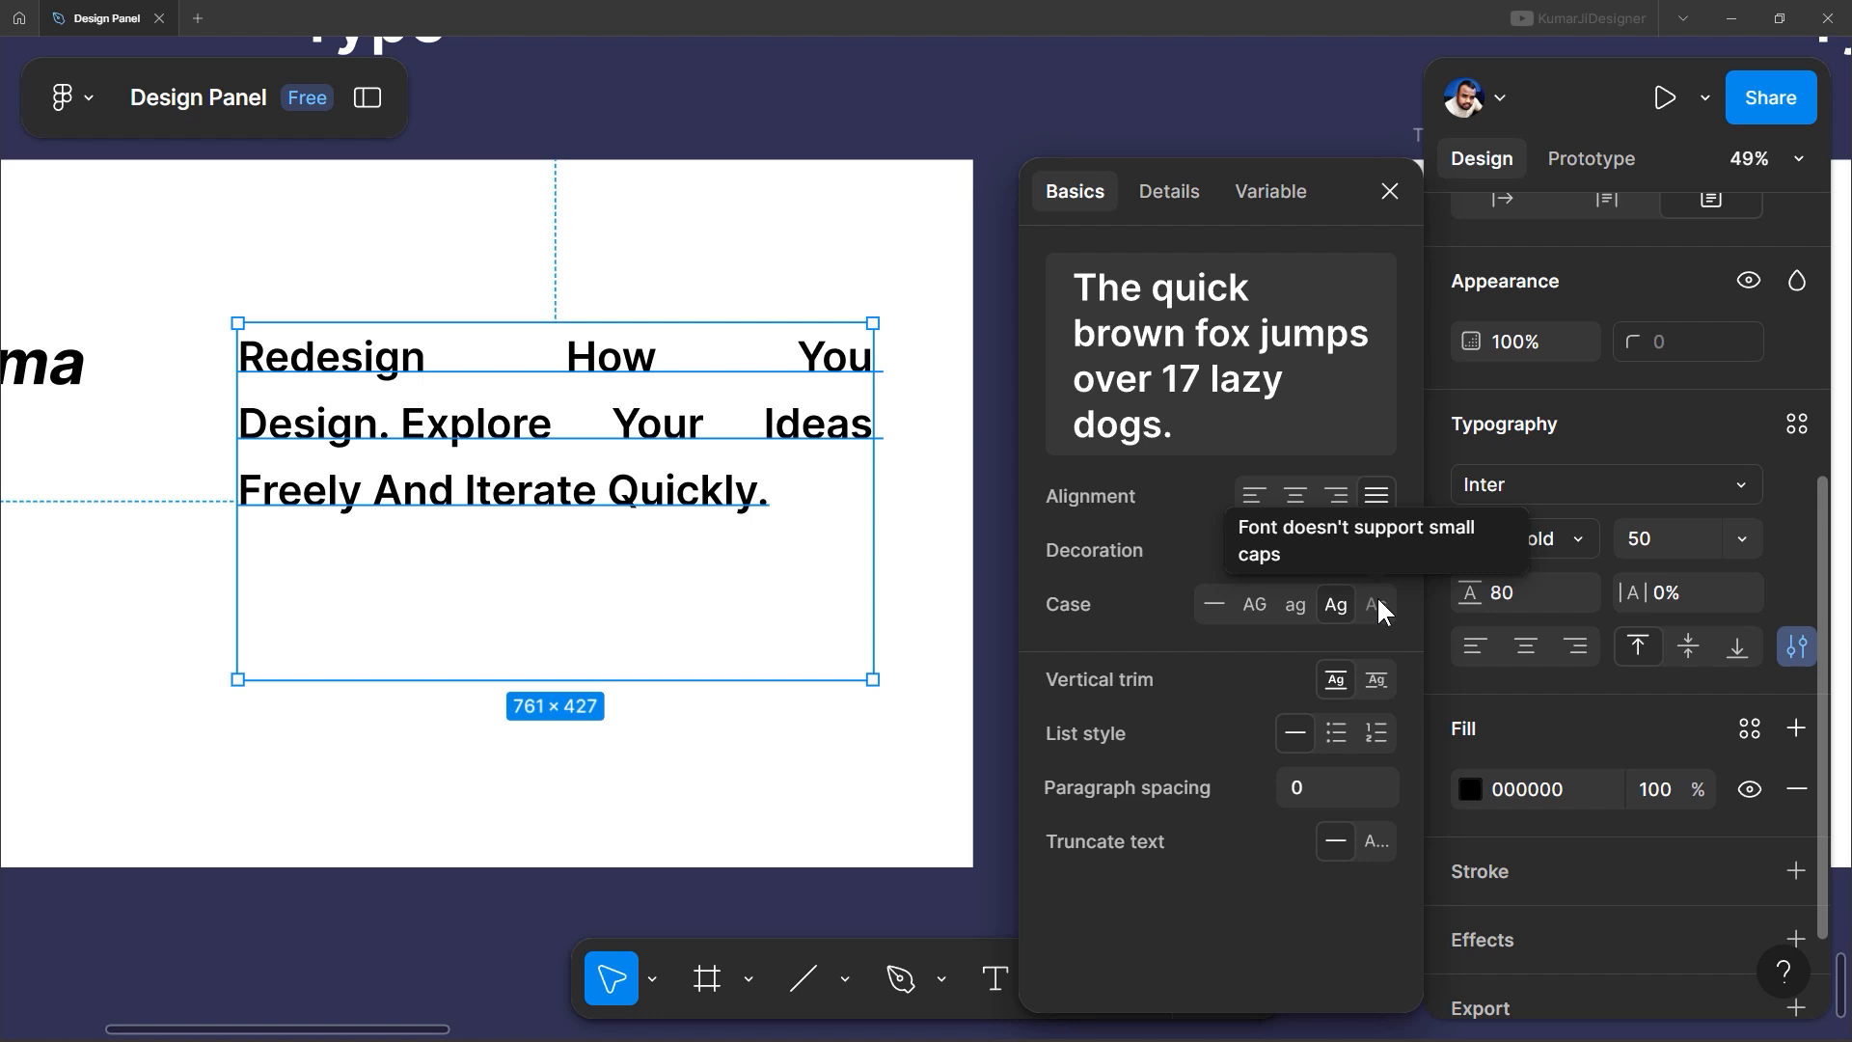
pyautogui.click(1211, 604)
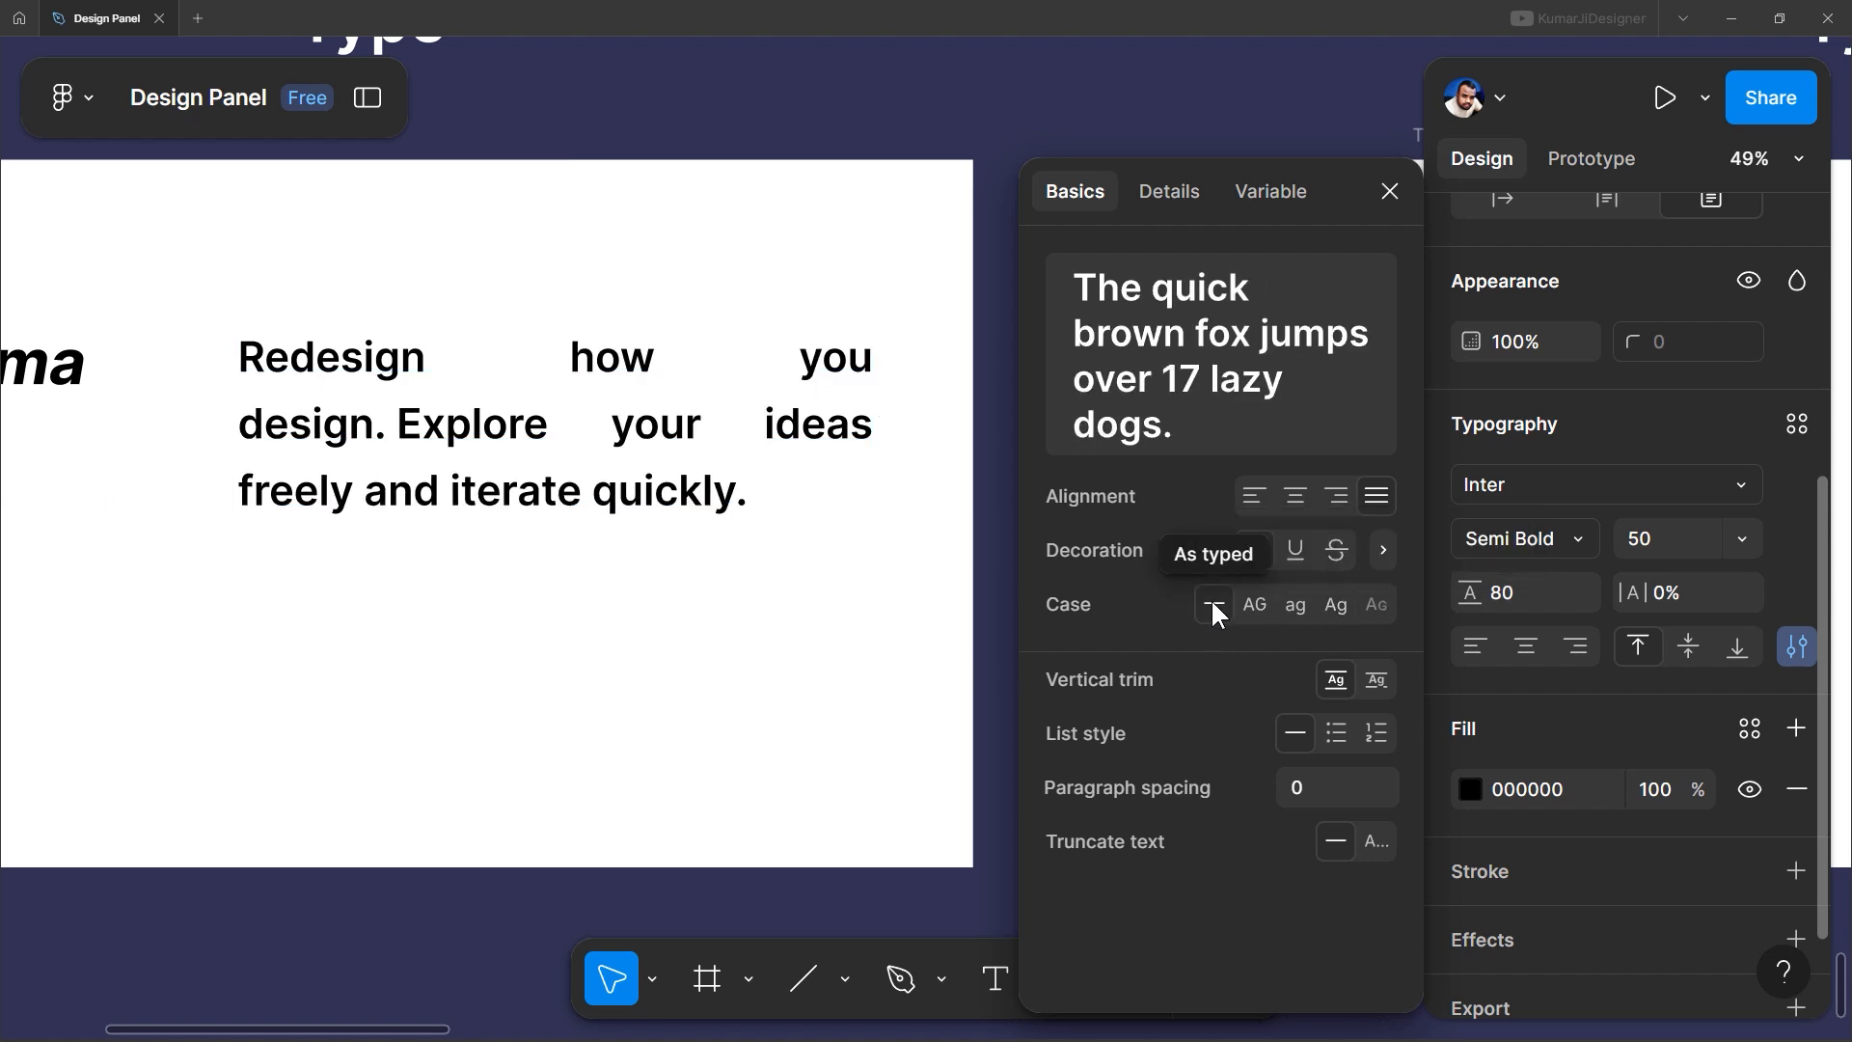
# Try trimming the vertical space around the paragraph text and the Figma heading, restoring the Standard vertical trim on each
pyautogui.click(1377, 680)
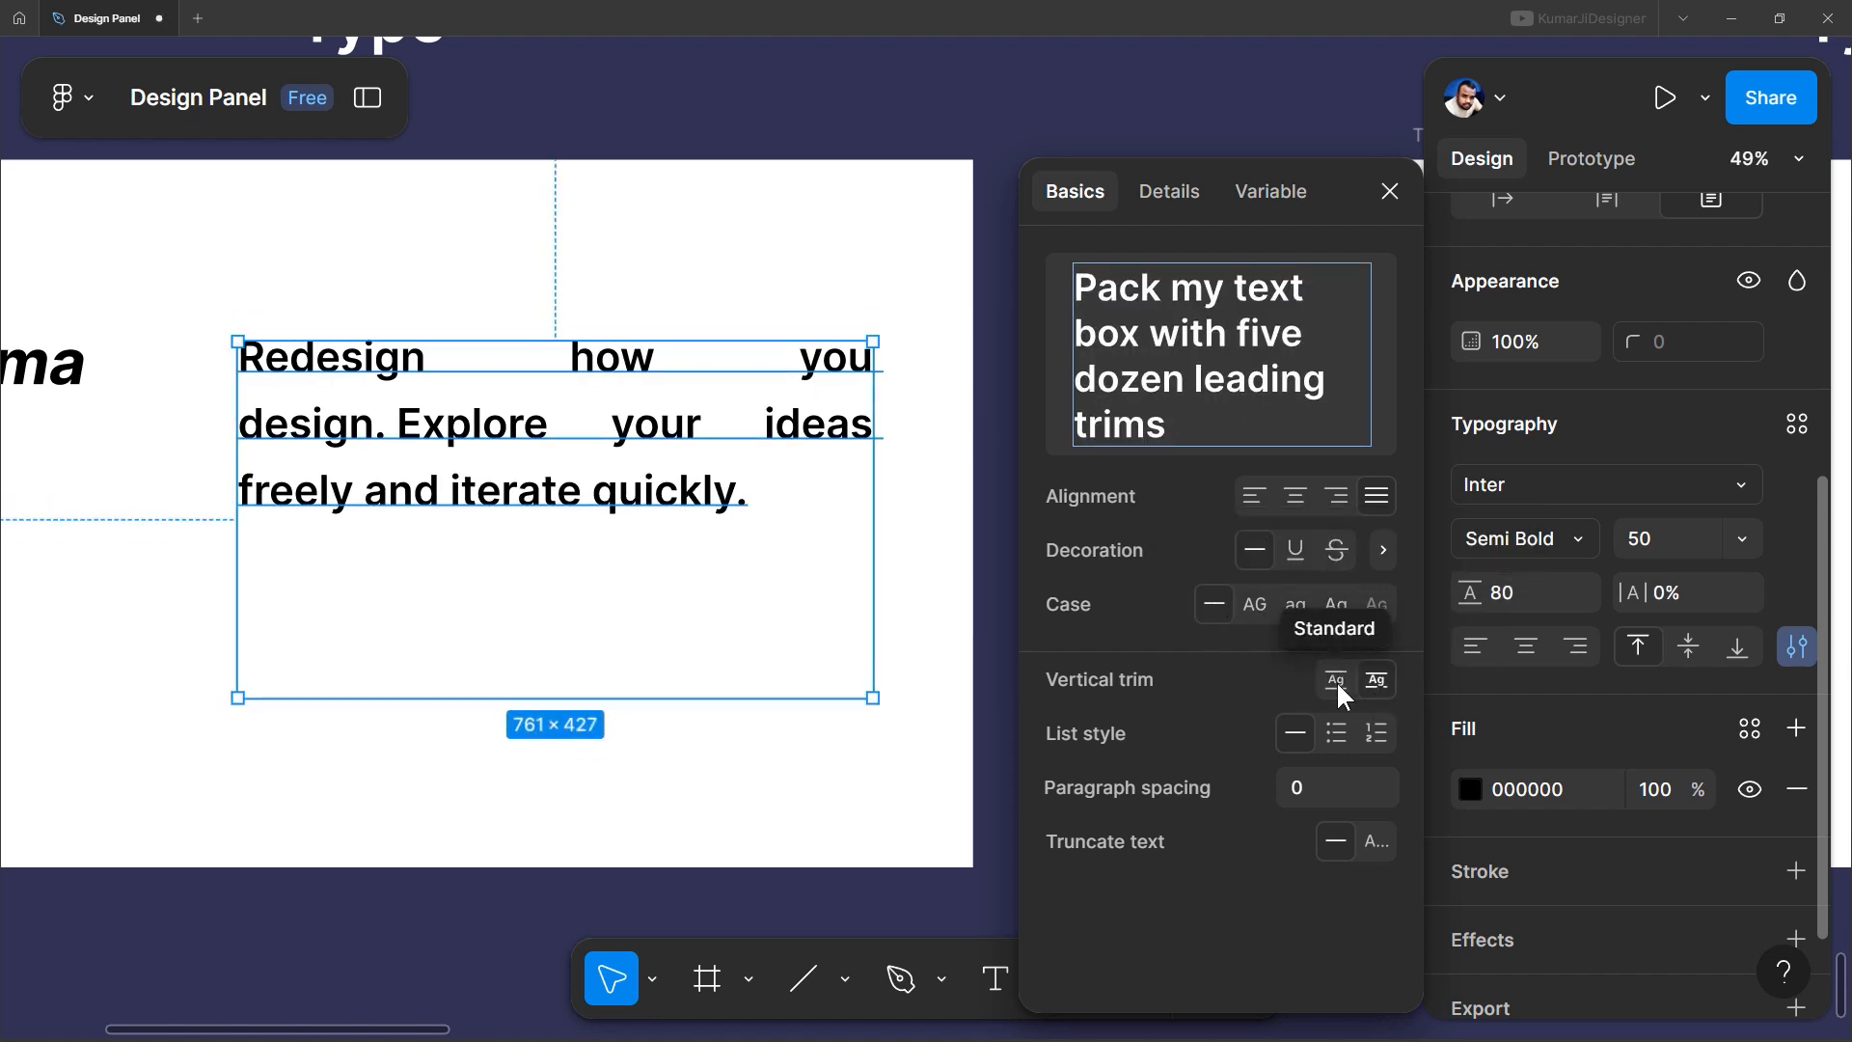
pyautogui.click(1336, 683)
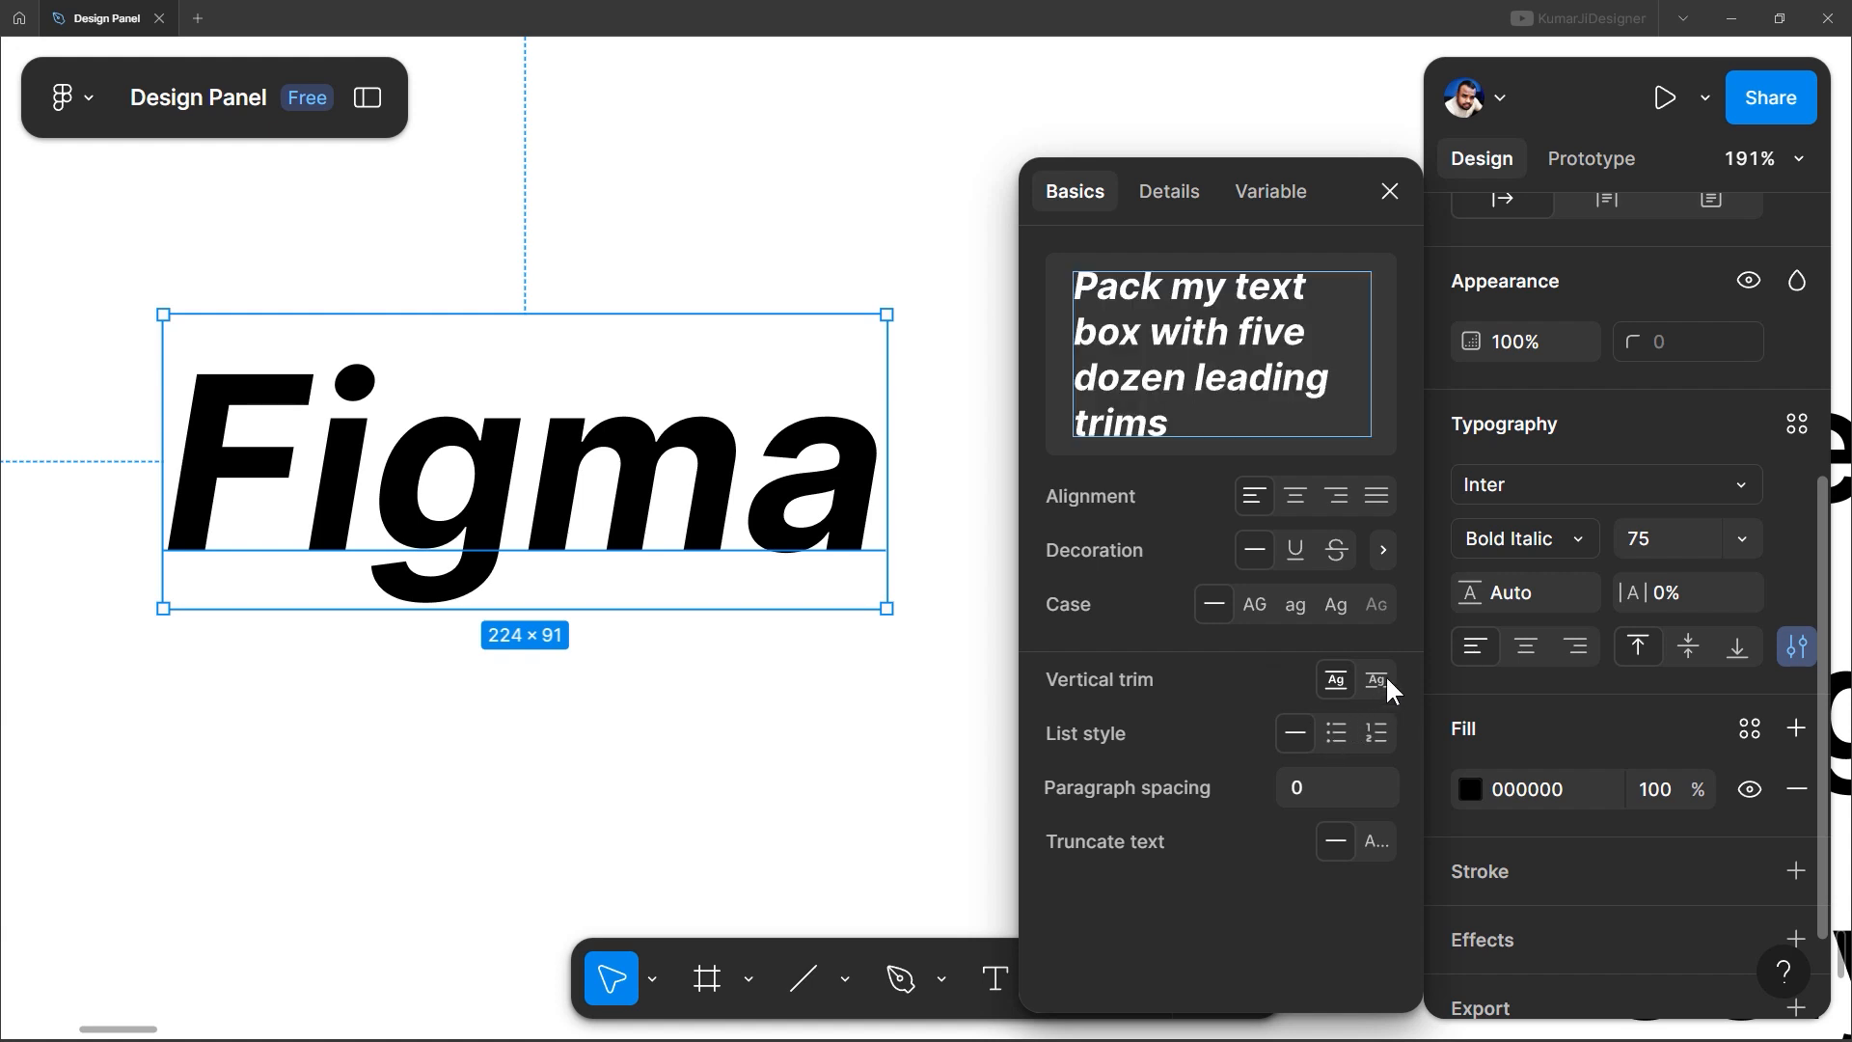
pyautogui.click(1387, 681)
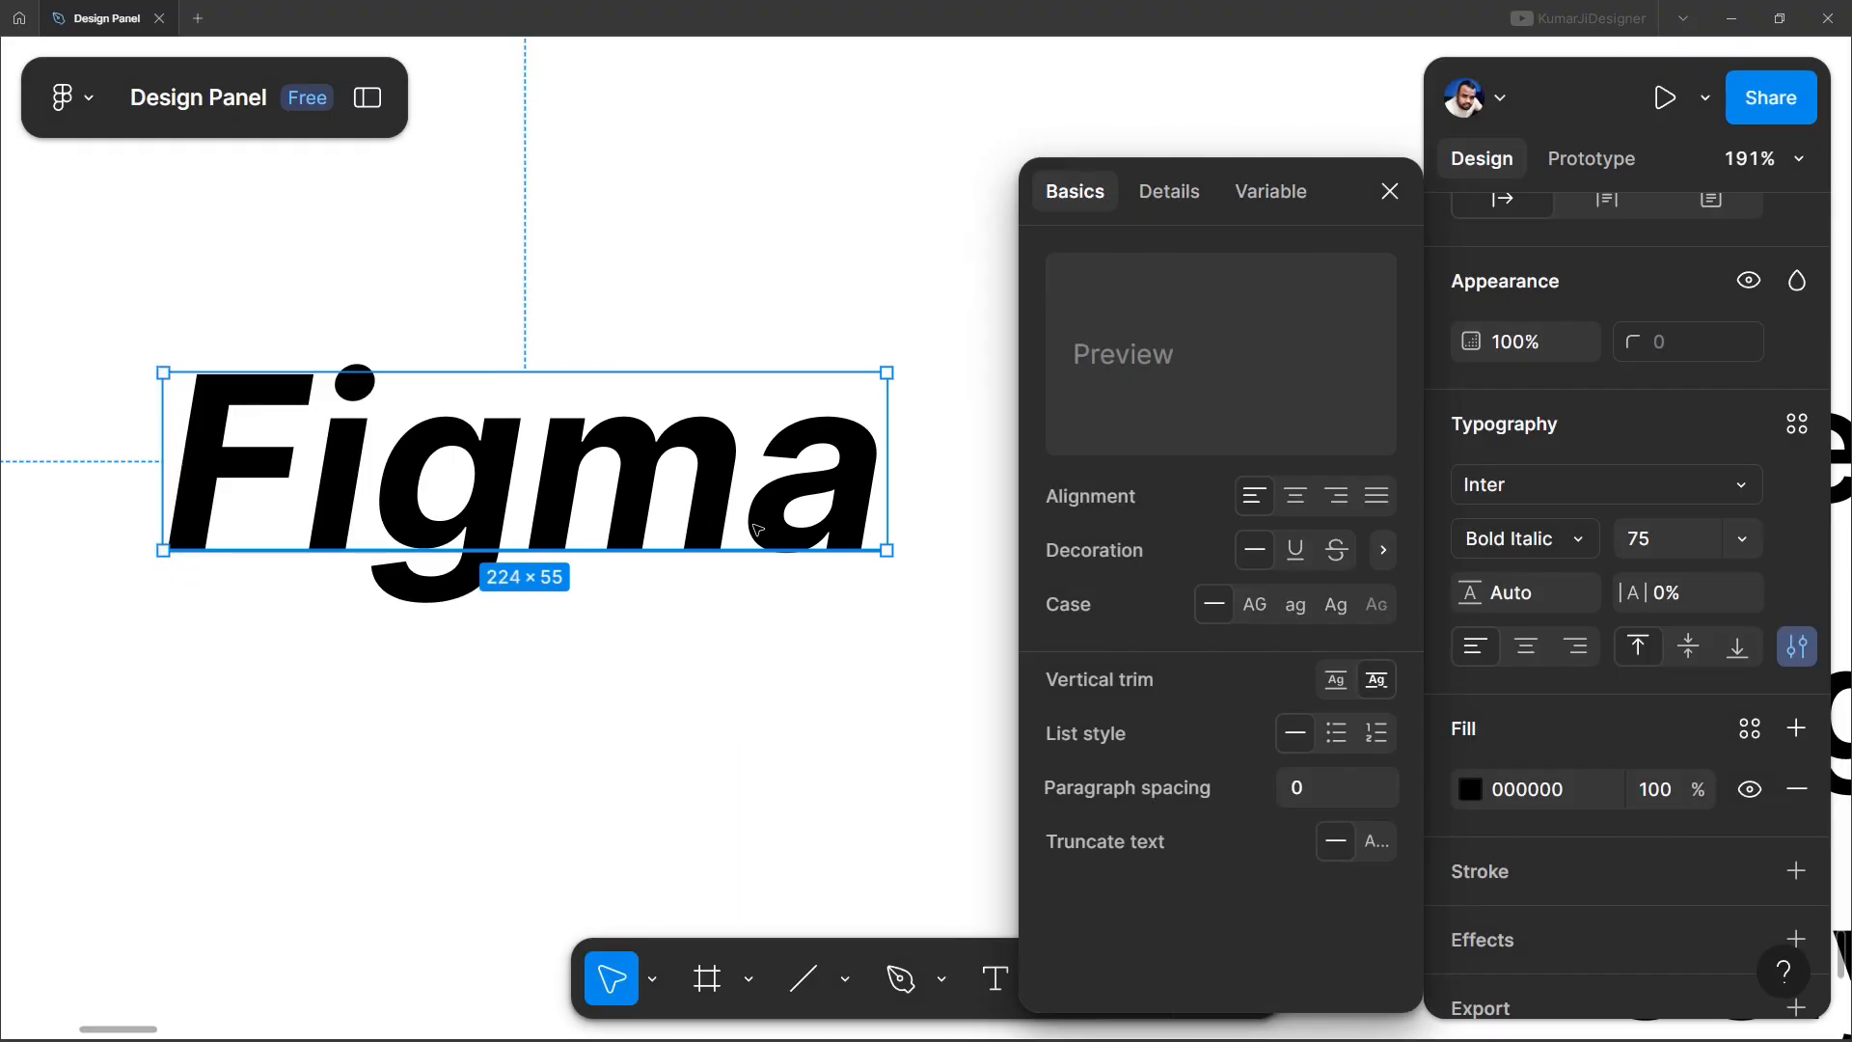
pyautogui.click(1343, 681)
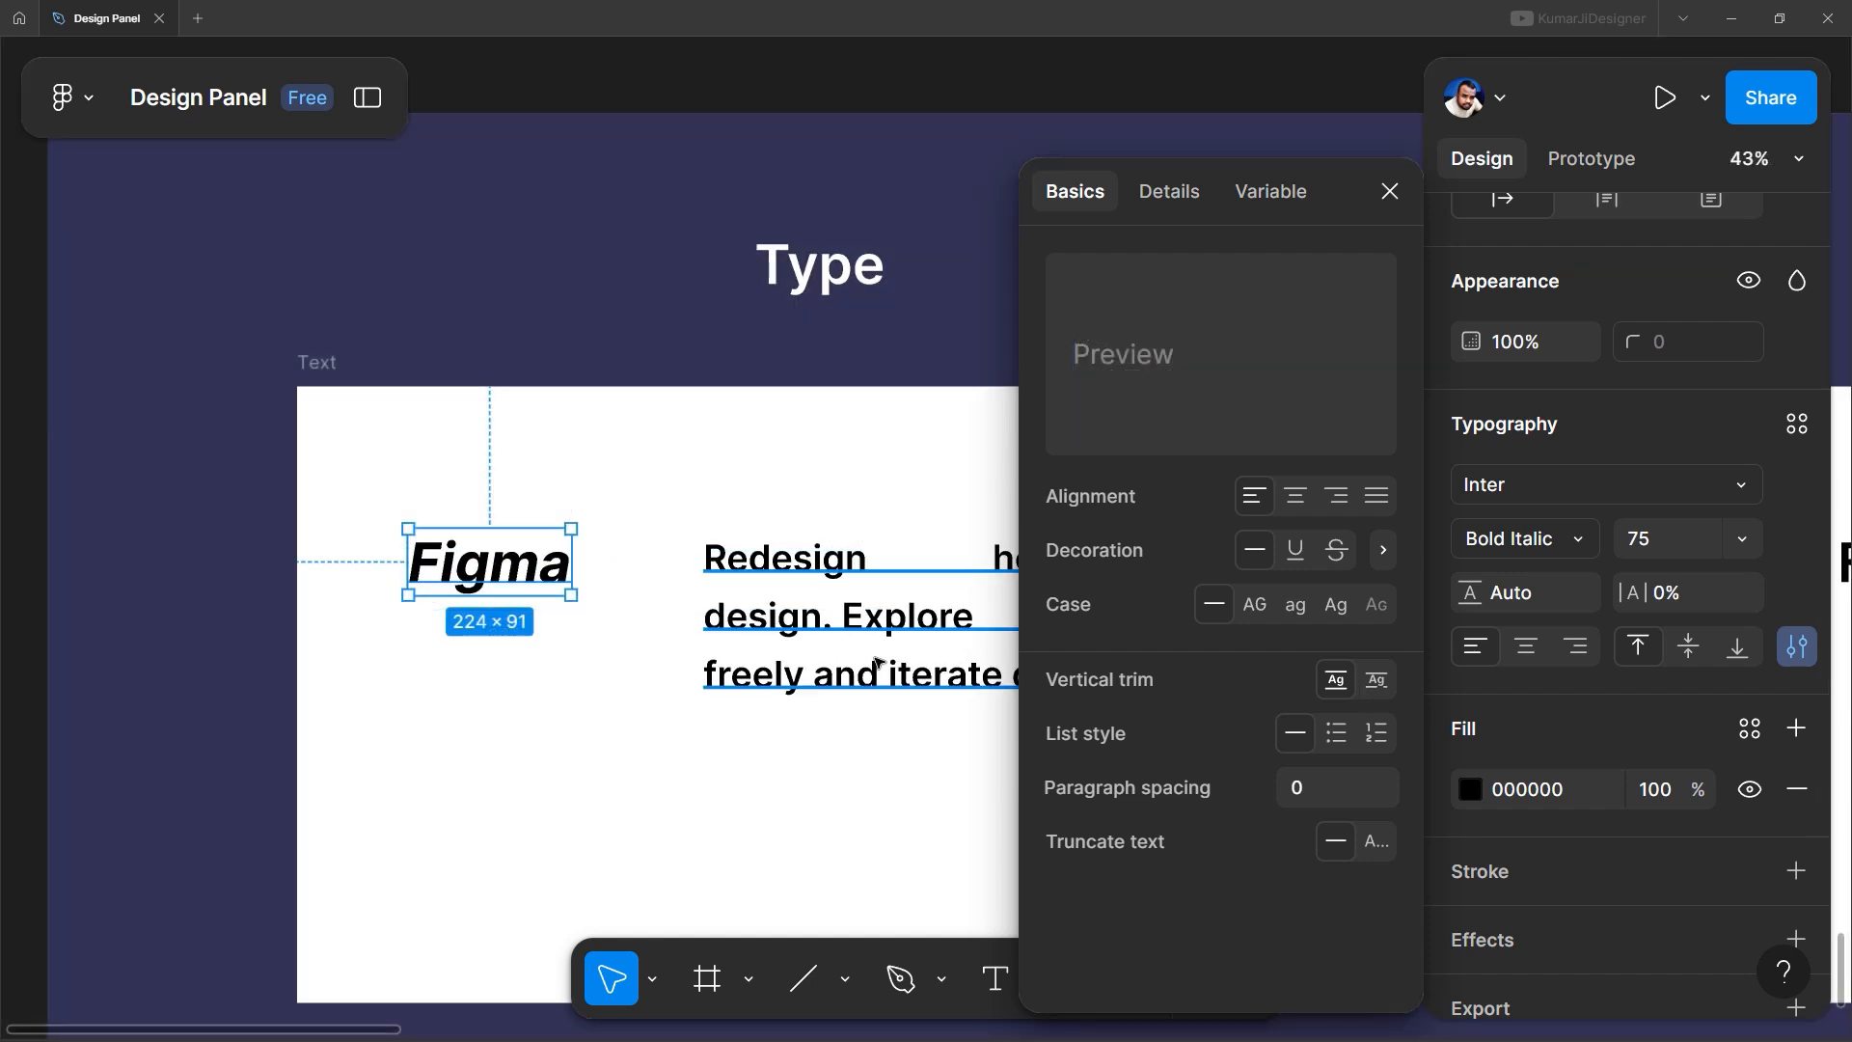
# Switch the paragraph text beside the Figma heading from justified to left alignment
pyautogui.scroll(3, 686, 702)
pyautogui.click(645, 583)
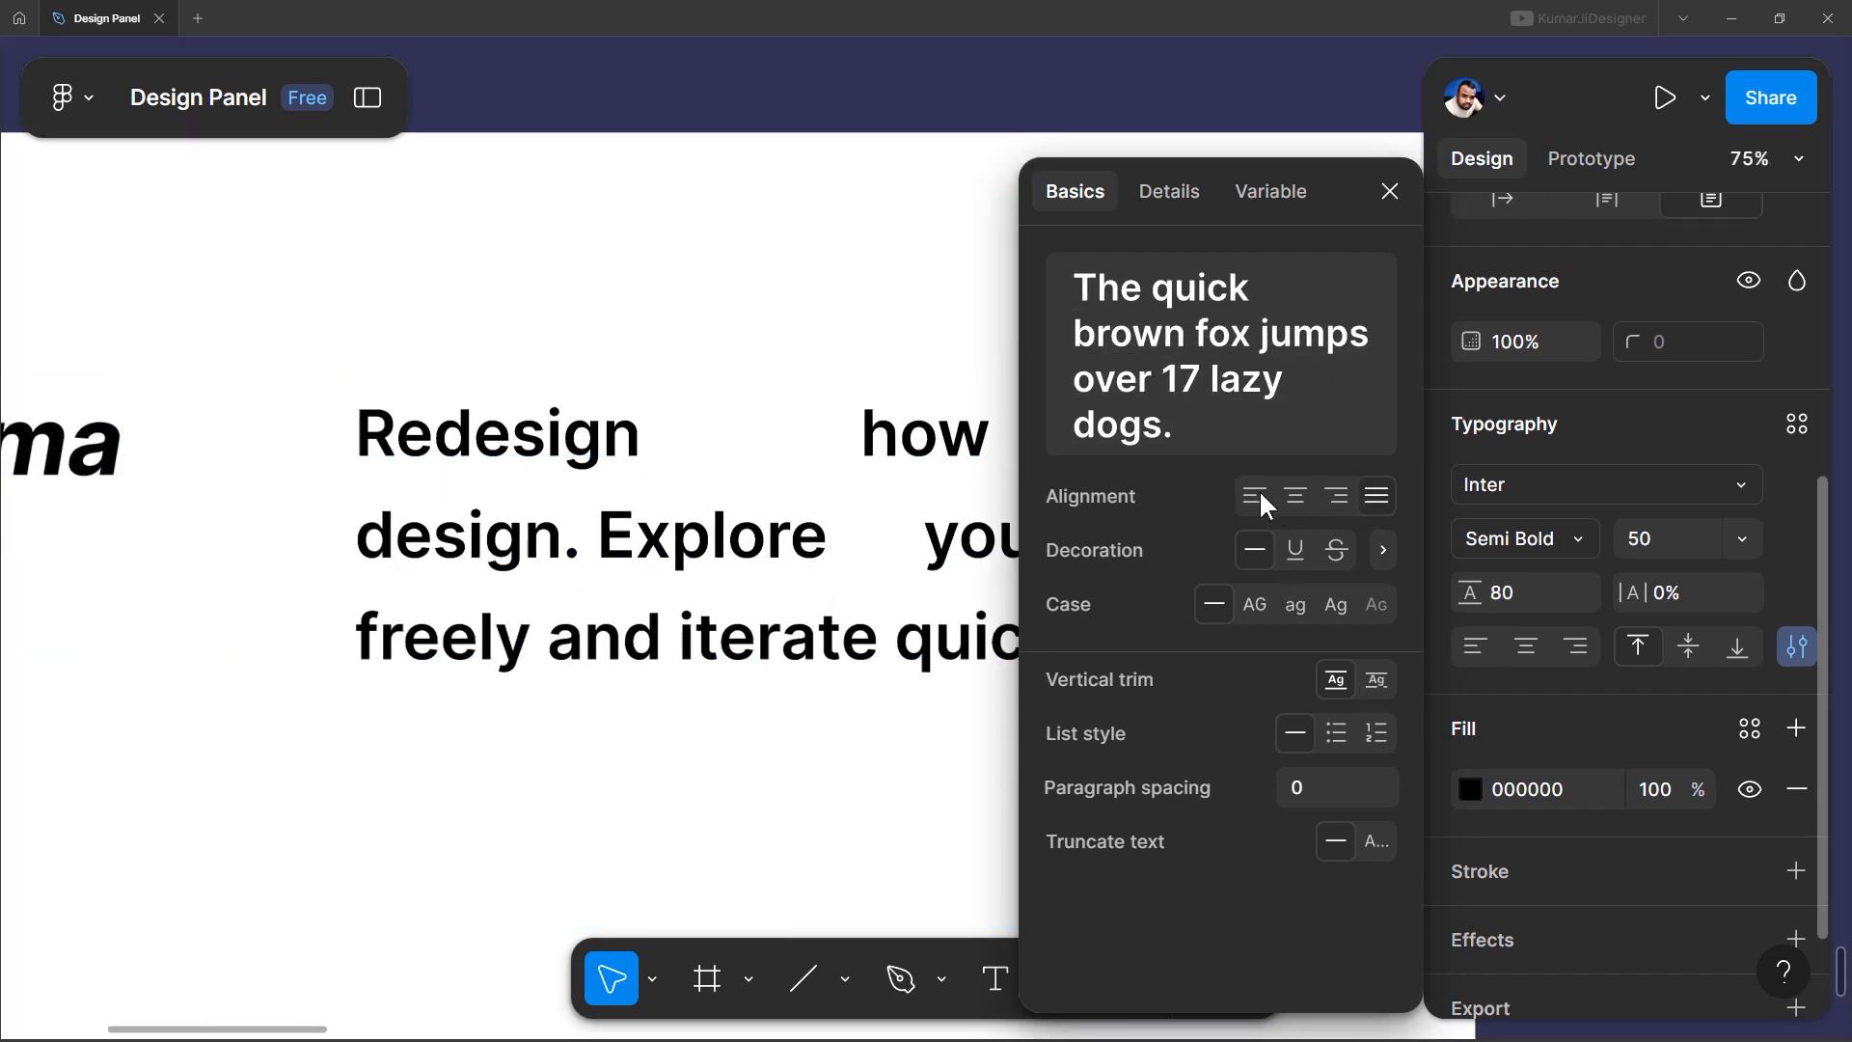
pyautogui.click(1255, 495)
# Try the bulleted list style on the paragraph text and set its list style to Numbered list
pyautogui.scroll(-4, 322, 582)
pyautogui.click(1339, 731)
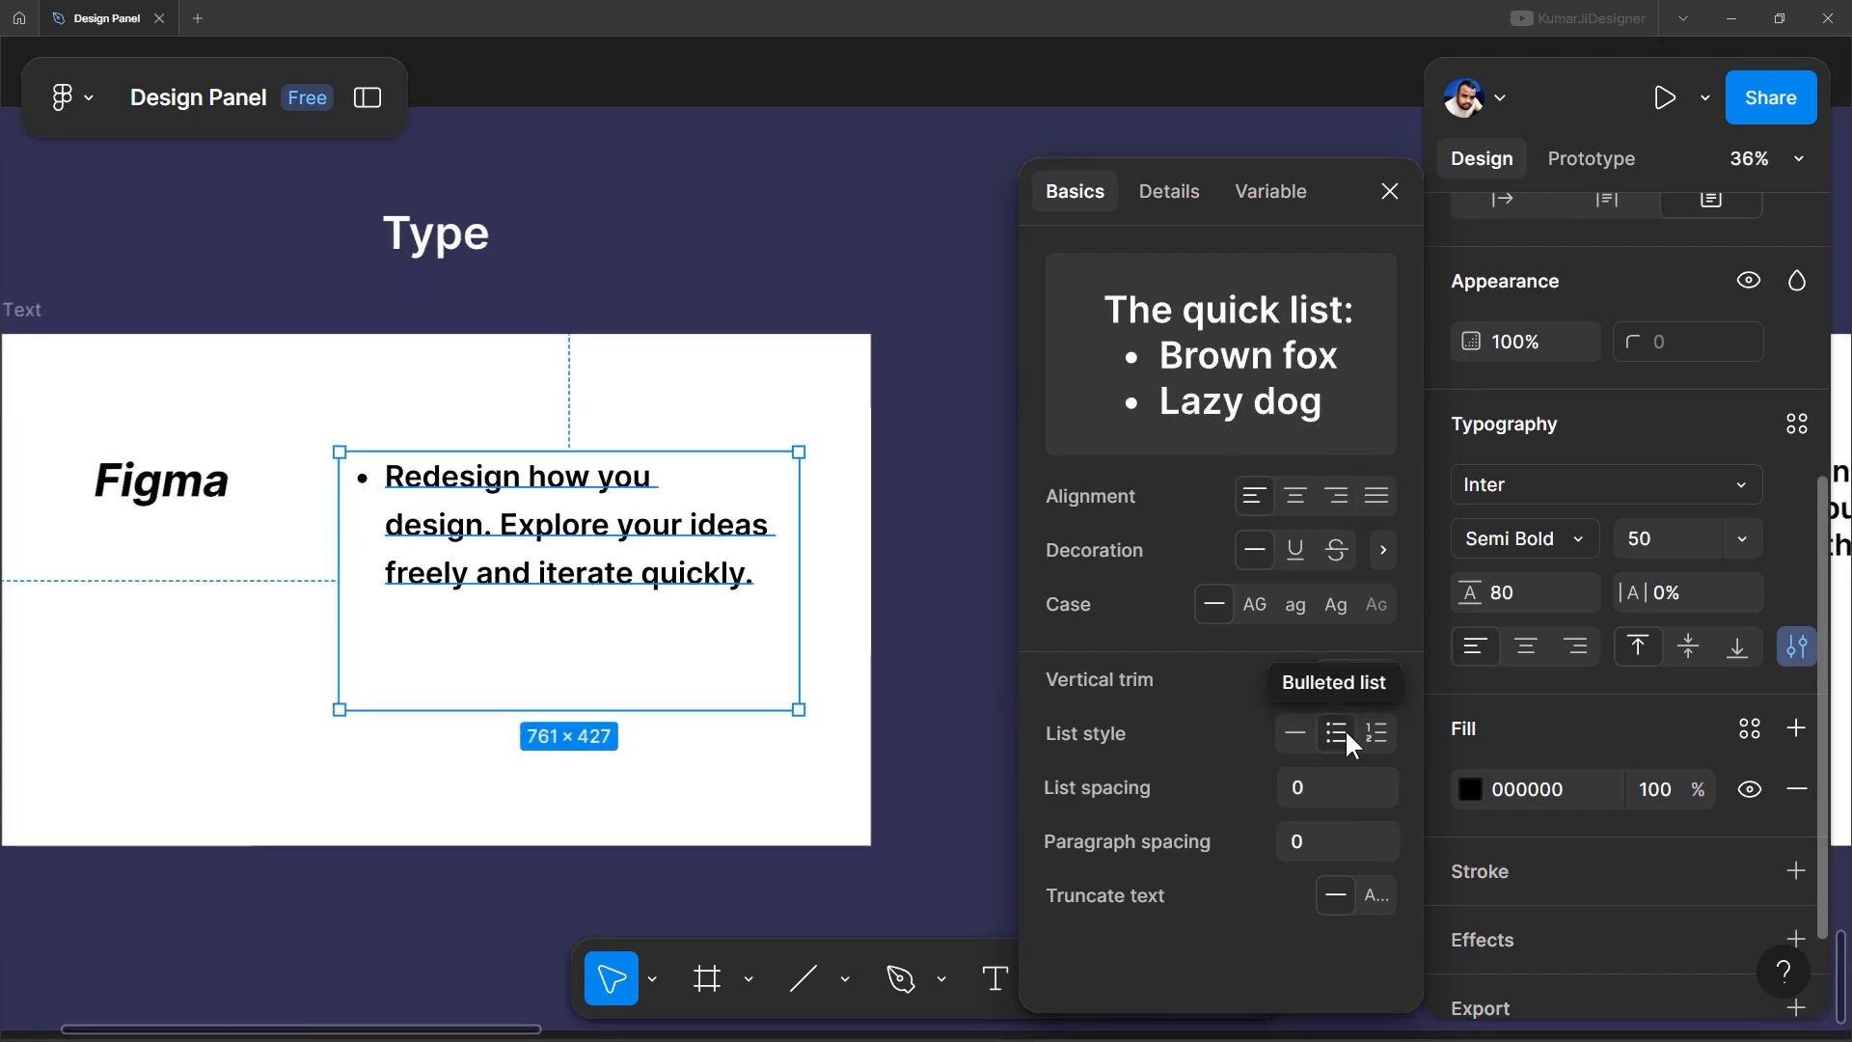
pyautogui.click(1380, 731)
pyautogui.click(1335, 733)
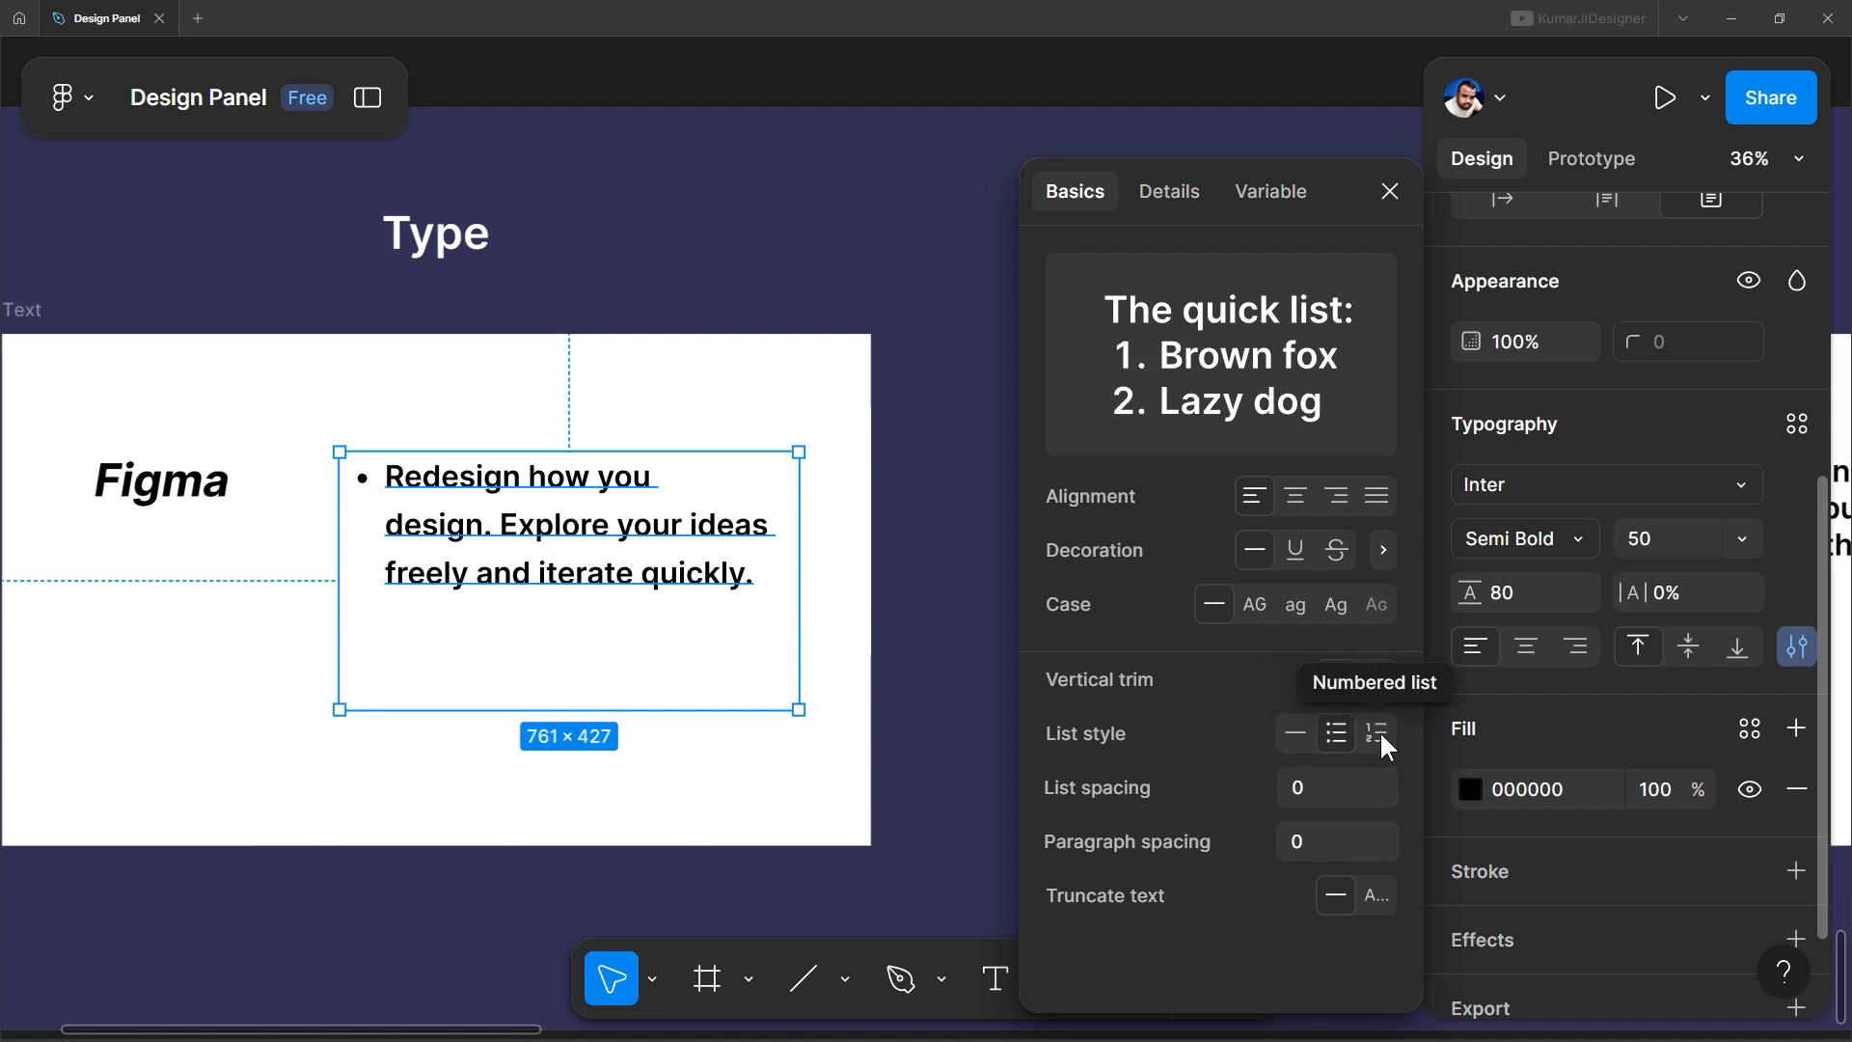
pyautogui.click(1379, 733)
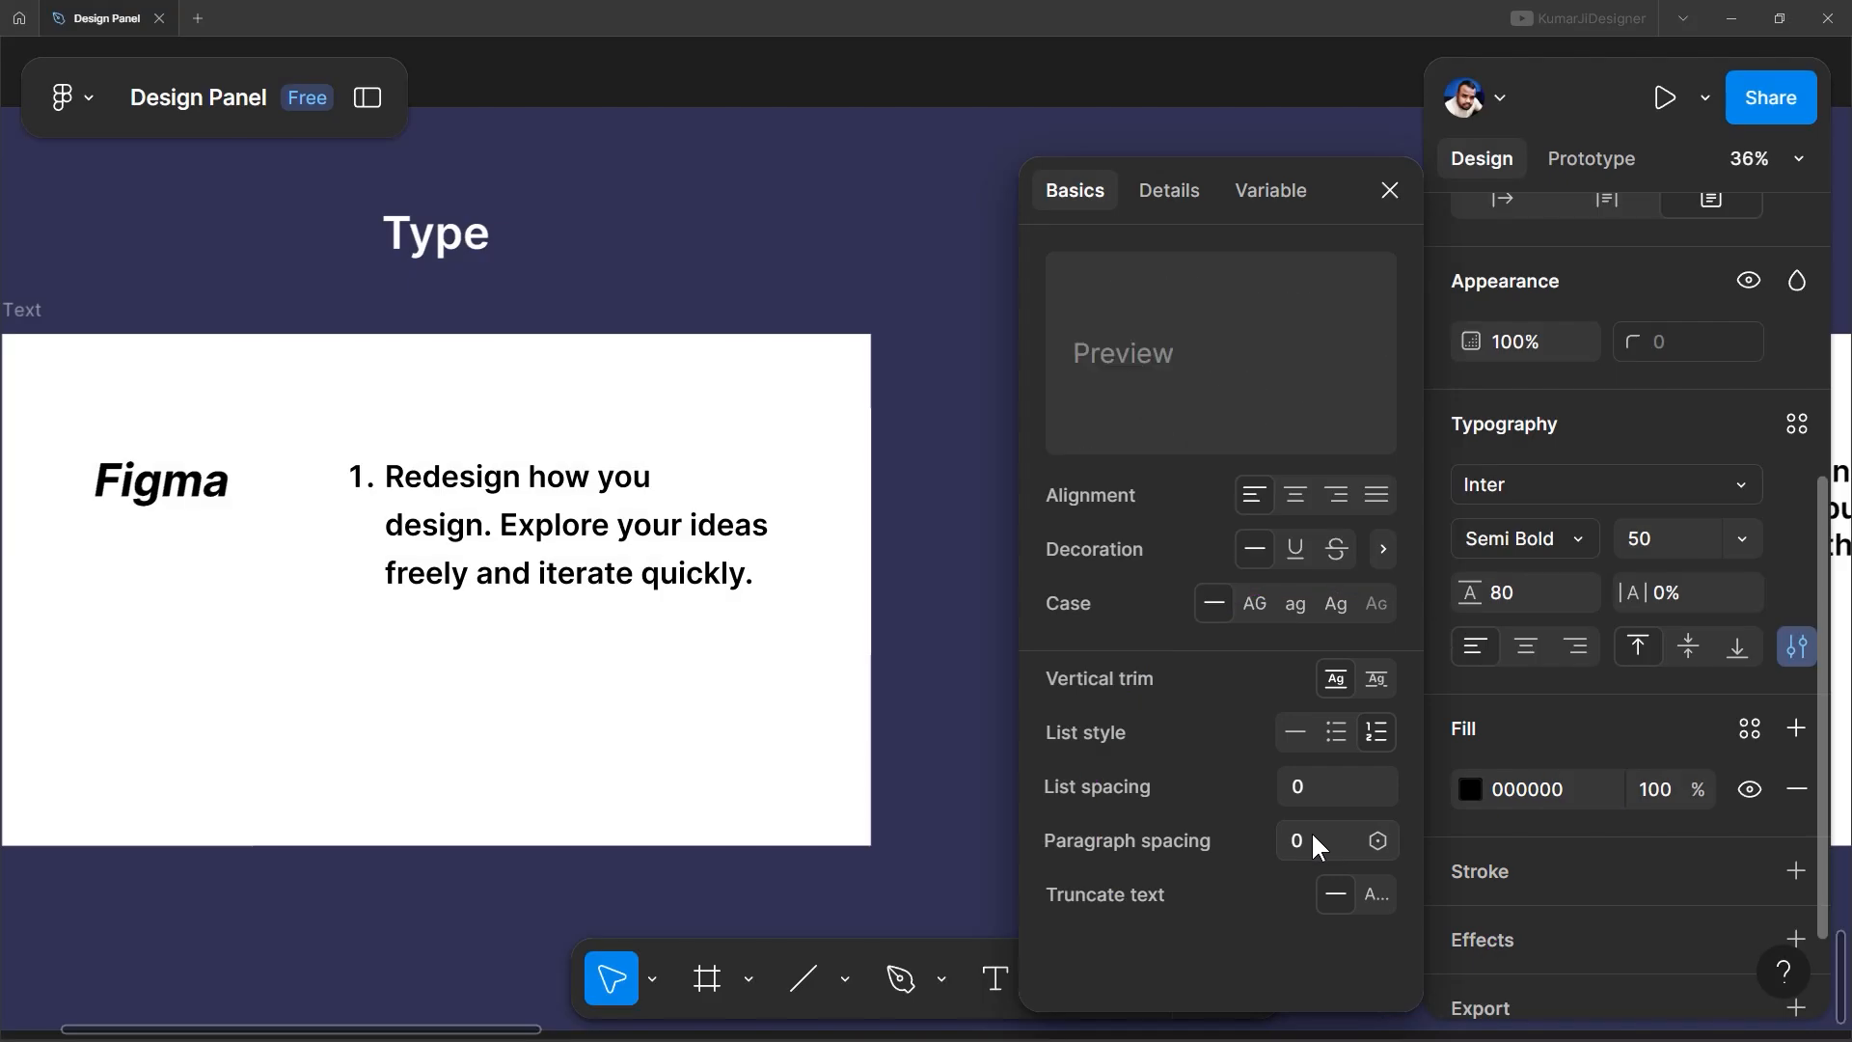
# Look through the Details and Variable type settings for the paragraph text and close the type settings
pyautogui.click(1170, 190)
pyautogui.click(1076, 190)
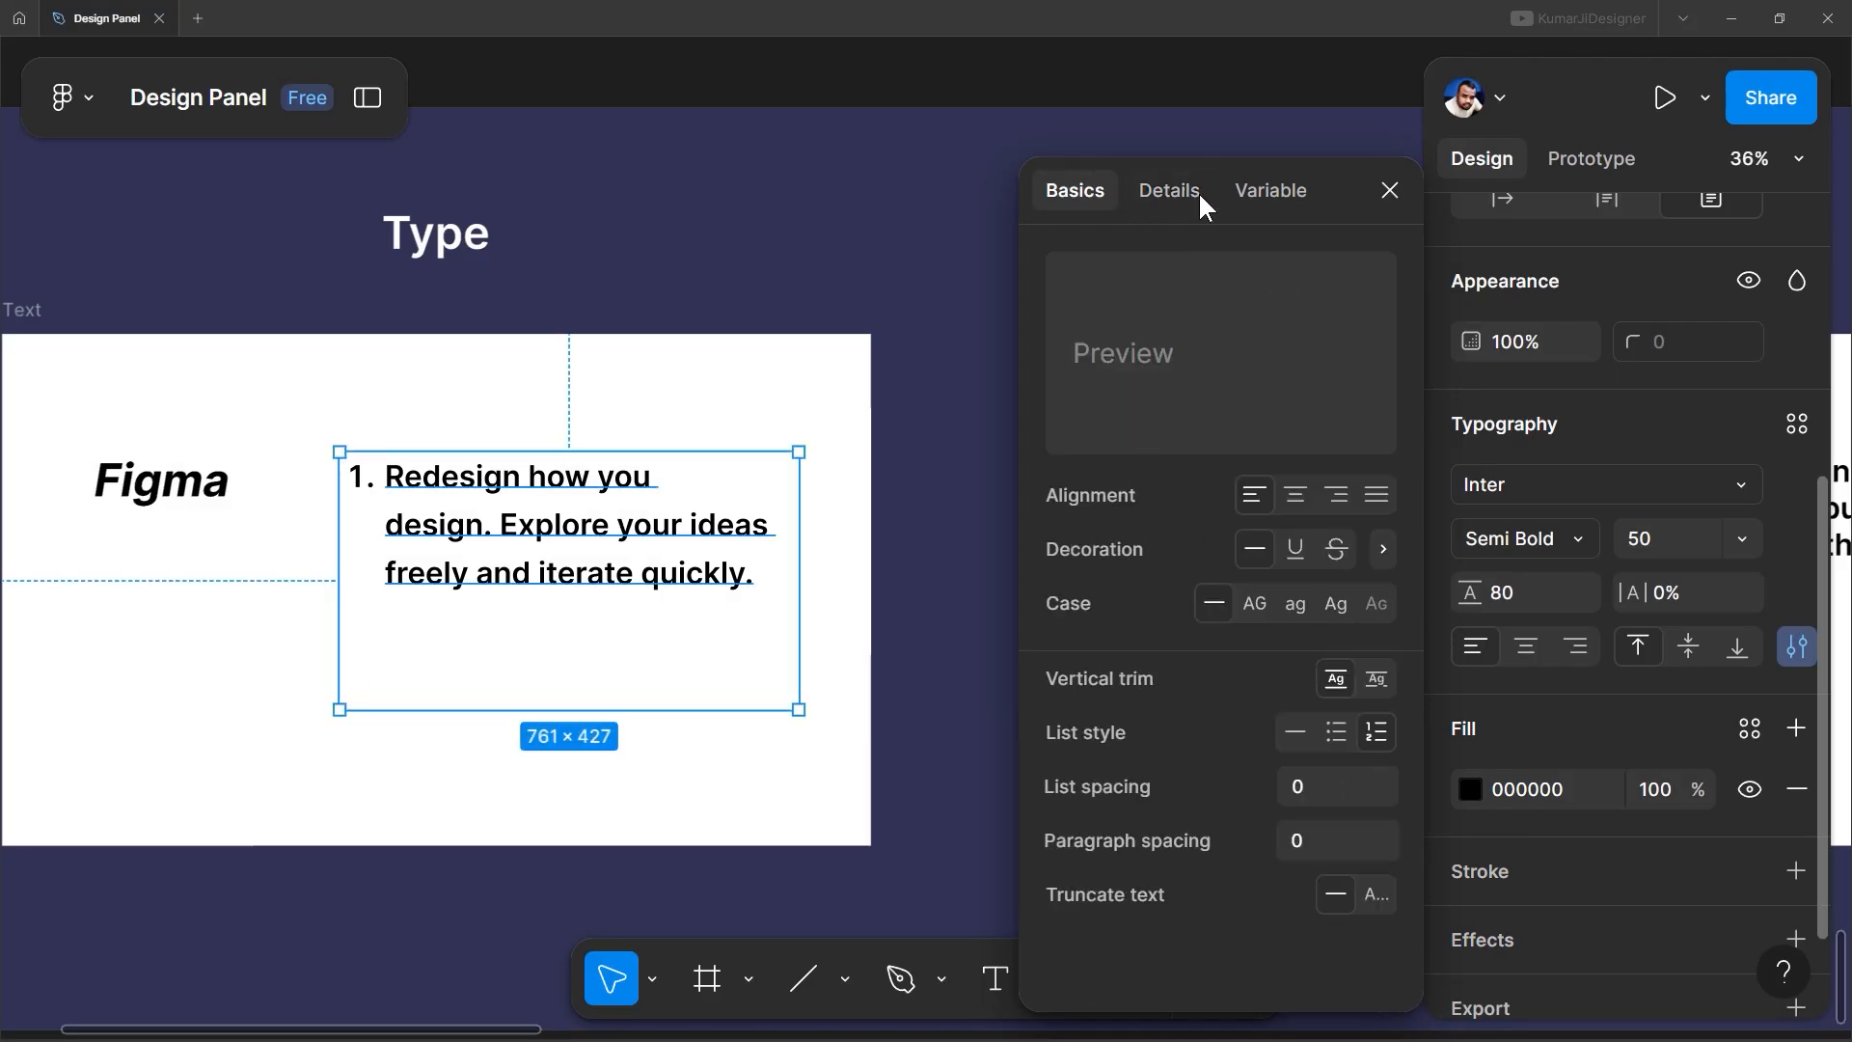
pyautogui.click(1173, 190)
pyautogui.click(1075, 190)
pyautogui.click(1269, 190)
pyautogui.click(1075, 191)
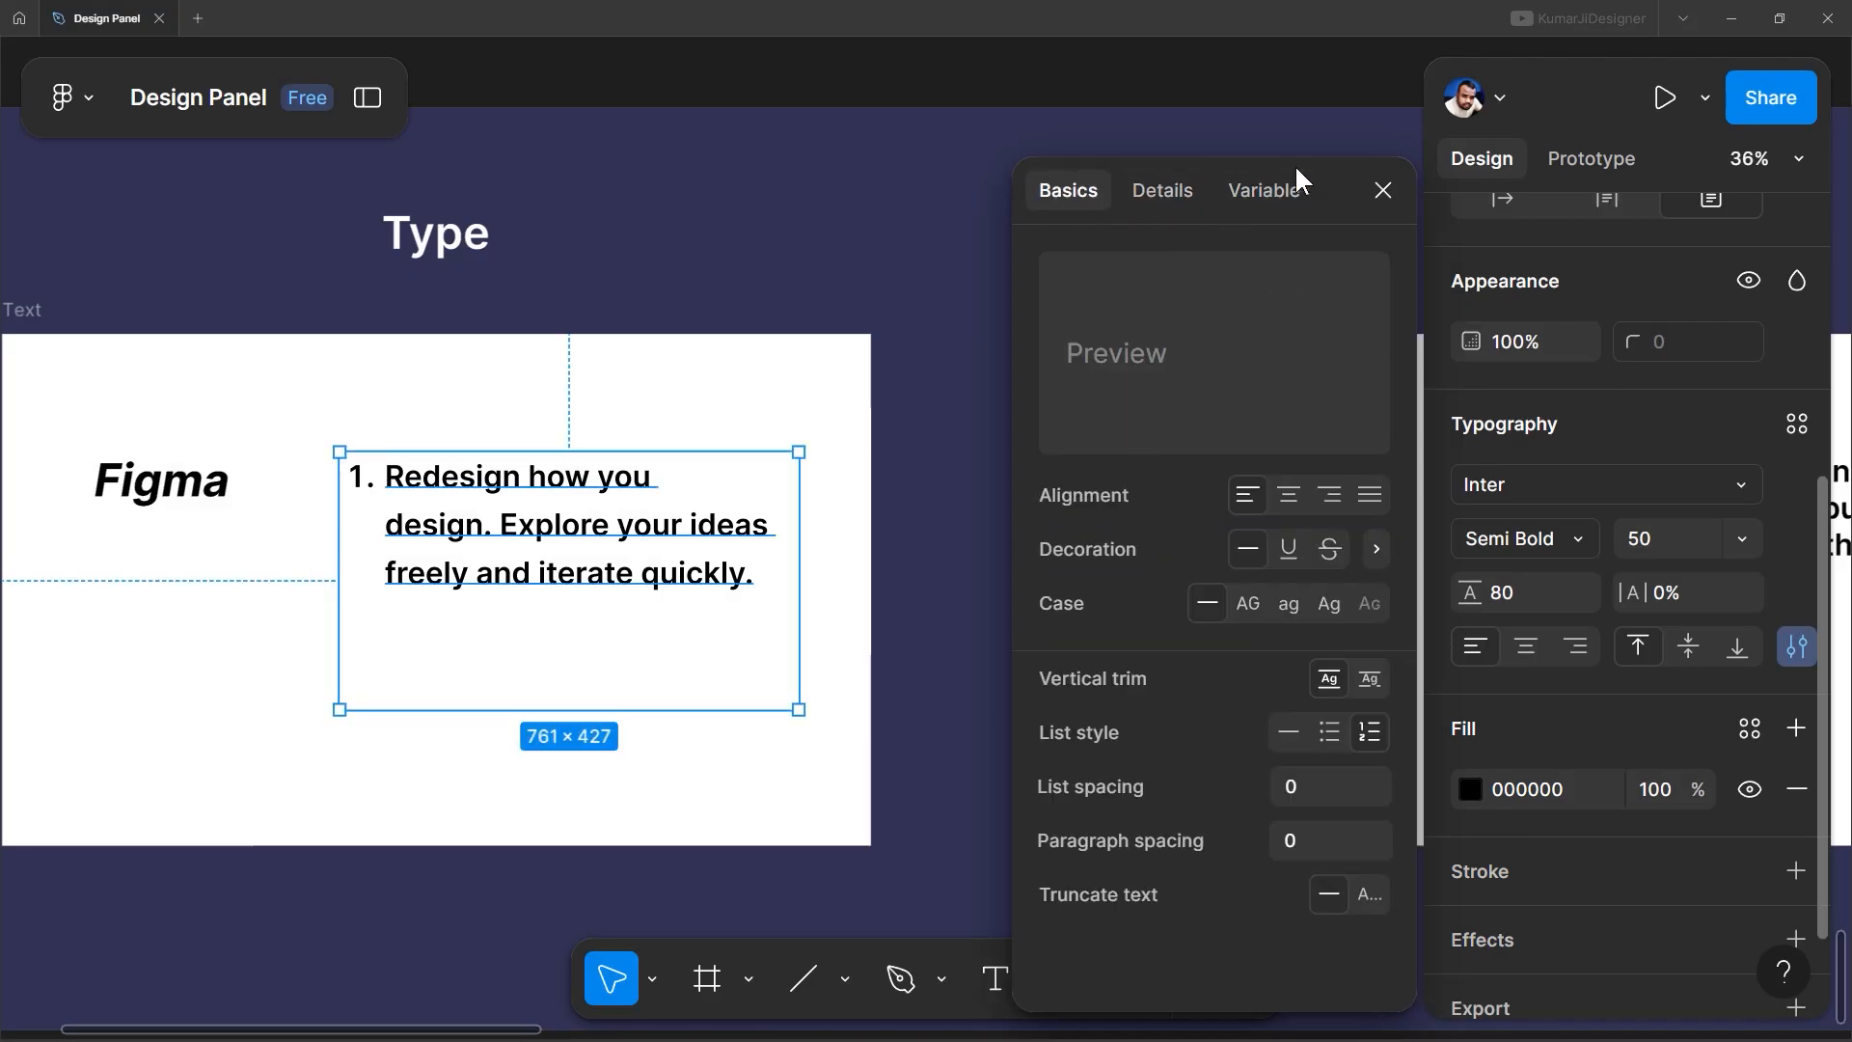
pyautogui.click(1384, 189)
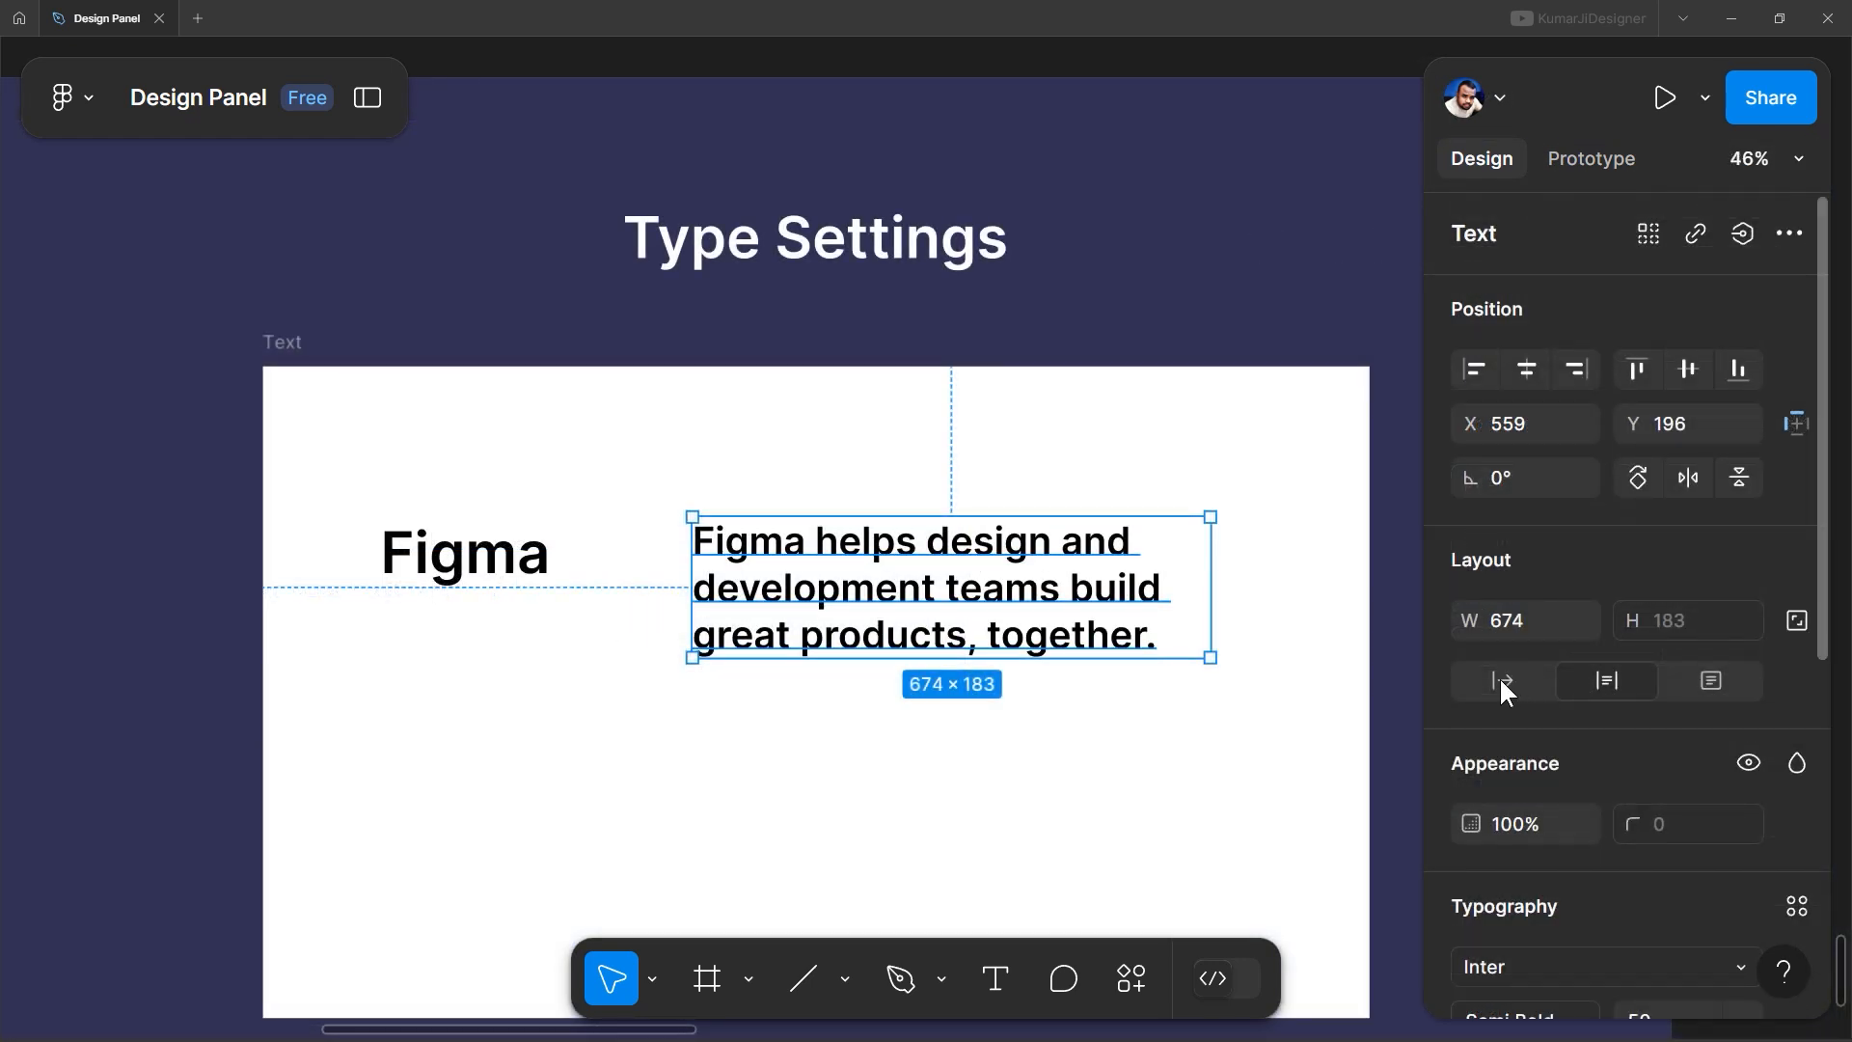
pyautogui.moveTo(1040, 707); pyautogui.dragTo(932, 662)
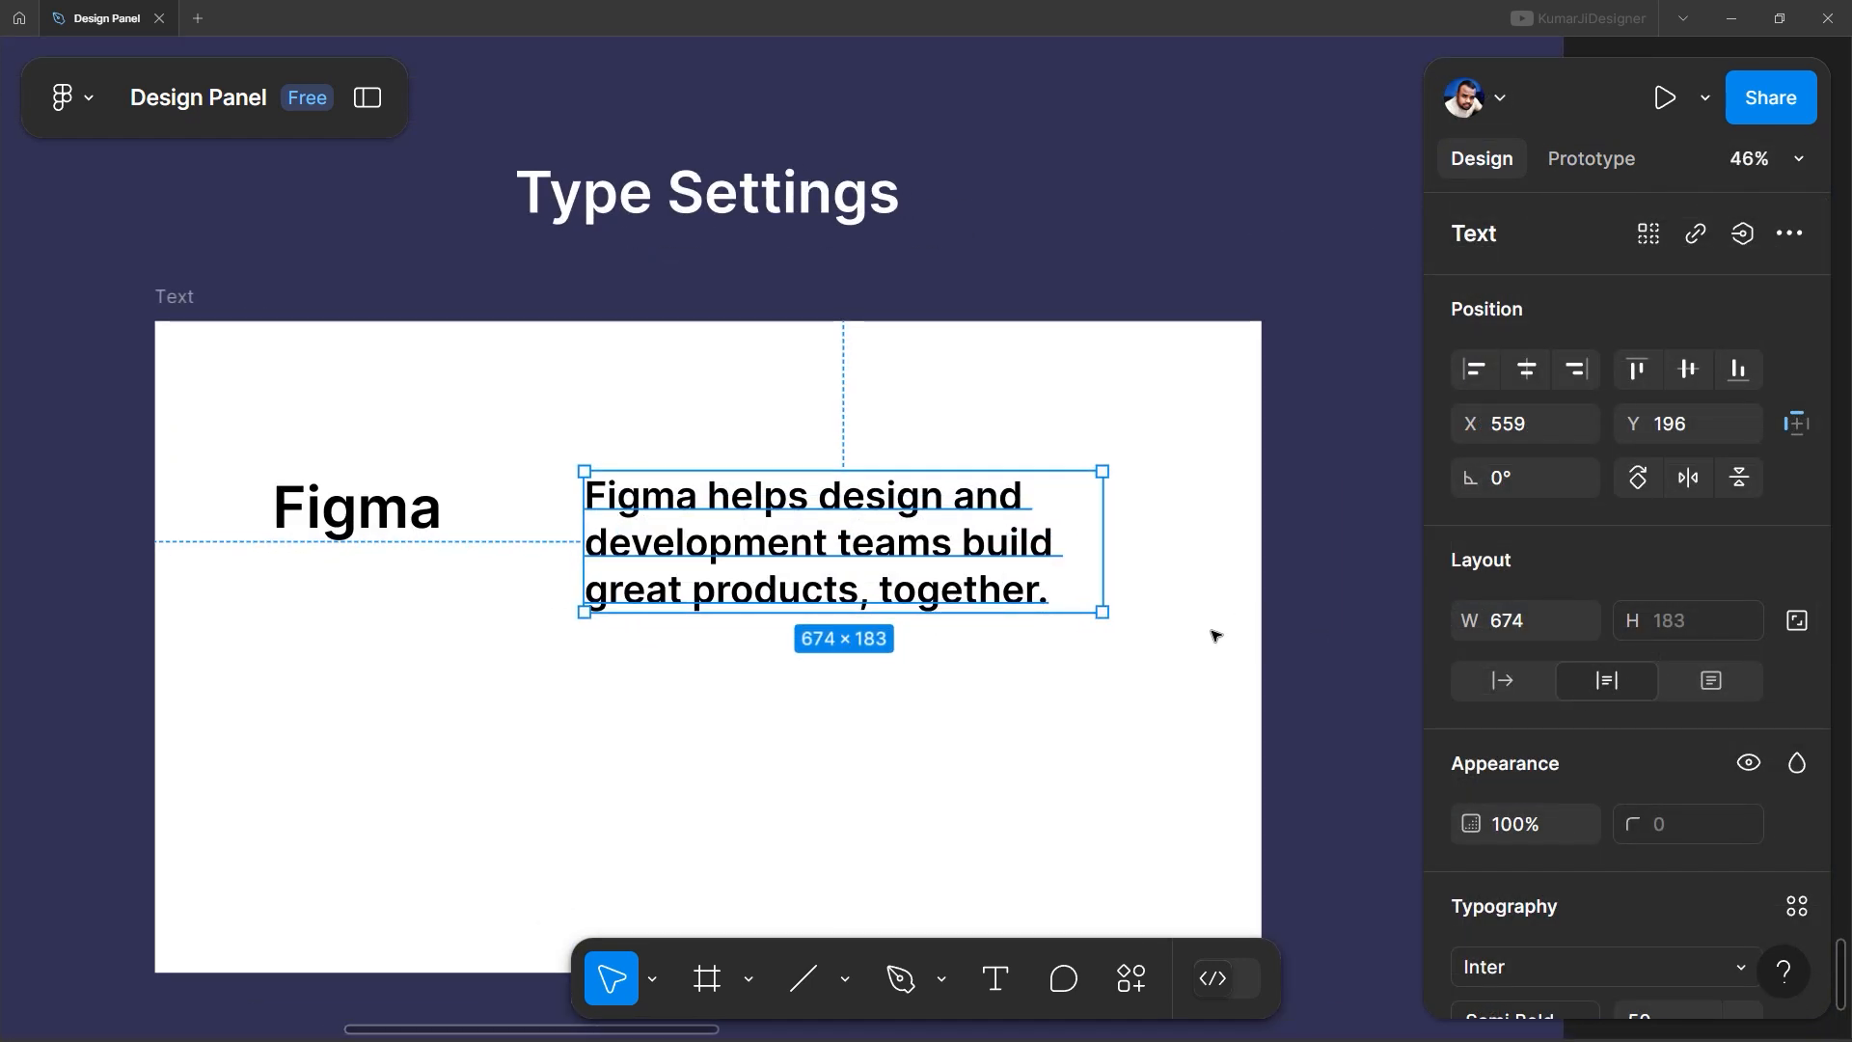